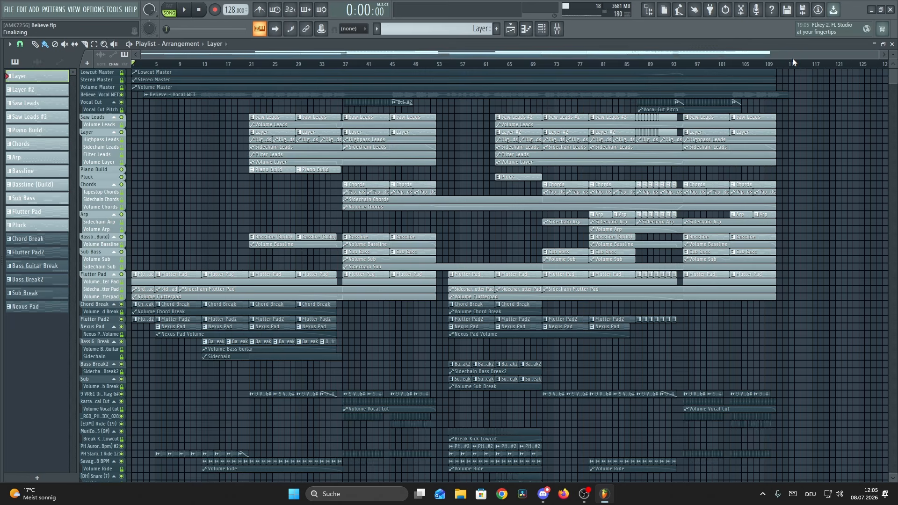
Step: Play the song from the start of the arrangement
scroll(475, 137, down, 1)
scroll(482, 144, up, 1)
key(space)
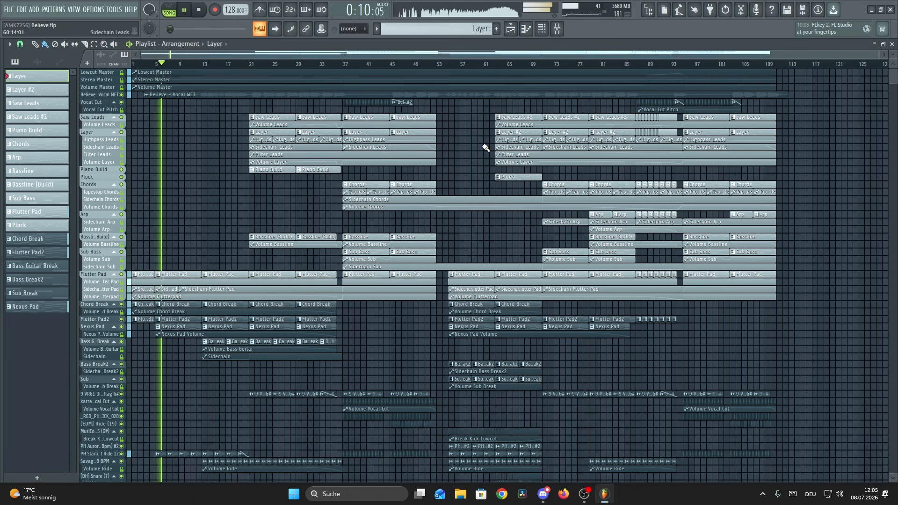
Step: Open the SPAN spectrum analyzer from the Master track's effect chain in the mixer
key(F9)
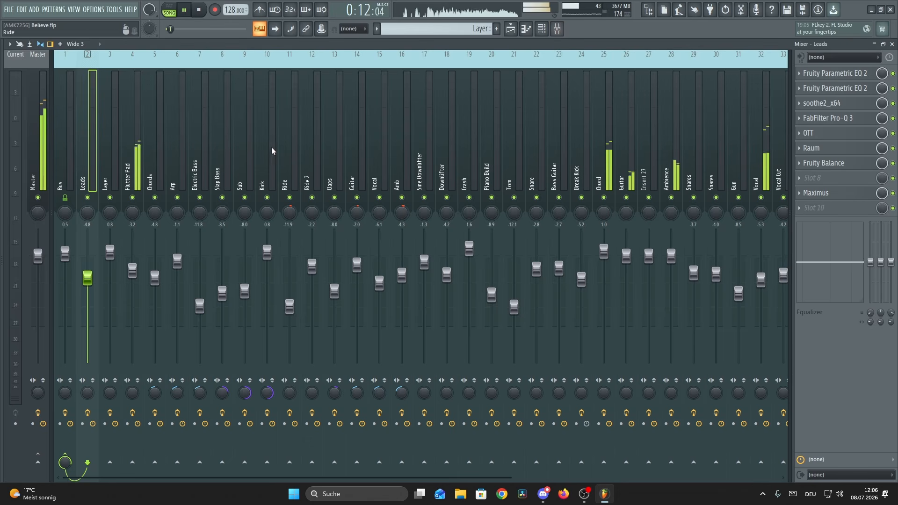
click(42, 141)
click(848, 168)
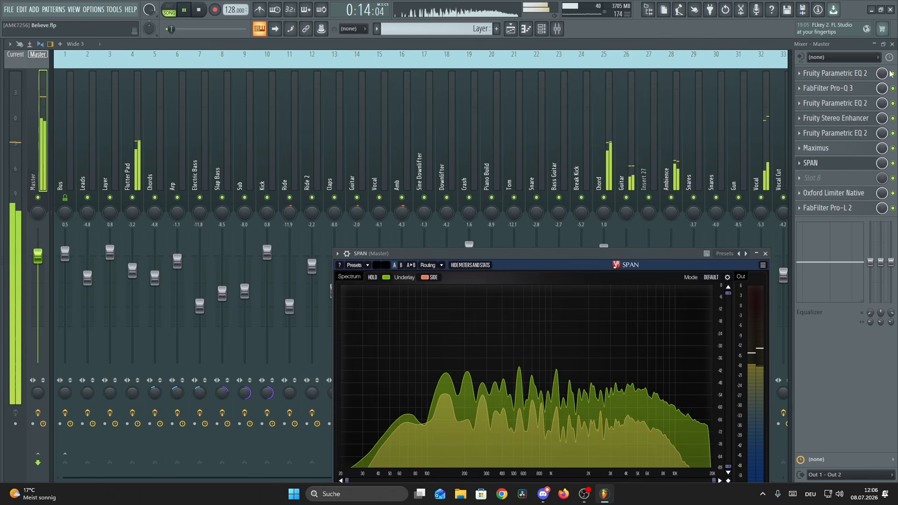
Step: Hide the mixer and shift the SPAN window to a corner of the playlist so that most clips stay visible
key(F9)
drag(691, 254, 653, 188)
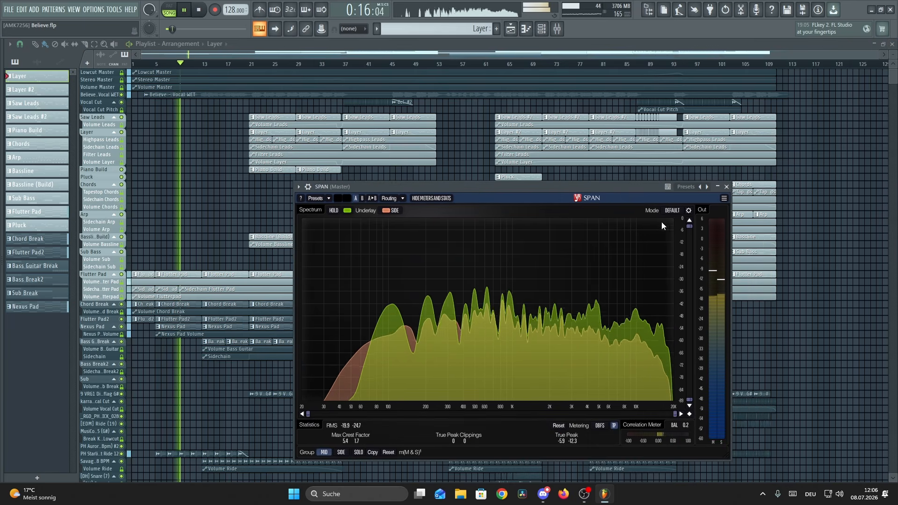
drag(728, 456, 735, 362)
drag(632, 192, 801, 358)
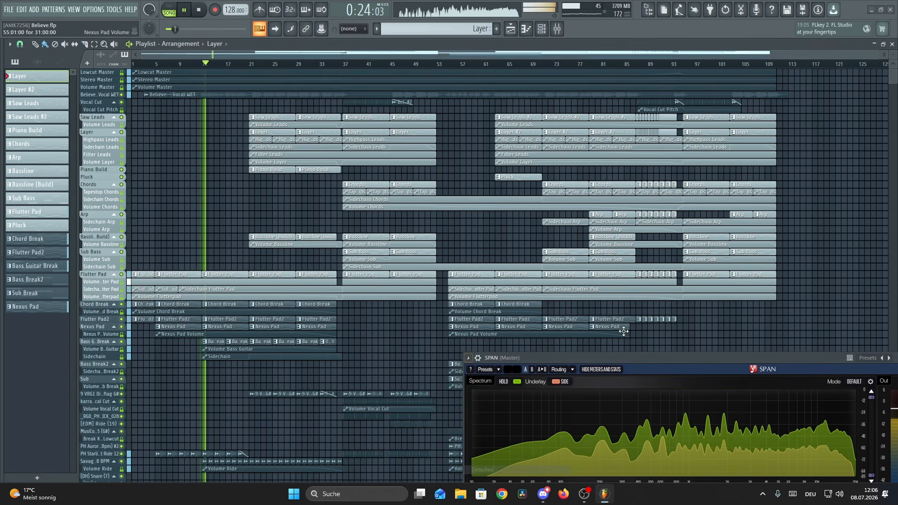
Step: Examine the playlist tracks from the leads down to the percussion, build-up and effects clips while the song plays
scroll(826, 178, down, 2)
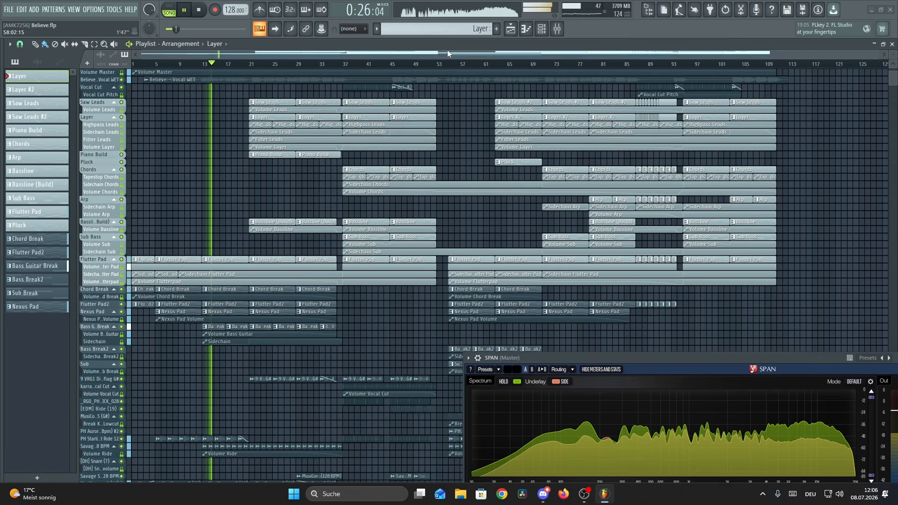
scroll(449, 54, up, 2)
scroll(491, 147, down, 1)
scroll(492, 148, down, 13)
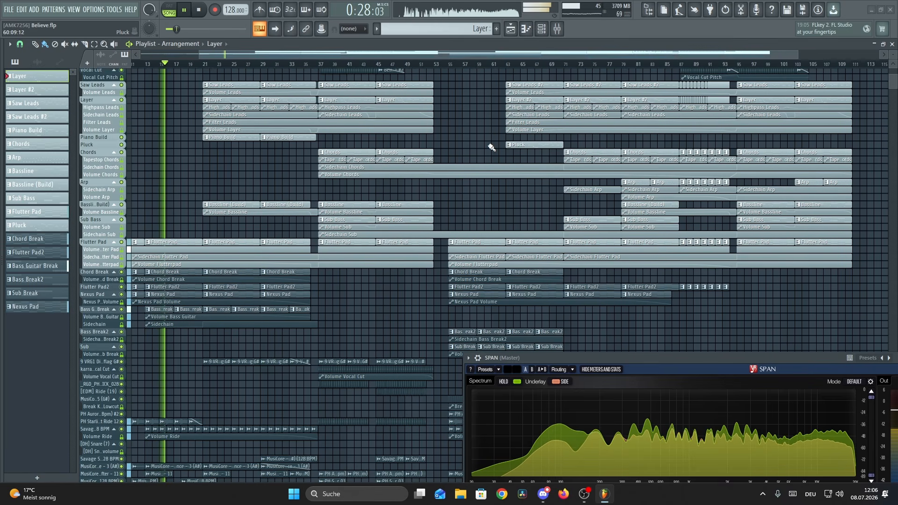
scroll(492, 167, down, 14)
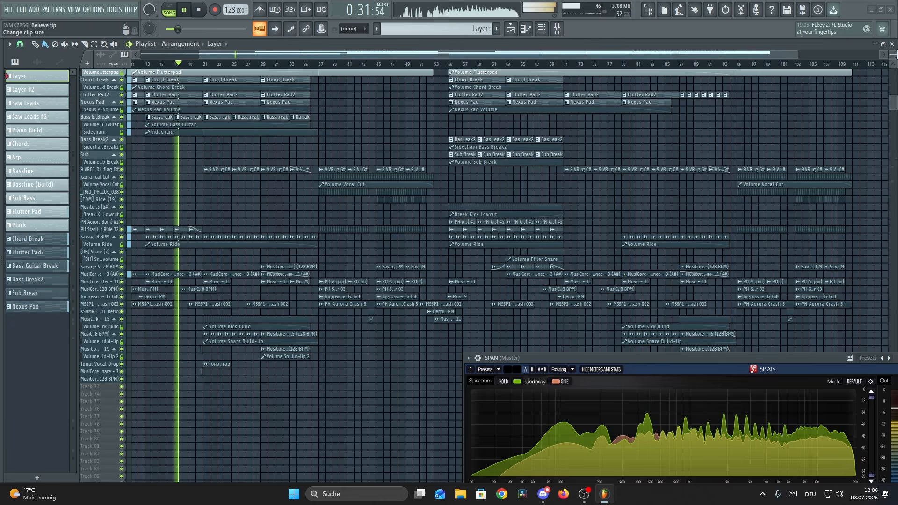
drag(894, 55, 894, 43)
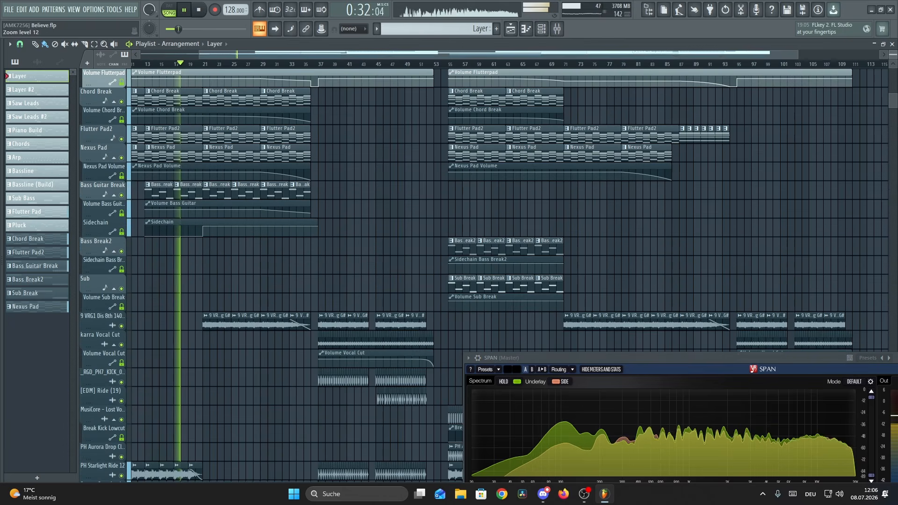
drag(414, 53, 356, 55)
scroll(446, 168, down, 14)
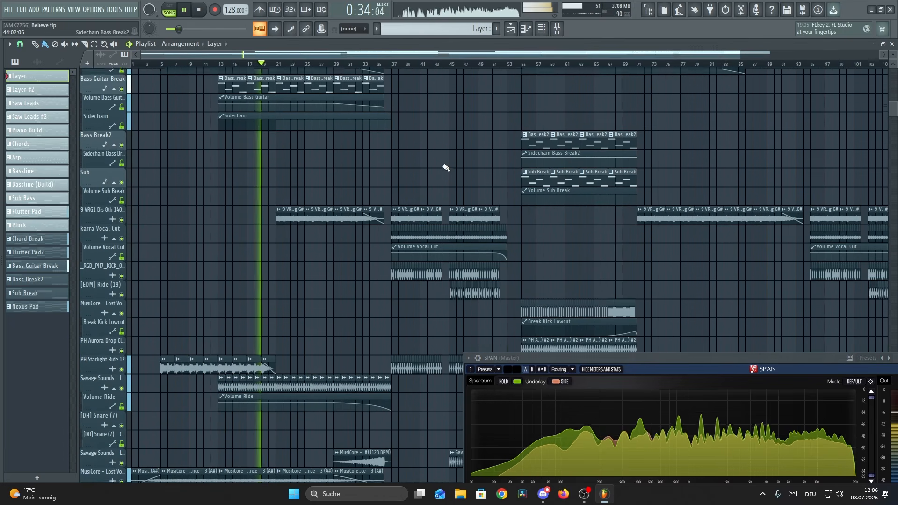
scroll(445, 168, down, 10)
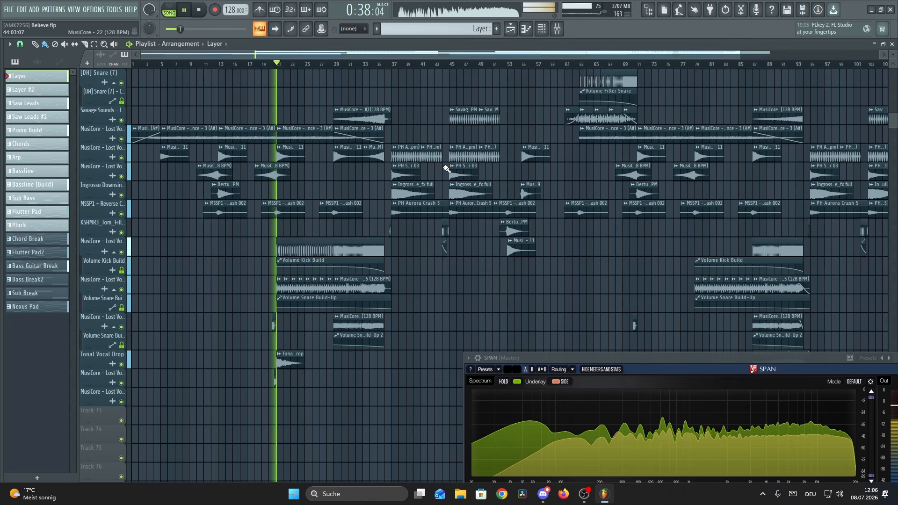
scroll(445, 168, down, 6)
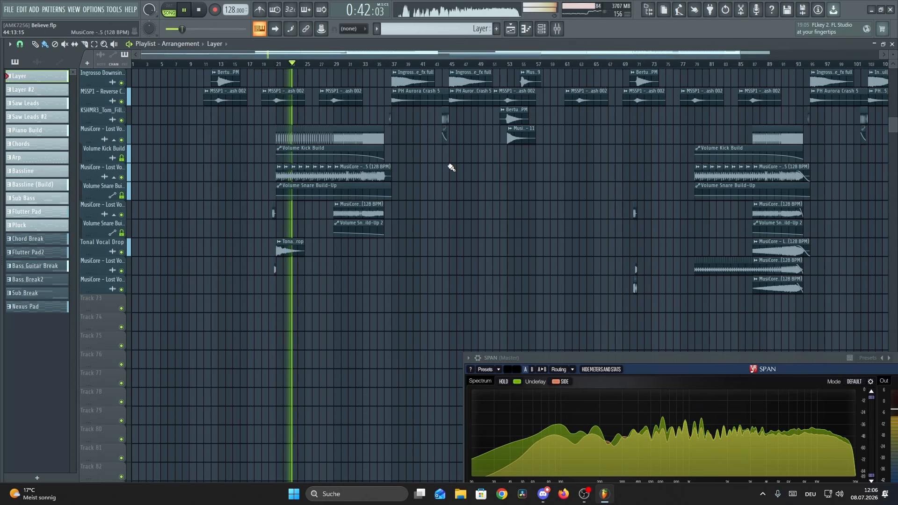
Step: Examine the build-up section from the effects tracks back up to the vocal and master automation, and close SPAN
scroll(491, 197, up, 11)
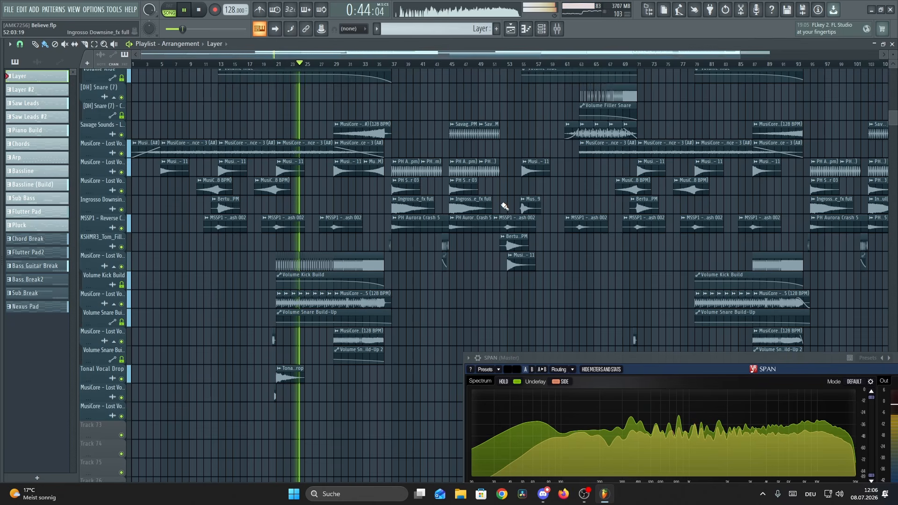
scroll(505, 207, up, 10)
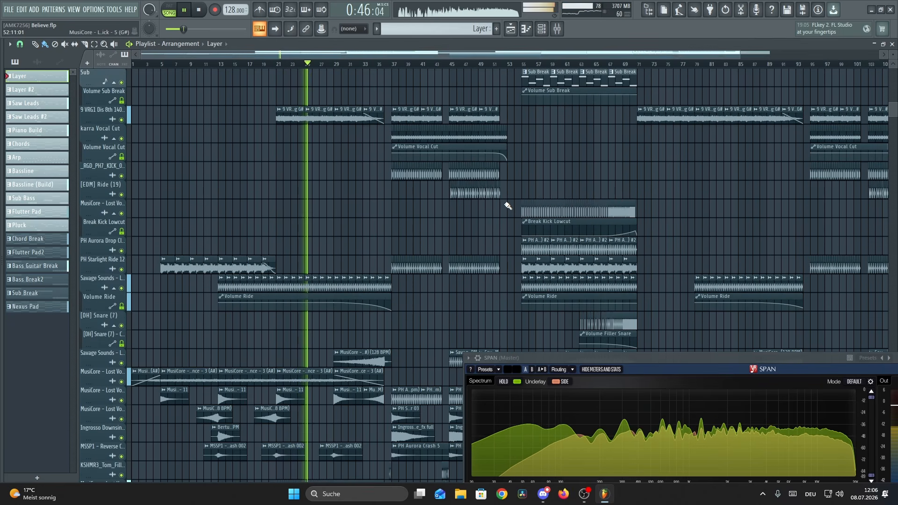
scroll(510, 207, up, 14)
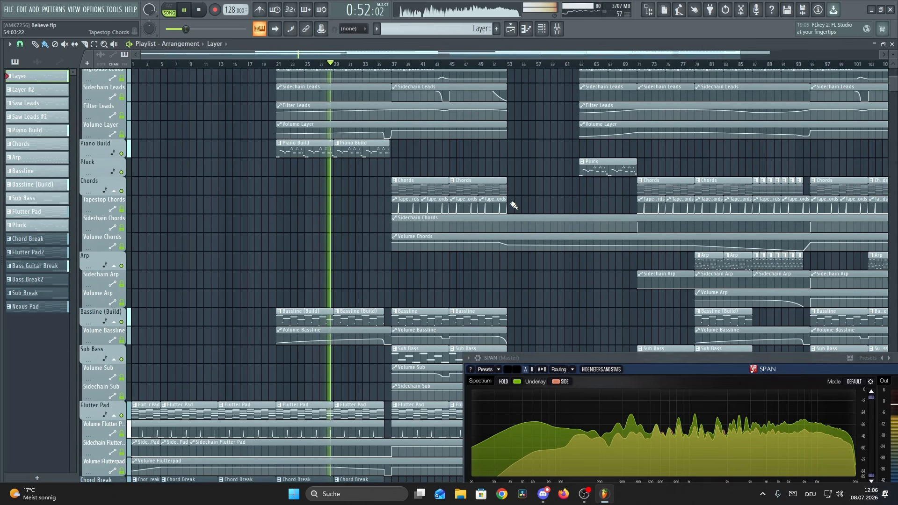
scroll(537, 204, up, 1)
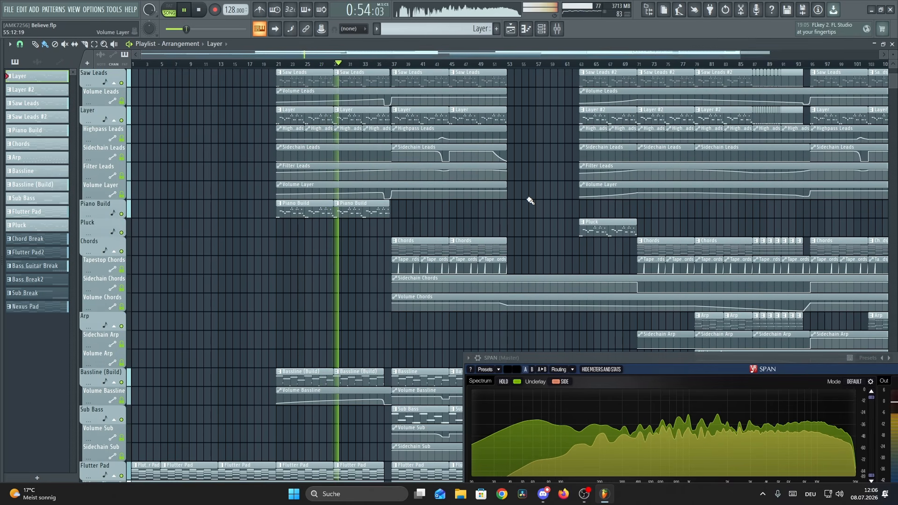
scroll(398, 66, up, 3)
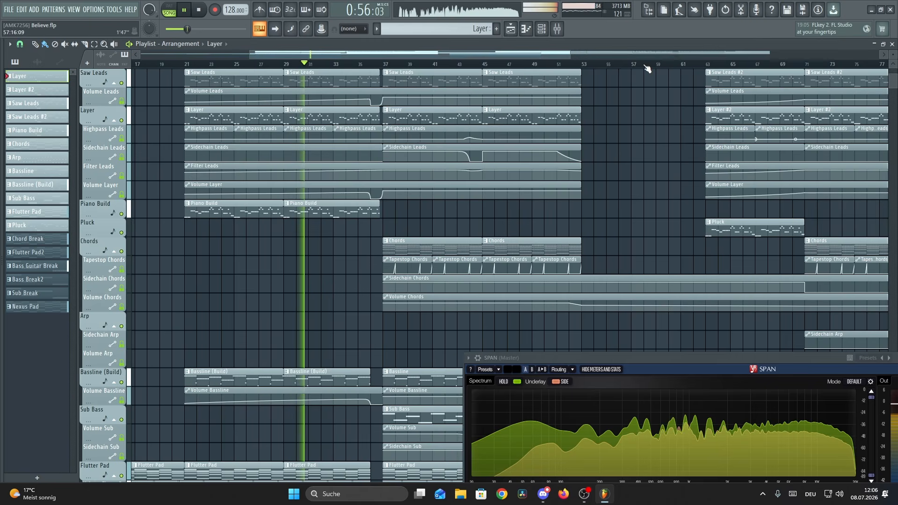
scroll(627, 132, up, 2)
scroll(631, 136, up, 6)
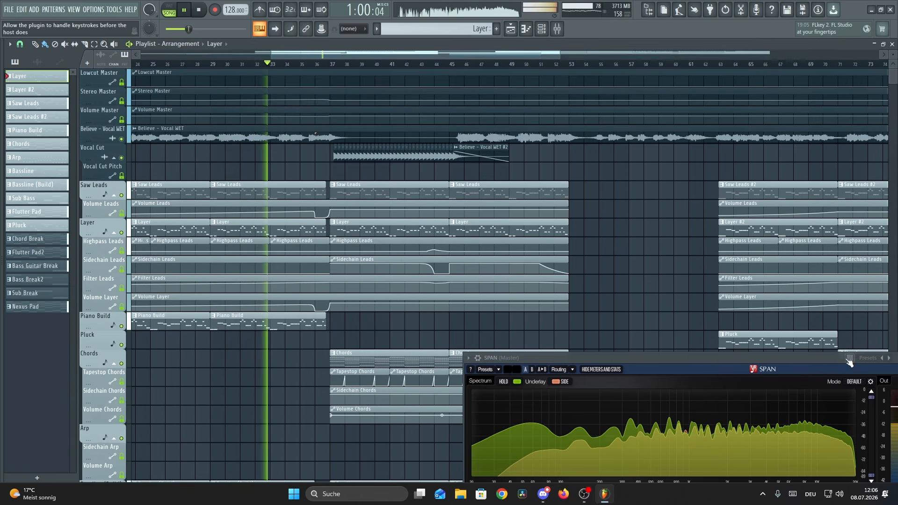
click(881, 360)
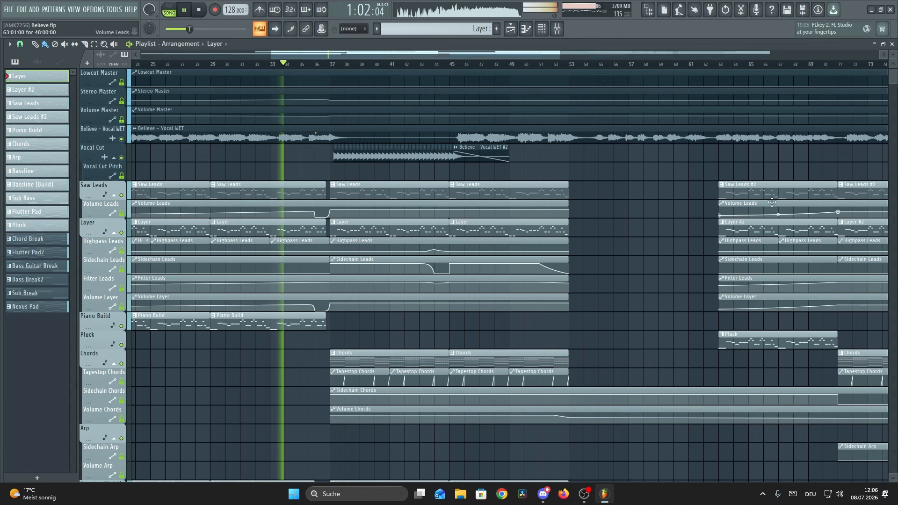
Step: Examine the first drop from bar 37 with enlarged tracks, covering its leads, chords, bass, vocal cuts, drums and effects
drag(894, 55, 894, 67)
scroll(625, 177, down, 6)
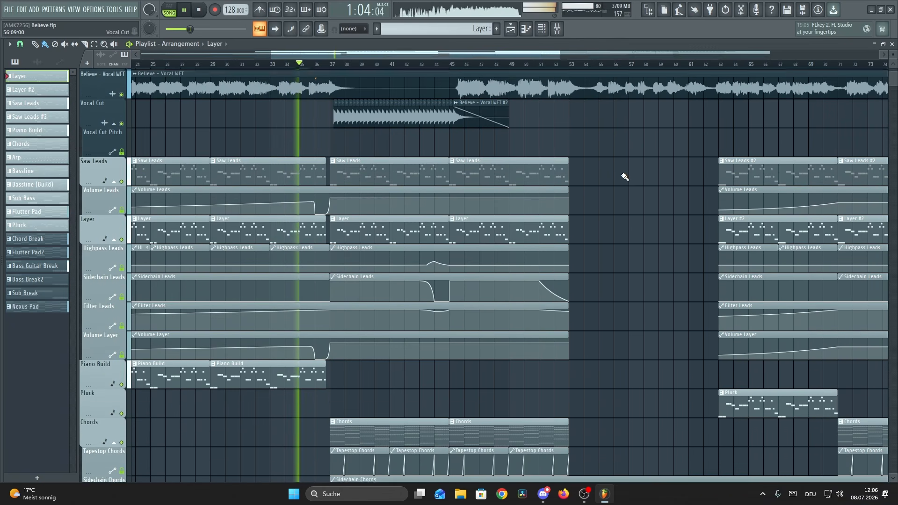
scroll(626, 179, down, 15)
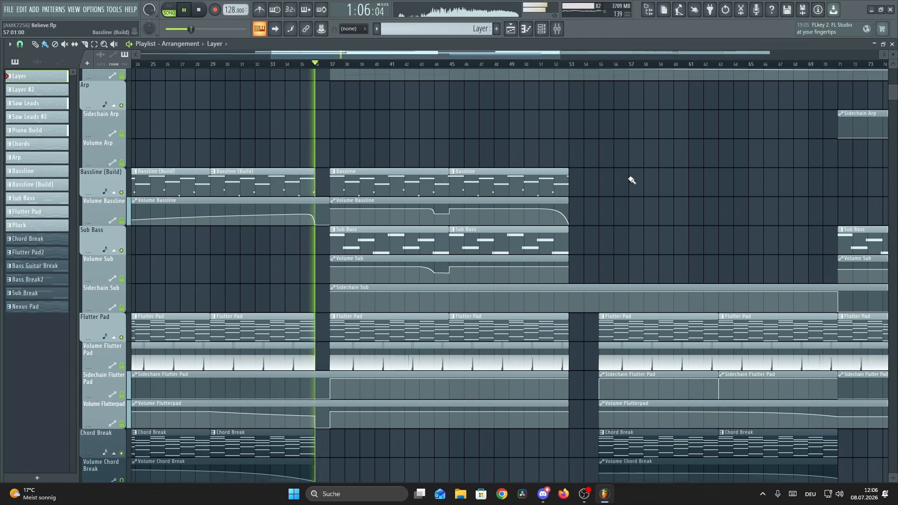
scroll(613, 177, down, 16)
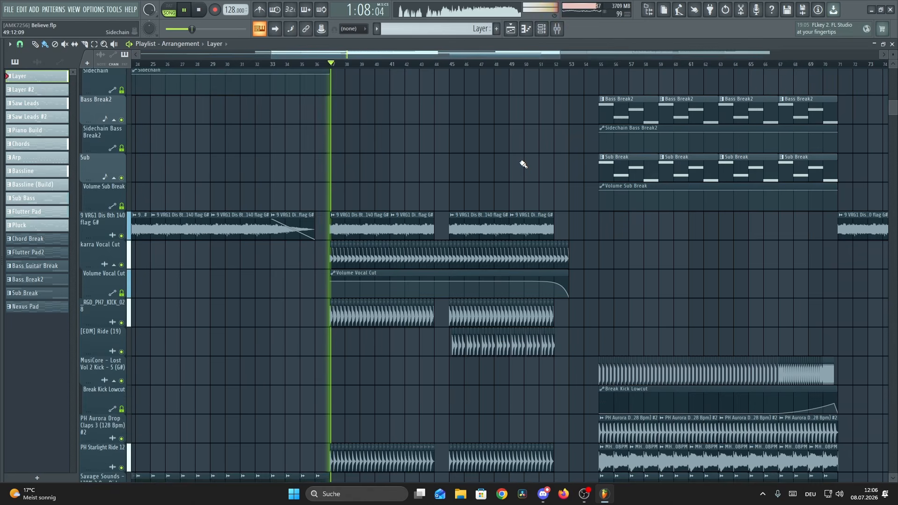
scroll(435, 66, up, 6)
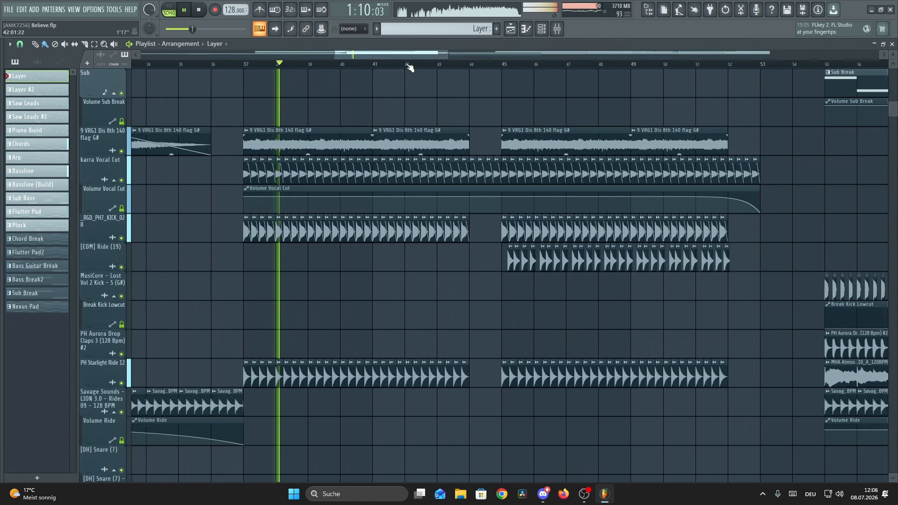
scroll(395, 267, down, 13)
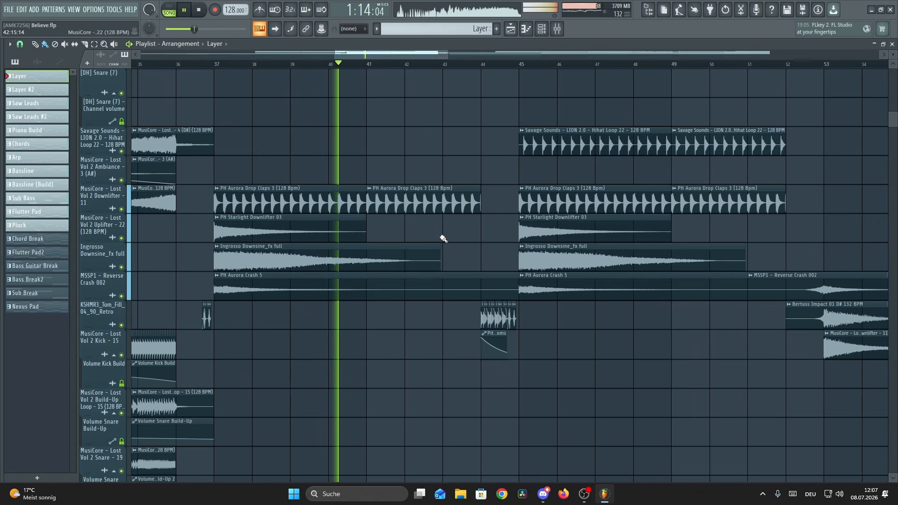
scroll(471, 242, down, 4)
scroll(471, 243, up, 9)
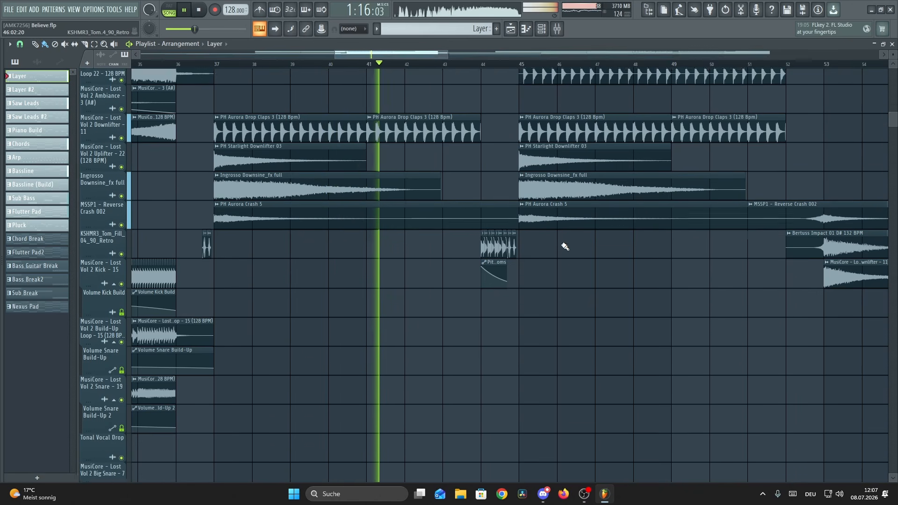
scroll(515, 241, up, 16)
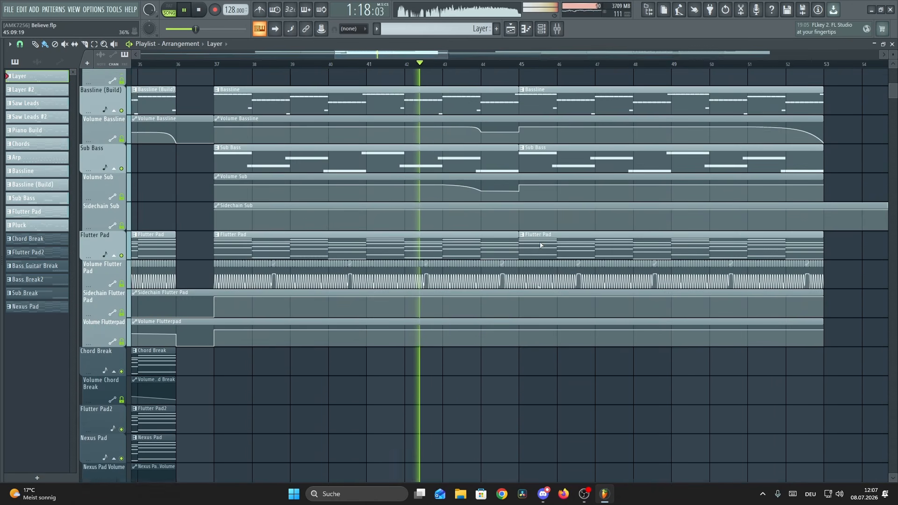
scroll(540, 246, up, 16)
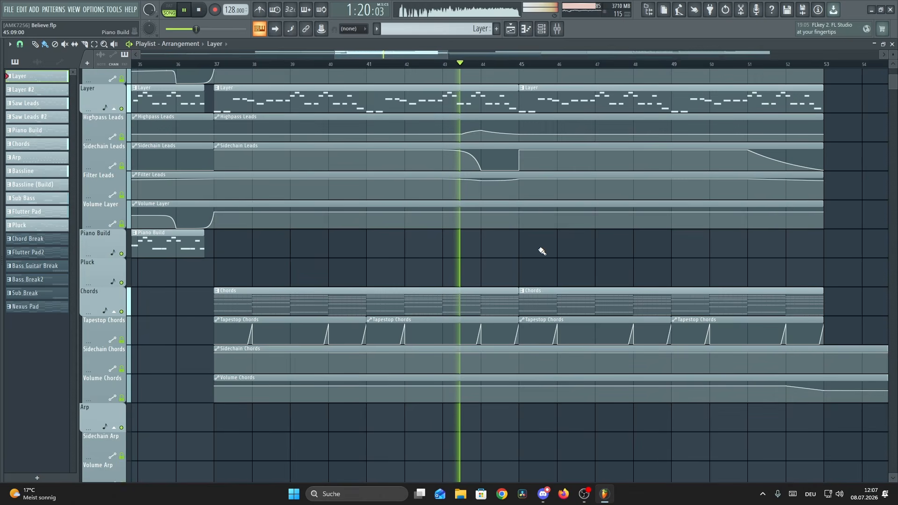
scroll(521, 238, up, 3)
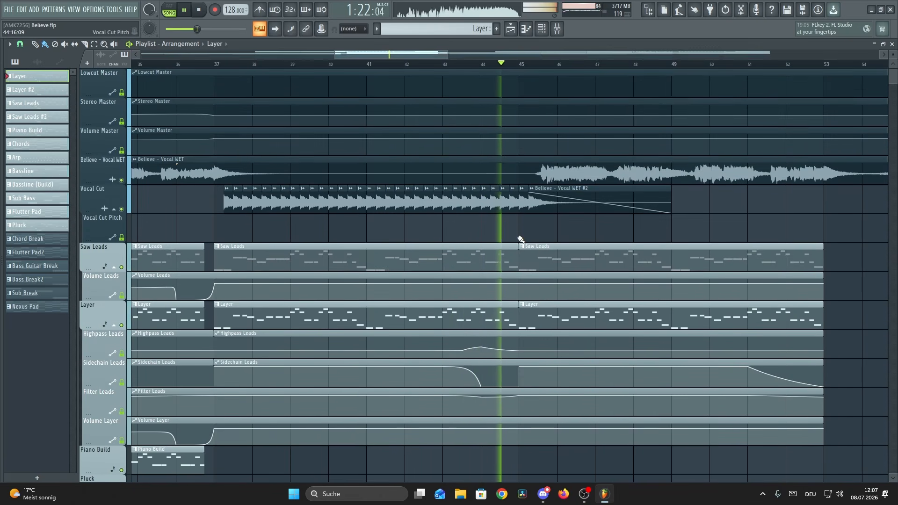
Step: Survey the full-length arrangement including the second drop across its lead, chord, bass and pad tracks, and show the mixer
scroll(475, 65, down, 8)
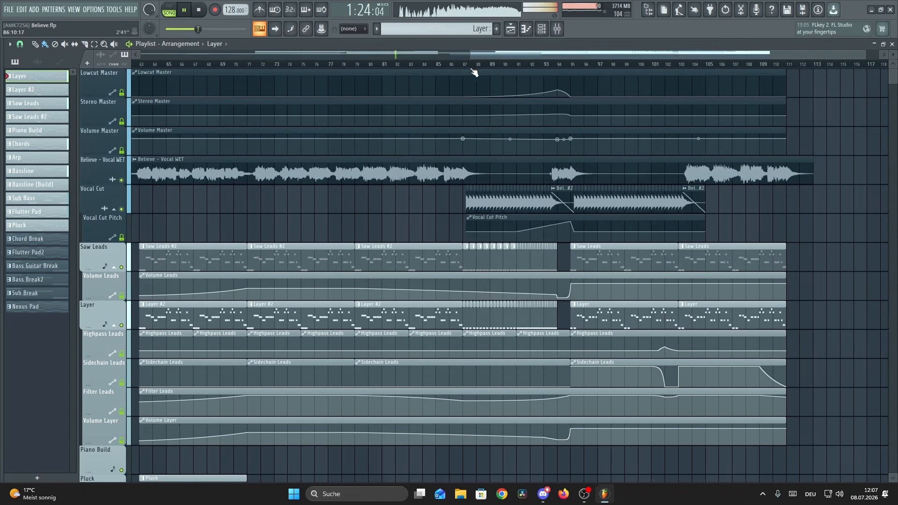
scroll(524, 65, down, 2)
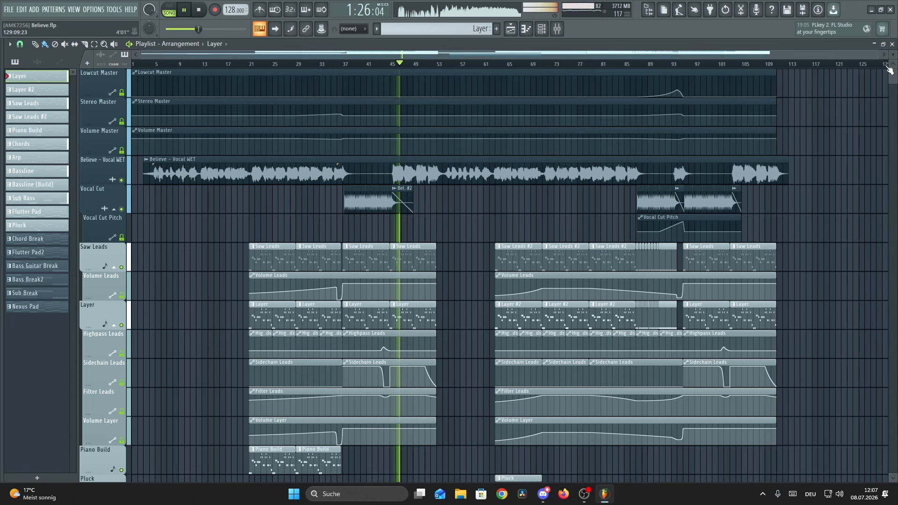
scroll(859, 109, down, 10)
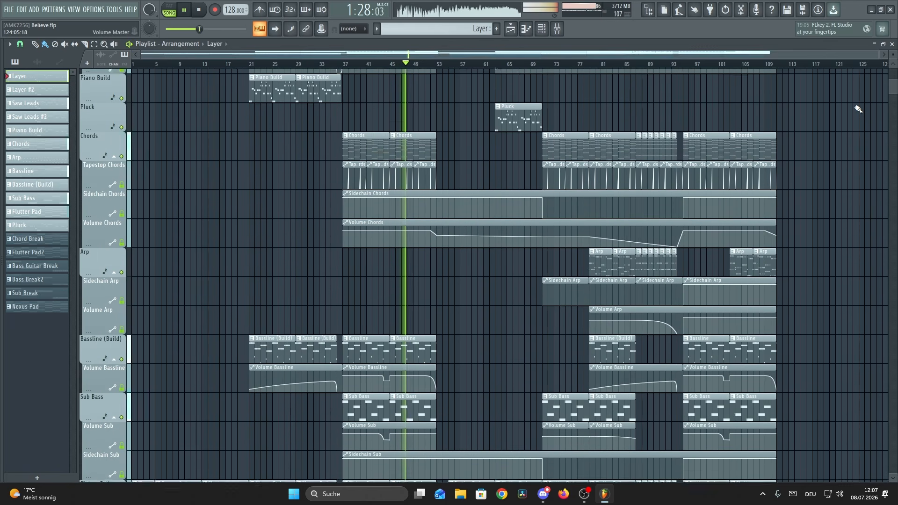
scroll(859, 109, down, 5)
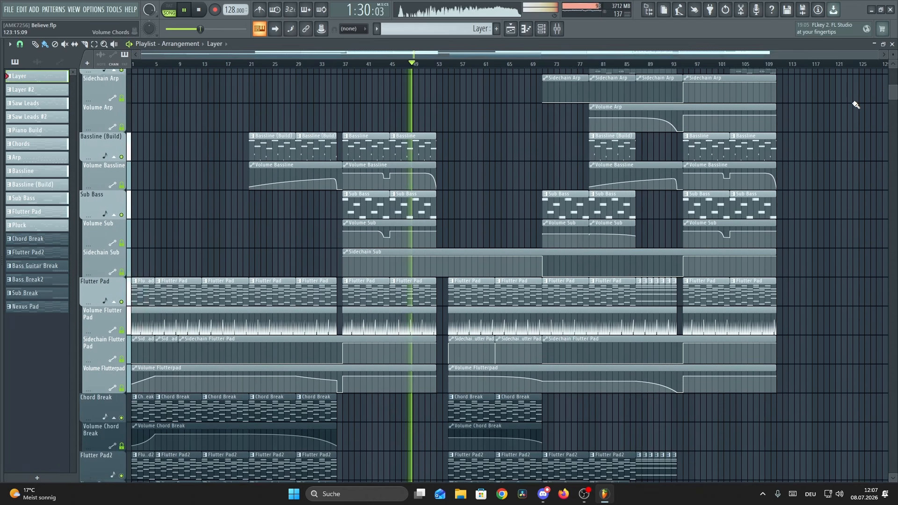
scroll(856, 105, down, 3)
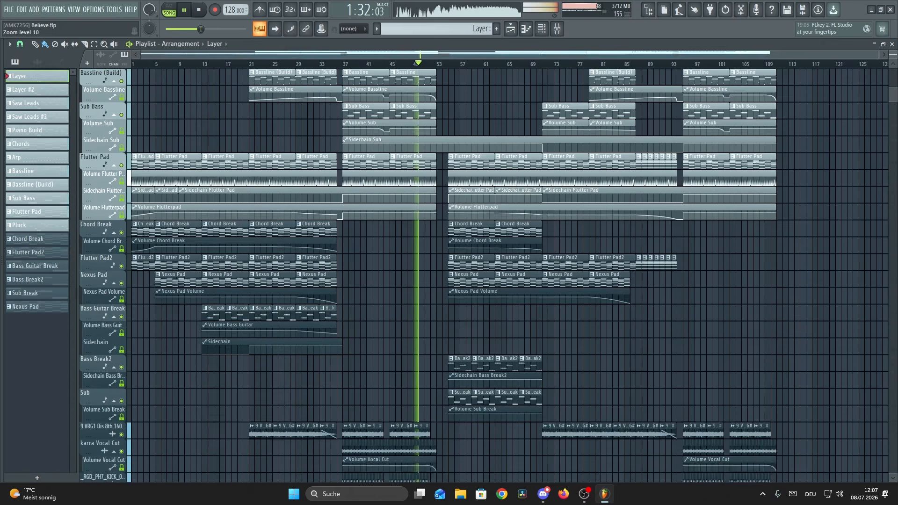
scroll(863, 139, down, 4)
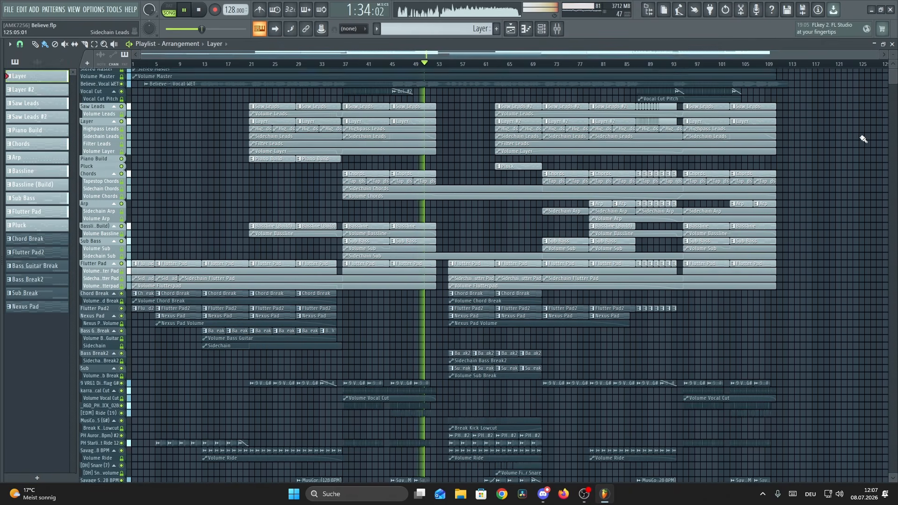
click(557, 29)
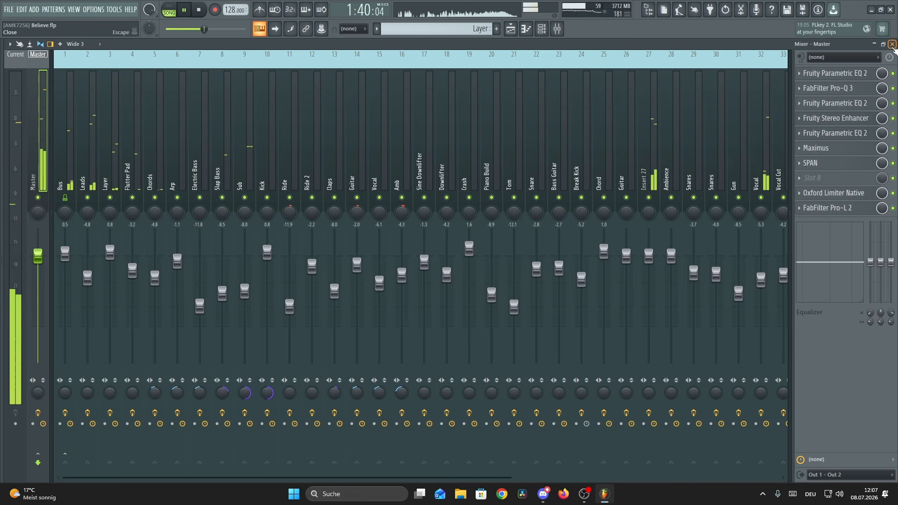
Step: Close the mixer and examine the break section from bar 55 with enlarged tracks, from the leads and pads down to the drums and effects
click(892, 44)
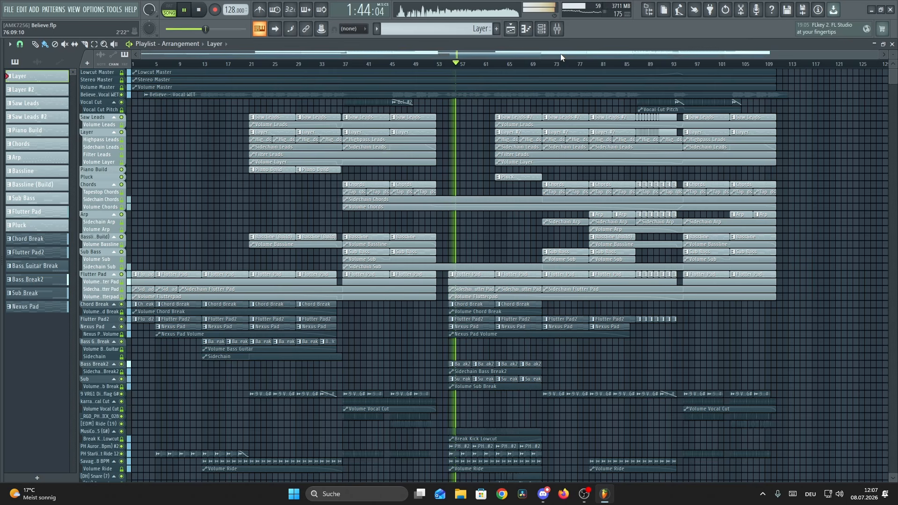
scroll(532, 66, up, 5)
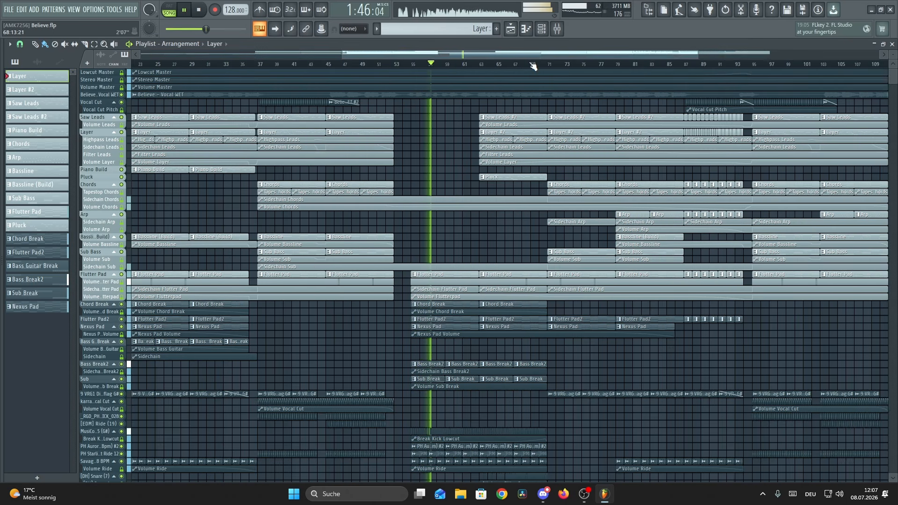
scroll(532, 66, up, 3)
drag(893, 54, 893, 50)
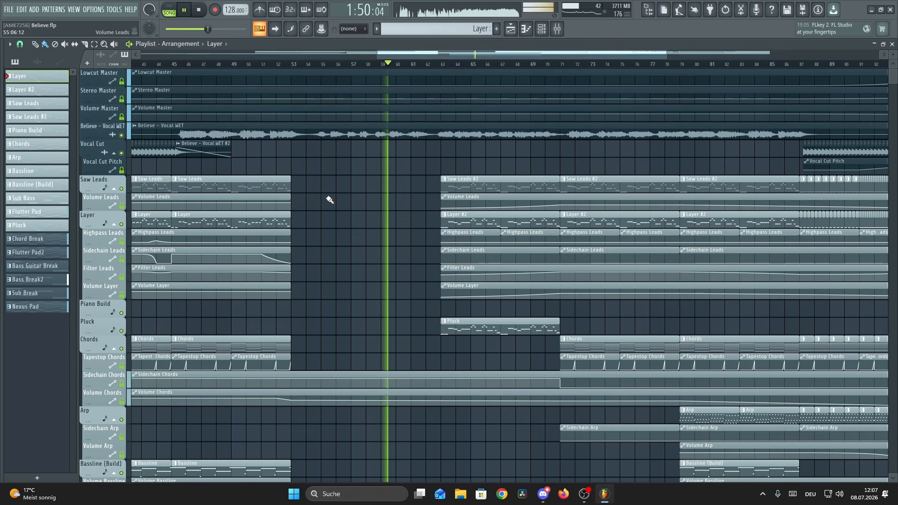
scroll(331, 202, down, 7)
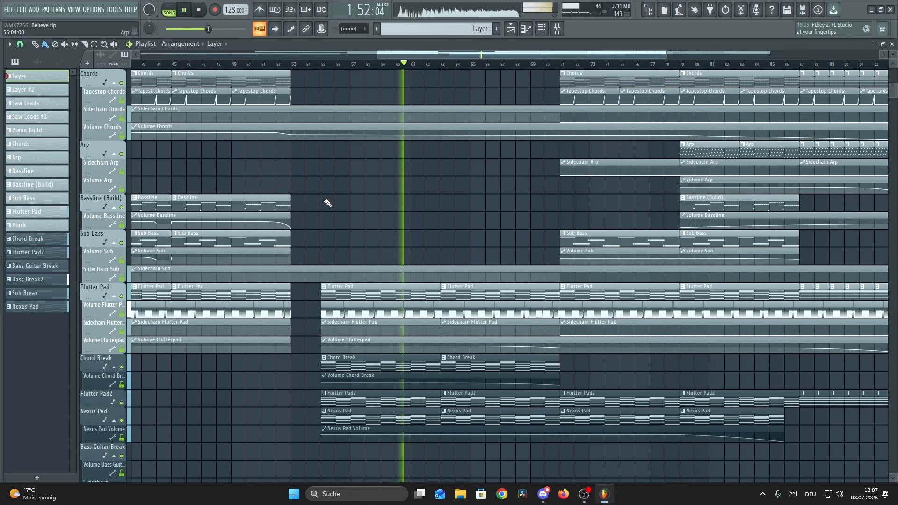
scroll(327, 202, down, 3)
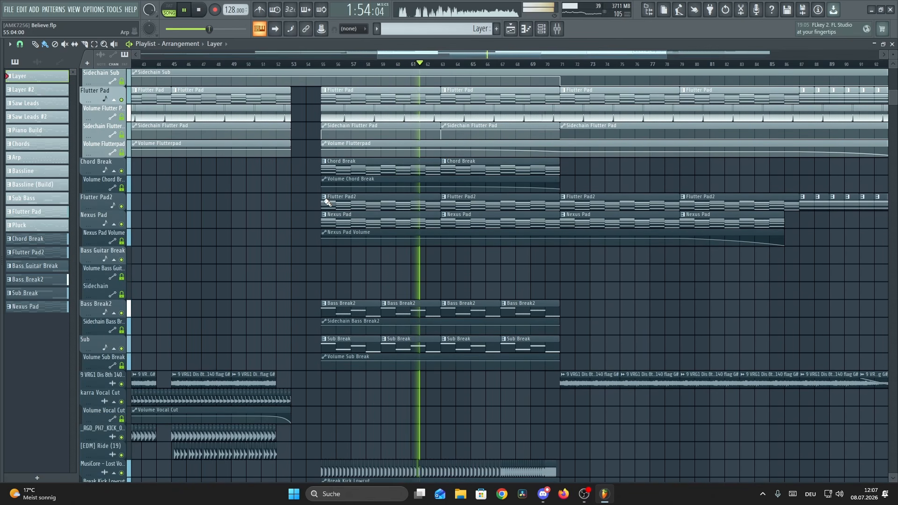
scroll(602, 253, down, 3)
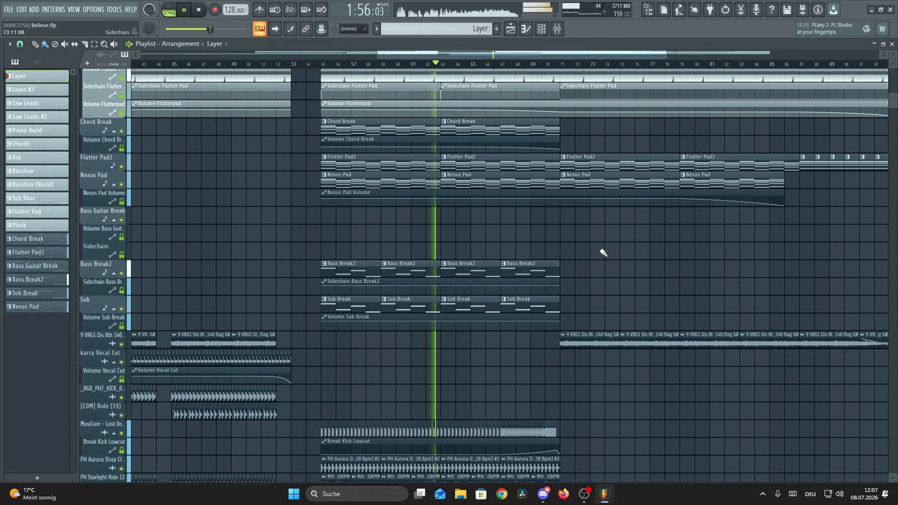
scroll(604, 252, down, 10)
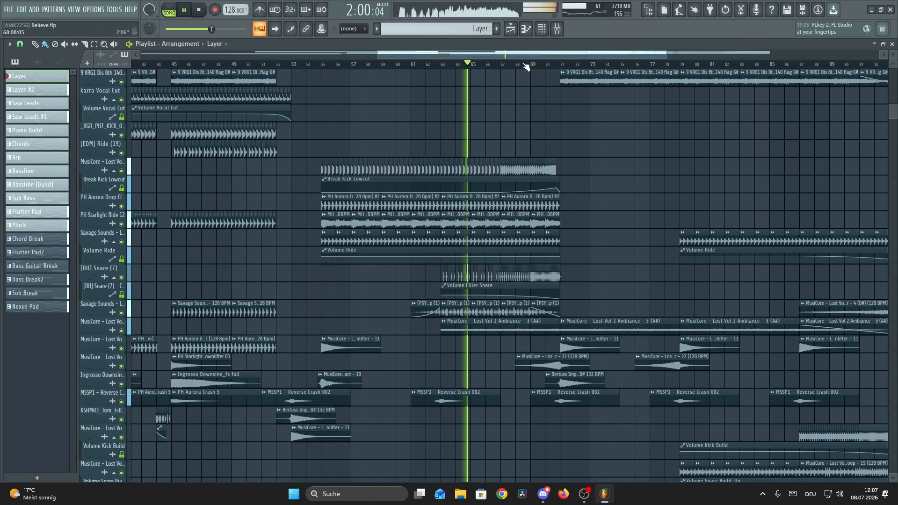
Step: Examine the end of the break up to bar 71, from the percussion and effects clips back up to the bass and pad tracks
scroll(526, 66, up, 5)
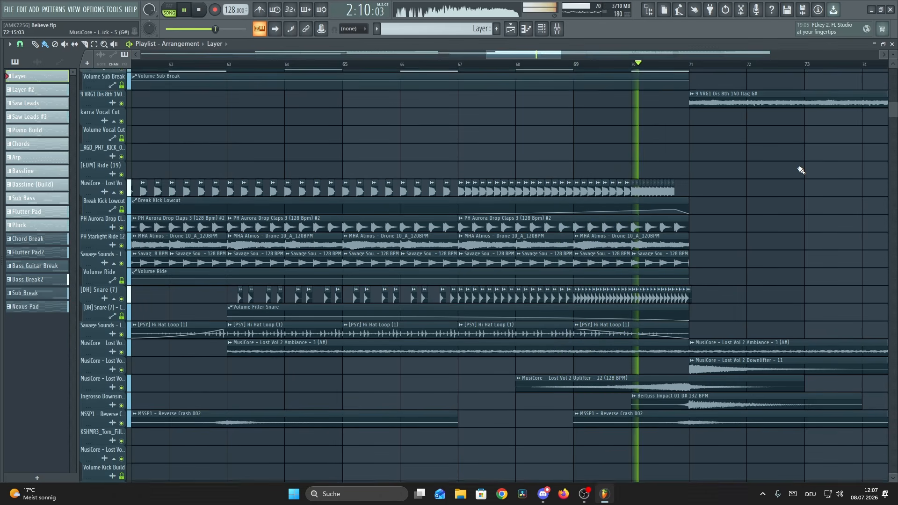
scroll(749, 183, up, 5)
scroll(726, 192, up, 4)
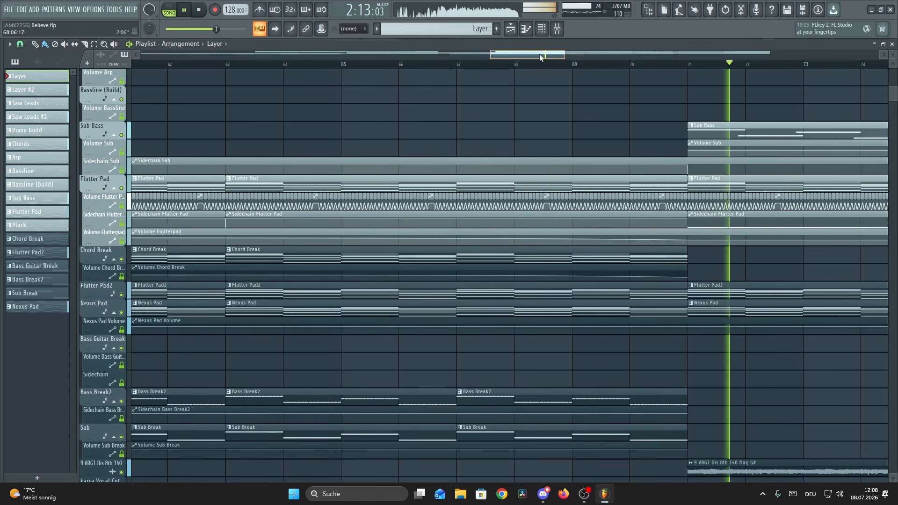
Step: Examine the section from bar 71 into the second build-up across its lead, pluck, chord, arp and bass tracks
drag(539, 54, 585, 64)
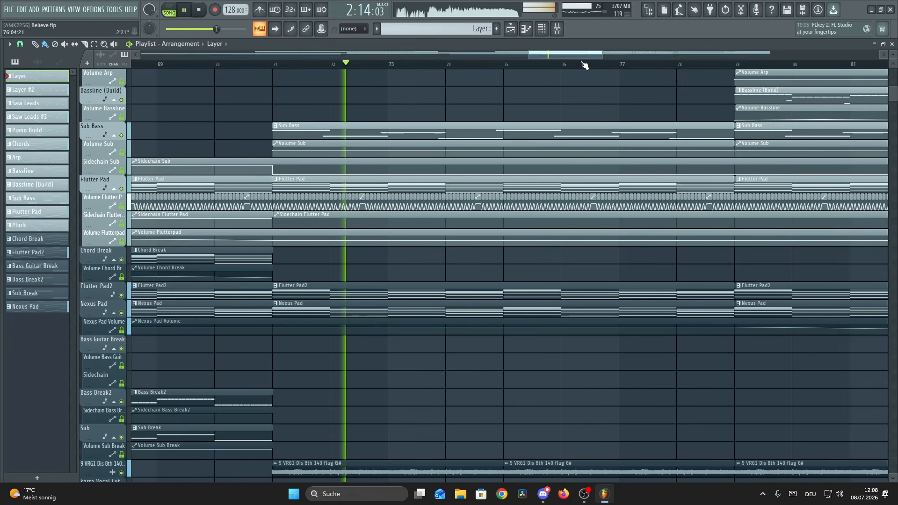
scroll(598, 103, down, 3)
scroll(602, 124, up, 6)
scroll(603, 169, up, 1)
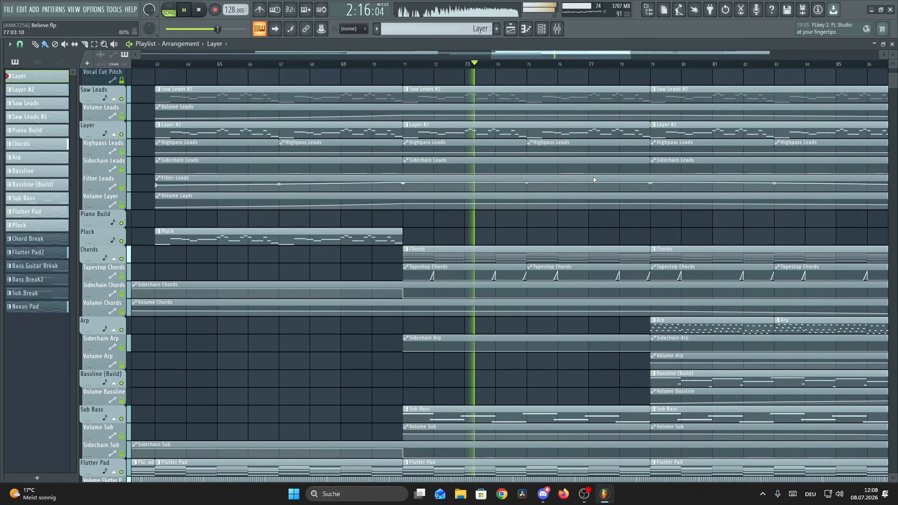
drag(572, 56, 598, 64)
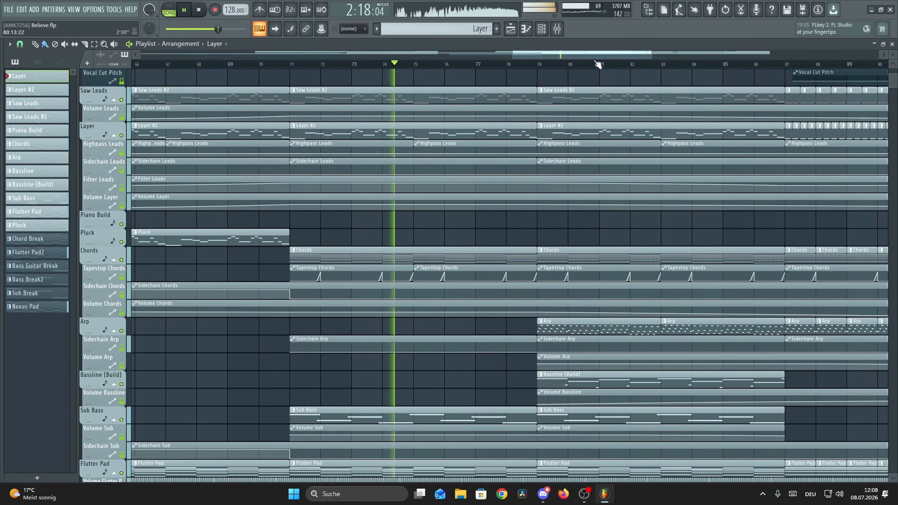
scroll(734, 65, down, 3)
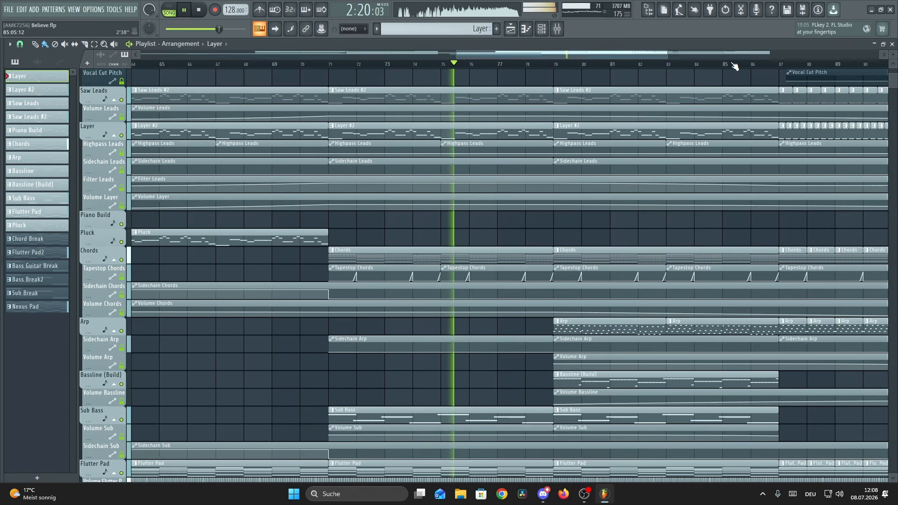
drag(596, 55, 634, 55)
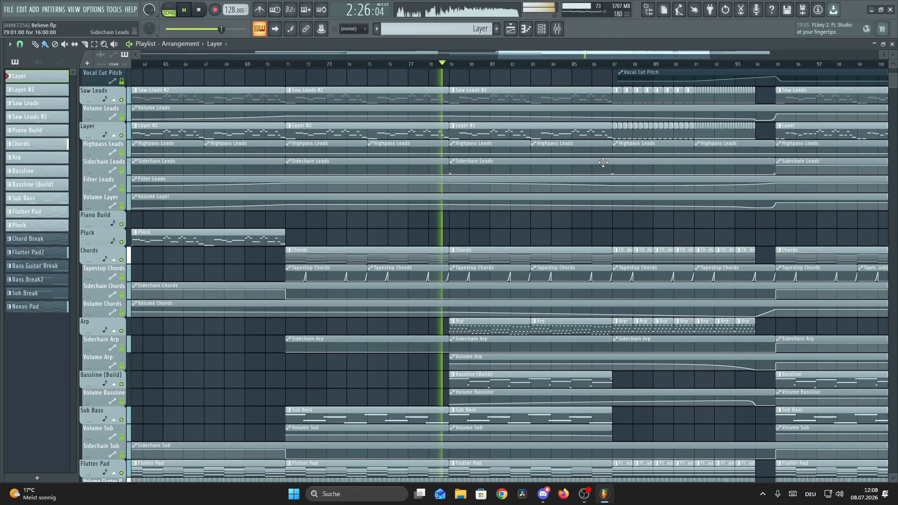
Step: Examine the second build-up from the chords and arp down through the bass, pads and rides to the build-up loops and uplifters
scroll(603, 162, down, 4)
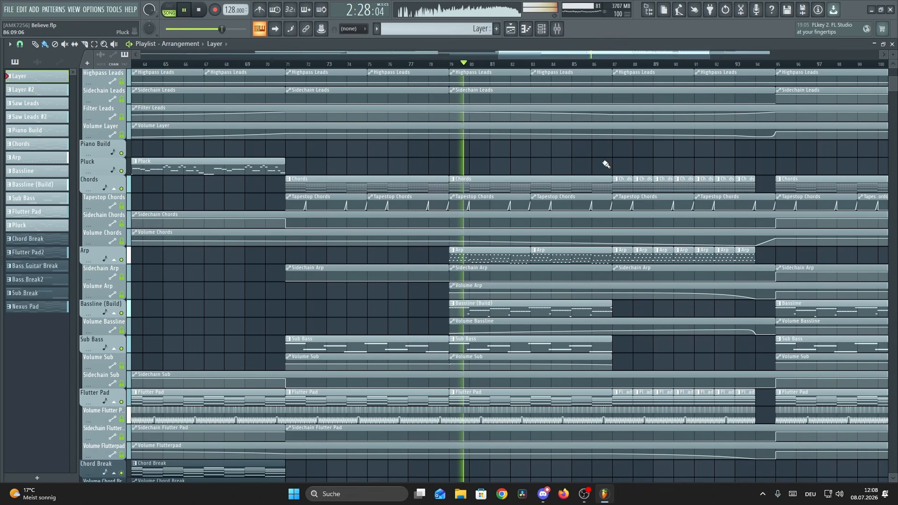
scroll(604, 163, down, 4)
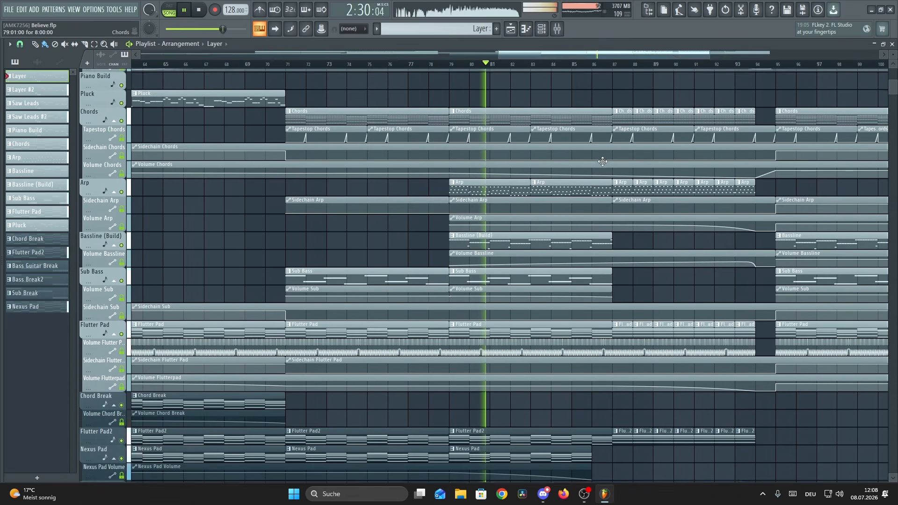
scroll(602, 161, down, 7)
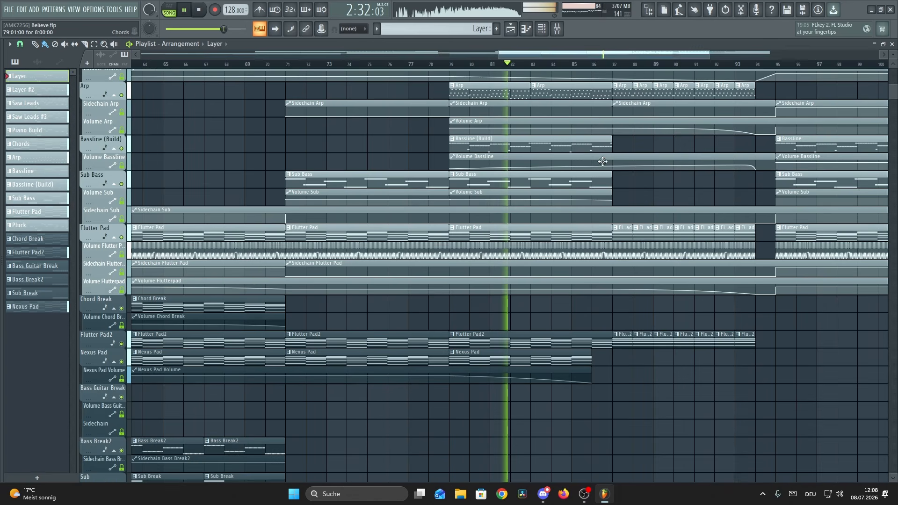
scroll(602, 161, down, 16)
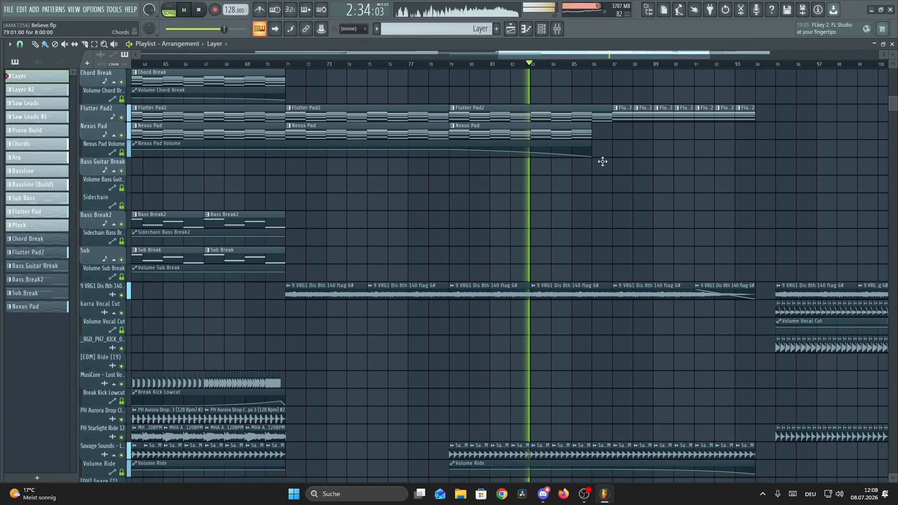
scroll(603, 161, down, 17)
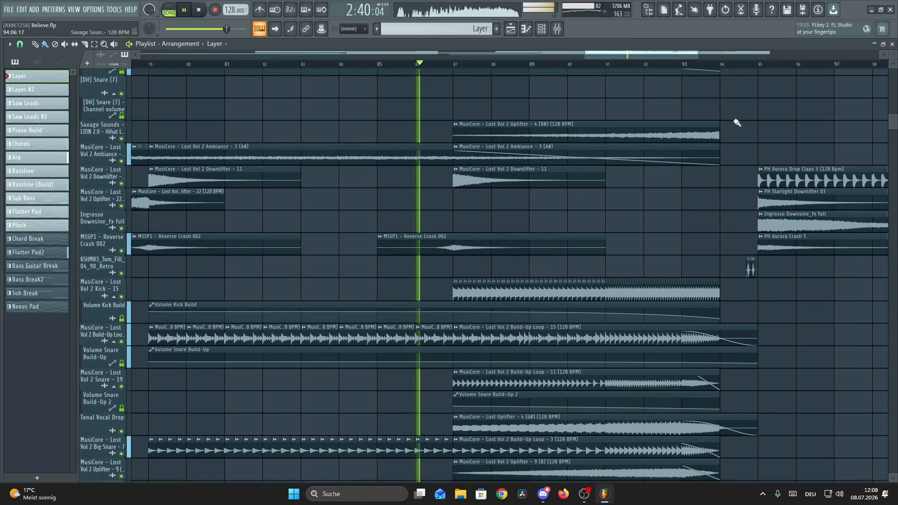
Step: Examine the final bars before the second drop, from the snare build-up and uplifter tracks back up to the vocal cuts
scroll(738, 123, down, 5)
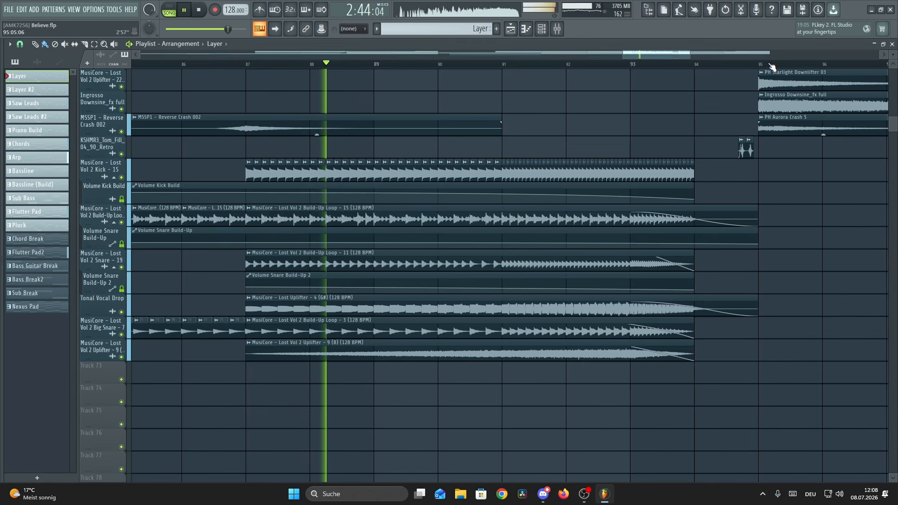
scroll(710, 117, up, 10)
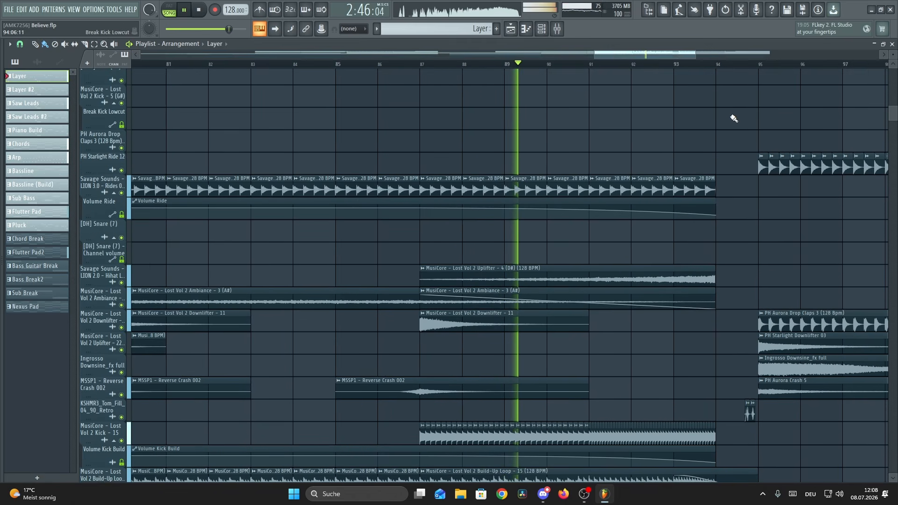
scroll(737, 119, up, 15)
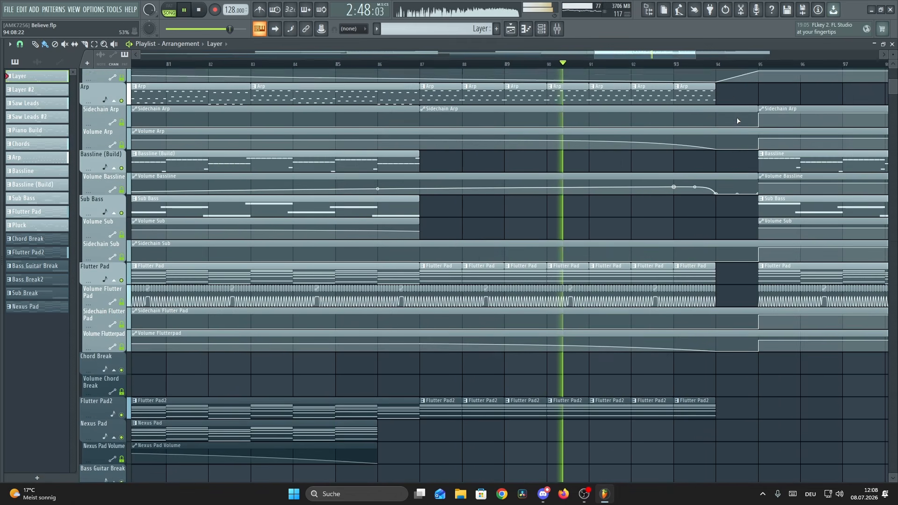
scroll(738, 118, up, 6)
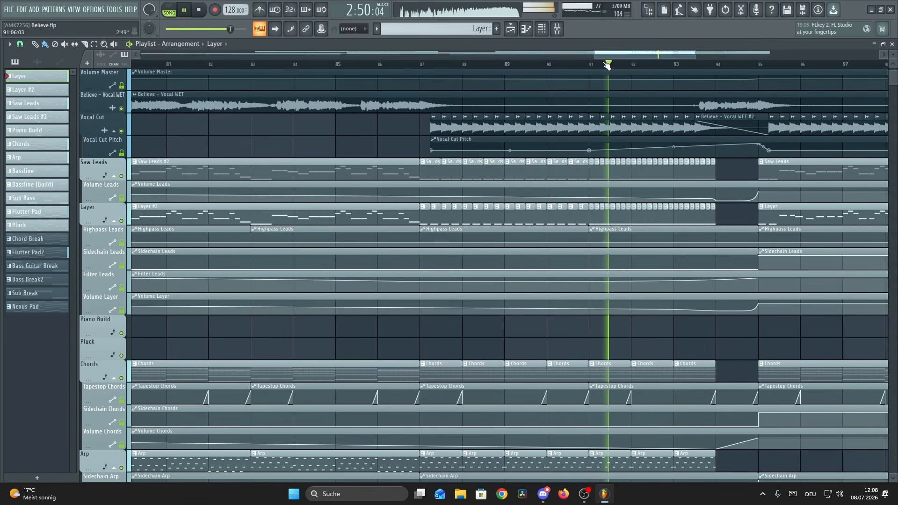
Step: Examine the second drop from bar 95 to bar 111, covering its chords, arp, bass, pads, vocal cuts and drums
drag(666, 54, 716, 55)
scroll(702, 98, down, 9)
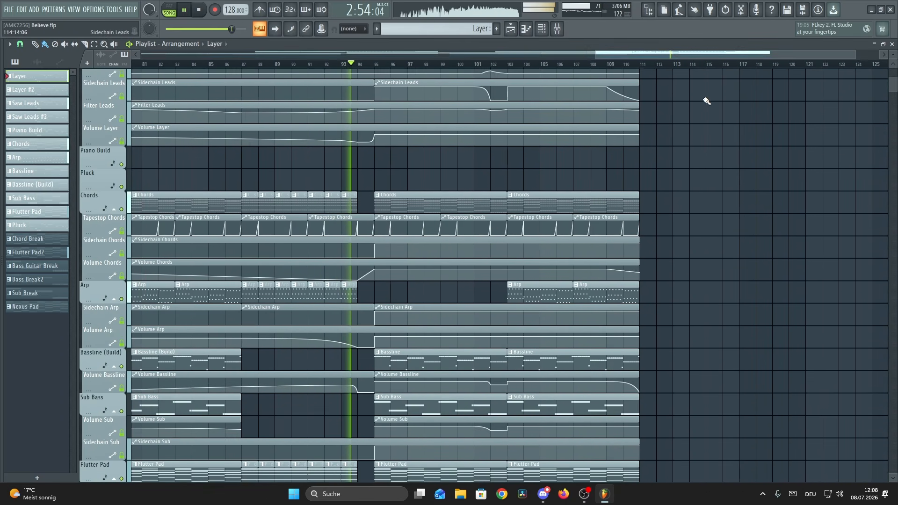
scroll(709, 101, down, 2)
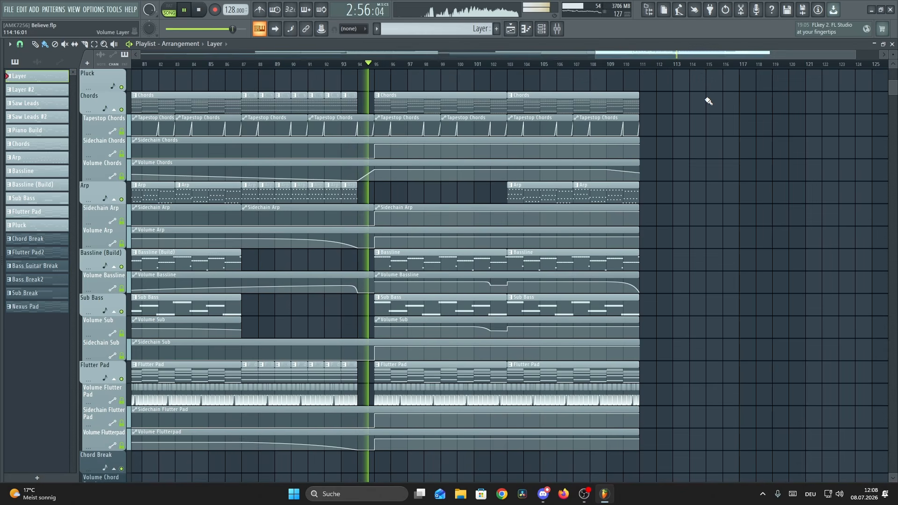
scroll(708, 101, down, 3)
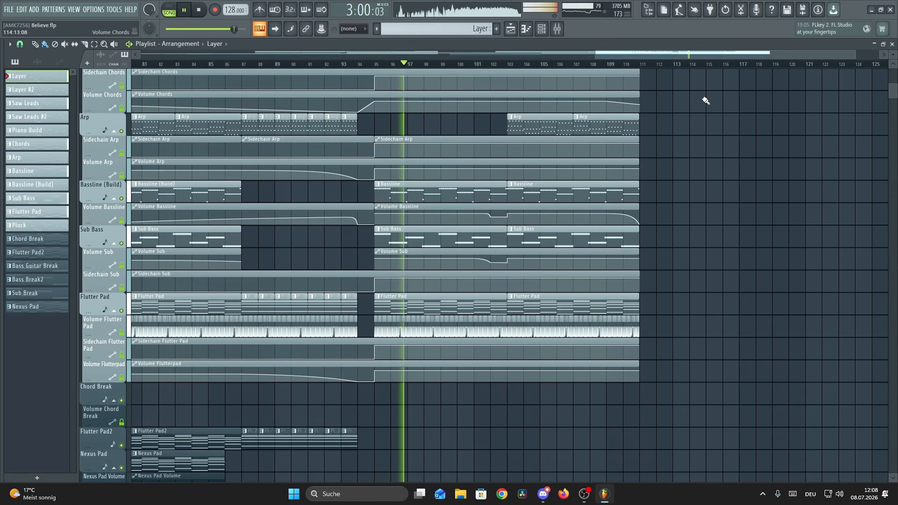
scroll(706, 100, down, 4)
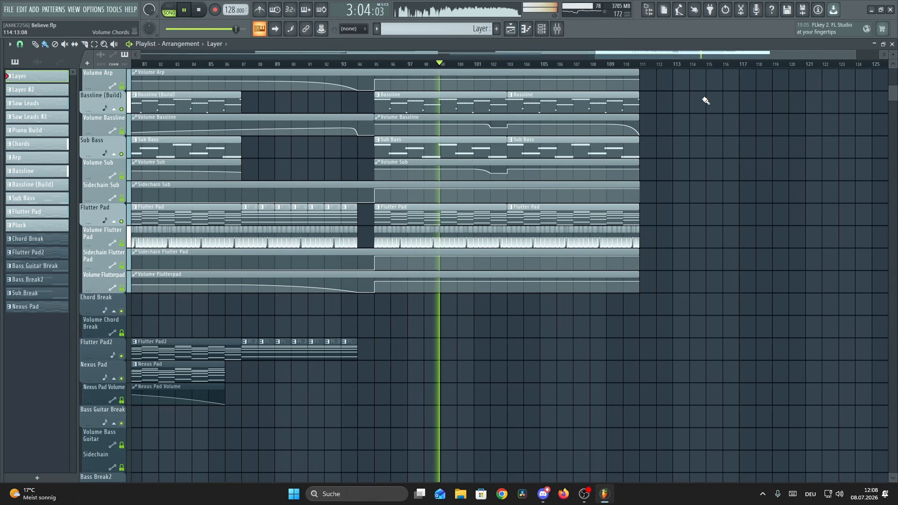
scroll(706, 100, down, 14)
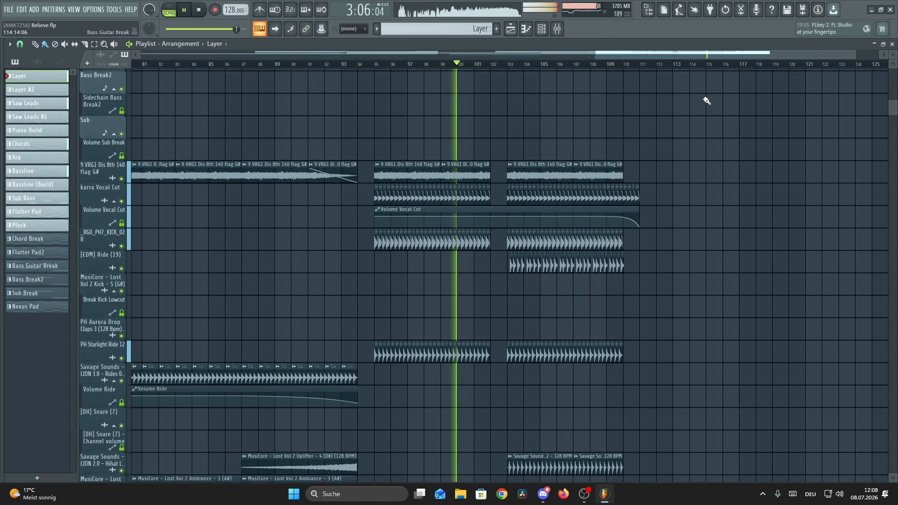
scroll(702, 70, down, 5)
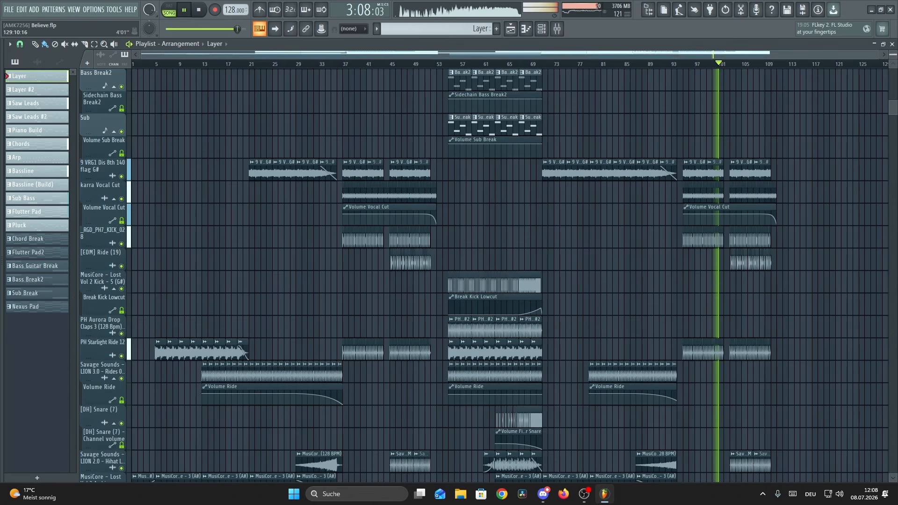
Step: Show the mixer and inspect the effect chains of the Bus, Leads, Layer, Arp, bass, Sub and Kick inserts, continuing across to Vocal
click(557, 29)
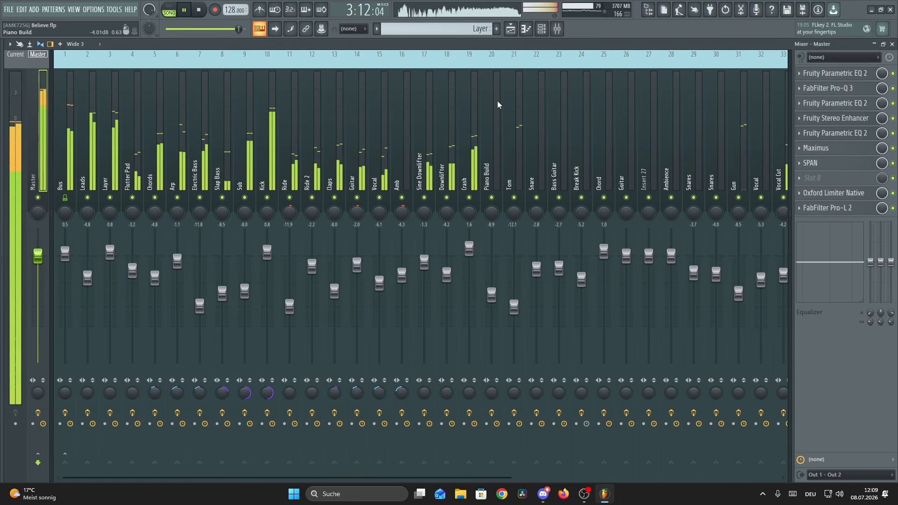
click(66, 123)
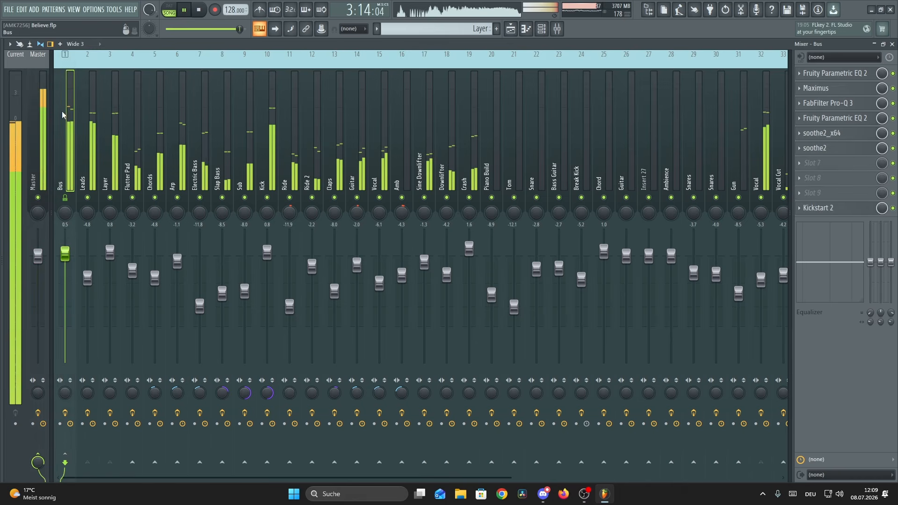
click(91, 123)
click(116, 121)
click(178, 113)
click(202, 113)
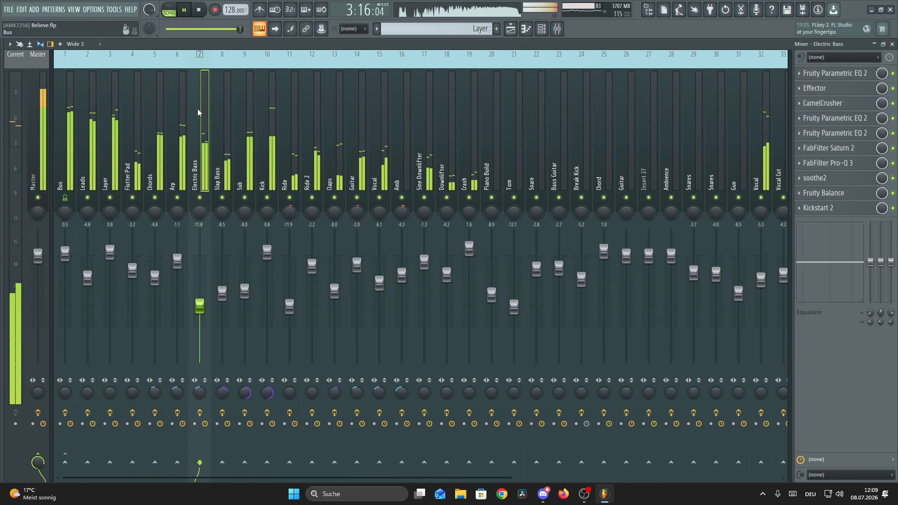
click(224, 112)
click(246, 113)
click(266, 113)
drag(268, 113, 758, 145)
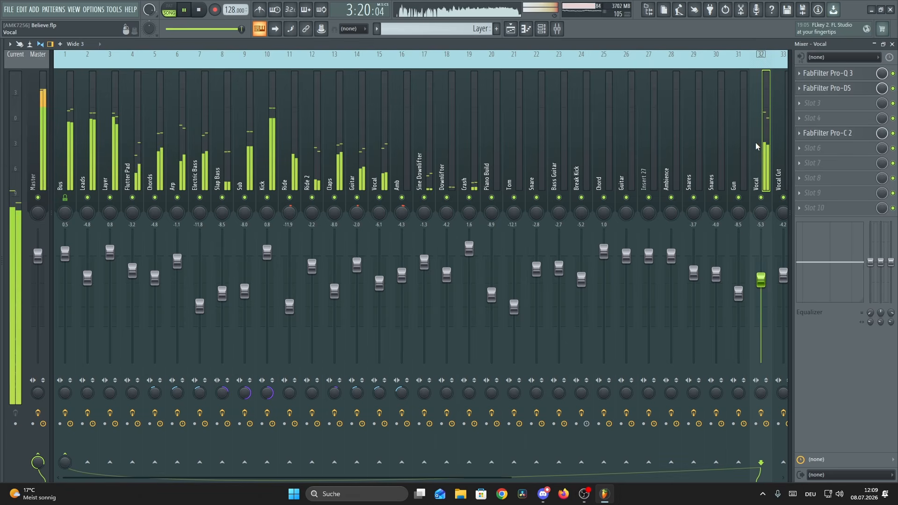
Step: Return to the playlist and survey the full arrangement with compact tracks, from the effects clips back up to the master automation
scroll(748, 145, down, 10)
key(F5)
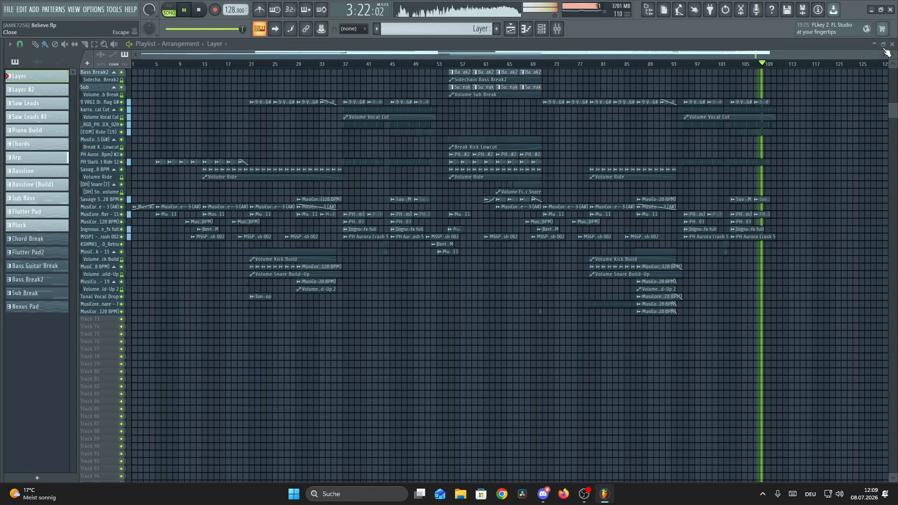
scroll(806, 119, up, 10)
scroll(836, 125, up, 8)
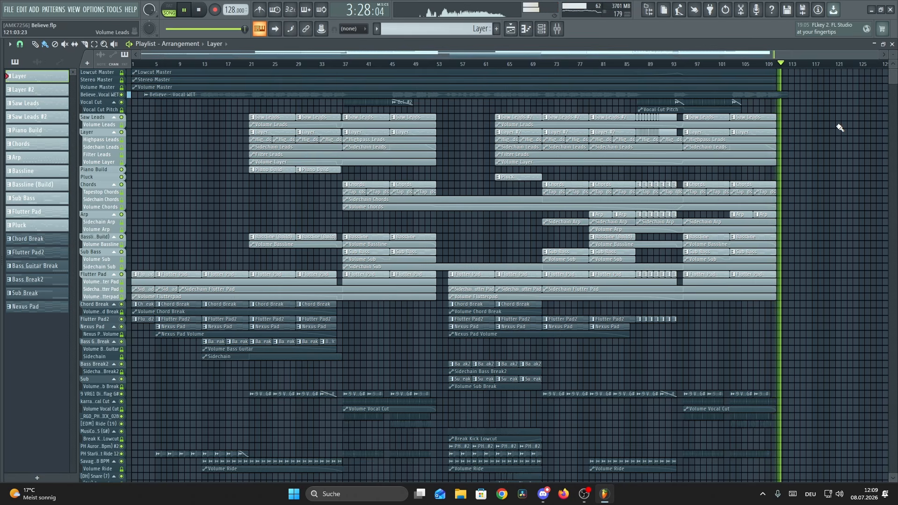
Step: Stop playback and focus the playlist on the first drop at bar 37, from the vocal cuts through the leads to the chords
key(space)
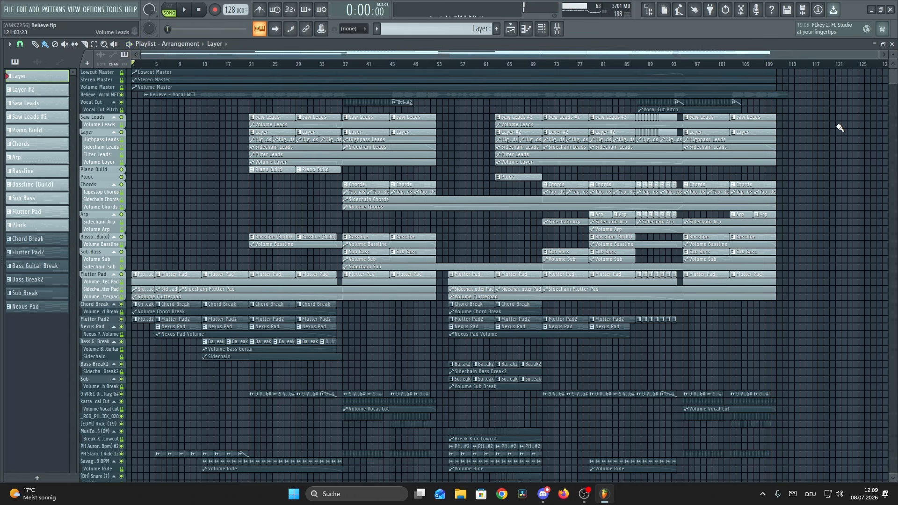
scroll(355, 67, up, 5)
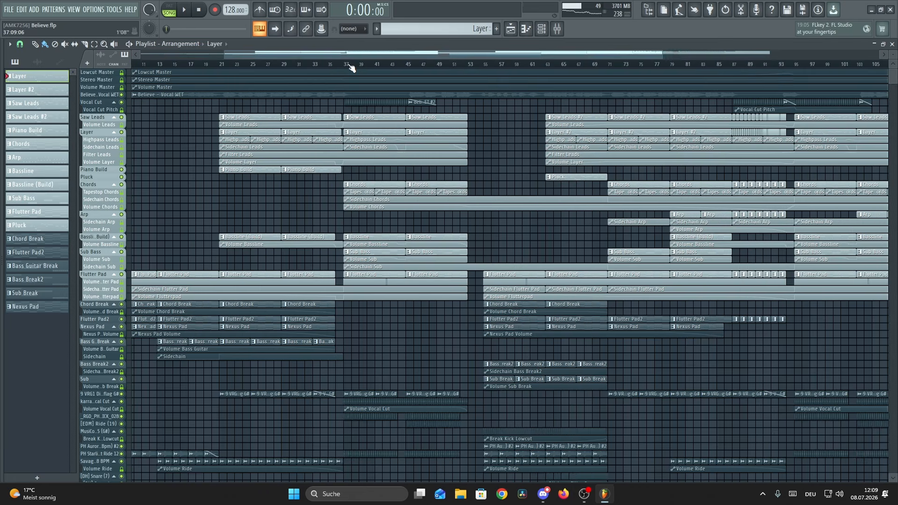
scroll(351, 67, up, 3)
scroll(363, 113, up, 5)
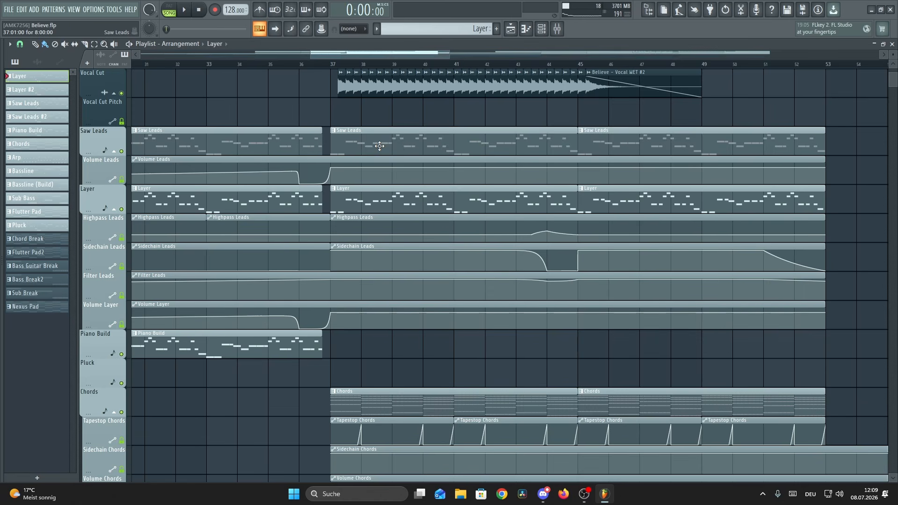
scroll(318, 196, up, 3)
scroll(312, 201, down, 2)
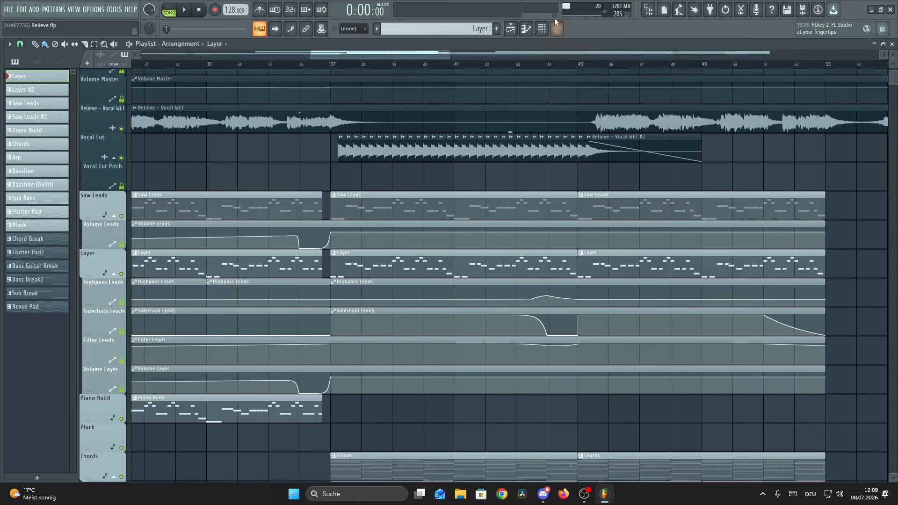
Step: Show the channel rack and inspect the presets of the Nexus and Nexus #2 lead channels
click(542, 29)
click(360, 131)
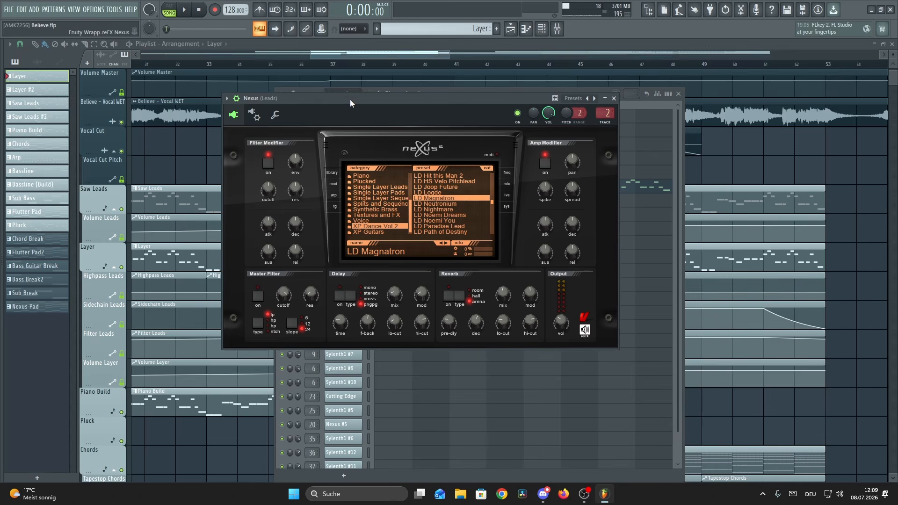
drag(350, 99, 347, 94)
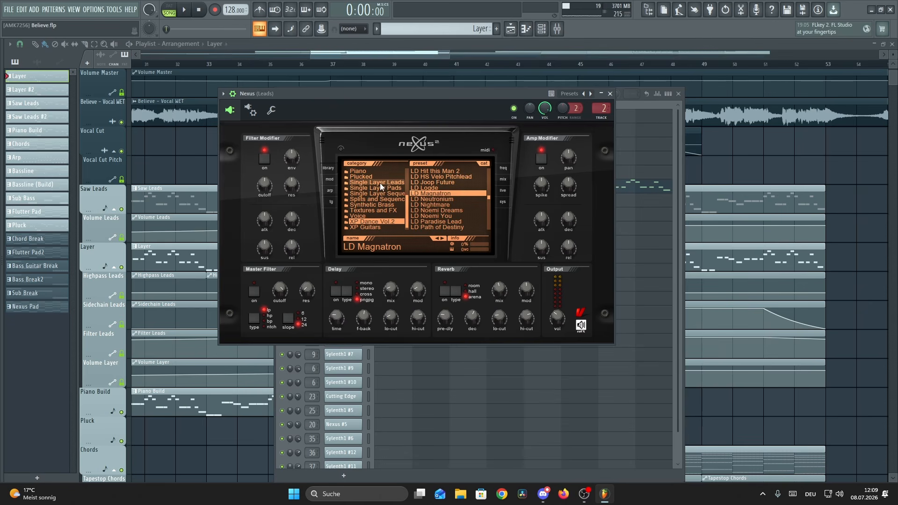
click(610, 94)
click(349, 144)
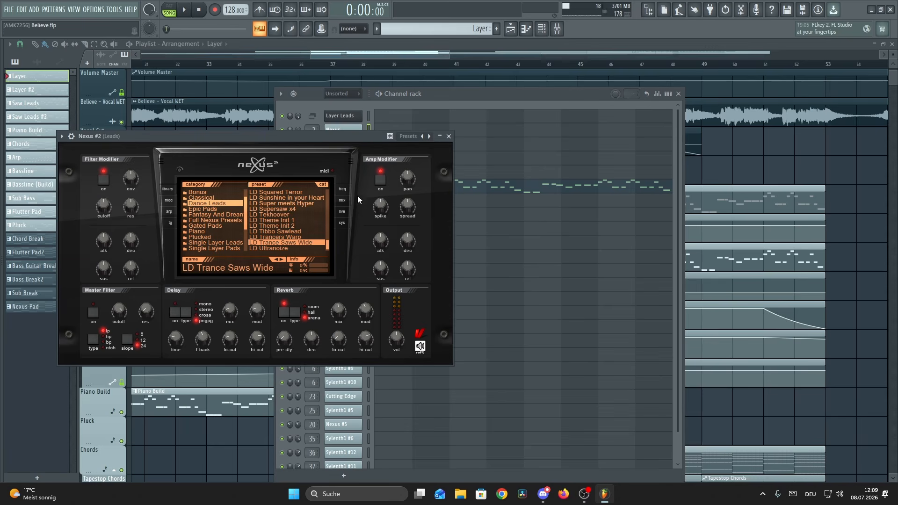
click(448, 136)
Step: Inspect the synth settings of the Sylenth1 #2 and Nexus #4 lead channels
click(353, 156)
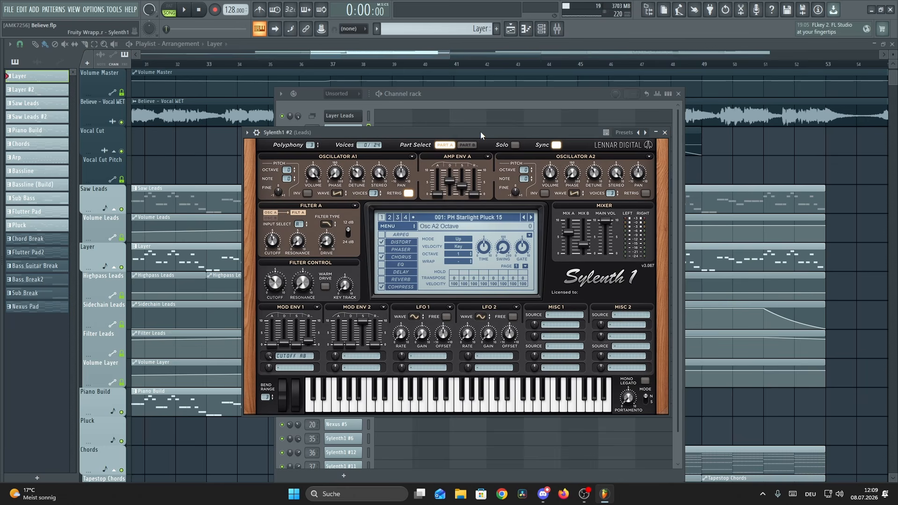
click(665, 132)
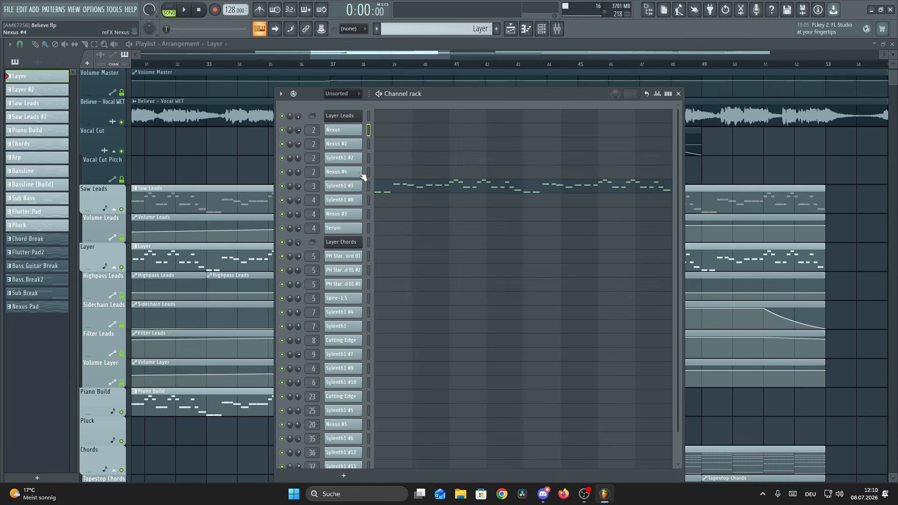
click(347, 173)
click(477, 159)
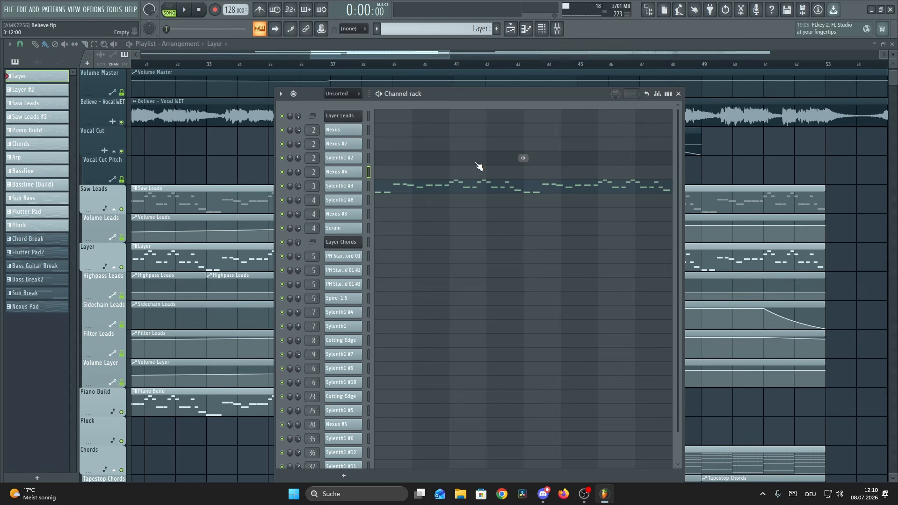
Step: Examine the lead melody notes of the Sylenth1 #3 channel in the piano roll
click(503, 187)
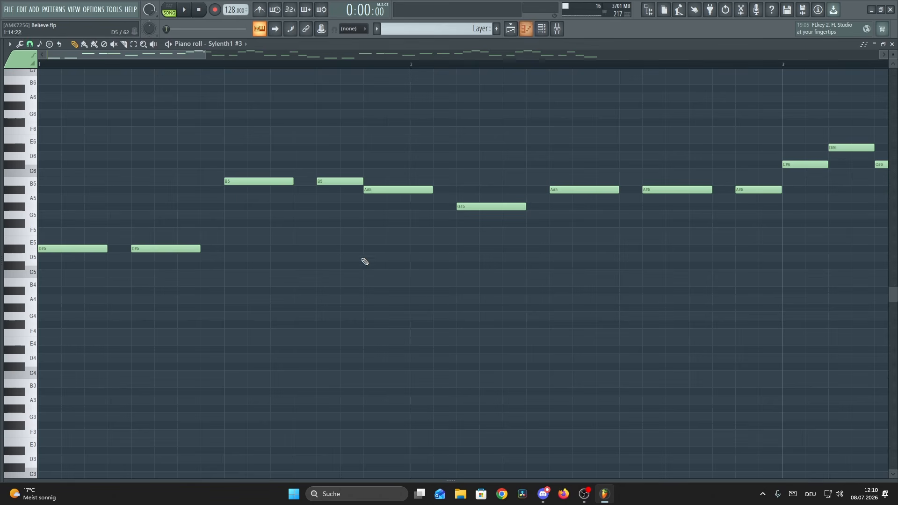
scroll(425, 70, down, 6)
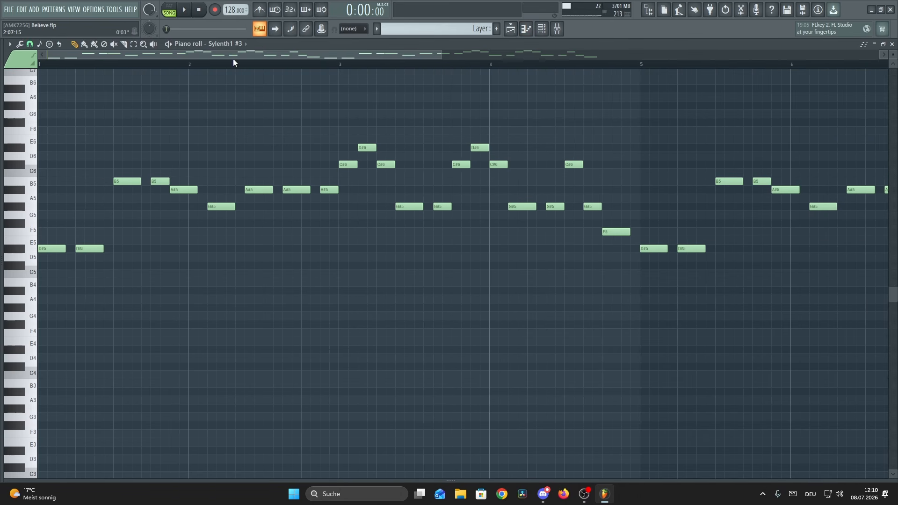
scroll(212, 69, up, 8)
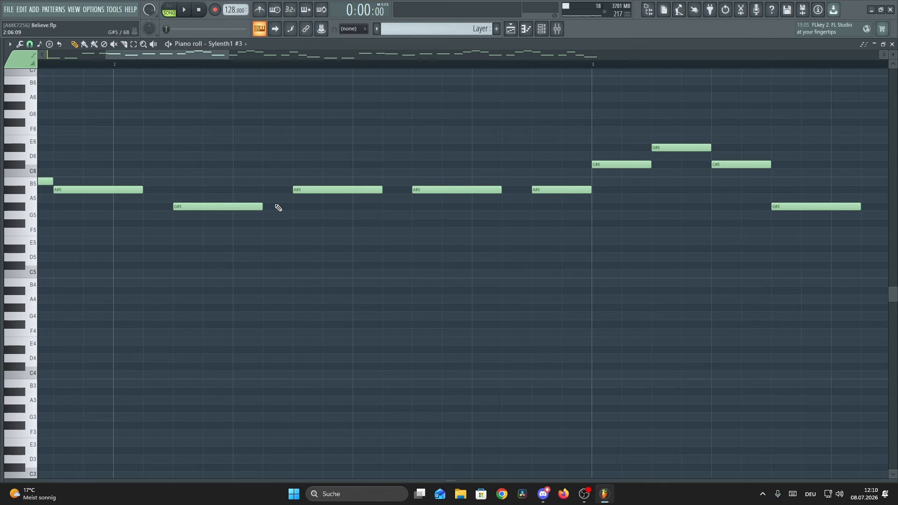
Step: Return to the playlist and open the Saw Leads pattern in the piano roll to examine its layered lead notes
click(511, 29)
double_click(346, 201)
scroll(346, 201, up, 5)
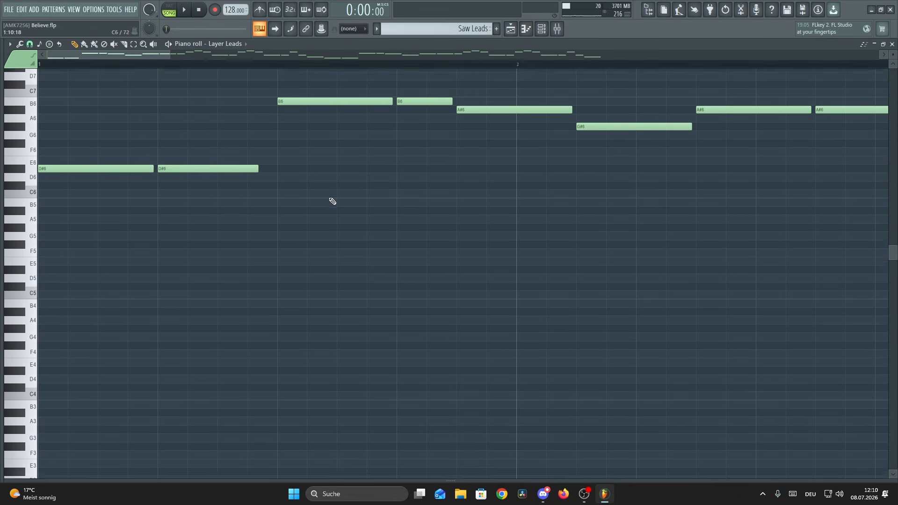
scroll(277, 244, down, 2)
scroll(281, 248, down, 1)
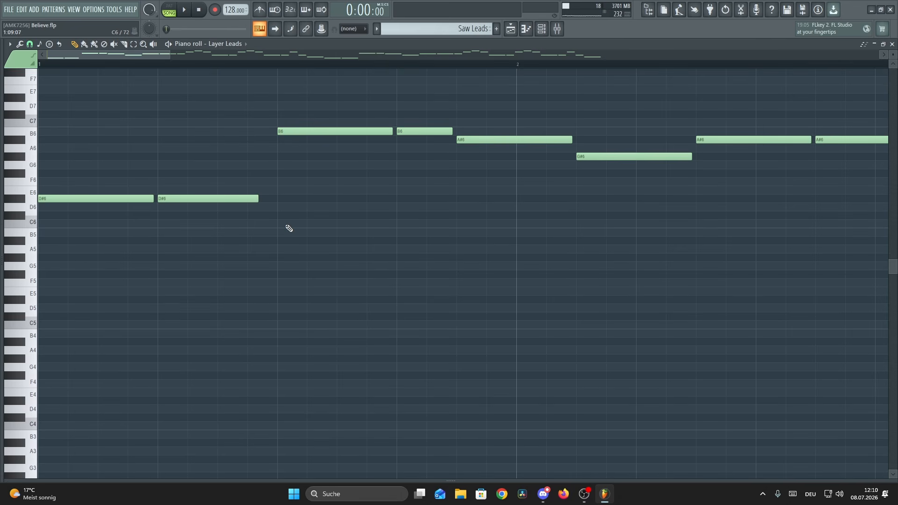
scroll(287, 227, up, 2)
Step: Return to the playlist, solo the Saw Leads track and play the first drop from bar 37, stopping after a few bars
key(F9)
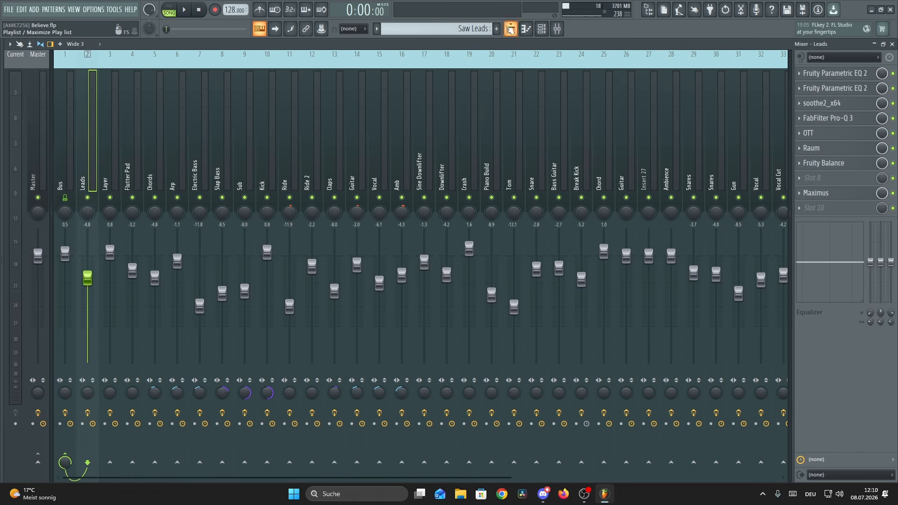
click(511, 29)
click(392, 64)
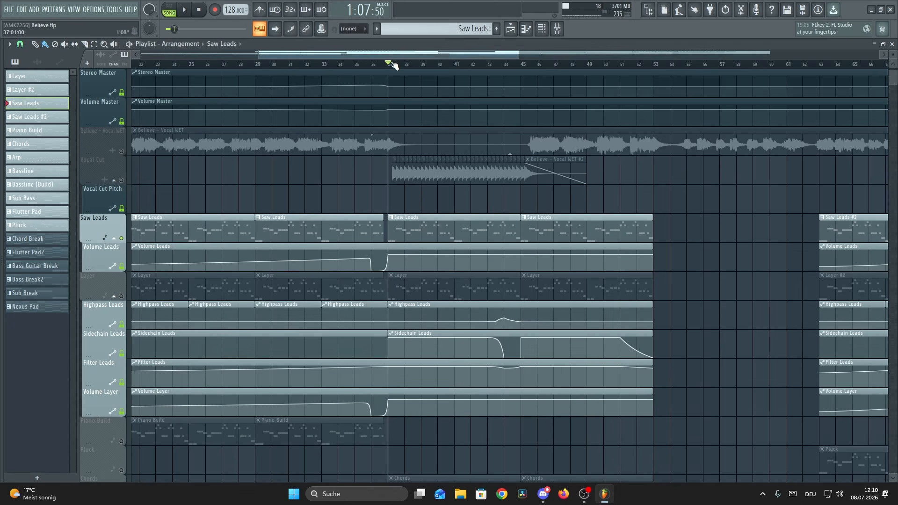
scroll(454, 68, up, 3)
key(space)
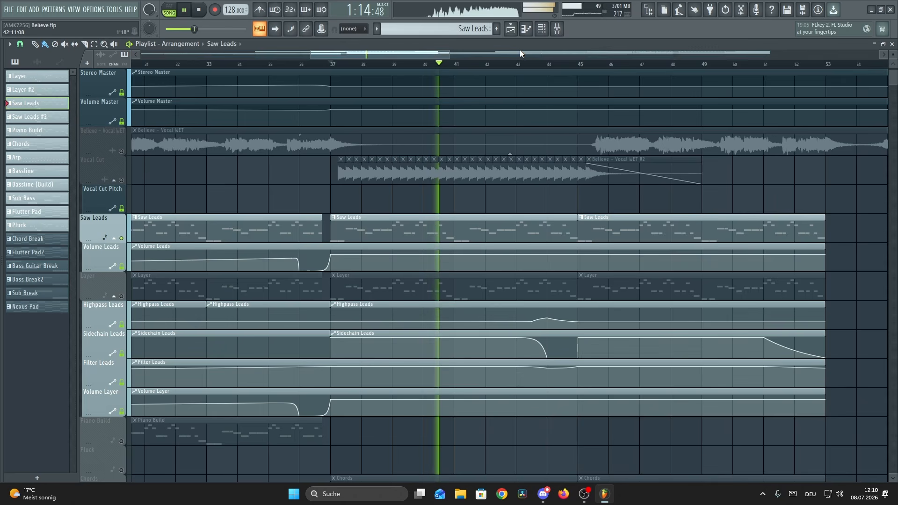
key(space)
Step: Show the mixer and inspect the curves of both Fruity Parametric EQ 2 effects on the Leads insert
click(557, 28)
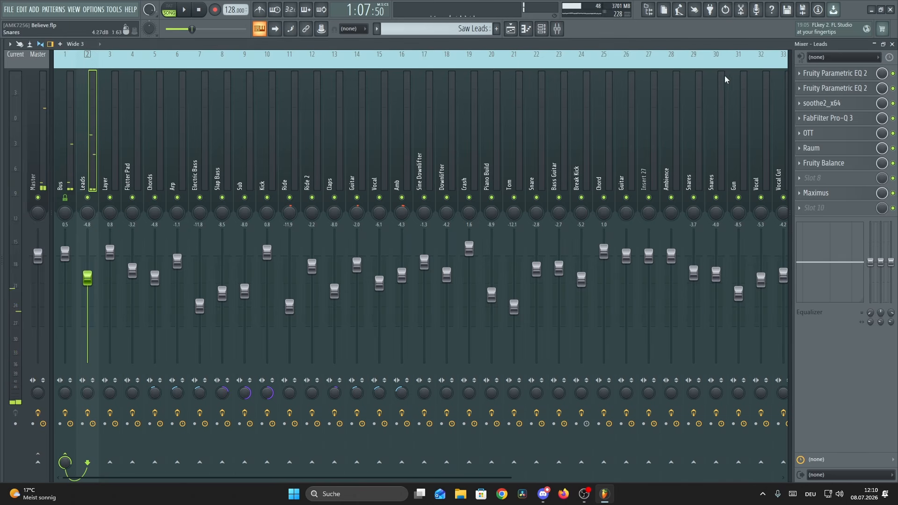
click(842, 74)
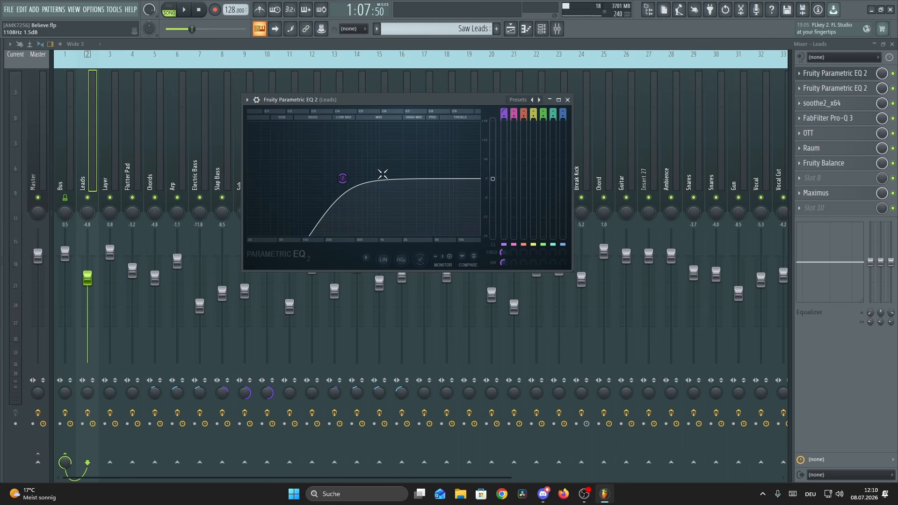
drag(368, 87, 331, 80)
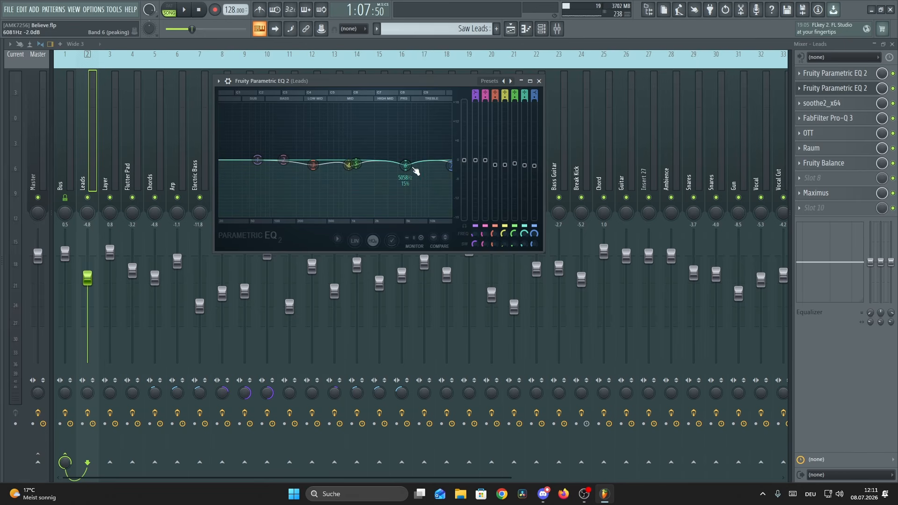
drag(406, 85, 395, 101)
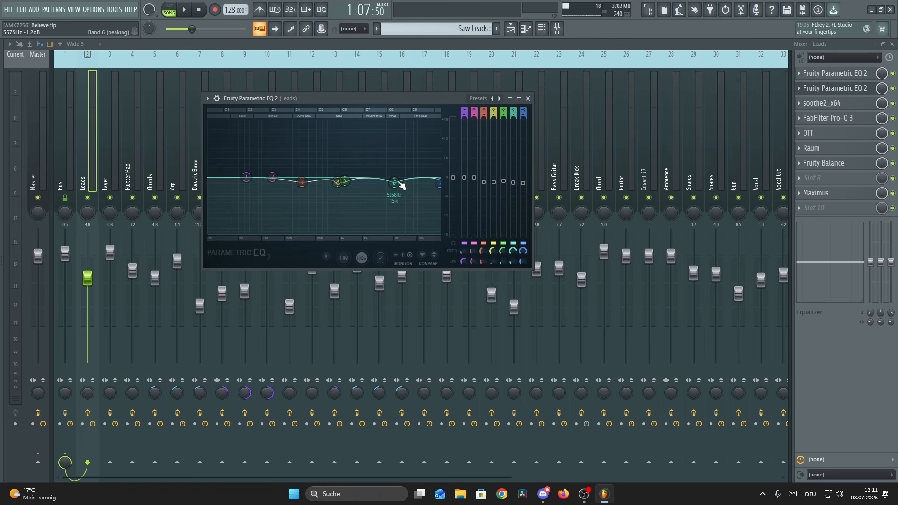
click(528, 98)
Step: Inspect soothe2 on the Leads insert and audition its delta signal, switching delta off again before closing the plugin
click(852, 105)
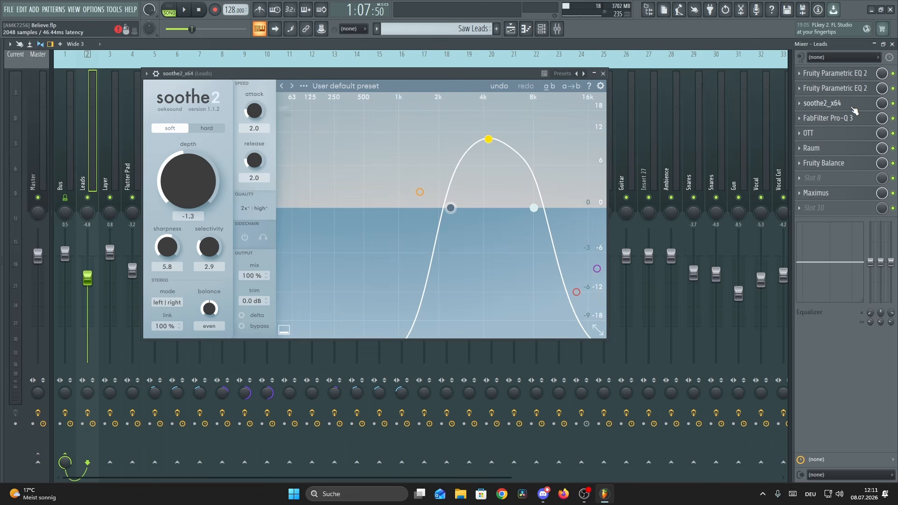
click(254, 316)
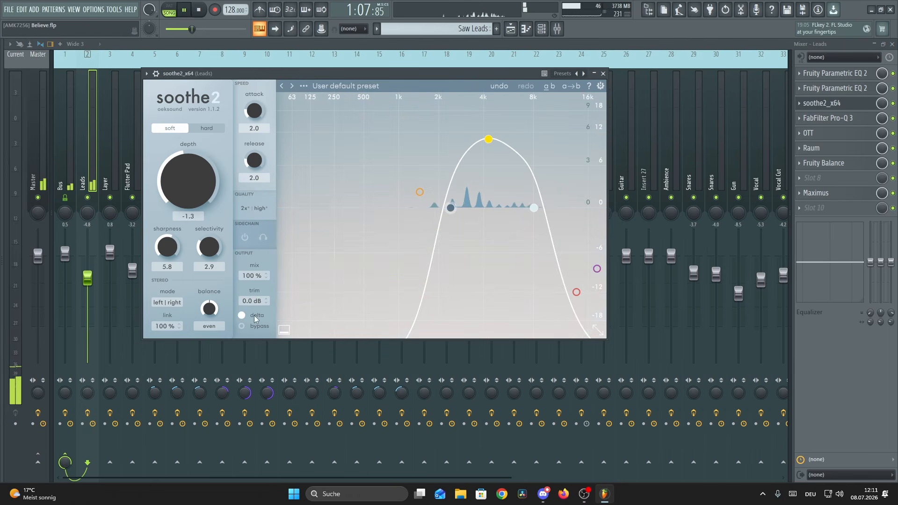
click(254, 316)
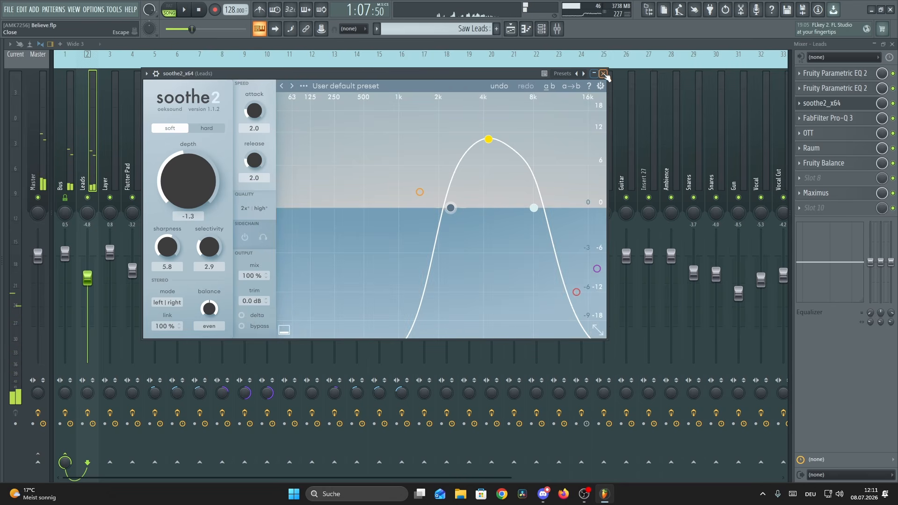
click(603, 74)
Step: Open FabFilter Pro-Q 3 on the Leads insert and audition its 4697 Hz band in solo during playback
click(844, 120)
mouse_move(469, 229)
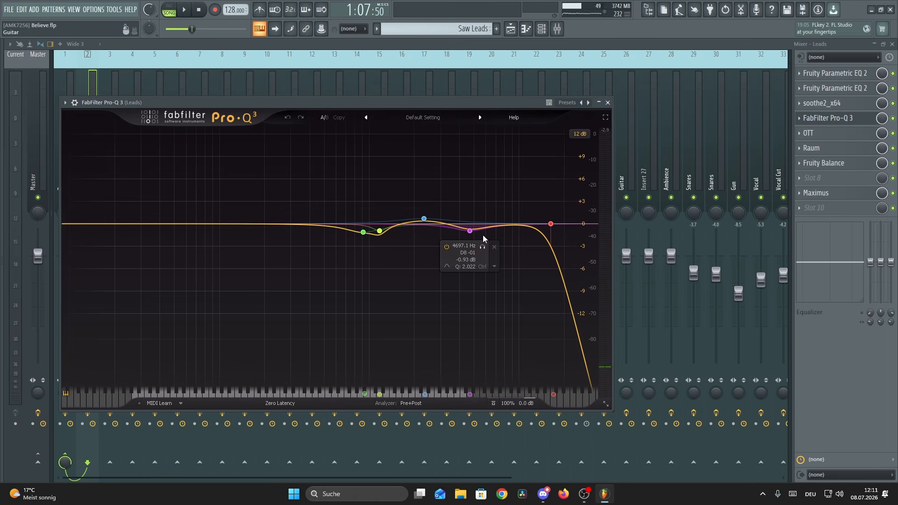
key(space)
click(482, 247)
key(space)
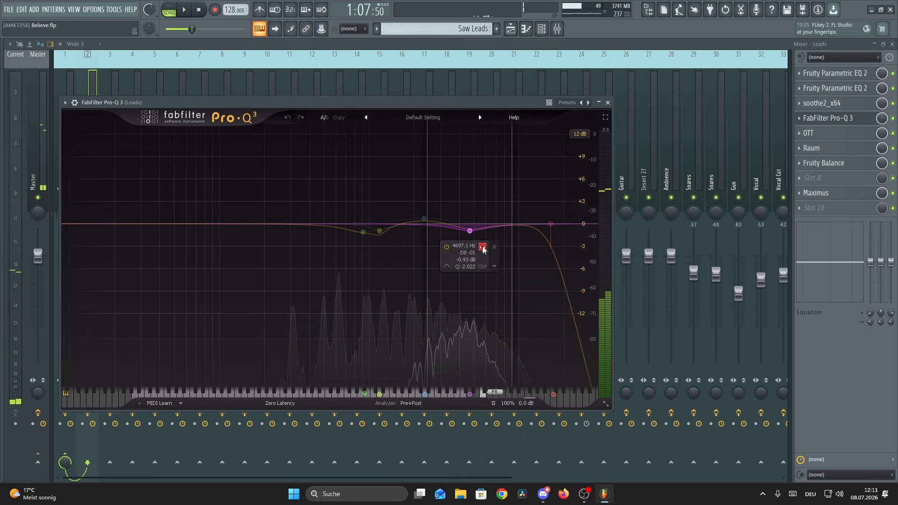
click(483, 247)
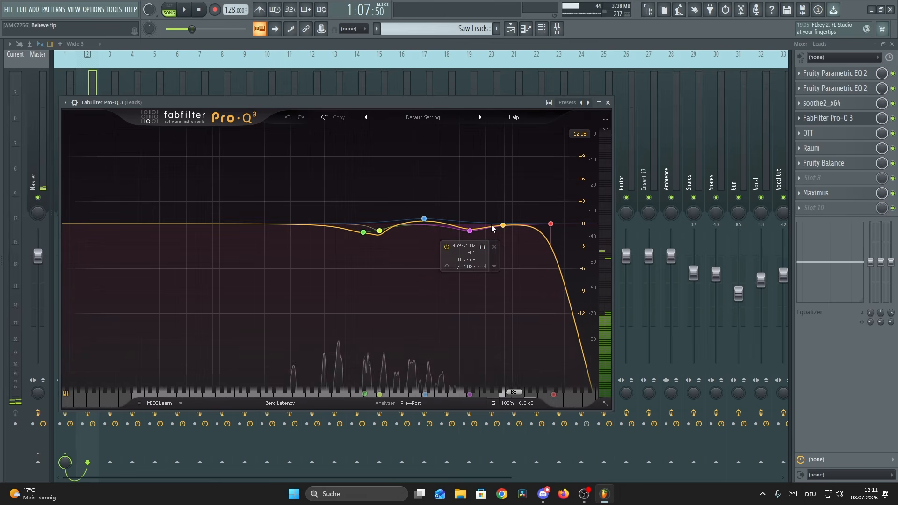
Step: Audition the 2322 Hz, 912 Hz and 1173 Hz bands of Pro-Q 3 in solo and close the equalizer
mouse_move(410, 217)
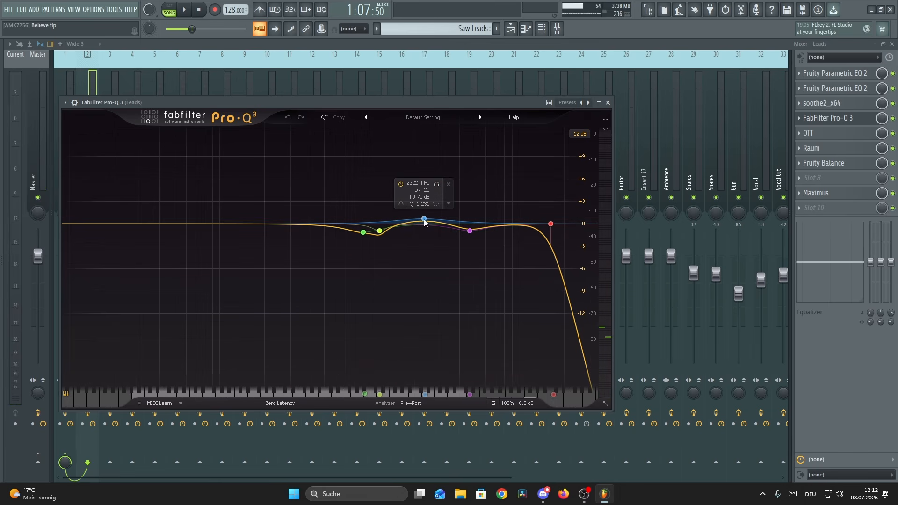
click(437, 185)
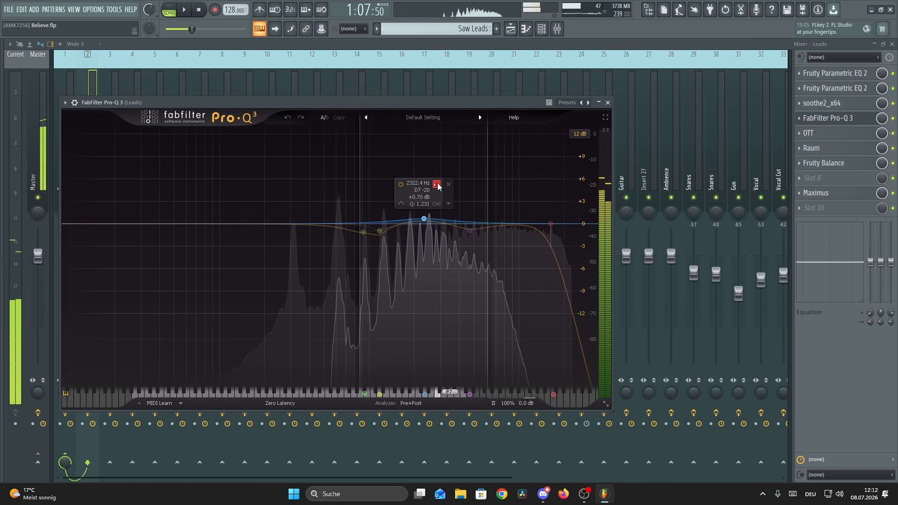
mouse_move(378, 230)
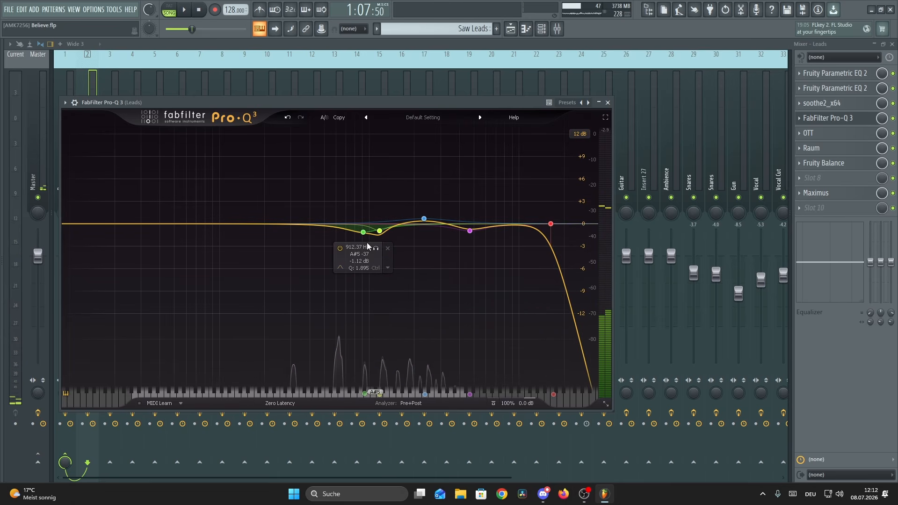
click(377, 249)
click(381, 233)
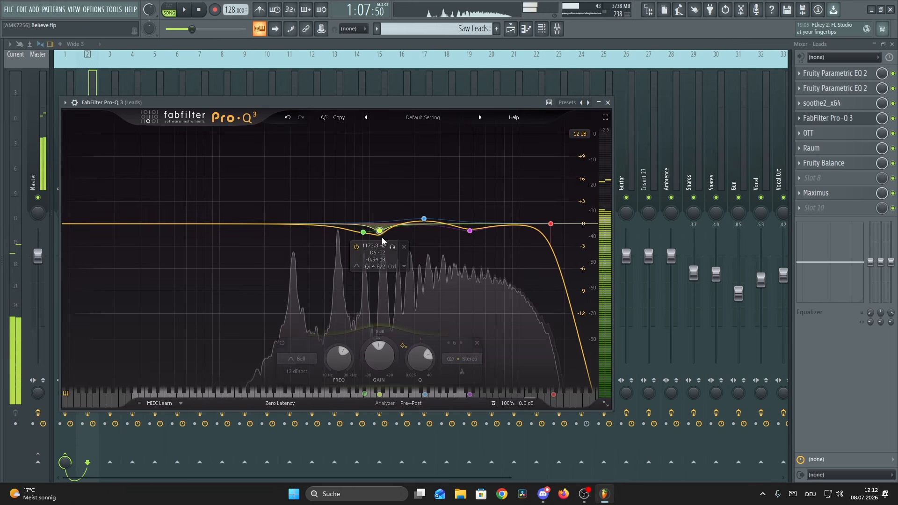
click(394, 249)
key(space)
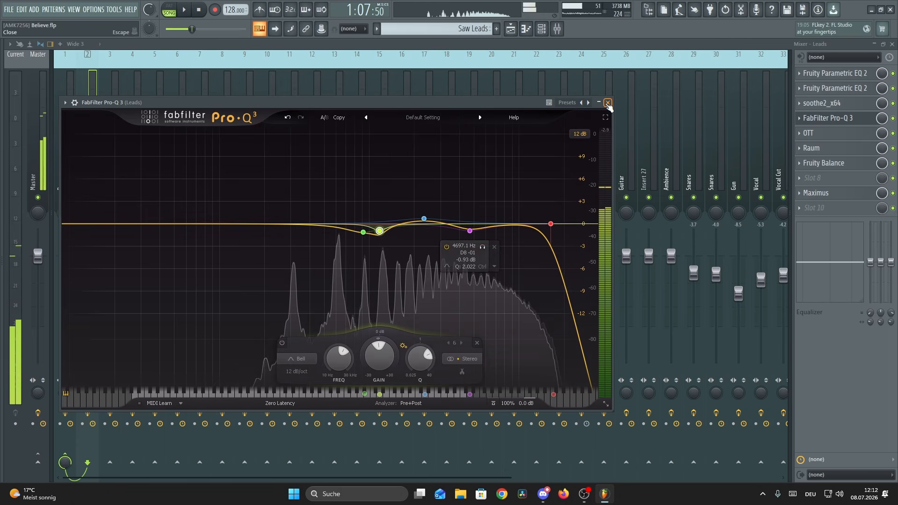
click(608, 103)
Step: Review the remaining effects on the Leads insert: OTT, Raum, Fruity Balance and the stereo separation in Maximus
click(816, 133)
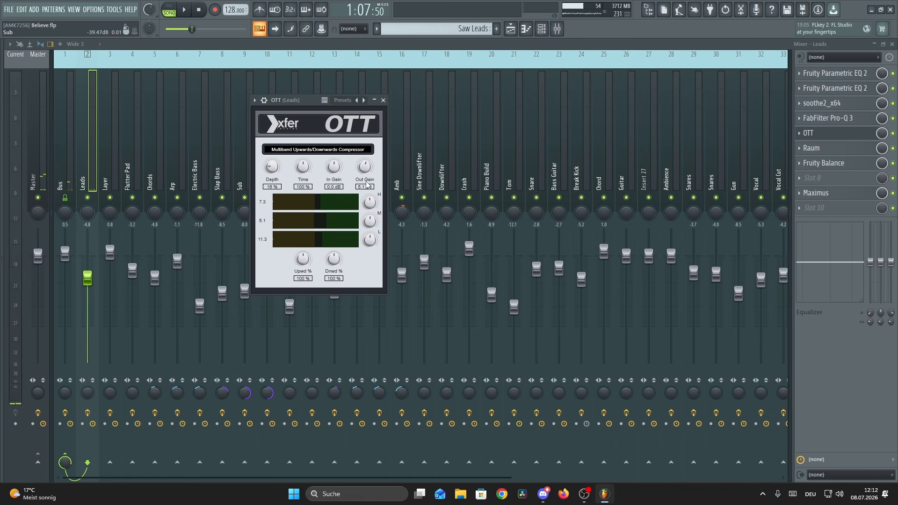
click(384, 101)
click(812, 149)
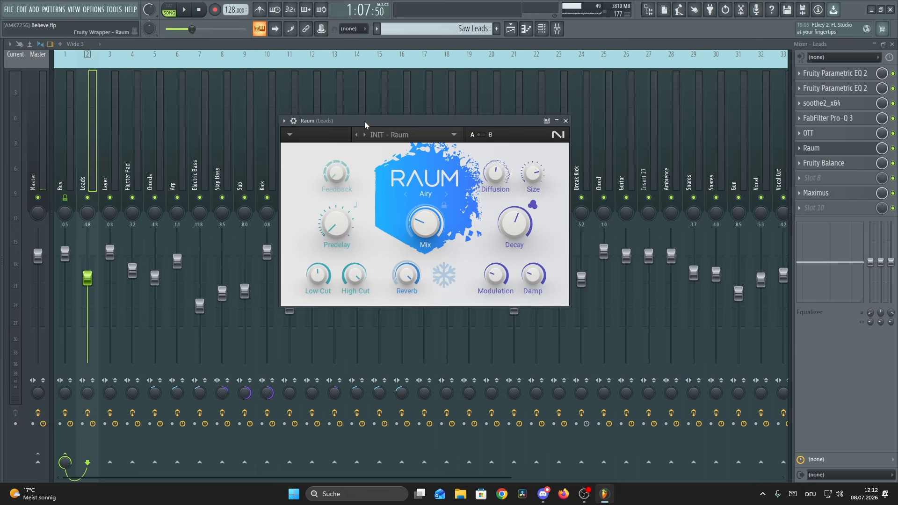
drag(367, 121, 344, 114)
mouse_move(408, 210)
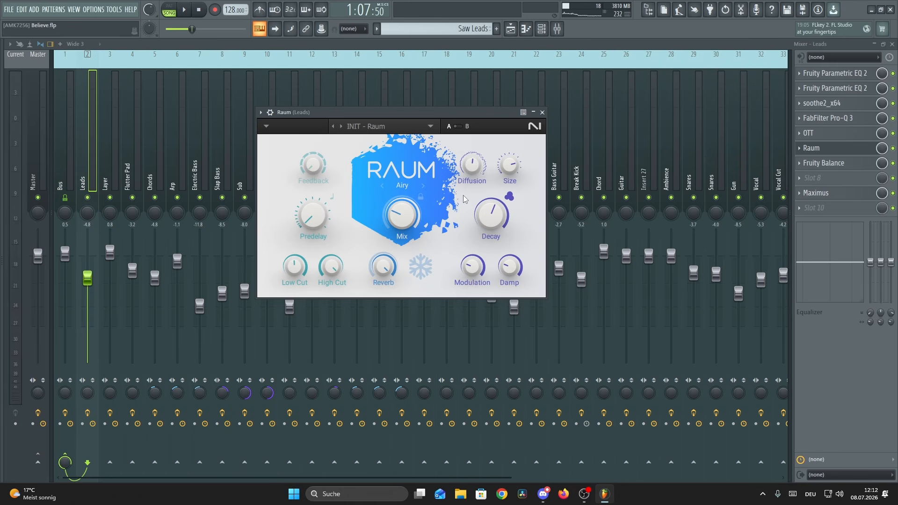
click(542, 113)
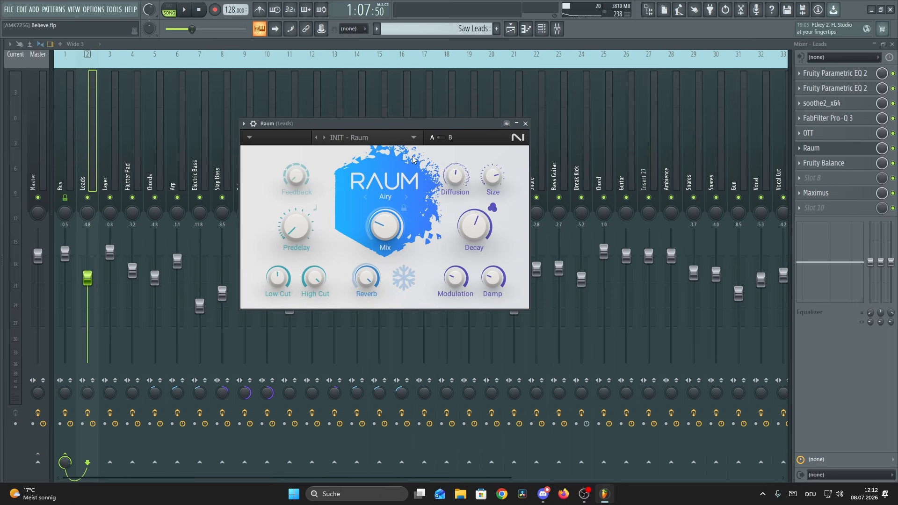
click(526, 125)
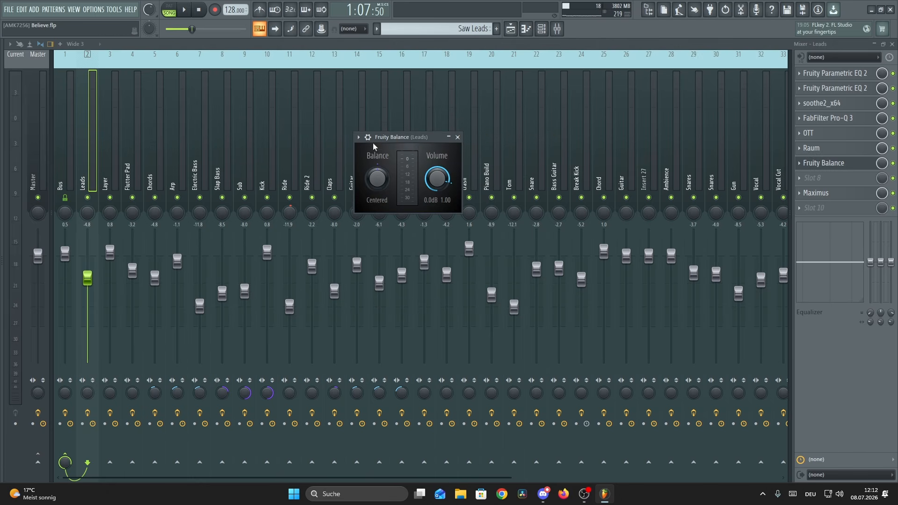
click(816, 192)
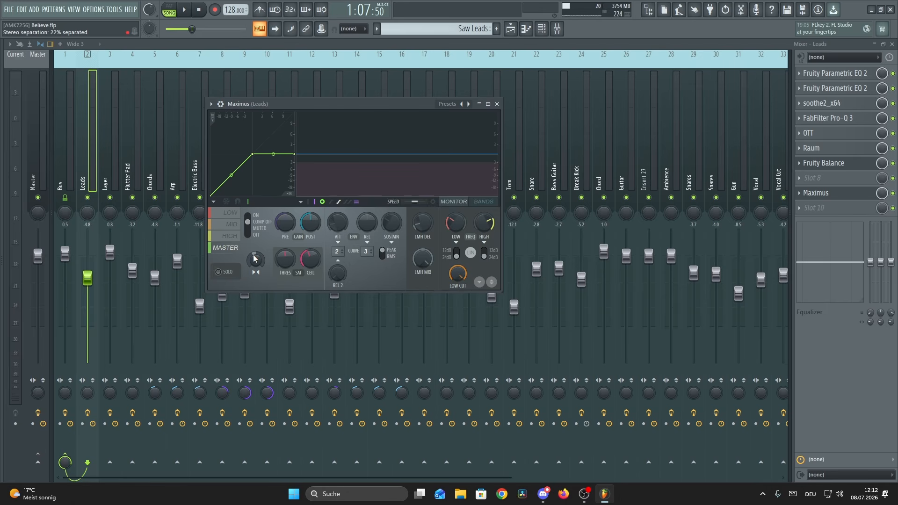
Step: Return to the playlist and audition the Layer track without Saw Leads from bar 37
click(557, 29)
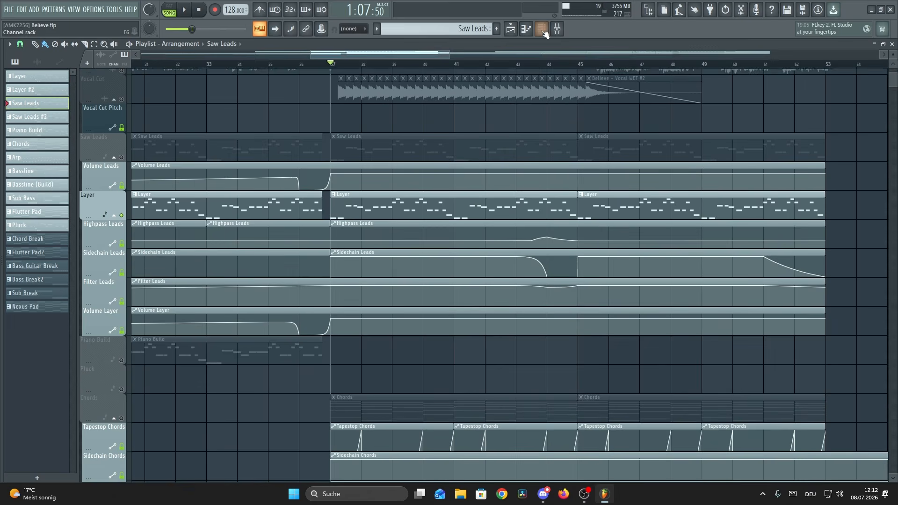
key(space)
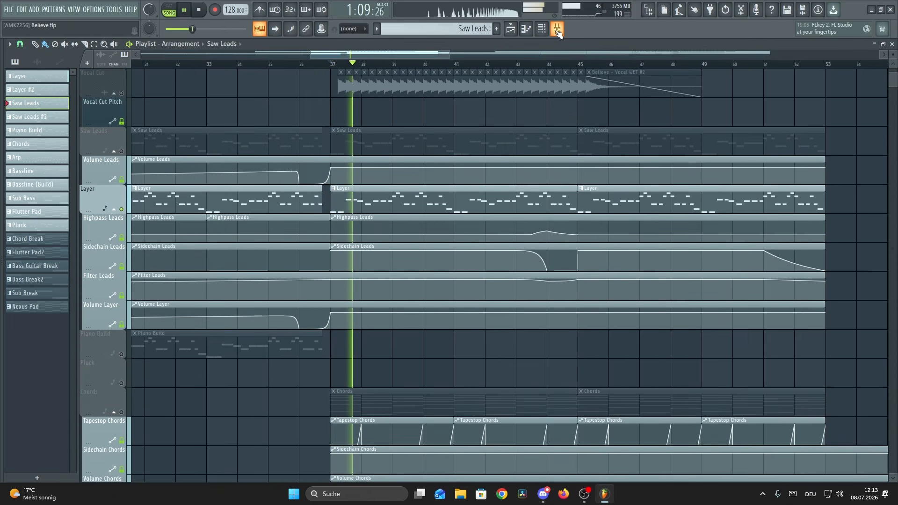
key(space)
Step: Show the Layer insert in the mixer and inspect its first two Fruity Parametric EQ 2 curves and OTT
click(557, 32)
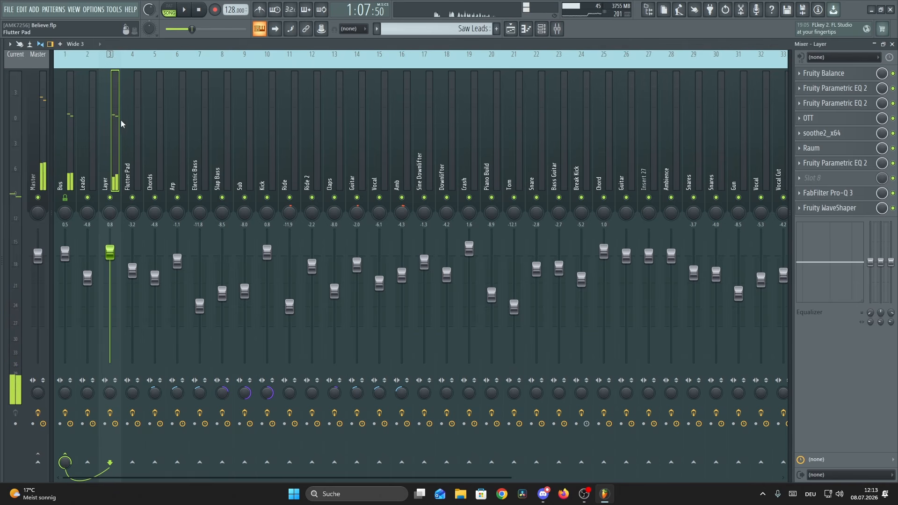
click(830, 88)
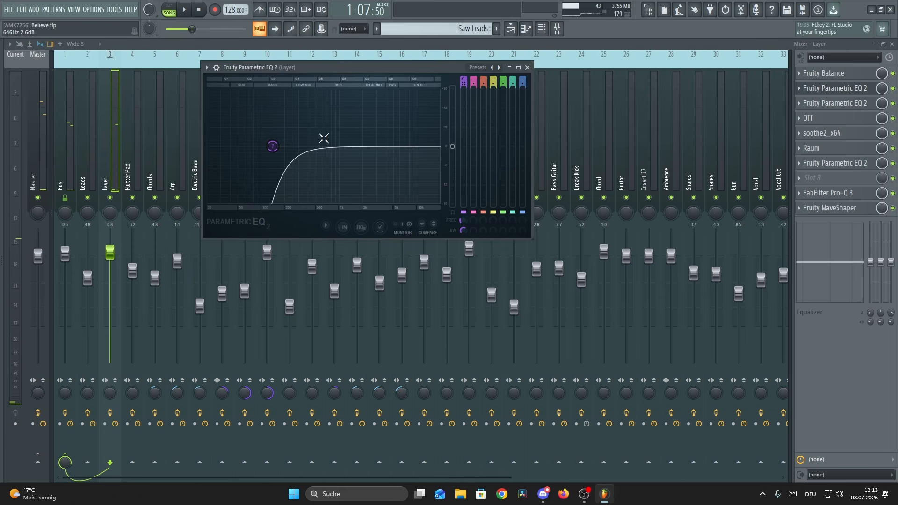
click(535, 68)
click(856, 104)
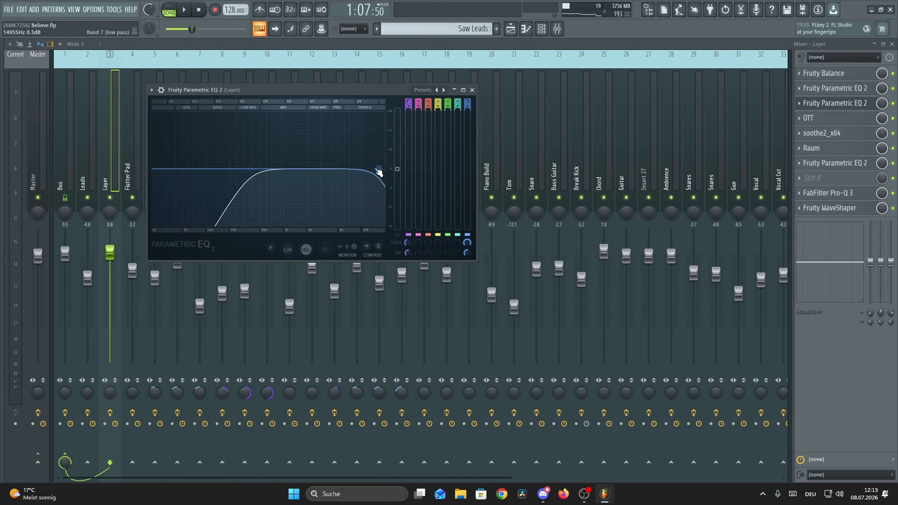
click(472, 91)
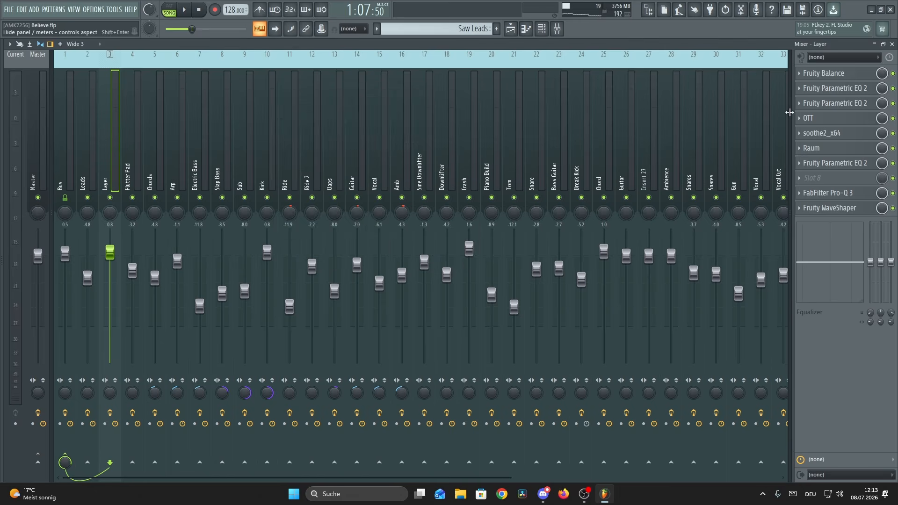
click(828, 118)
click(394, 125)
Step: Inspect soothe2 on the Layer insert and audition its delta signal, switching delta off again before closing it
click(828, 134)
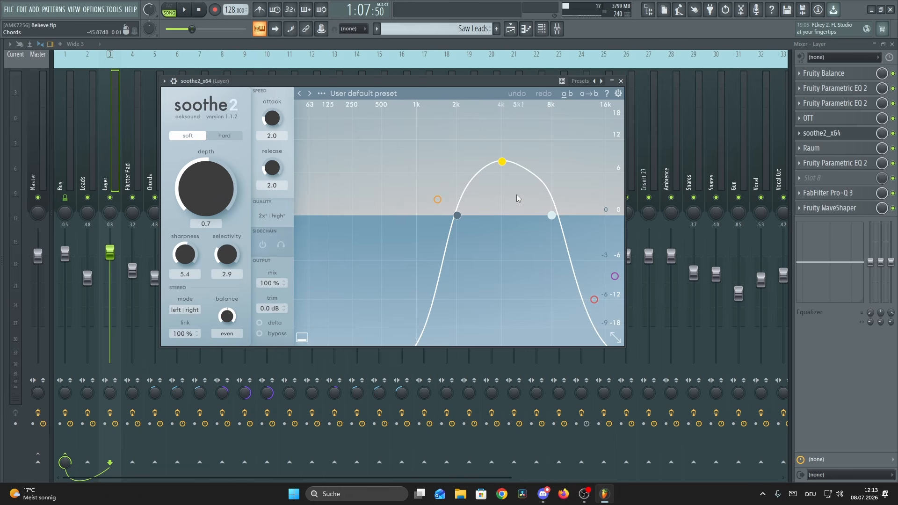
click(265, 323)
key(space)
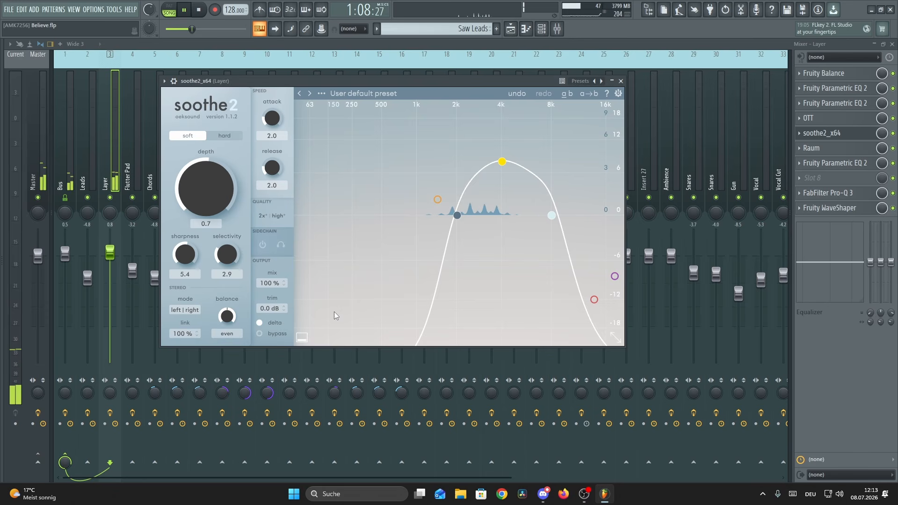
key(space)
click(259, 323)
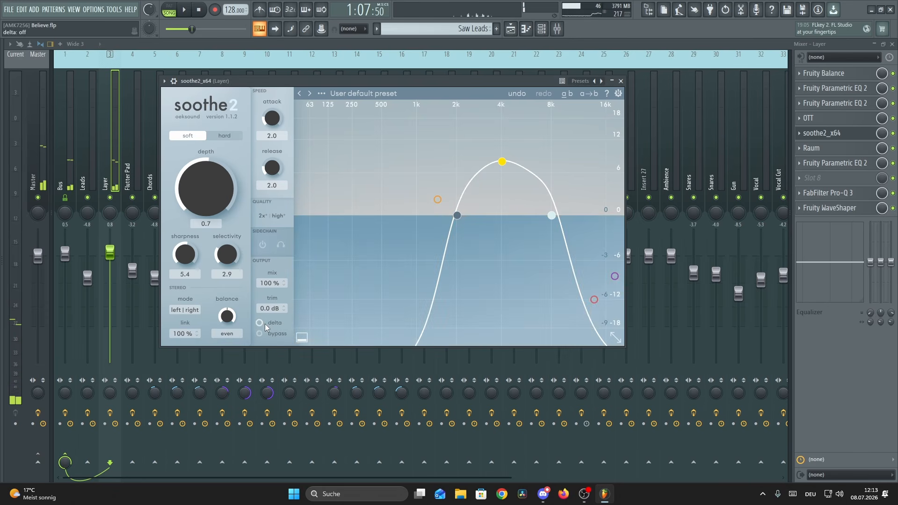
click(622, 81)
Step: Review the rest of the Layer insert's chain: Raum, the third Fruity Parametric EQ 2, FabFilter Pro-Q 3 and Fruity WaveShaper
click(826, 149)
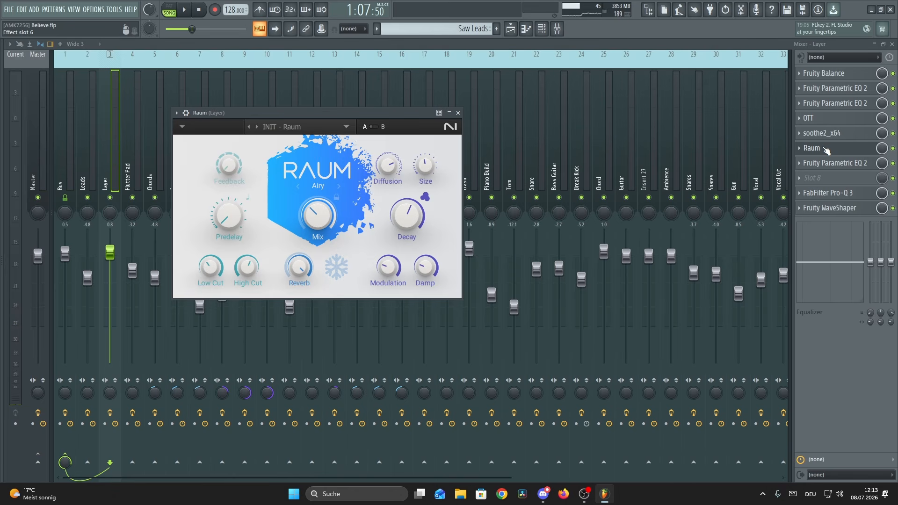
click(833, 163)
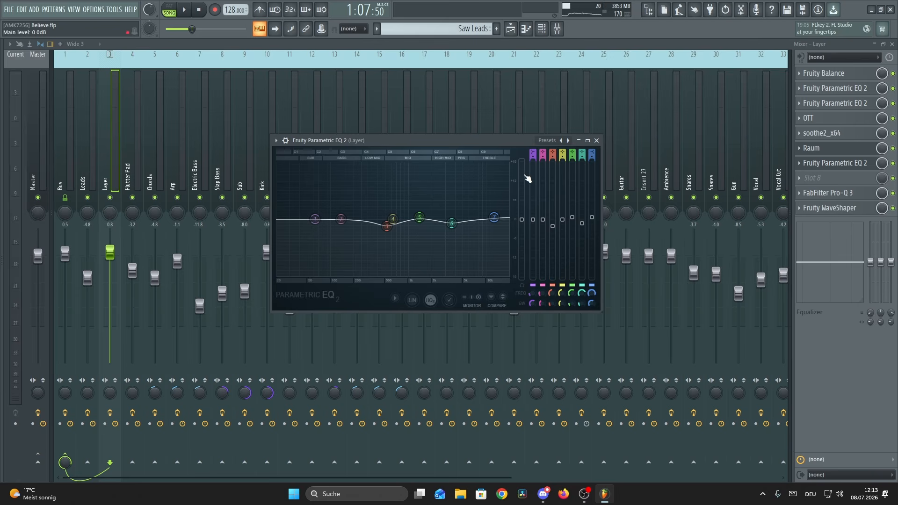
click(825, 193)
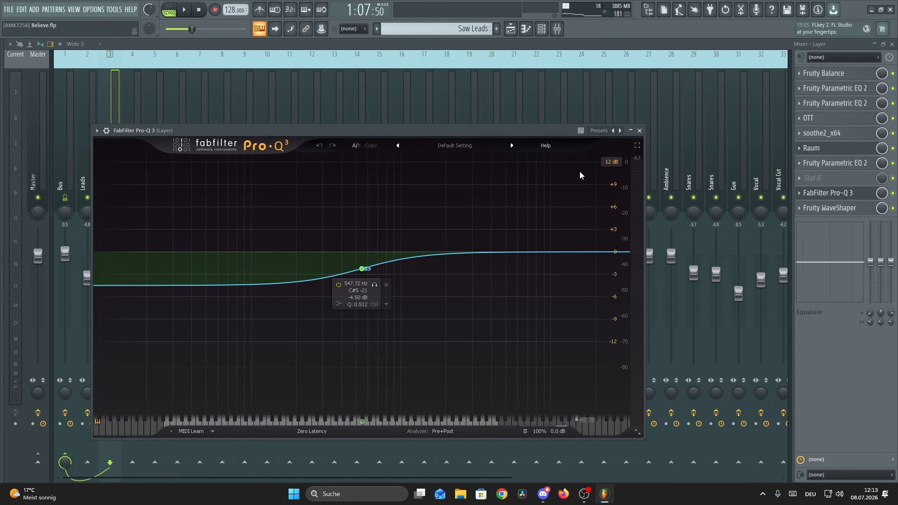
drag(439, 132, 439, 107)
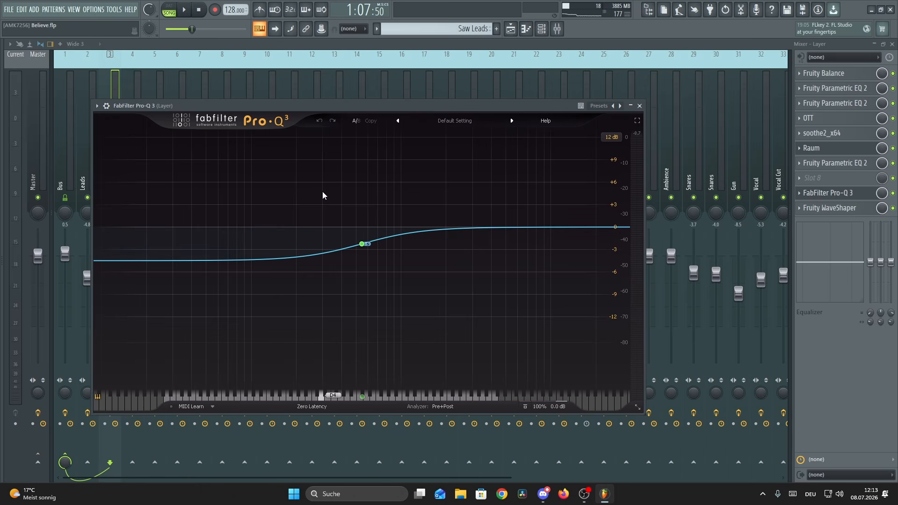
click(640, 107)
click(831, 192)
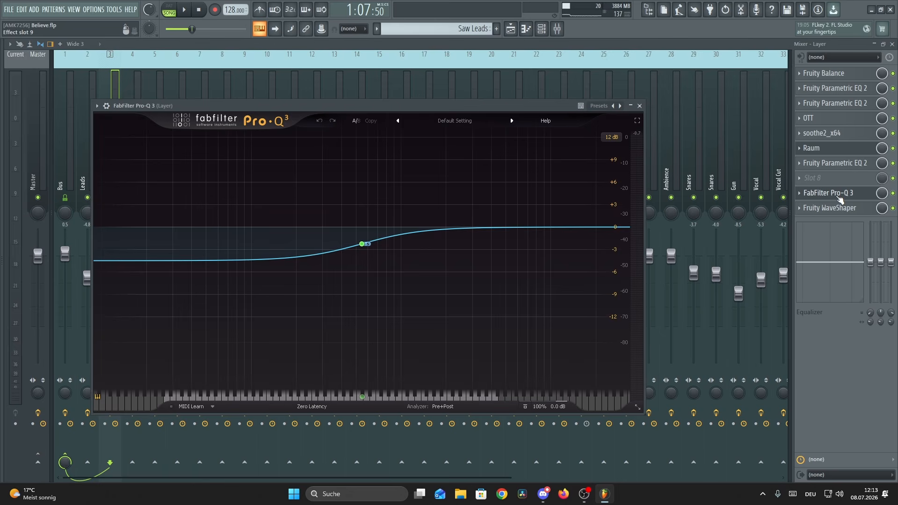
click(831, 207)
click(218, 173)
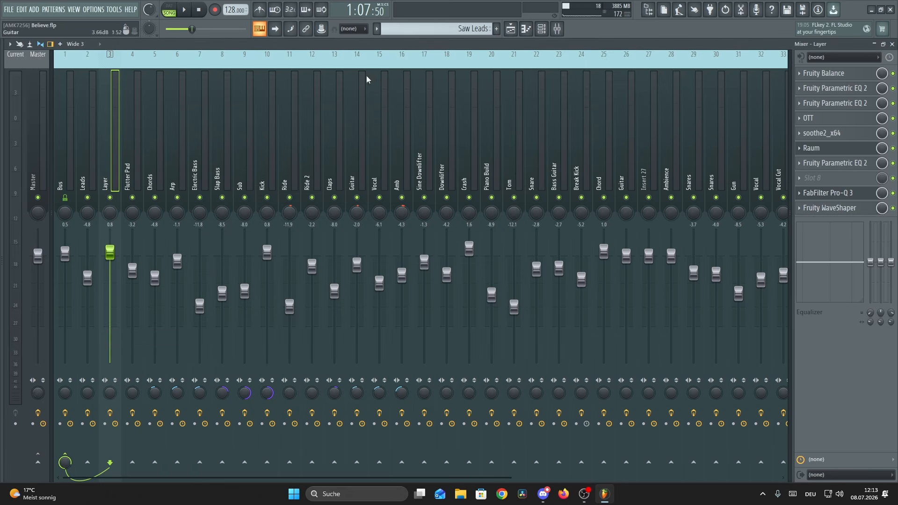
Step: Unmute the Saw Leads track in the playlist and play it together with Layer while watching the mixer levels
click(512, 29)
click(122, 151)
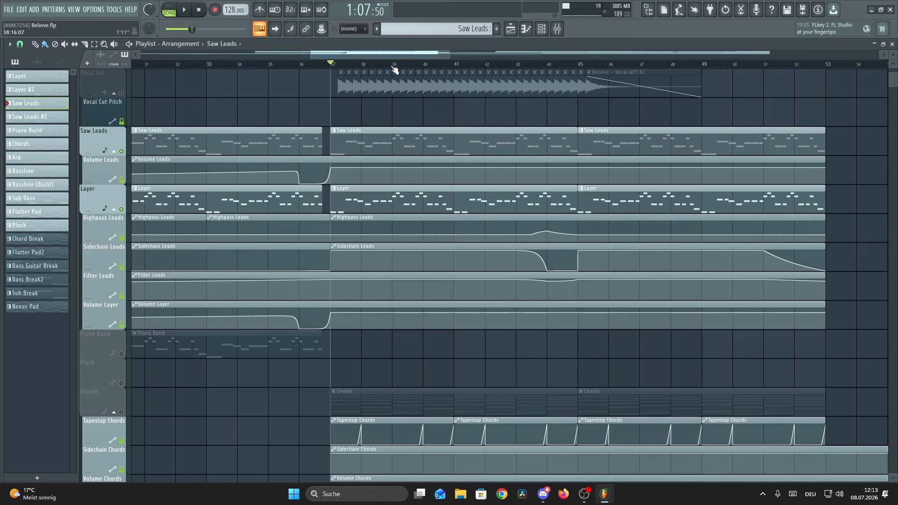
scroll(395, 67, up, 2)
scroll(395, 67, down, 3)
key(space)
key(F9)
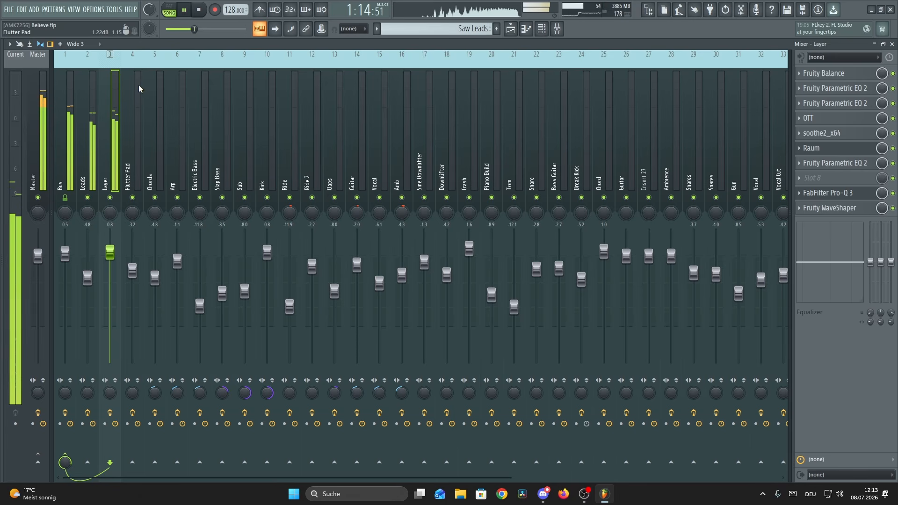
key(space)
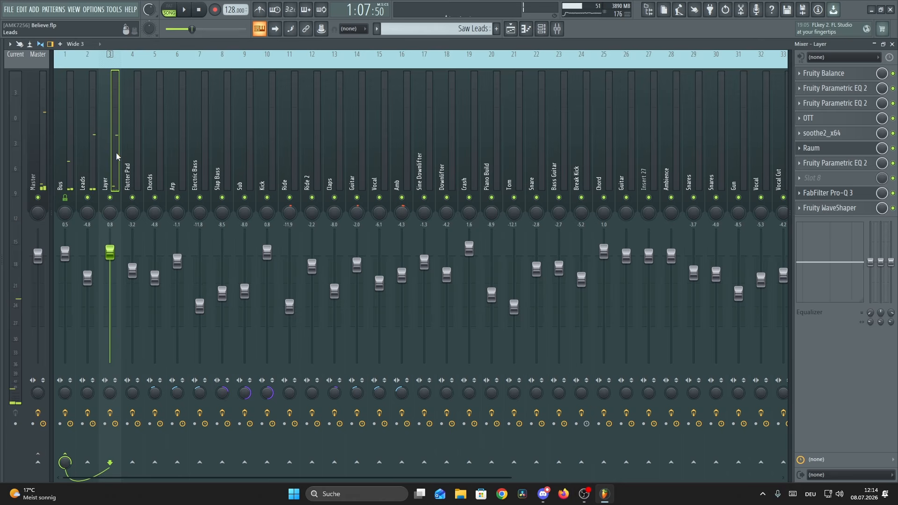
Step: Select the Bus insert and inspect the high-pass in its first Fruity Parametric EQ 2 and its Maximus settings
click(94, 163)
click(73, 159)
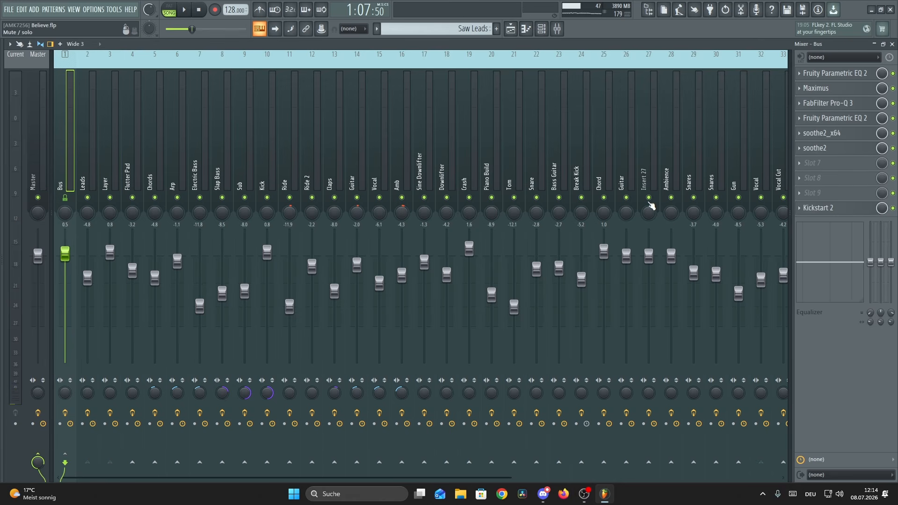
click(854, 74)
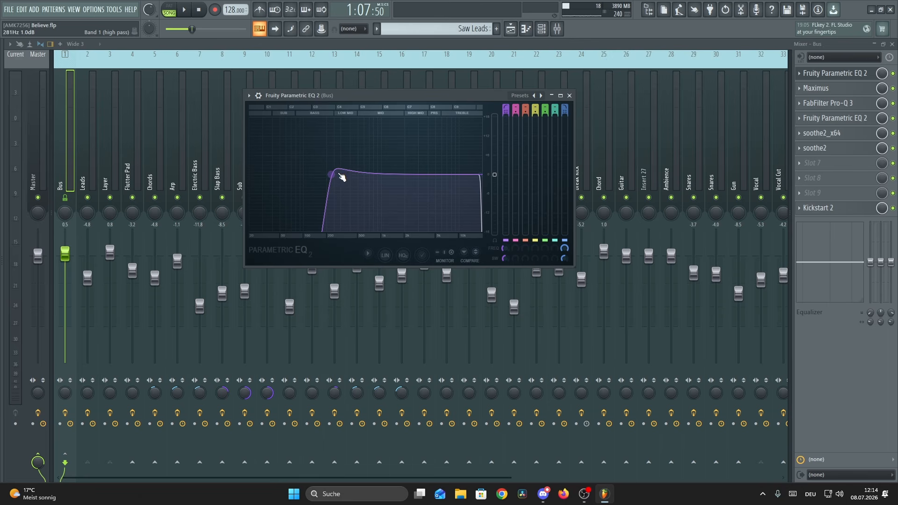
click(510, 28)
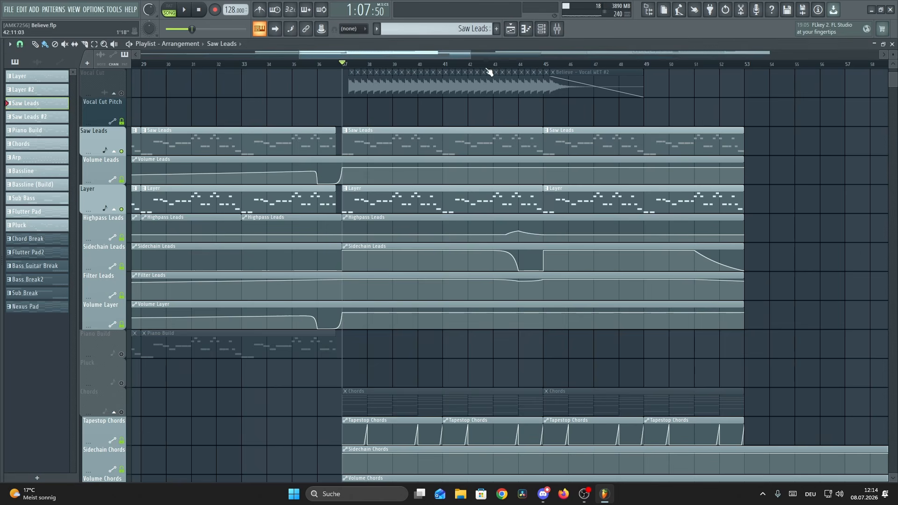
scroll(523, 67, up, 2)
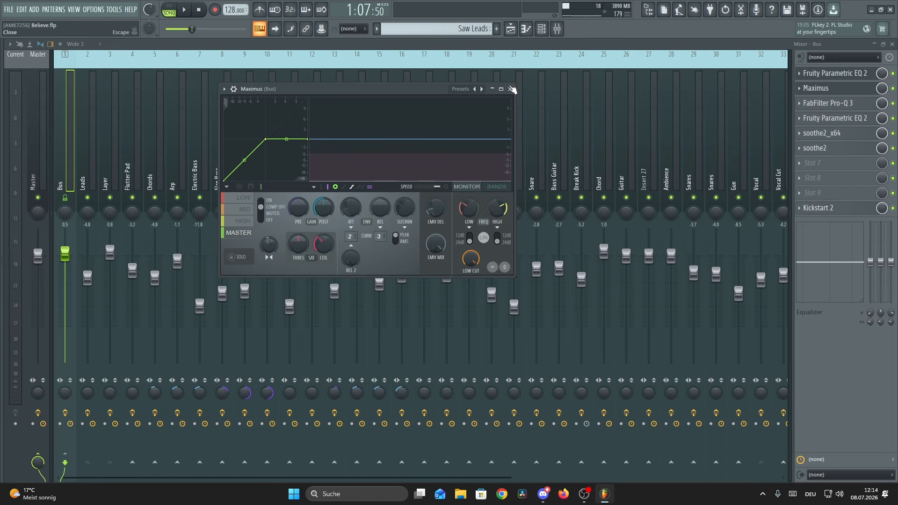
click(512, 89)
Step: Inspect the FabFilter Pro-Q 3 bands and the second Fruity Parametric EQ 2 on the Bus insert
click(837, 103)
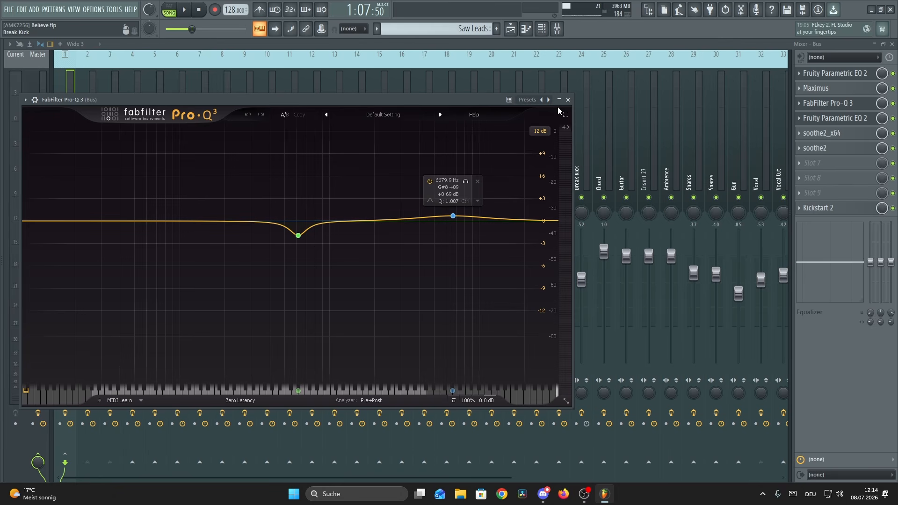
click(568, 100)
click(835, 118)
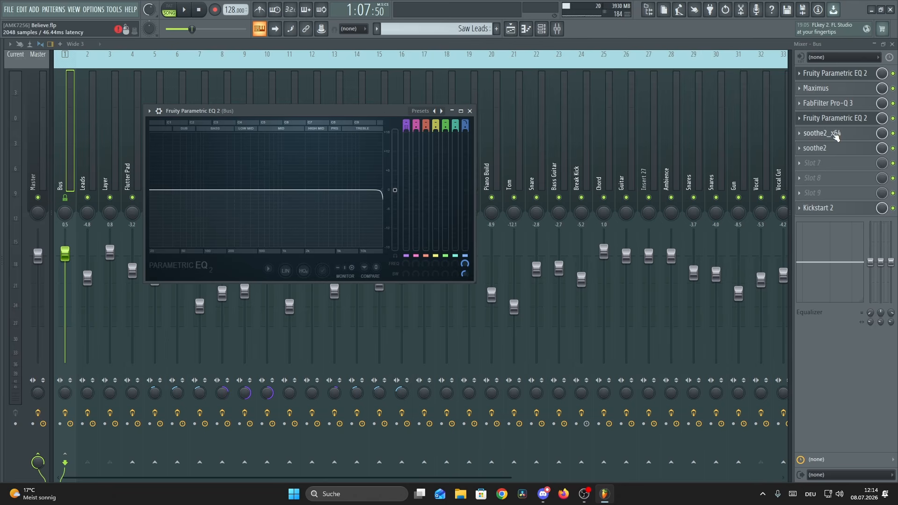
Step: Inspect both soothe2 instances on the Bus insert, including the Vocal Drop Sidechain preset, and open Kickstart 2
click(822, 133)
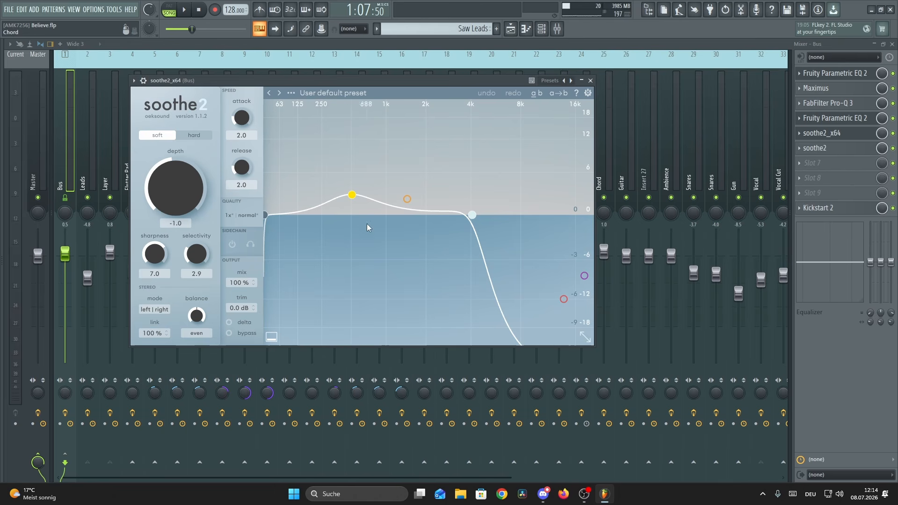
click(844, 132)
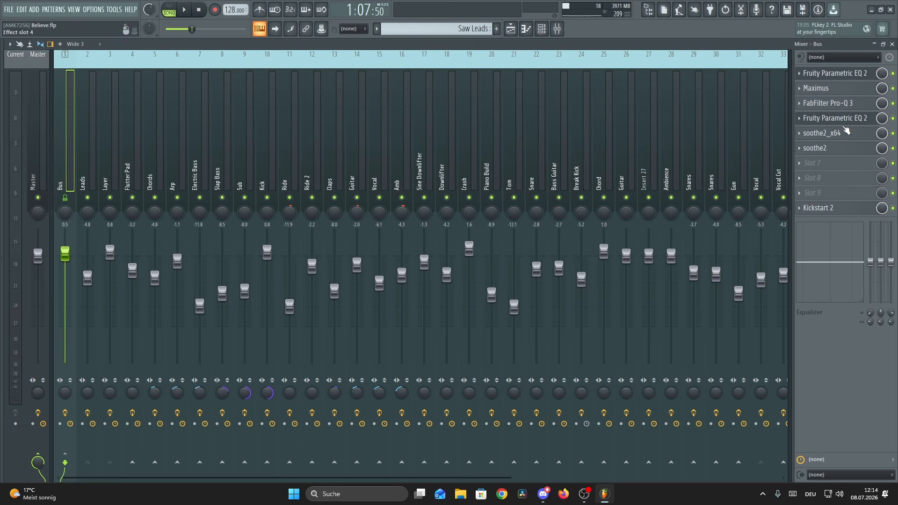
click(842, 147)
drag(496, 103, 468, 94)
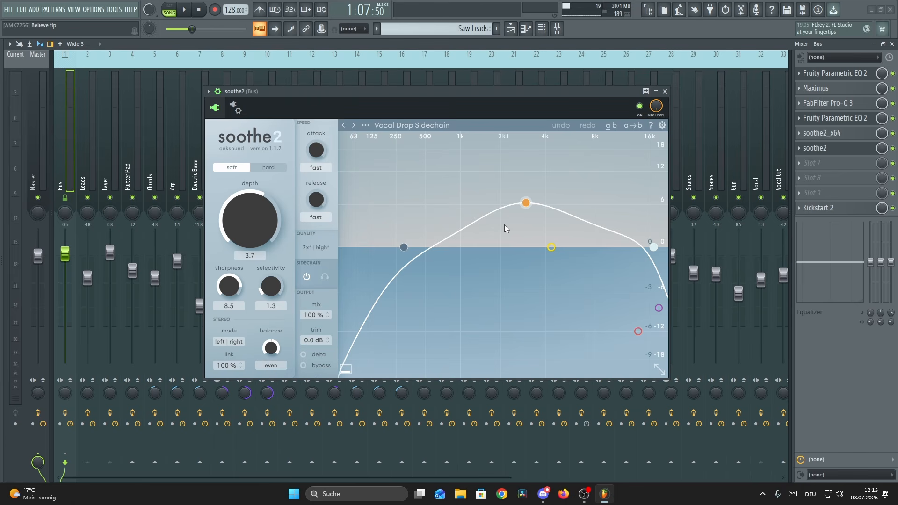
click(845, 210)
Step: Return to the playlist and place the playhead at bar 21, where the first Saw Leads clip starts
key(F5)
scroll(449, 108, down, 1)
scroll(405, 64, down, 4)
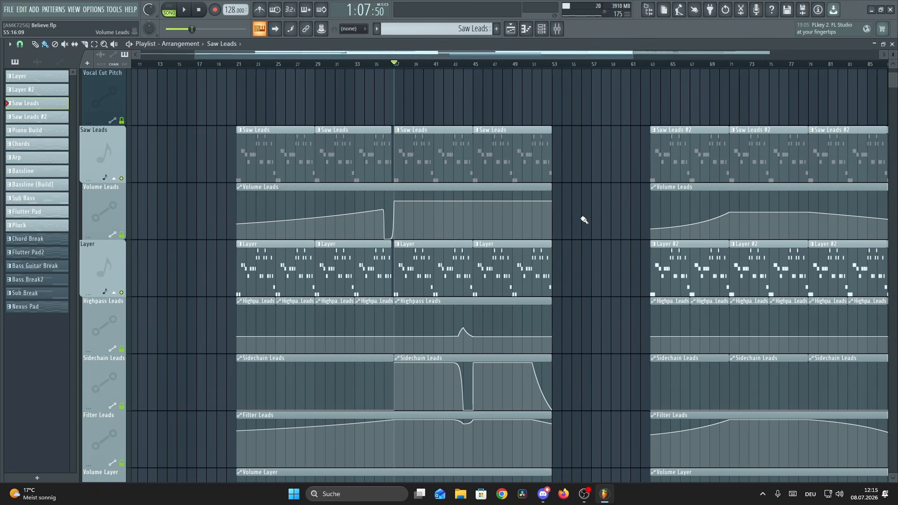
scroll(418, 67, down, 5)
click(260, 64)
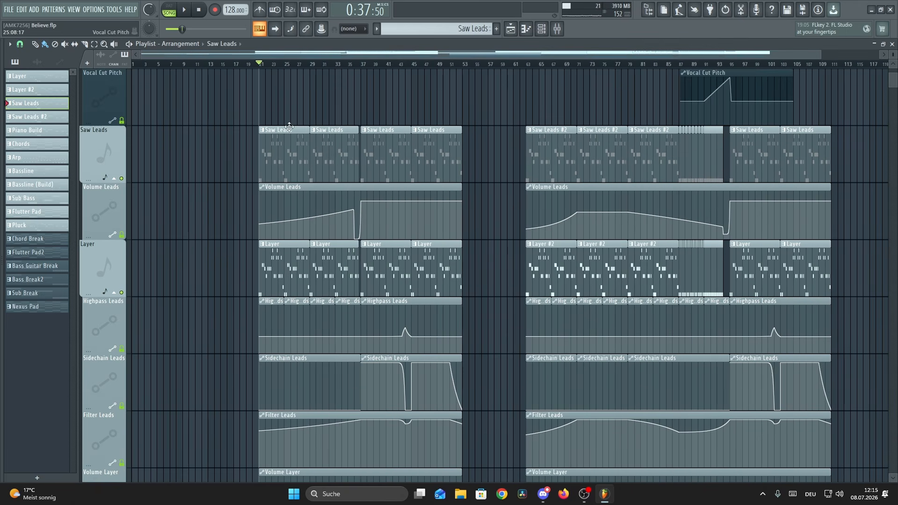
Step: Look over the Volume, Highpass, Sidechain and Filter Leads automation clips beneath the Saw Leads and Layer tracks
scroll(324, 204, up, 4)
scroll(281, 202, down, 5)
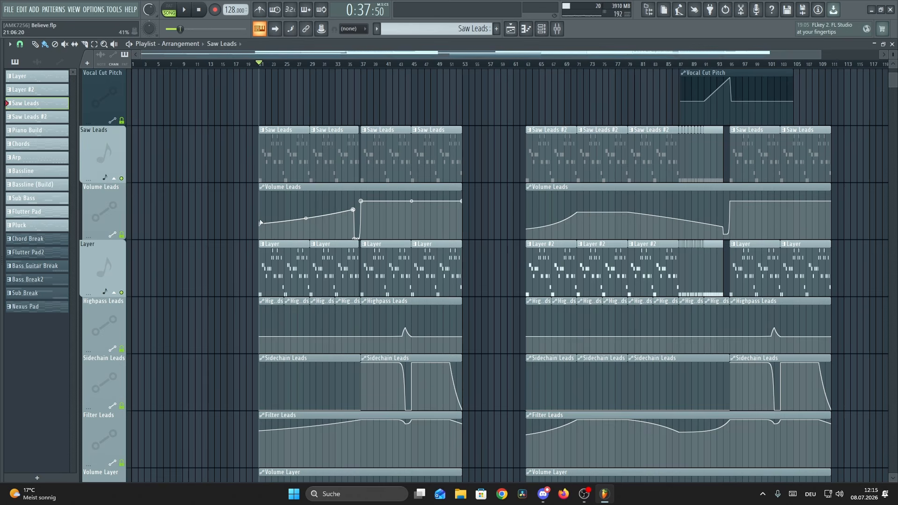
scroll(210, 231, up, 2)
scroll(220, 237, down, 1)
scroll(505, 192, down, 5)
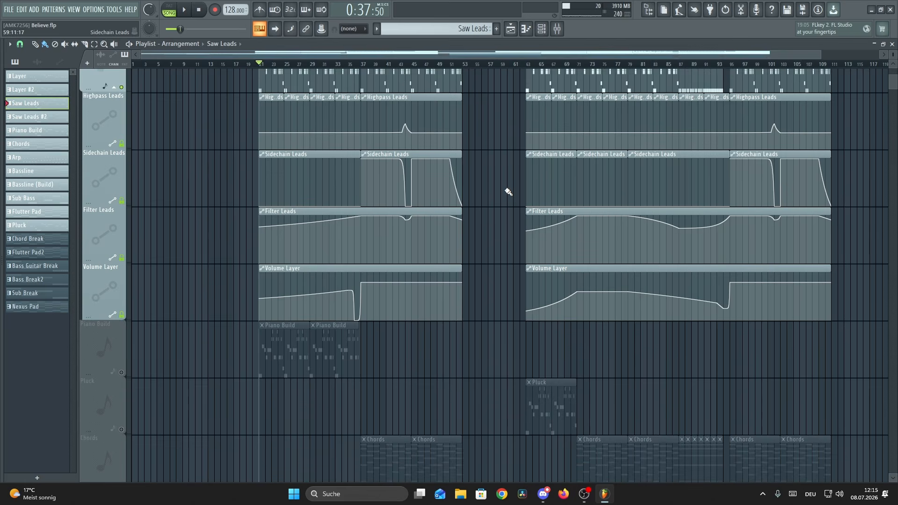
scroll(507, 194, up, 2)
ctrl+scroll(429, 160, up, 4)
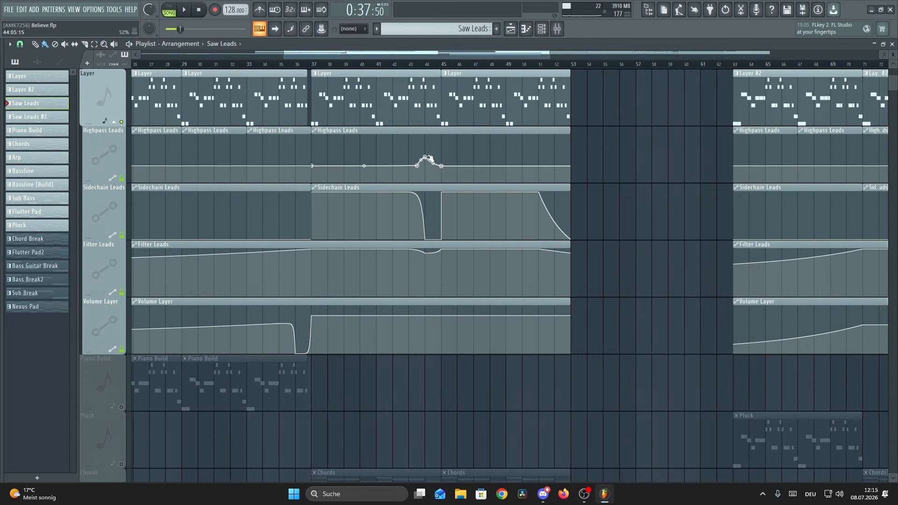
Step: Place the playhead at bar 43 and play the section where the Highpass Leads and Sidechain Leads automation changes
click(426, 63)
scroll(426, 63, up, 3)
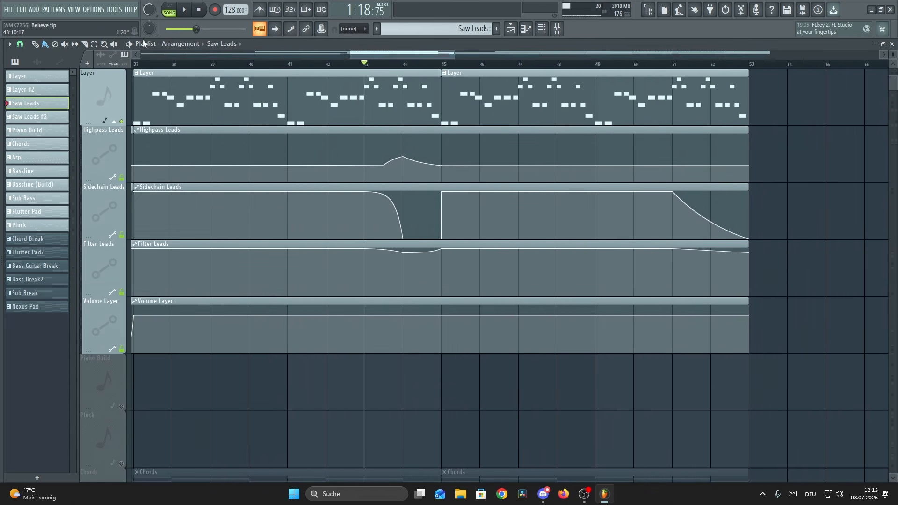
key(space)
scroll(418, 70, up, 3)
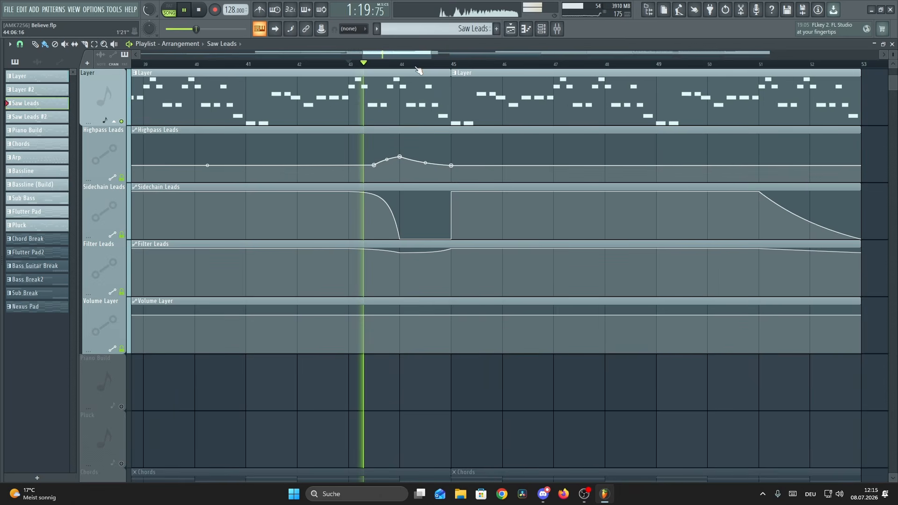
scroll(418, 71, down, 5)
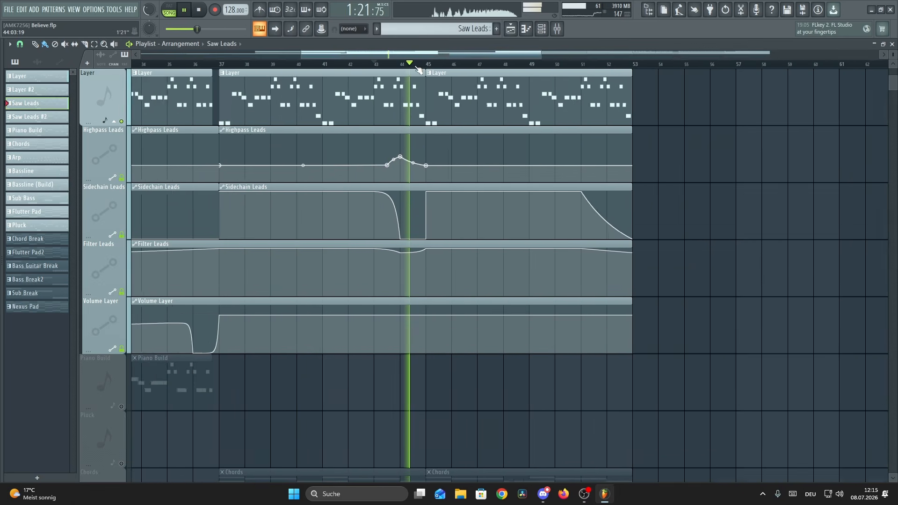
key(space)
Step: Examine the Sidechain Leads, Filter Leads and Volume Layer automation curves across both drops of the arrangement
scroll(418, 69, down, 2)
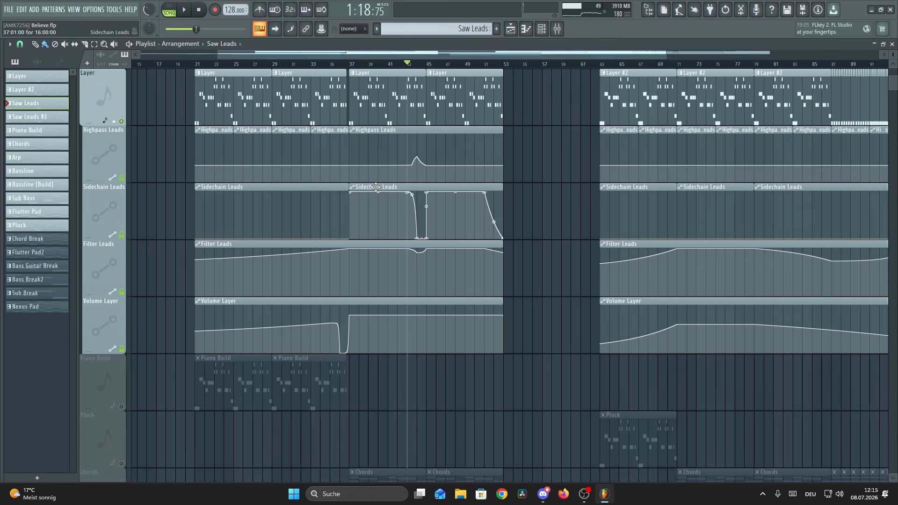
scroll(560, 207, down, 2)
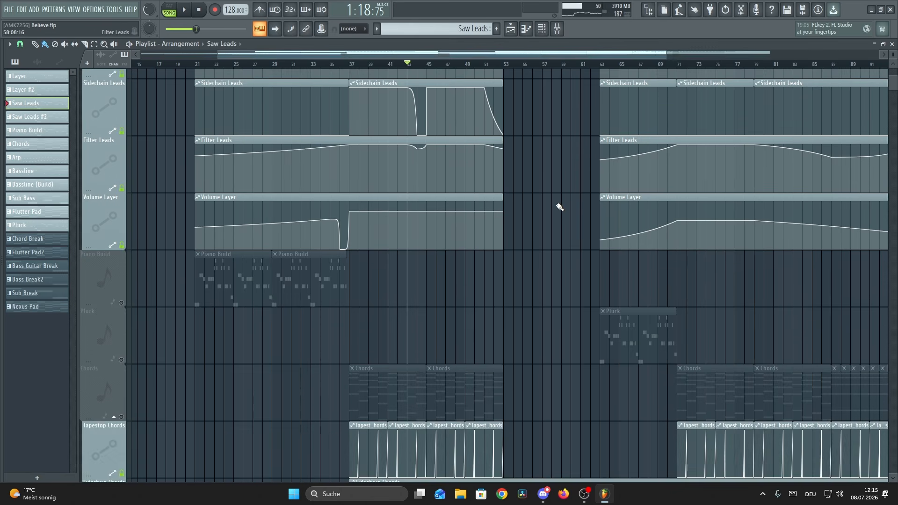
scroll(560, 207, up, 2)
scroll(431, 66, up, 3)
scroll(417, 259, up, 1)
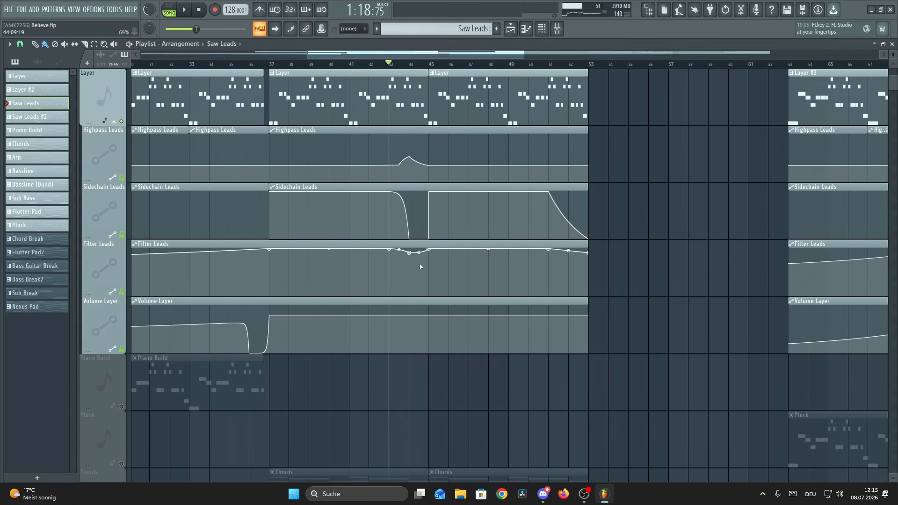
scroll(608, 248, up, 3)
scroll(491, 267, down, 4)
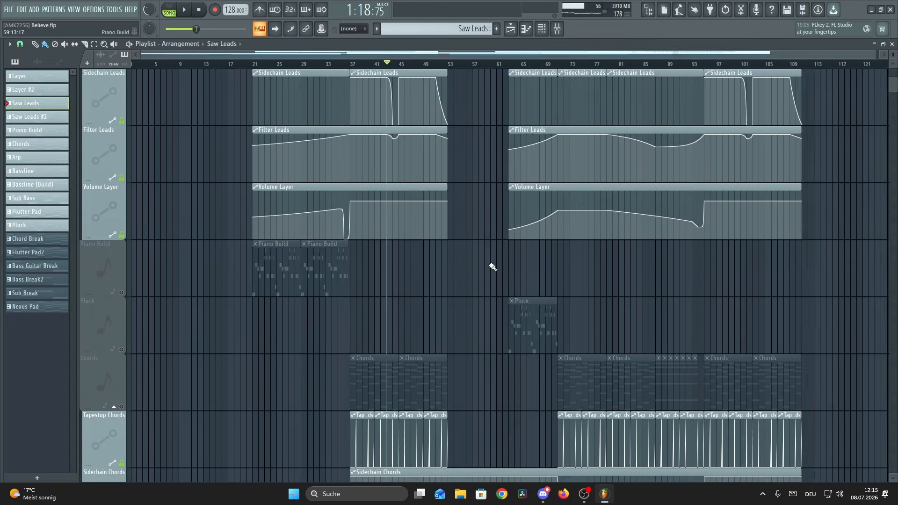
scroll(497, 280, up, 3)
scroll(497, 281, down, 3)
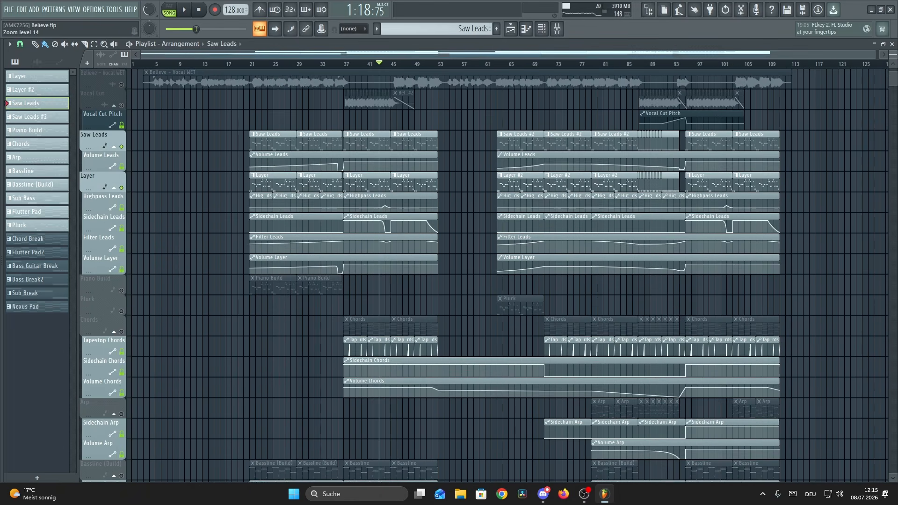
Step: Solo the Chords track in the playlist and place the playhead at bar 37, where its first clip starts
scroll(213, 198, down, 5)
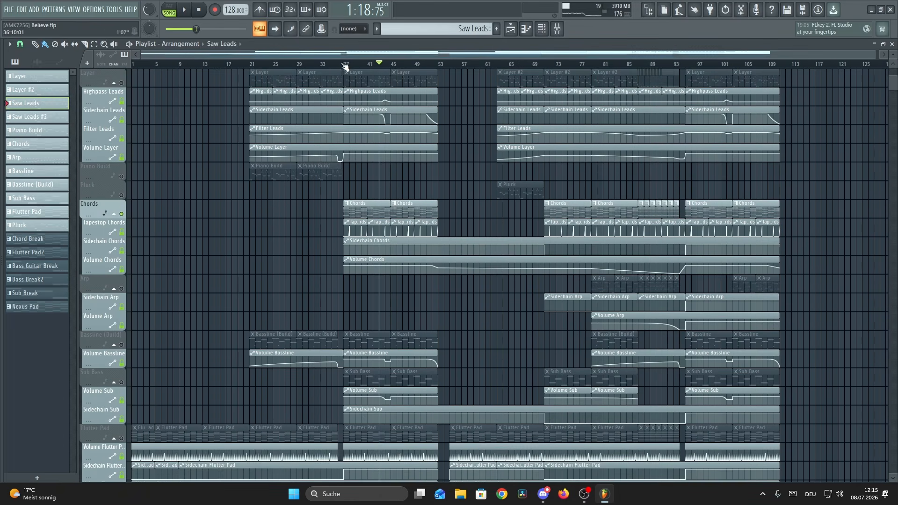
click(558, 33)
key(F9)
scroll(353, 187, up, 4)
scroll(229, 160, down, 3)
scroll(220, 216, up, 5)
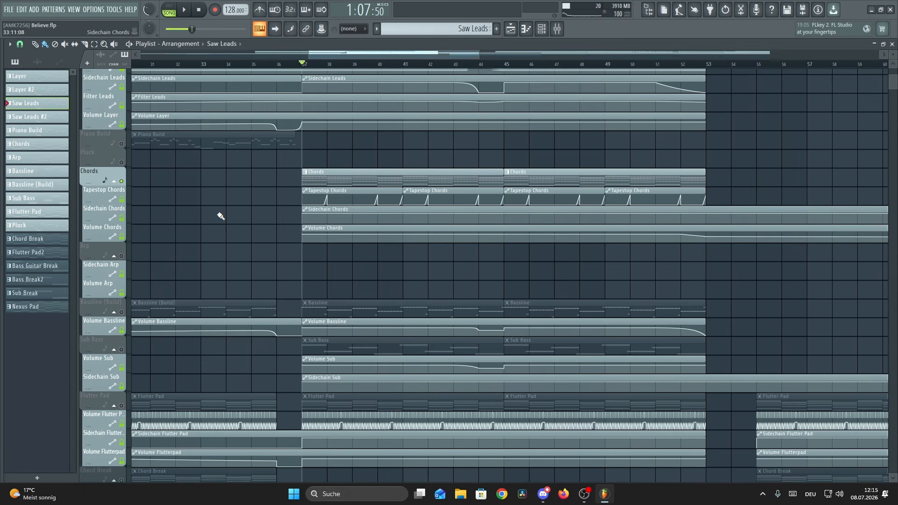
Step: Play the soloed Chords track from bar 37 while viewing its Tapestop, Sidechain and Volume automation, and stop playback
key(space)
scroll(216, 215, up, 1)
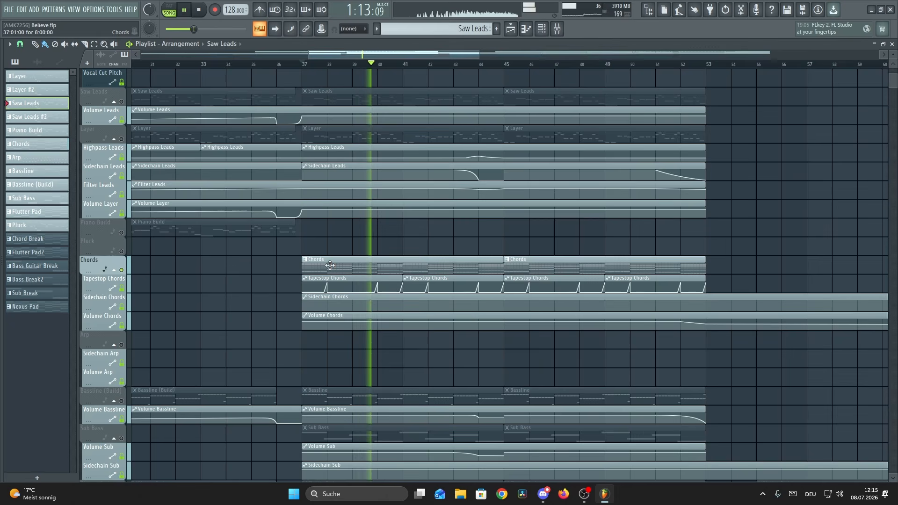
scroll(252, 268, down, 2)
scroll(253, 268, down, 6)
key(space)
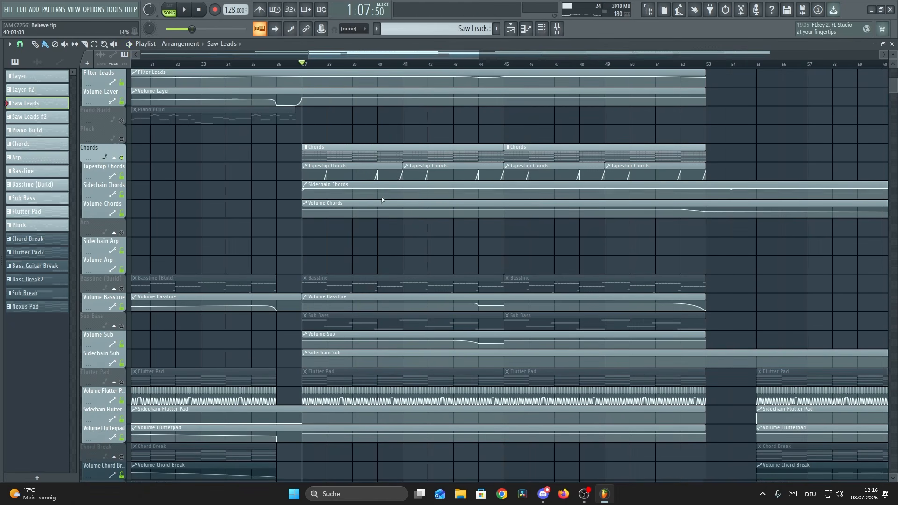
Step: View the Layer Chords notes of the Chords pattern in the piano roll and bring up the channel rack over it
click(543, 29)
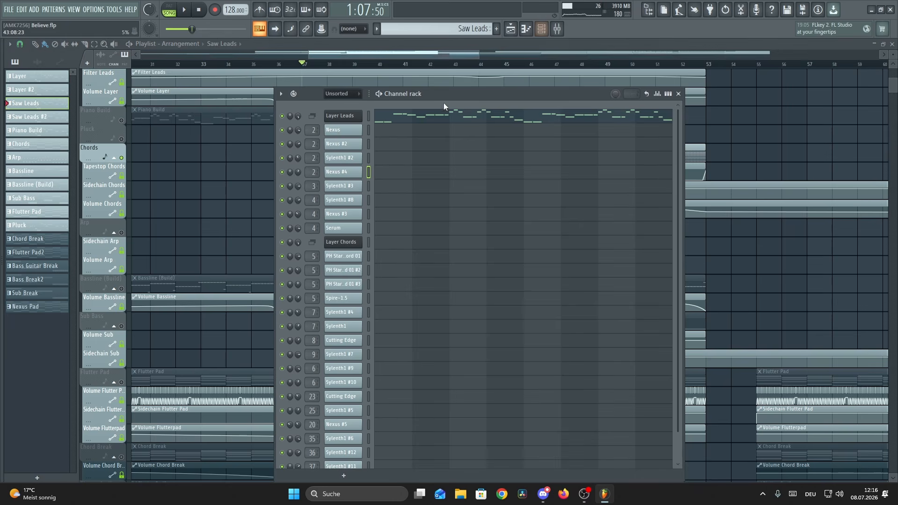
scroll(351, 105, down, 1)
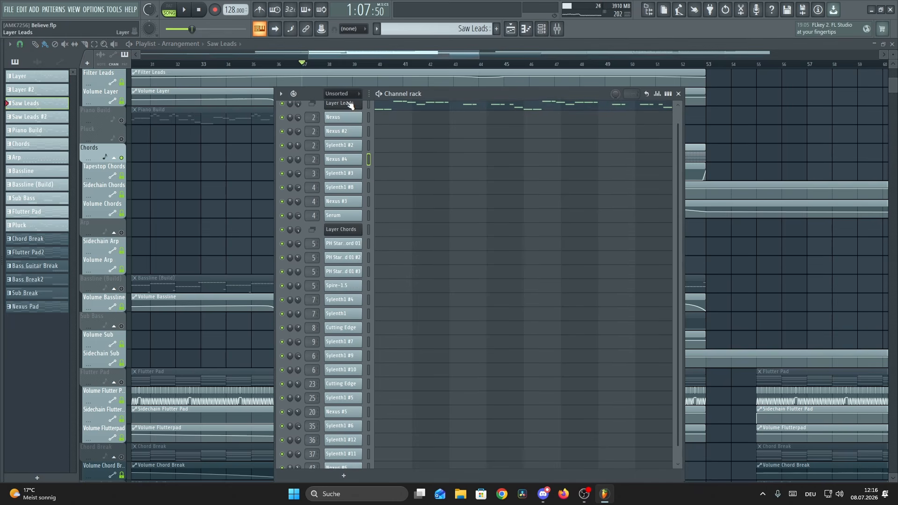
click(678, 94)
double_click(537, 152)
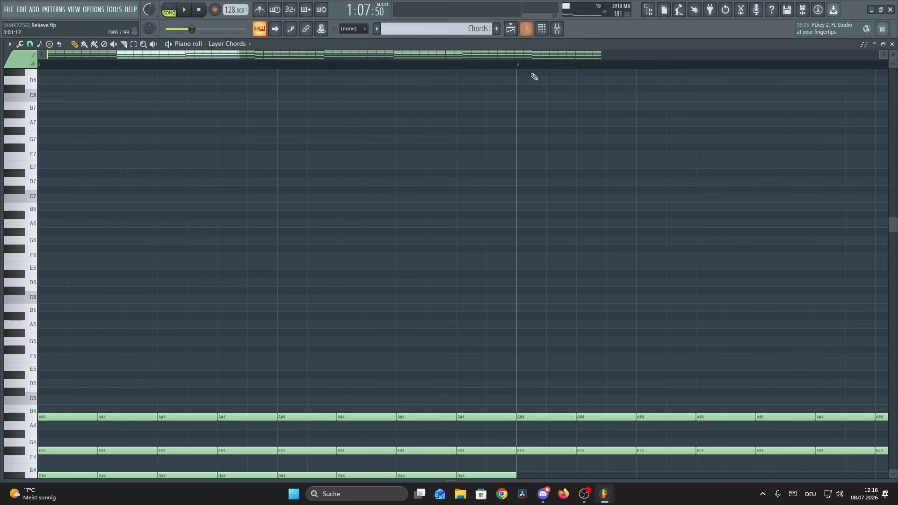
click(542, 29)
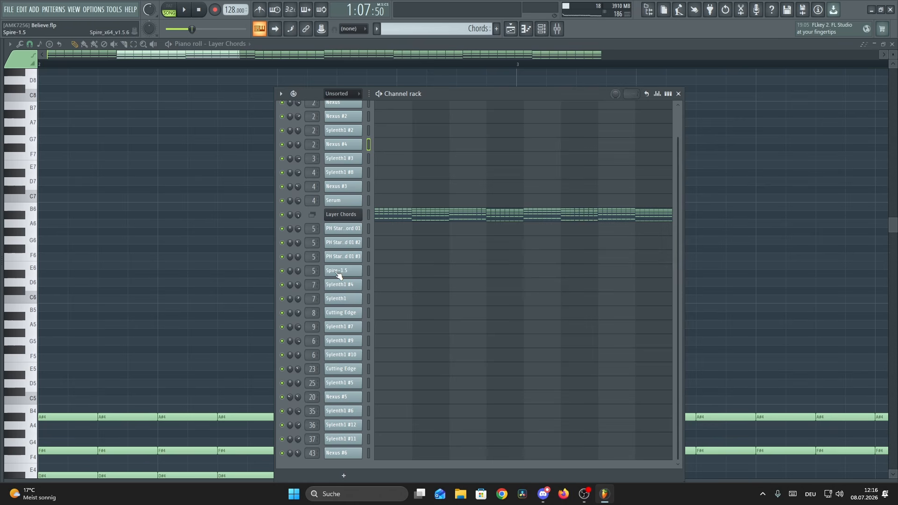
Step: Play the chords with only PH Starlight Chord 01 active and inspect its Sylenth1 preset, PH Aurora Chord 31
key(space)
click(337, 228)
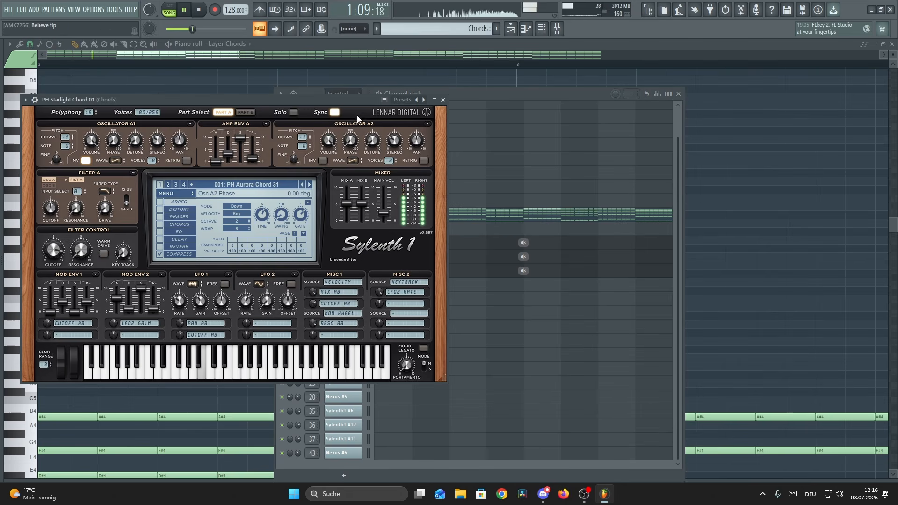
drag(363, 99, 481, 97)
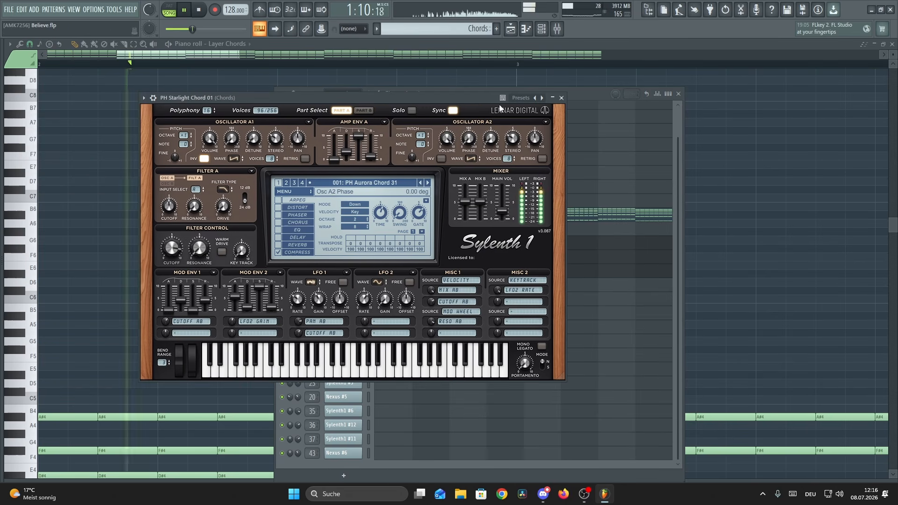
click(561, 97)
Step: Switch from PH Starlight Chord 01 to its #2 channel, listen to it and inspect the PH Starlight Chord 09 preset
click(282, 228)
click(282, 243)
click(343, 242)
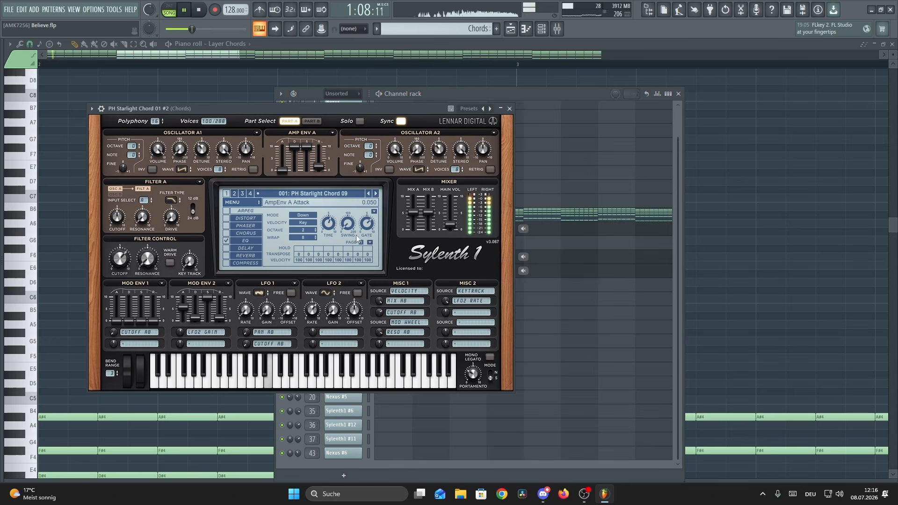
drag(391, 109, 442, 103)
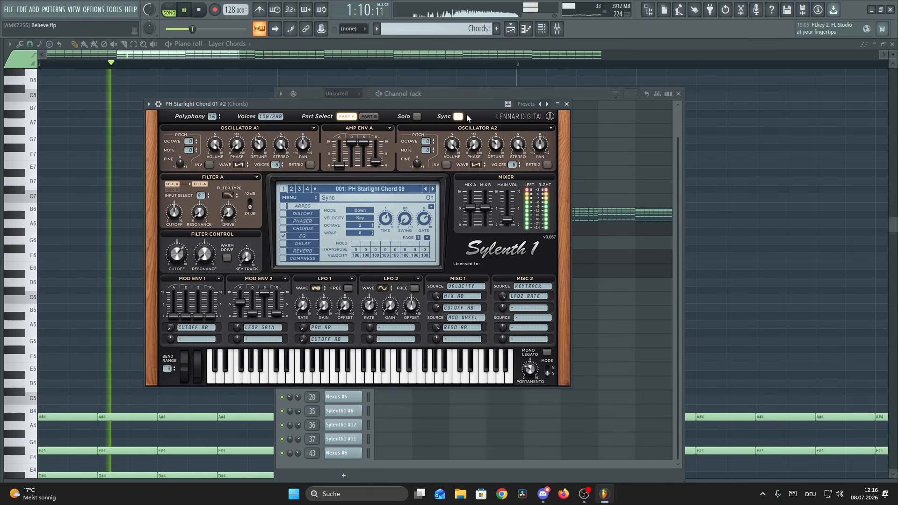
key(space)
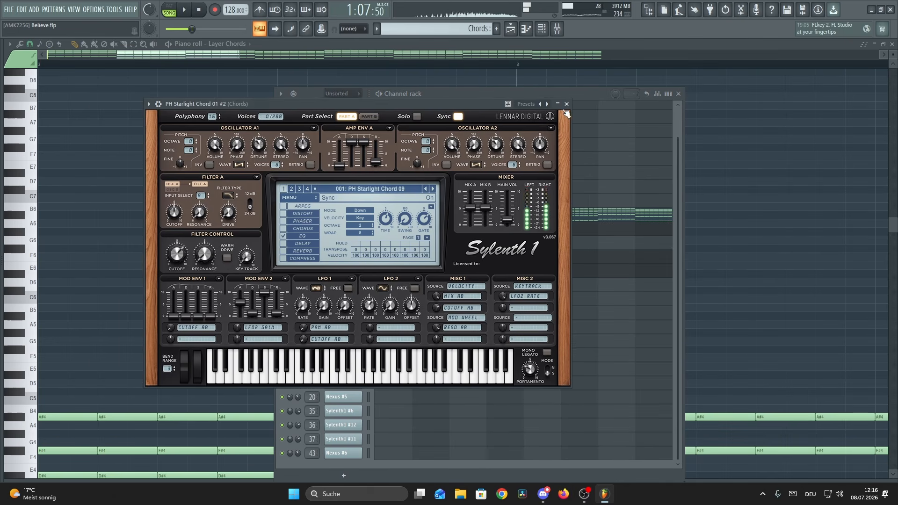
click(566, 104)
Step: Mute PH Starlight Chord 01 #2, play channel #3 on its own and inspect its PH Aurora Chord 29 preset
click(282, 242)
click(282, 257)
key(space)
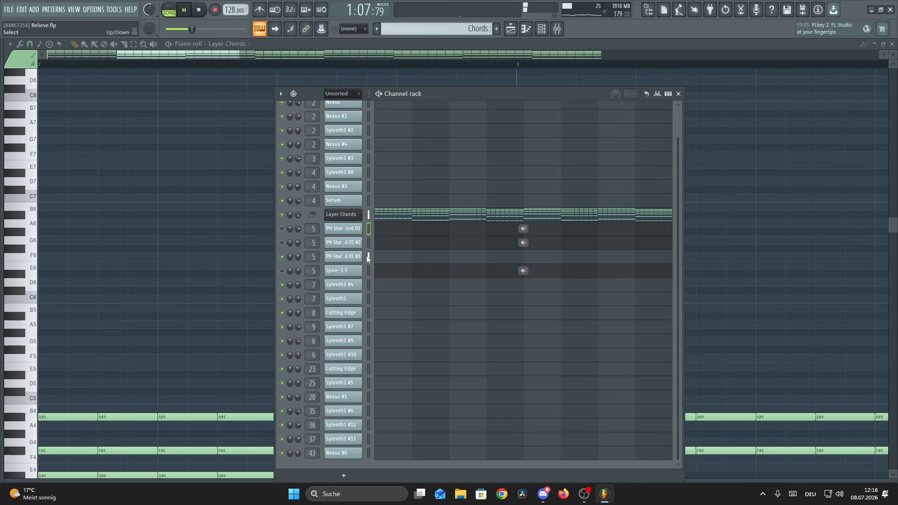
click(341, 256)
drag(392, 123, 496, 116)
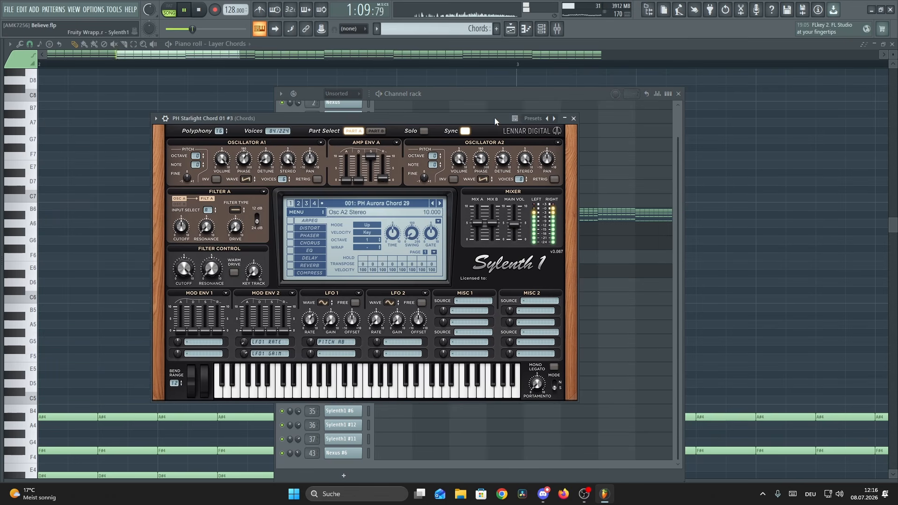
click(574, 119)
Step: Mute PH Starlight Chord 01 #3, unmute Spire-1.5 and inspect its preset while the chords play
click(282, 257)
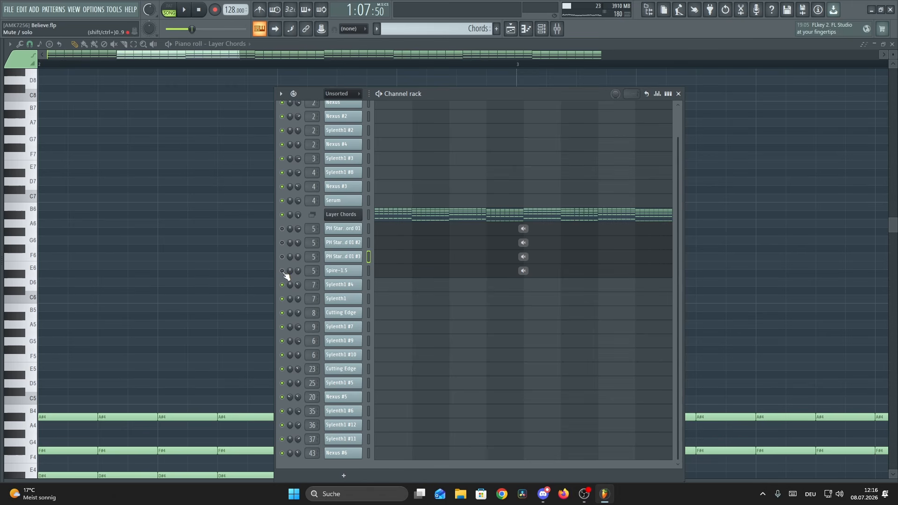
click(283, 271)
click(349, 272)
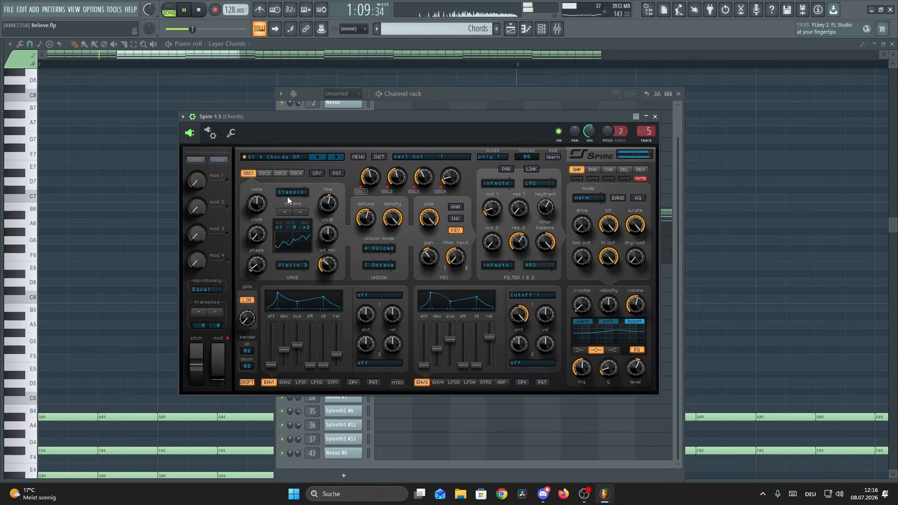
click(655, 116)
Step: Unmute the three PH Starlight Chord channels one after another, listen to the full chord layer and stop playback
click(282, 257)
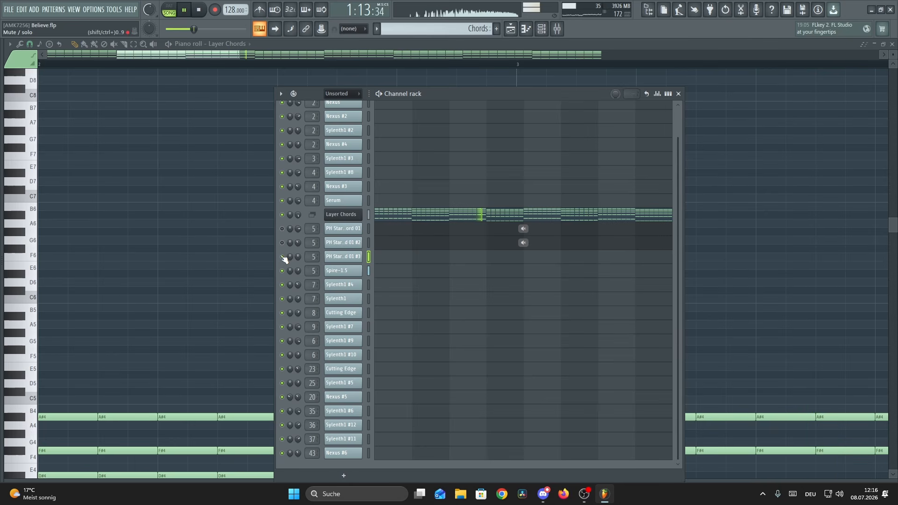
click(282, 242)
click(282, 229)
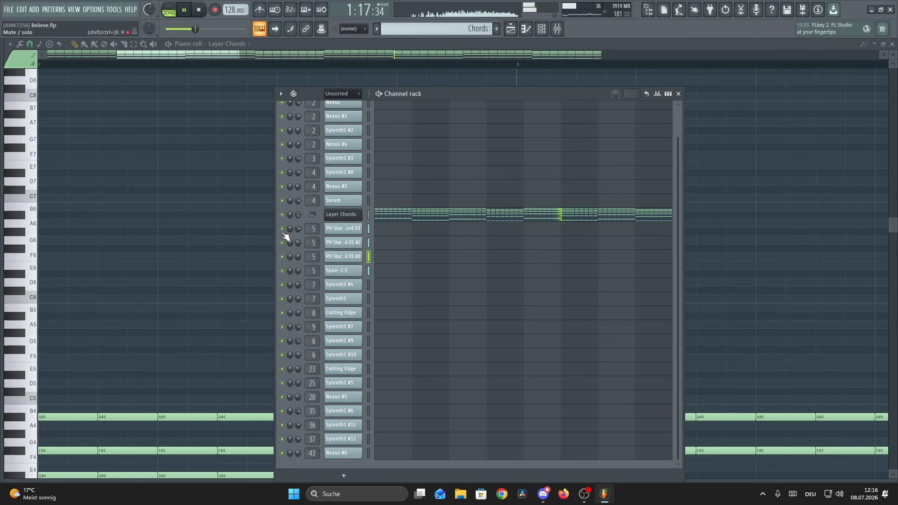
key(space)
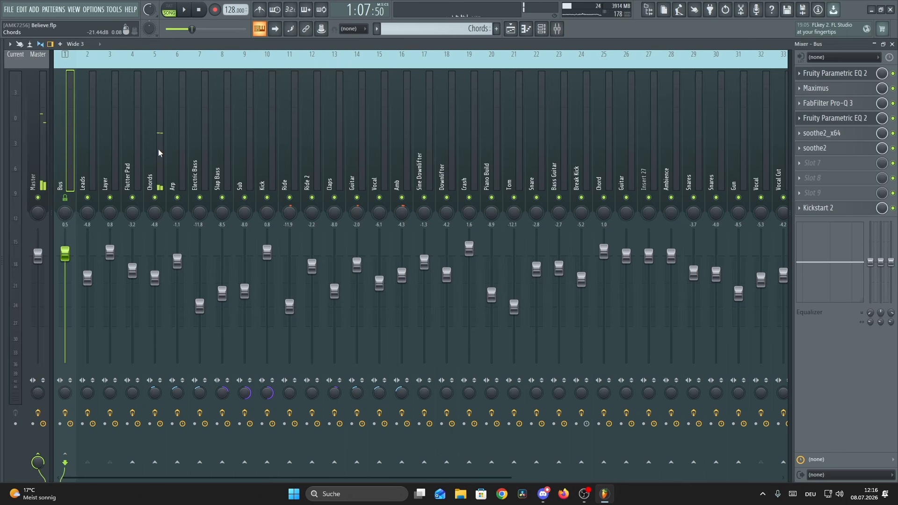
Step: Select the Chords mixer insert and inspect the filters and bands of its two Fruity Parametric EQ 2 instances
click(159, 149)
click(834, 74)
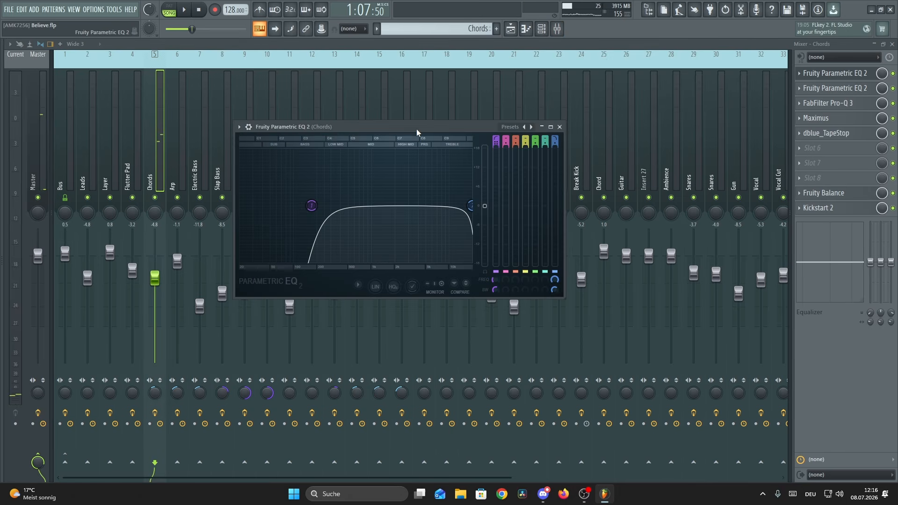
drag(414, 129, 414, 108)
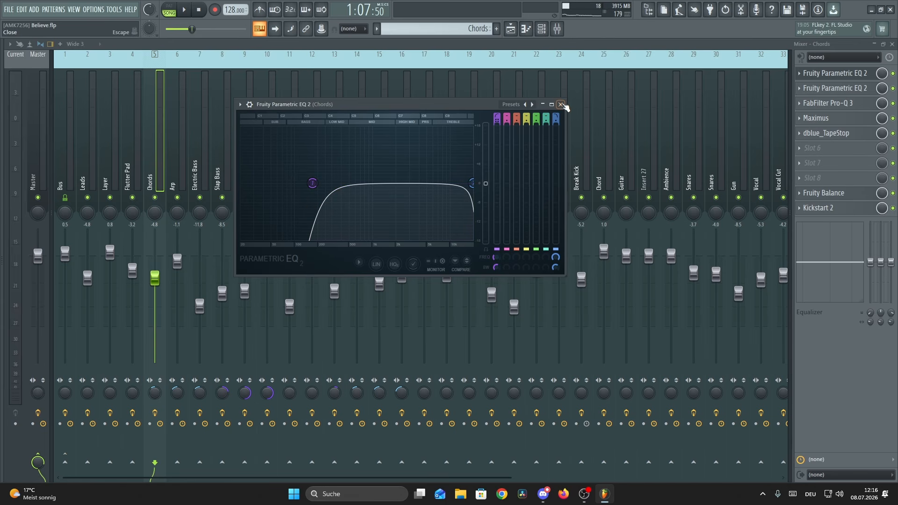
click(560, 104)
click(836, 89)
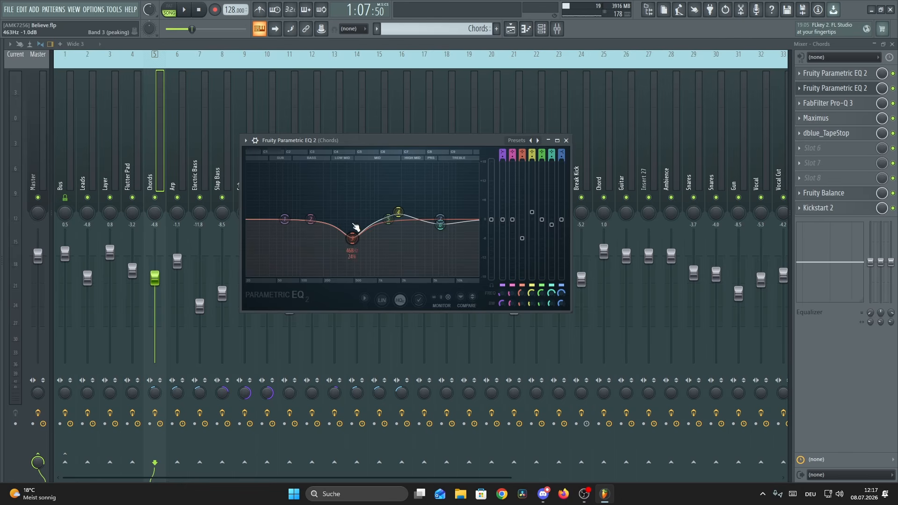
click(565, 142)
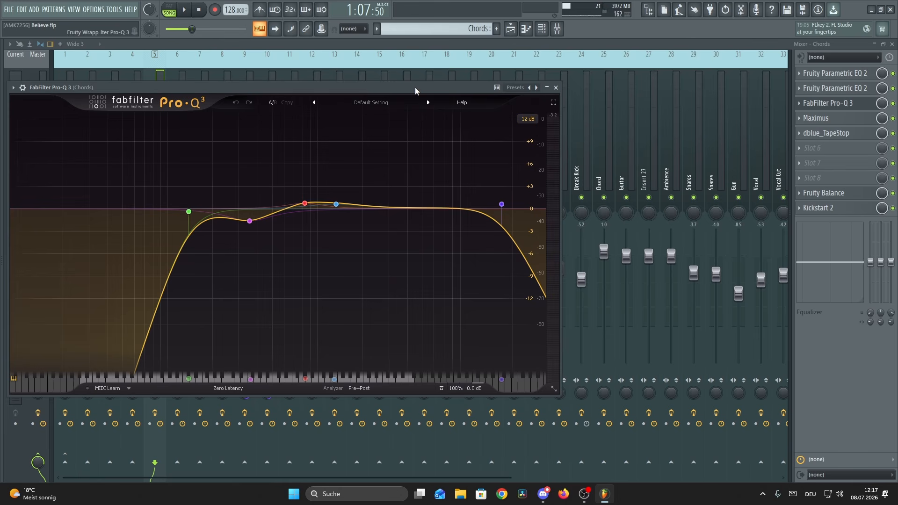
Step: Inspect the FabFilter Pro-Q 3 curve on the Chords insert and its high-cut band, then close the plugin
drag(414, 87, 484, 69)
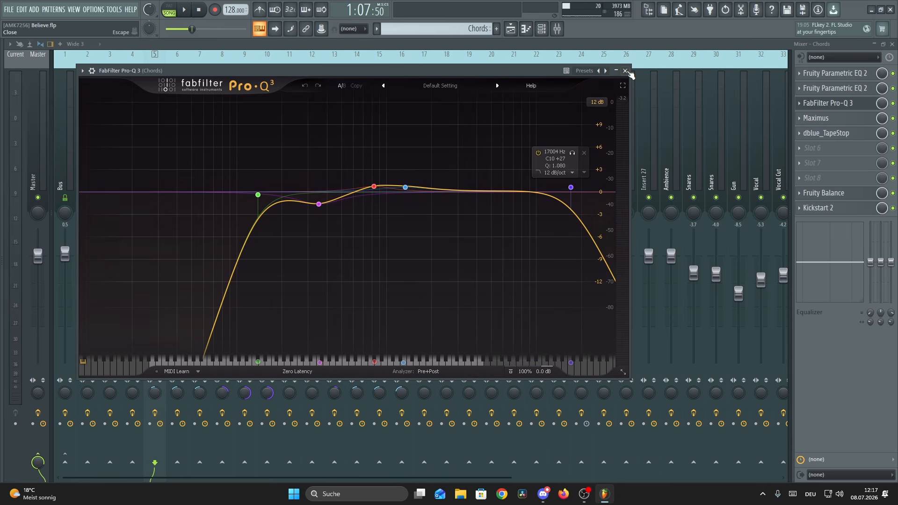
click(571, 187)
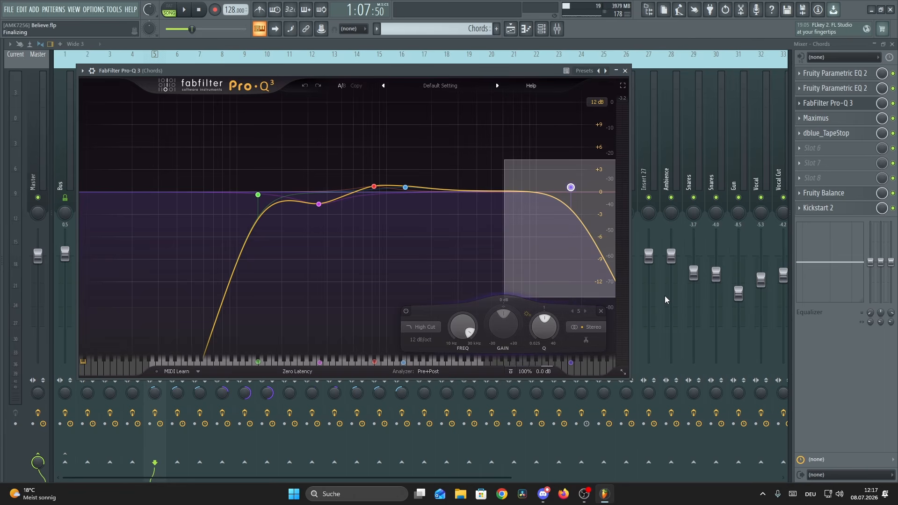
click(626, 72)
Step: Inspect the Maximus and dblue_TapeStop settings on the Chords insert, closing each plugin after viewing
click(816, 119)
drag(333, 97, 337, 96)
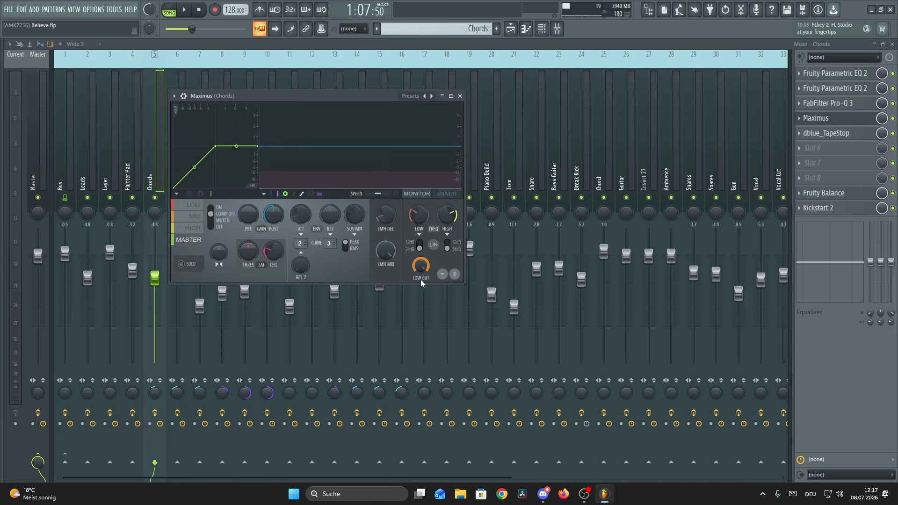
click(460, 96)
drag(190, 114, 447, 134)
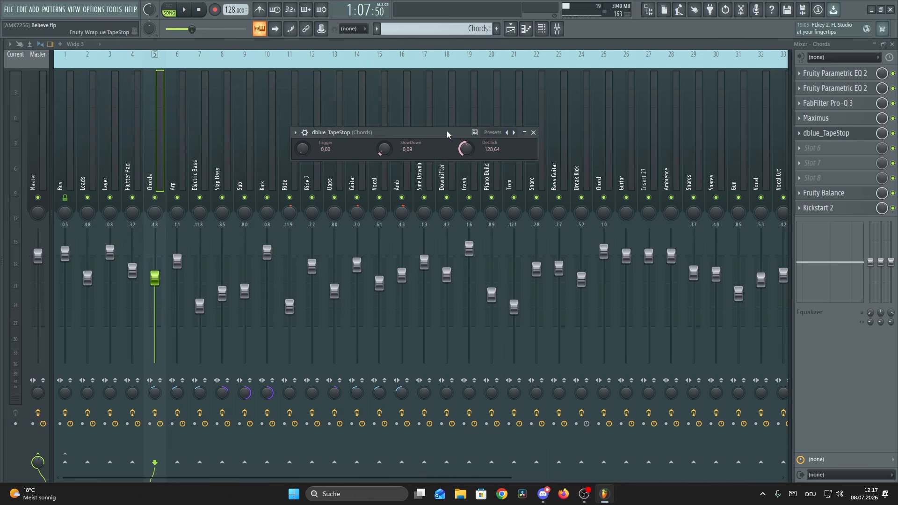
click(535, 133)
Step: Play the chords from bar 37 in the playlist, examine the Tapestop Chords automation and stop playback
click(511, 29)
scroll(328, 64, up, 4)
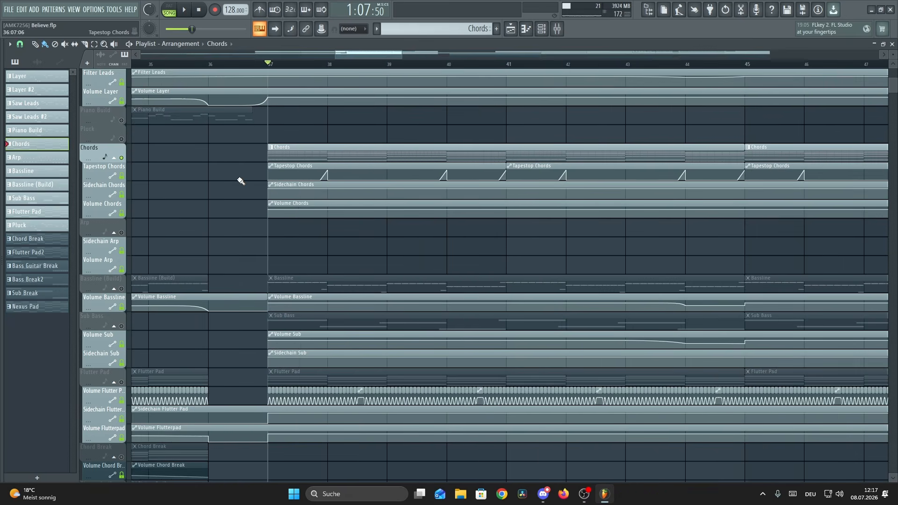
key(space)
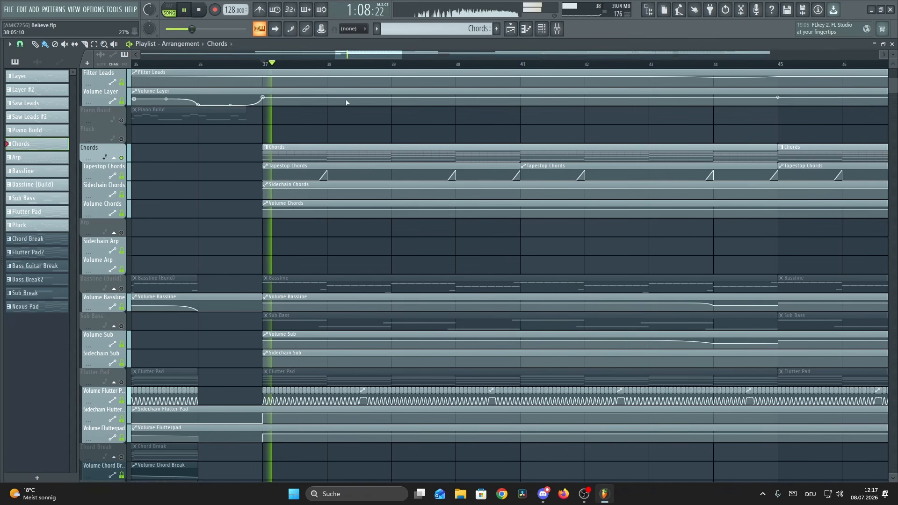
scroll(328, 68, up, 1)
scroll(329, 68, up, 5)
scroll(329, 67, down, 4)
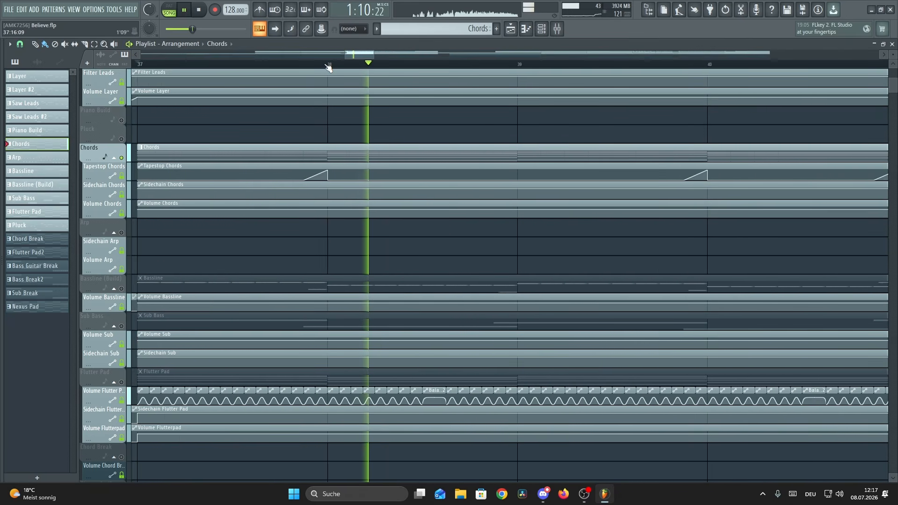
scroll(328, 68, down, 1)
scroll(426, 58, up, 2)
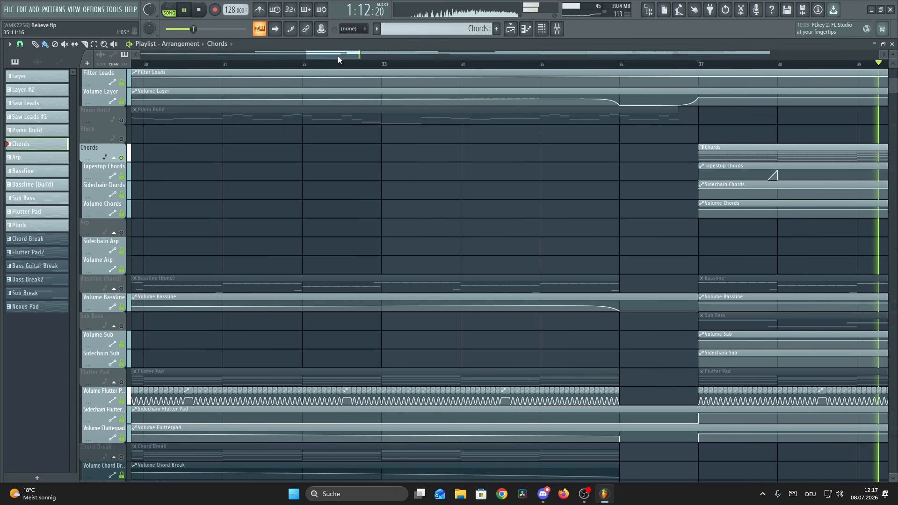
drag(338, 55, 376, 60)
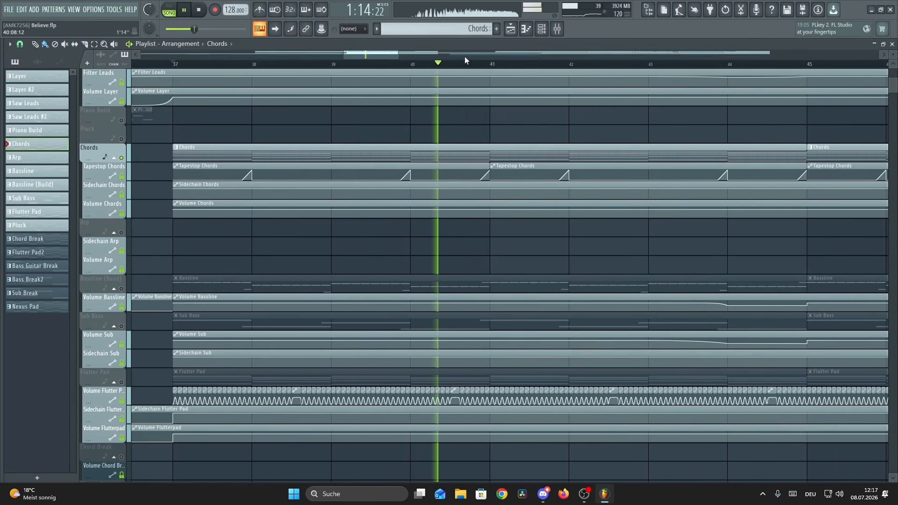
key(space)
Step: Return to the mixer and inspect Fruity Balance and Kickstart 2 on the Chords insert
click(557, 31)
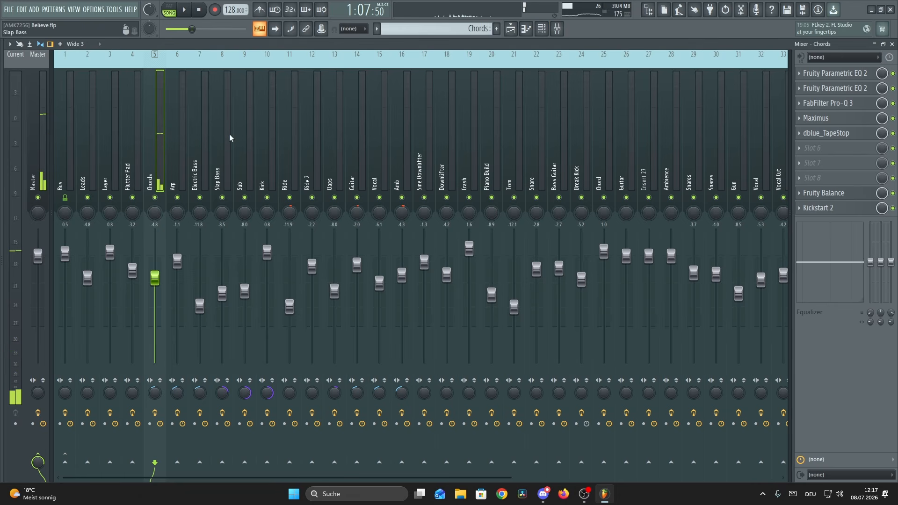
click(822, 198)
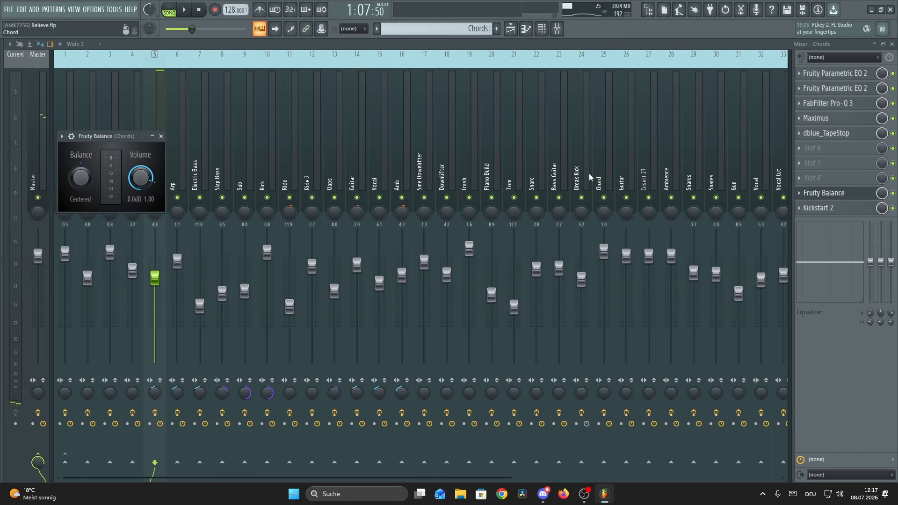
click(152, 136)
click(823, 208)
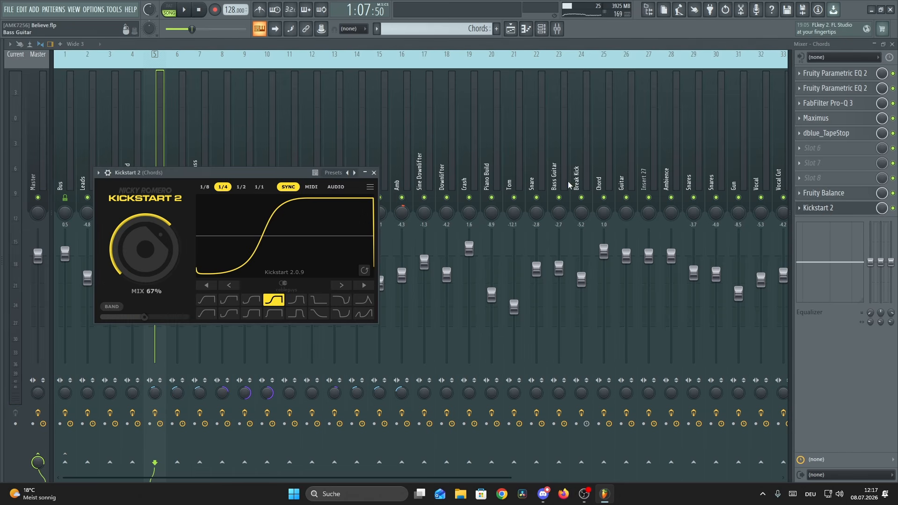
click(373, 173)
Step: Select the Bus insert and inspect the sidechain curve and mix amount of its Kickstart 2
click(93, 177)
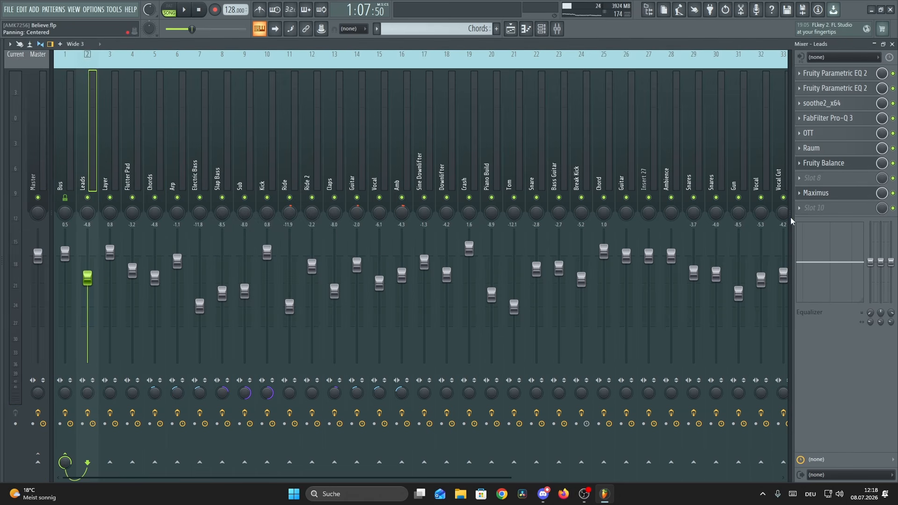
click(67, 183)
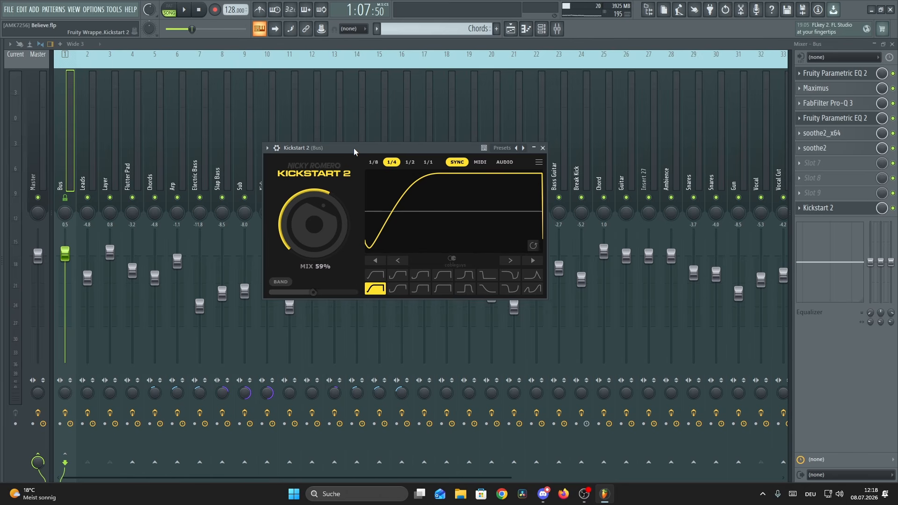
drag(354, 148, 349, 112)
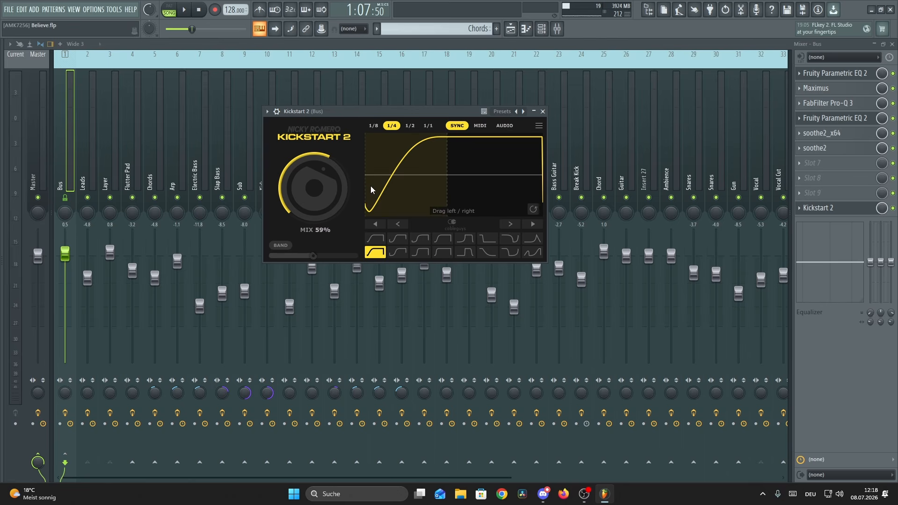
click(543, 112)
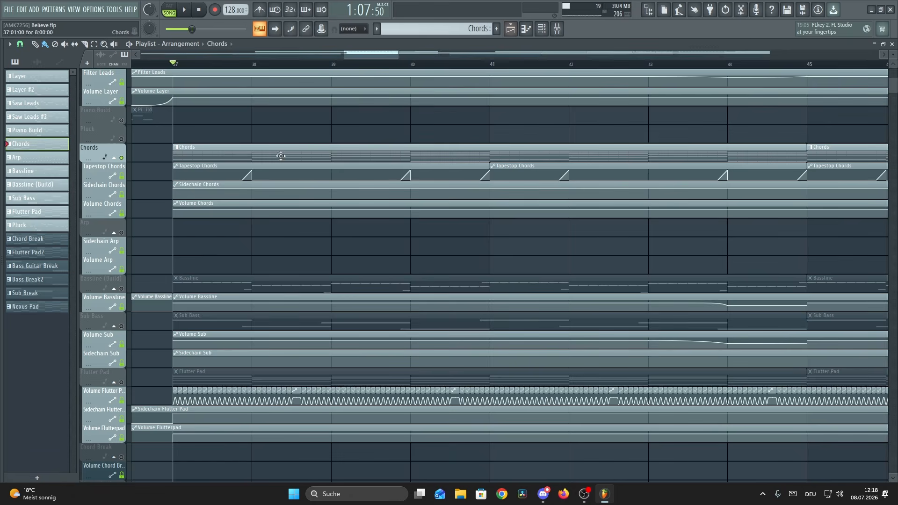
Step: Reselect the Chords insert and examine the ducking curve and mix amount in its Kickstart 2
click(557, 30)
click(133, 141)
click(158, 174)
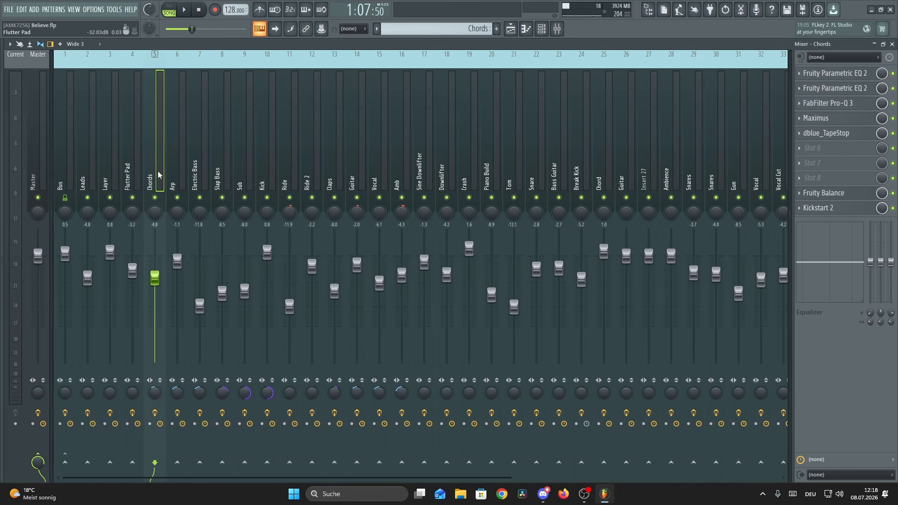
click(840, 216)
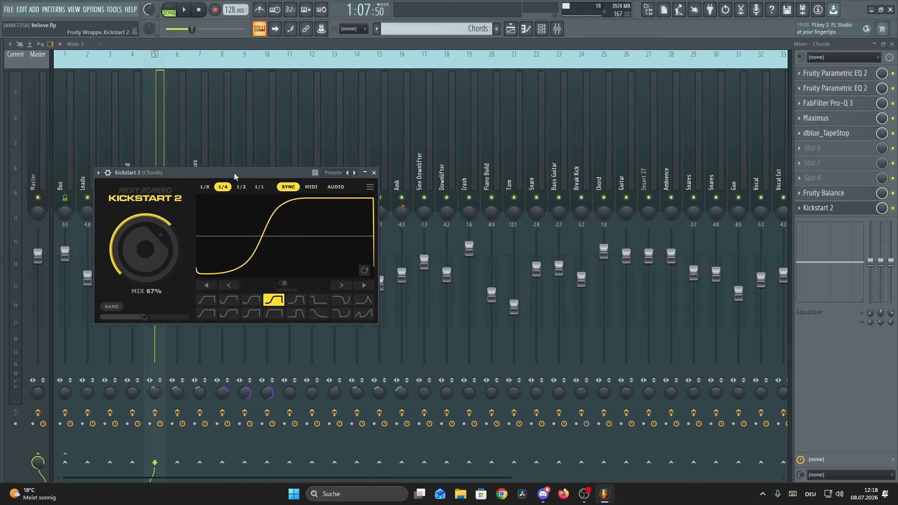
drag(234, 176, 367, 129)
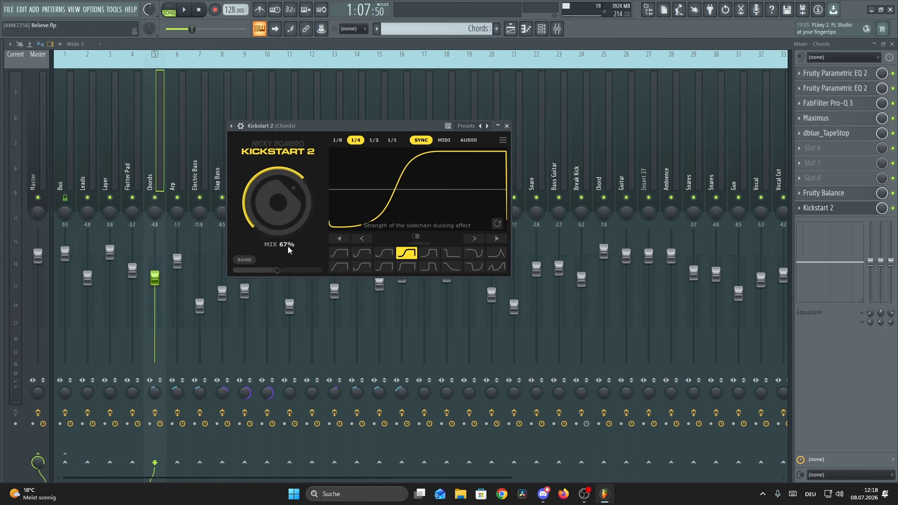
Step: Unmute the Layer and Saw Leads playlist tracks, listen to them together with the chords and stop playback
key(space)
key(F5)
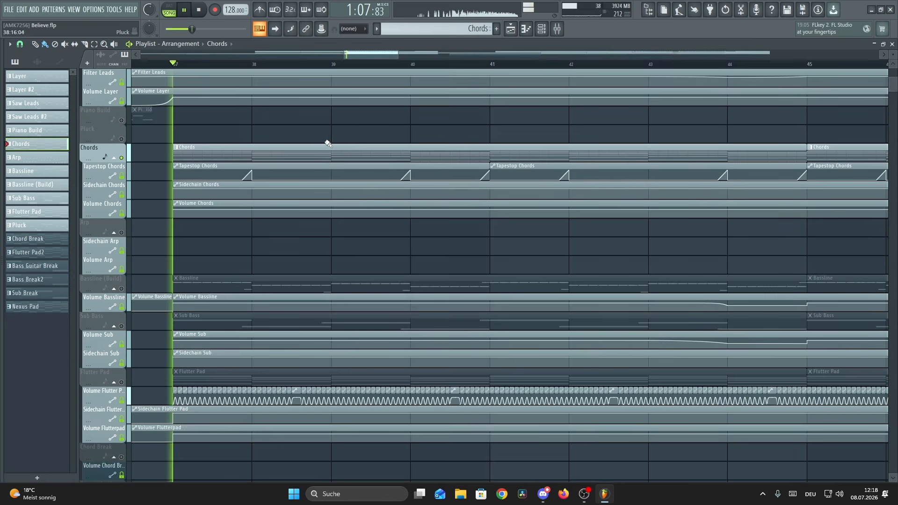
scroll(326, 141, up, 6)
click(122, 139)
click(122, 102)
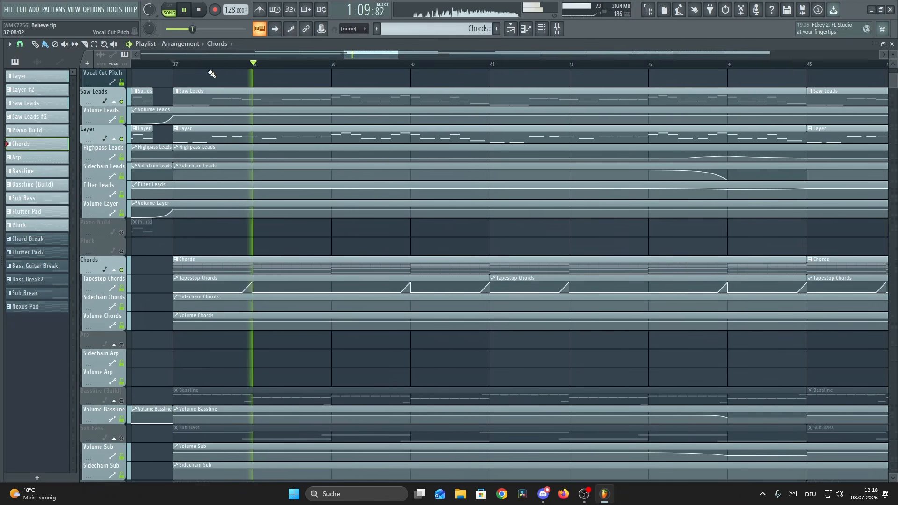
scroll(425, 69, down, 5)
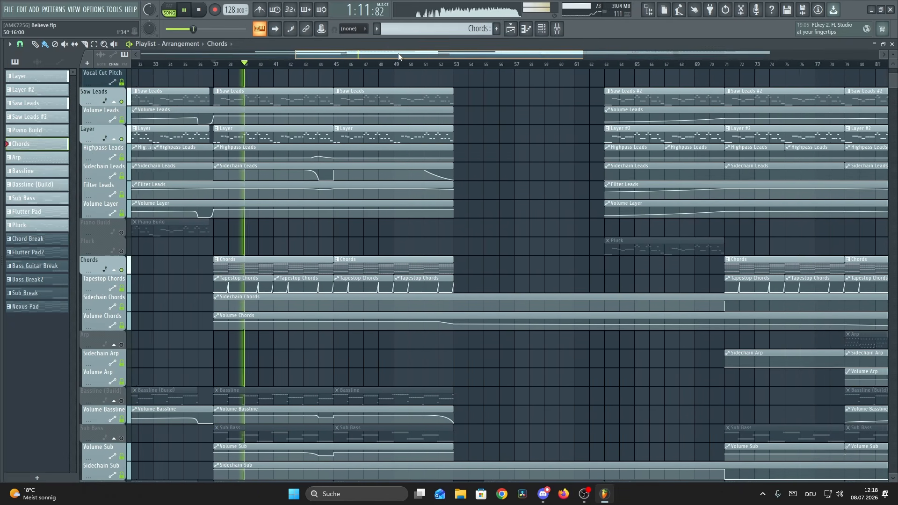
scroll(425, 68, up, 4)
scroll(387, 69, up, 2)
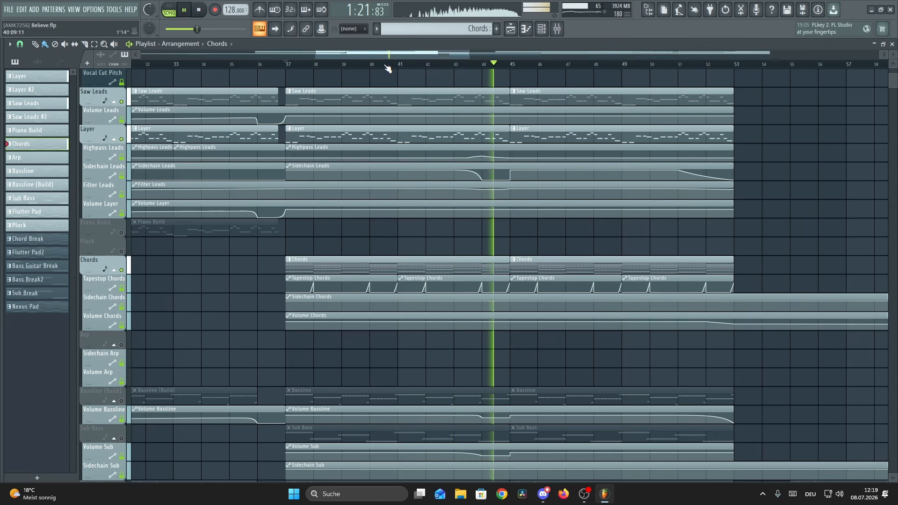
scroll(387, 69, down, 2)
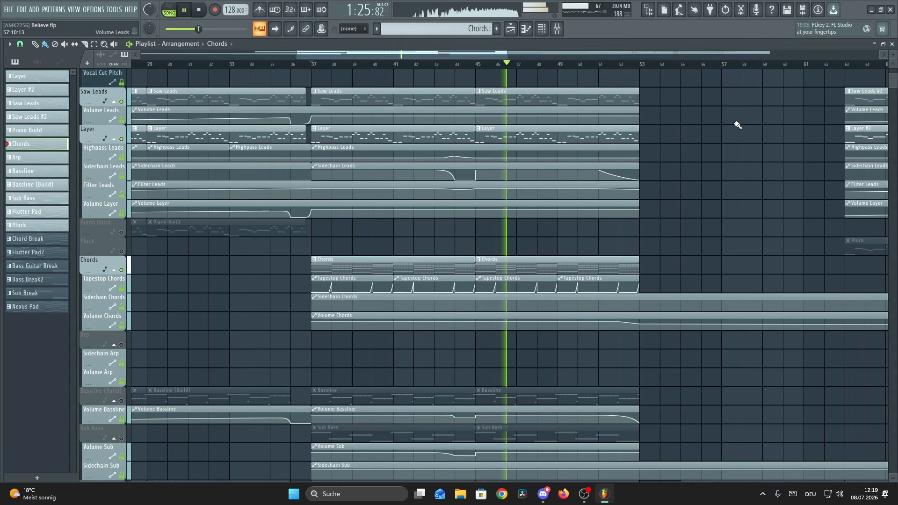
key(space)
Step: Unmute the Bassline (Build) track and mute the Chords track in the playlist
scroll(730, 133, down, 5)
scroll(702, 146, down, 2)
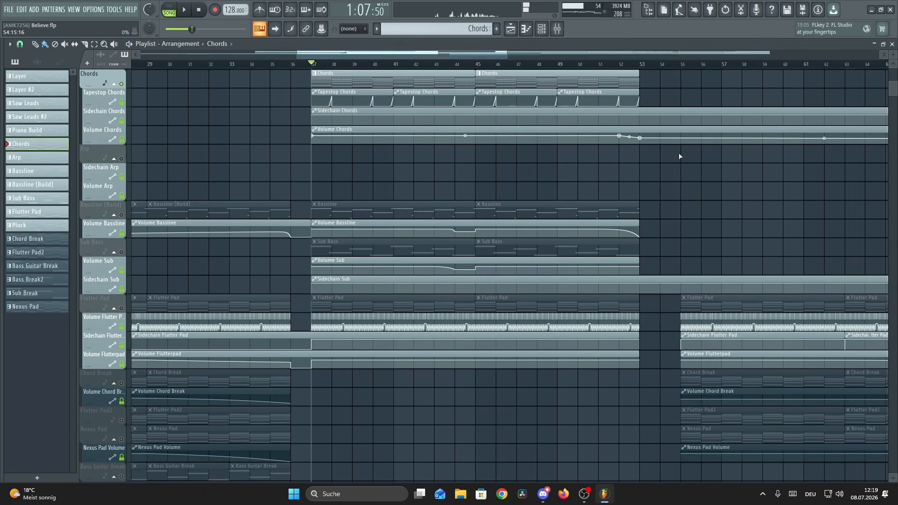
scroll(685, 158, up, 3)
scroll(684, 164, down, 2)
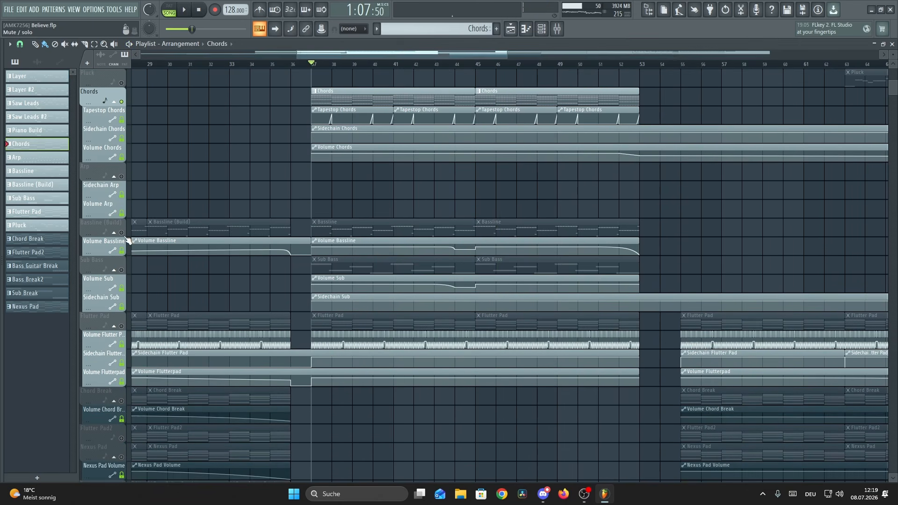
click(121, 234)
scroll(274, 134, up, 2)
scroll(284, 131, down, 1)
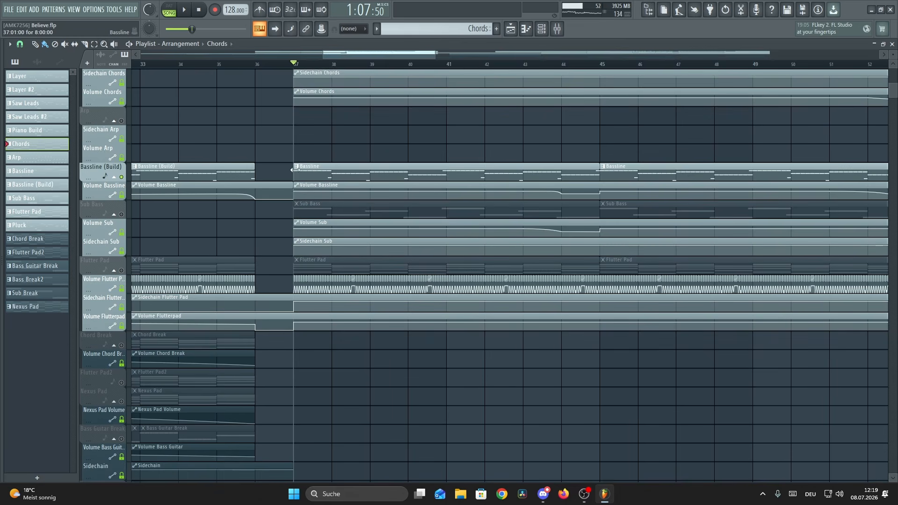
scroll(239, 146, up, 2)
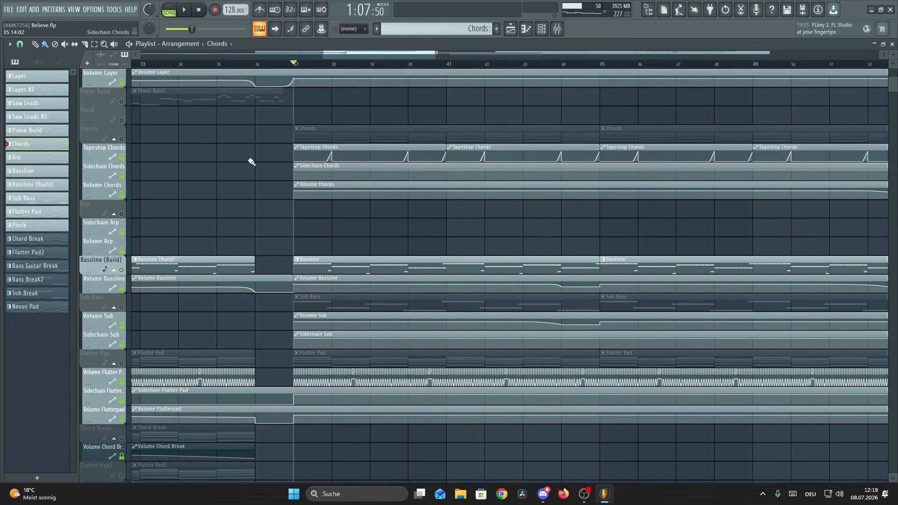
scroll(267, 166, up, 3)
scroll(261, 195, down, 5)
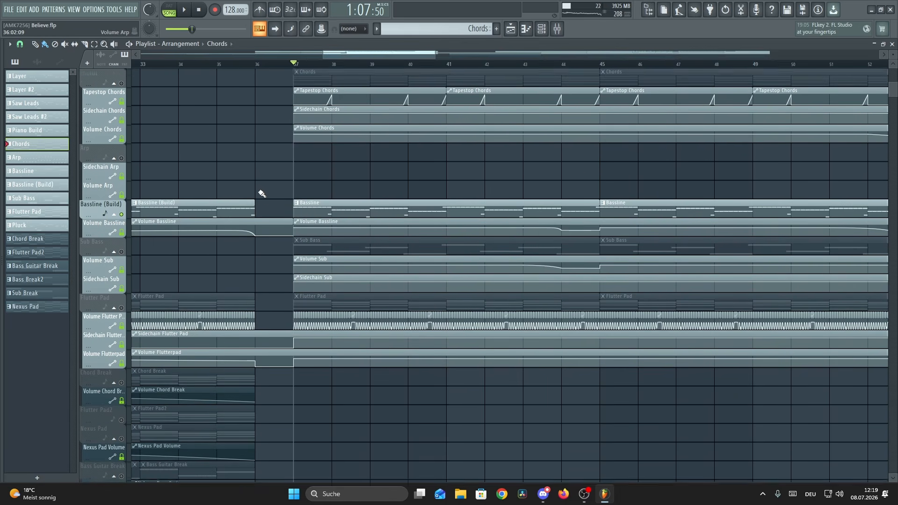
scroll(279, 160, up, 3)
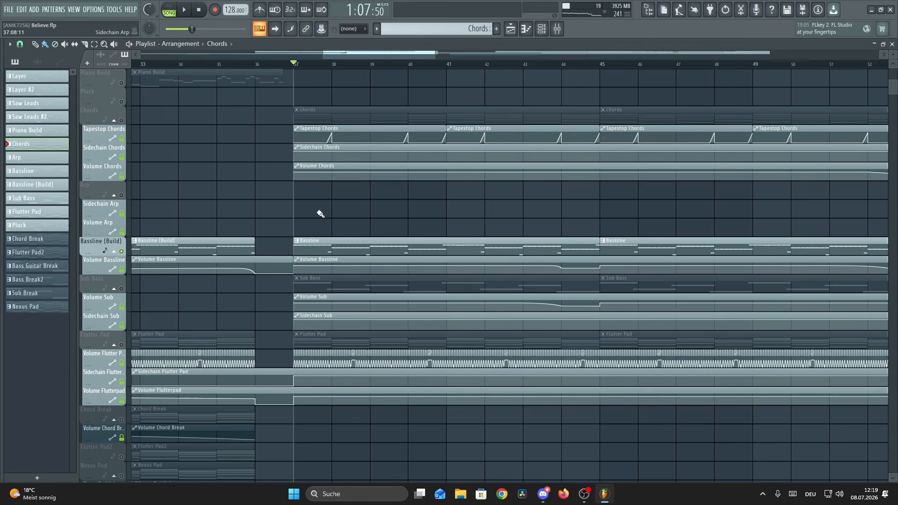
scroll(299, 218, down, 1)
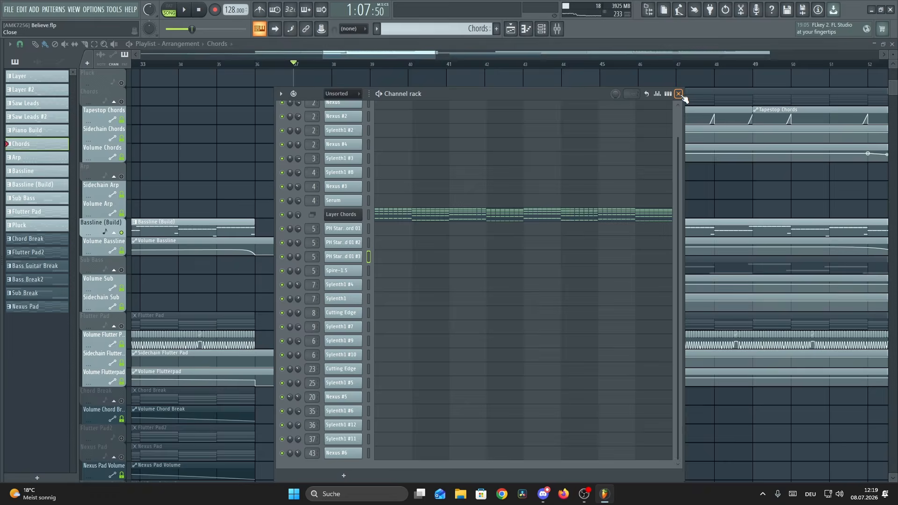
Step: Play the bassline on its own from bar 37, view its clips in the arrangement and stop playback
key(space)
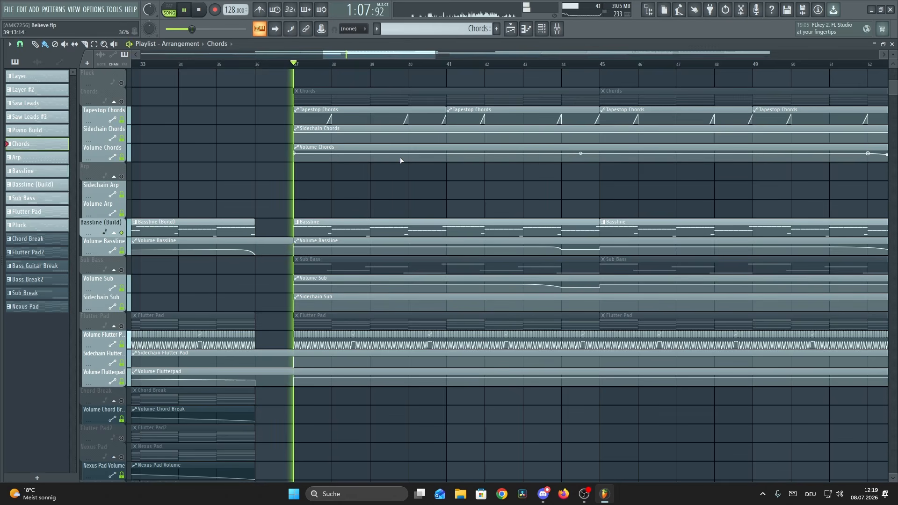
scroll(401, 65, down, 4)
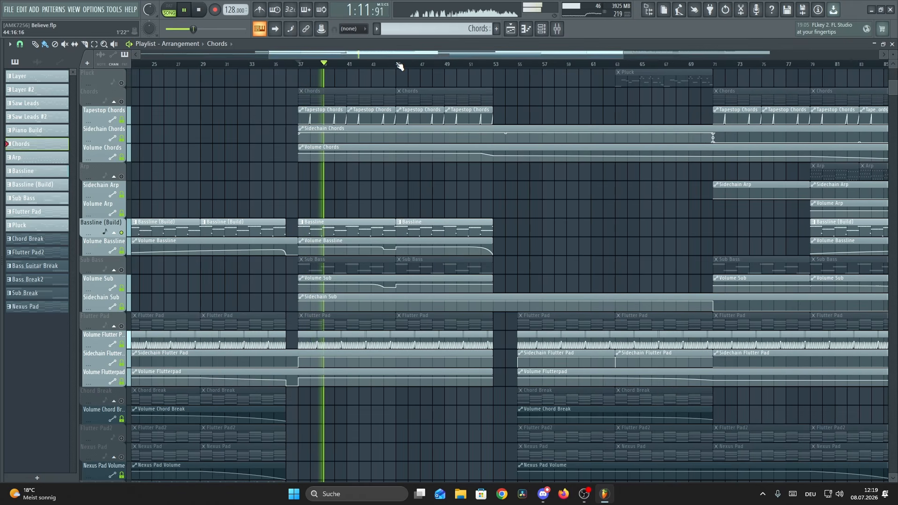
scroll(301, 68, up, 1)
key(space)
scroll(302, 69, up, 2)
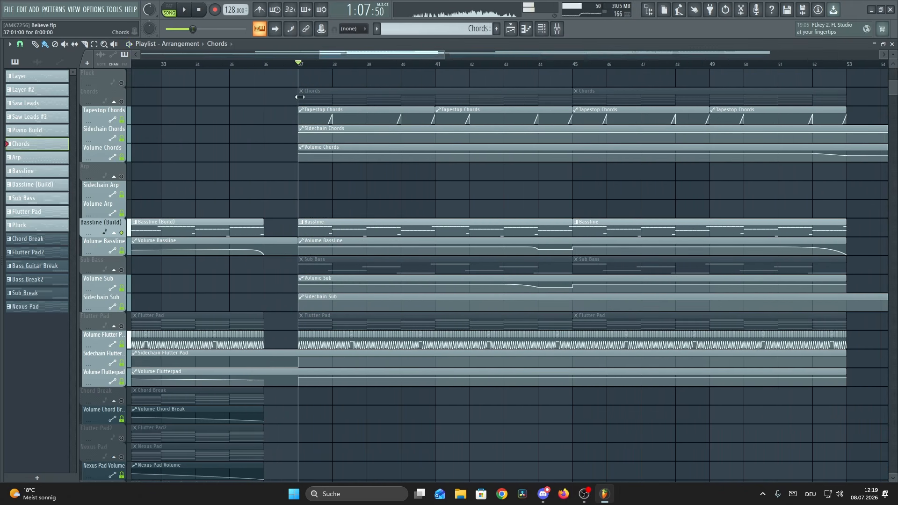
scroll(301, 123, down, 1)
scroll(285, 138, up, 2)
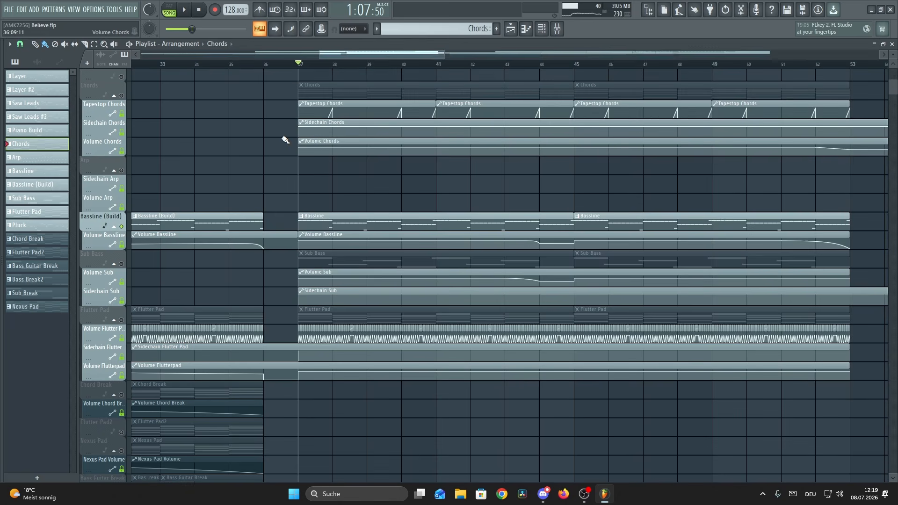
Step: Switch to the Bassline pattern, mute its Sylenth1 and Cutting Edge channels and play the Sylenth1 #4 layer alone
scroll(285, 139, down, 3)
click(541, 30)
key(KP_Add)
key(KP_Add)
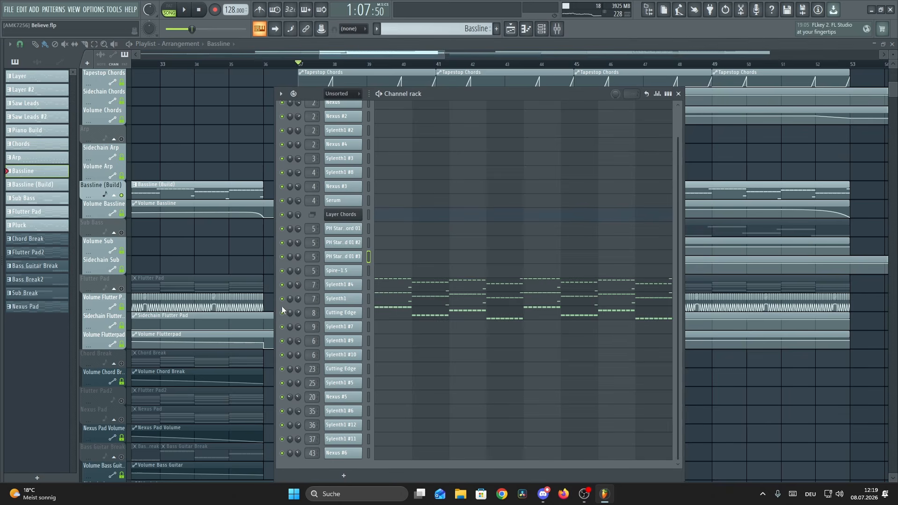
click(282, 313)
click(282, 299)
click(369, 284)
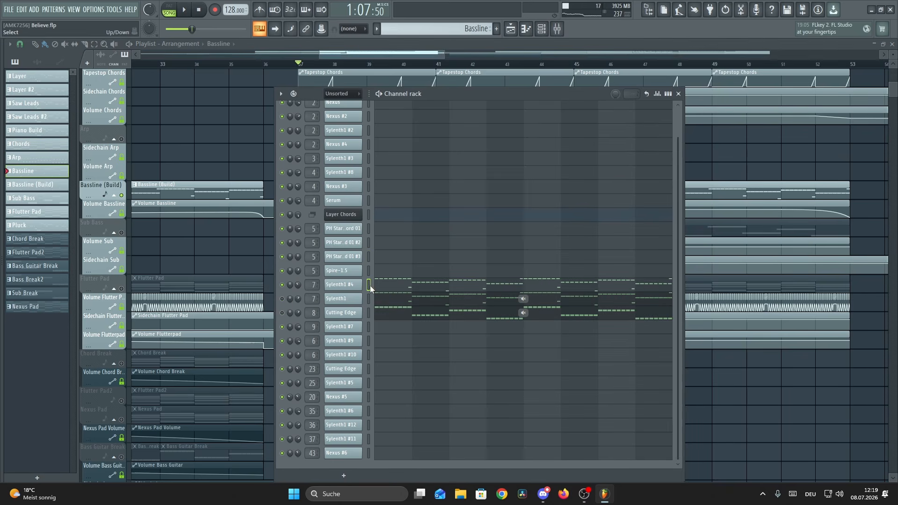
key(space)
Step: Examine the Sylenth1 #4 bass notes in the piano roll while the layer plays
click(388, 288)
scroll(415, 112, up, 1)
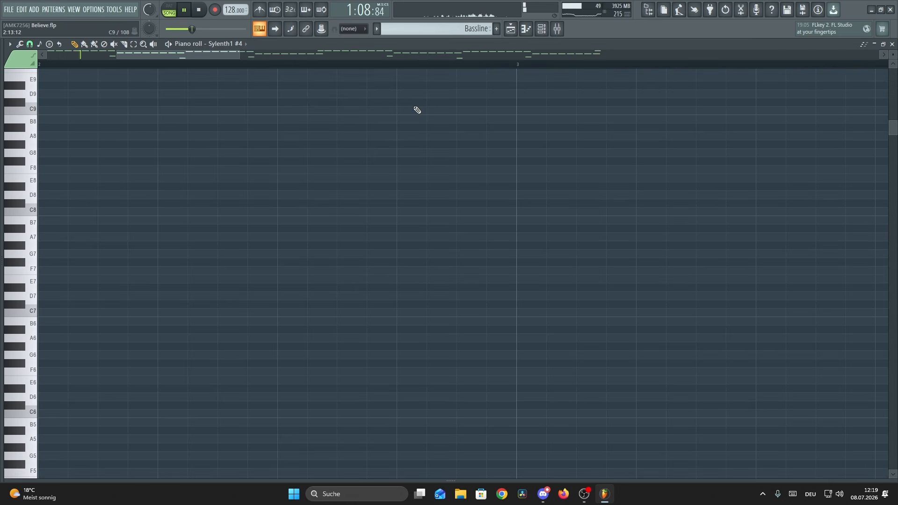
scroll(375, 126, down, 2)
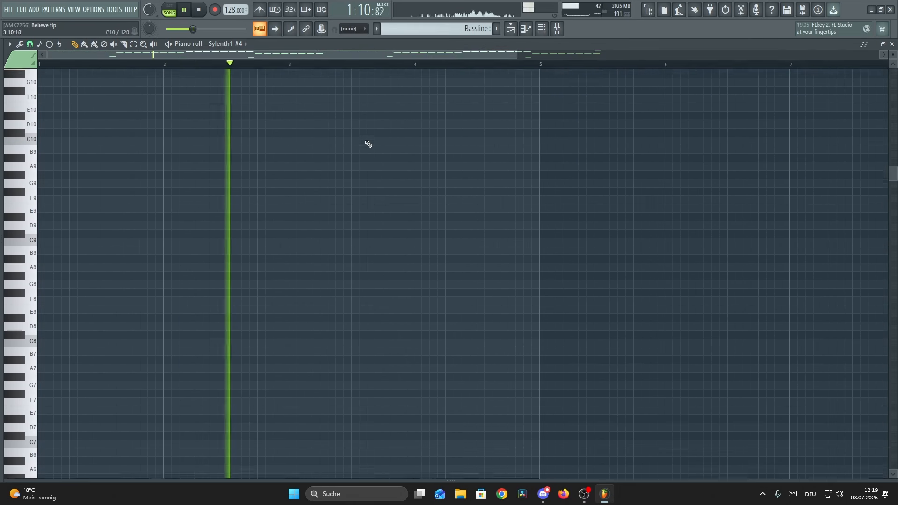
scroll(368, 145, down, 8)
scroll(368, 142, down, 2)
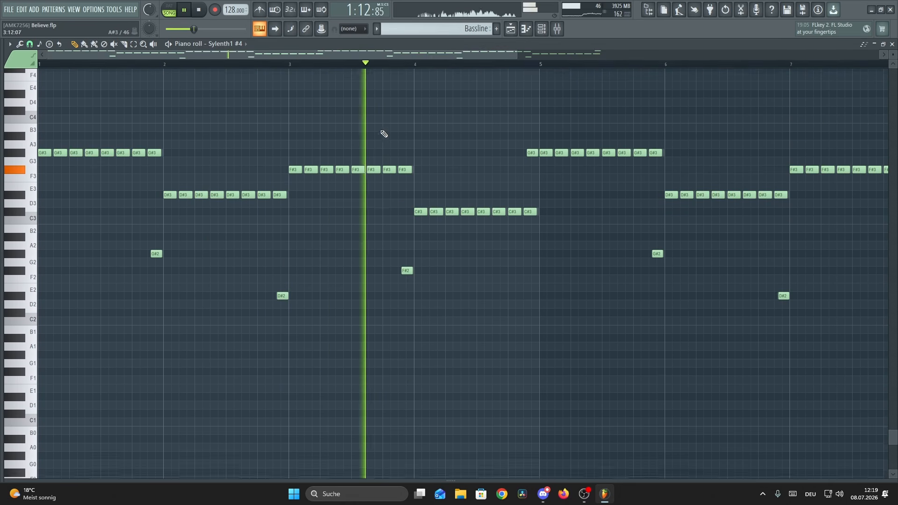
Step: View the PH Starlight Bas 06 preset of Sylenth1 #4, stop playback and inspect the gaps between its notes
key(F6)
click(345, 284)
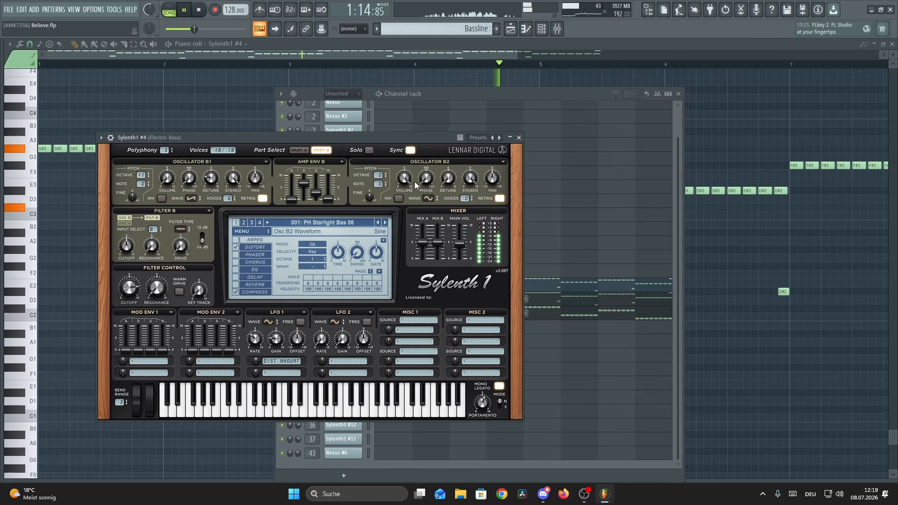
click(518, 138)
click(678, 94)
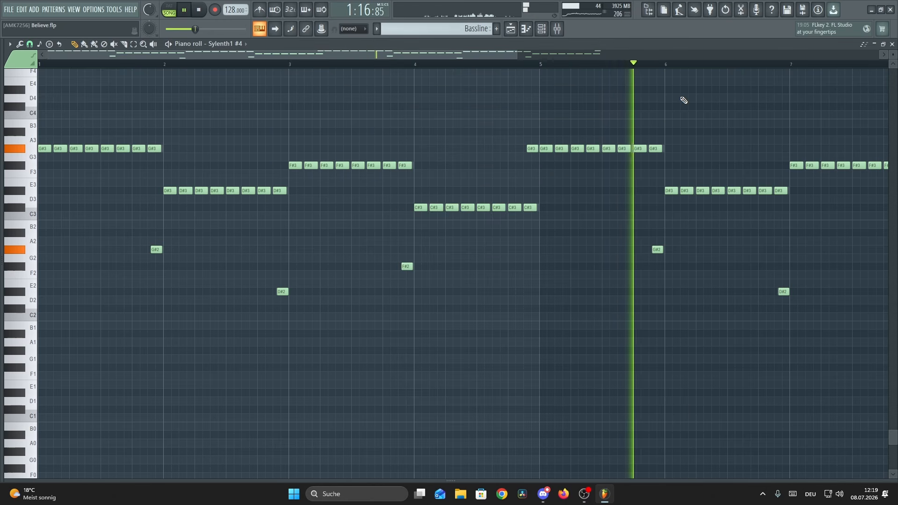
key(space)
scroll(69, 65, up, 9)
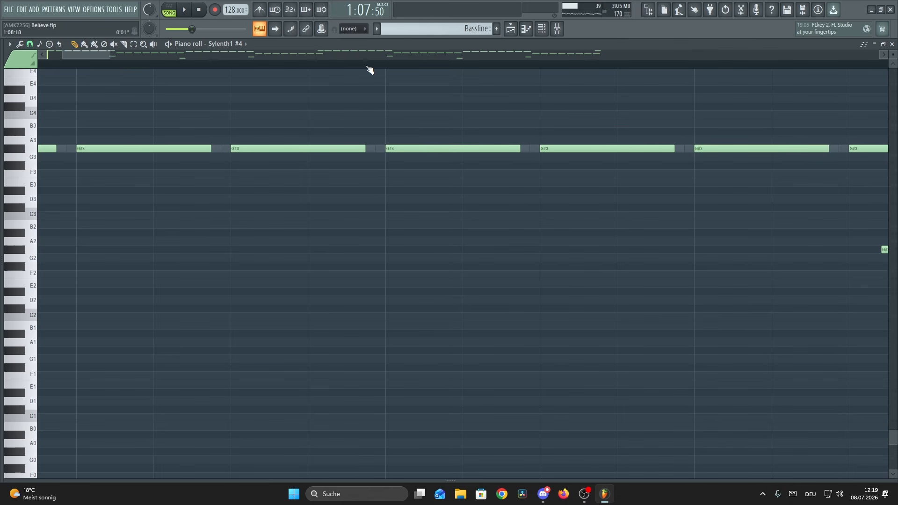
scroll(370, 70, down, 5)
Step: Mute Sylenth1 #4, unmute Sylenth1, play that layer alone and examine its notes in the piano roll
click(542, 28)
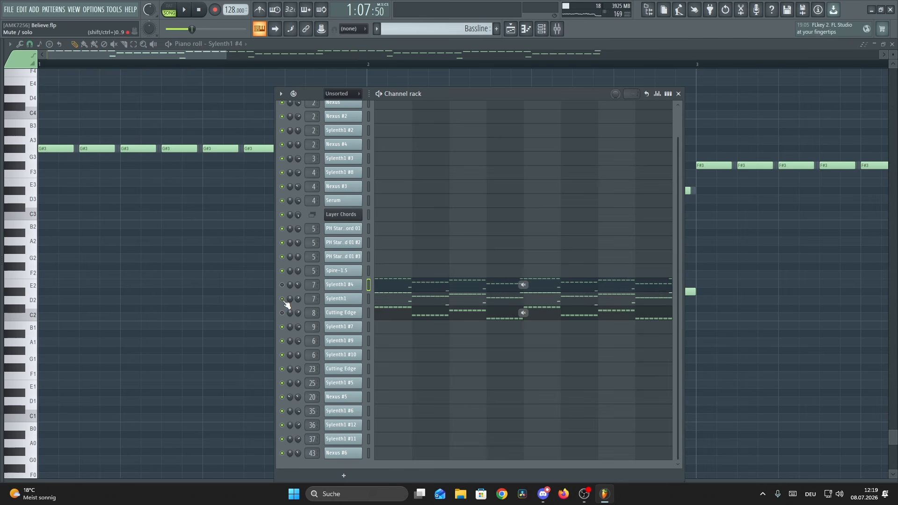
click(368, 301)
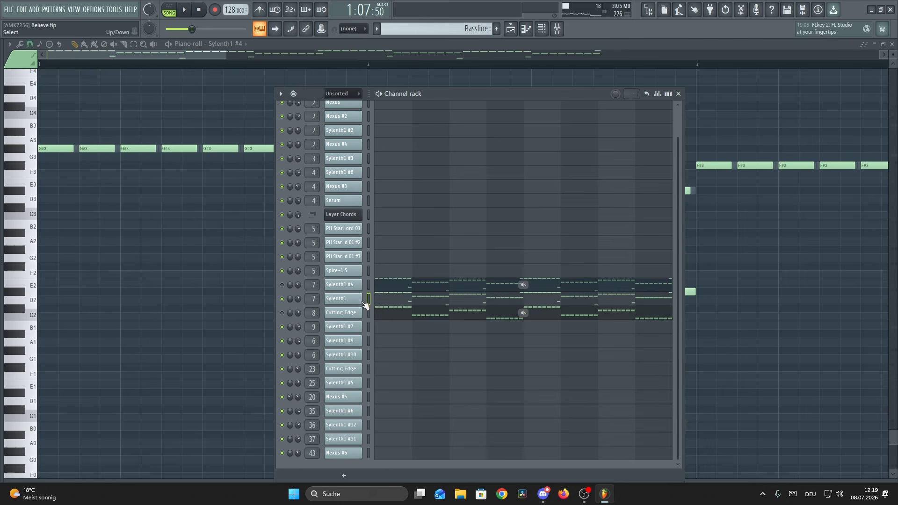
click(340, 301)
key(space)
click(492, 150)
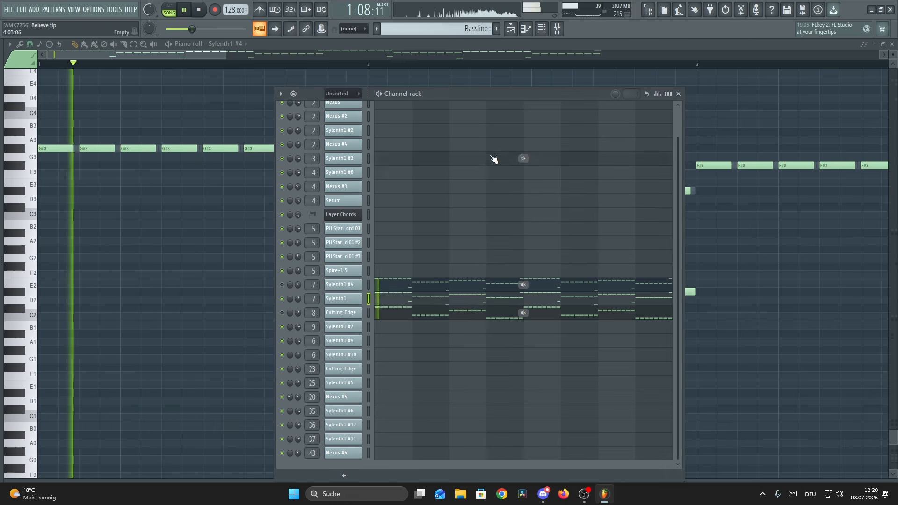
click(383, 300)
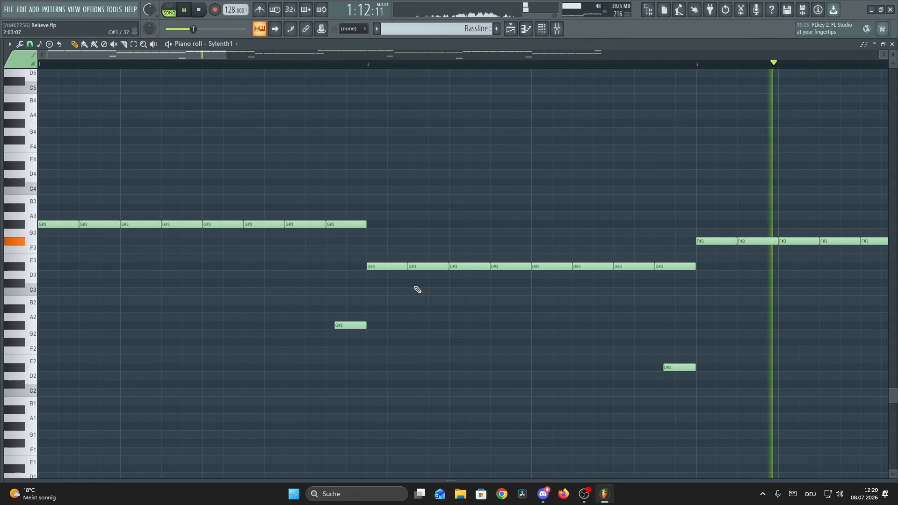
key(space)
Step: Unmute Cutting Edge, mute Sylenth1, check the slap bass preset in FLEX and listen to that layer alone
key(F6)
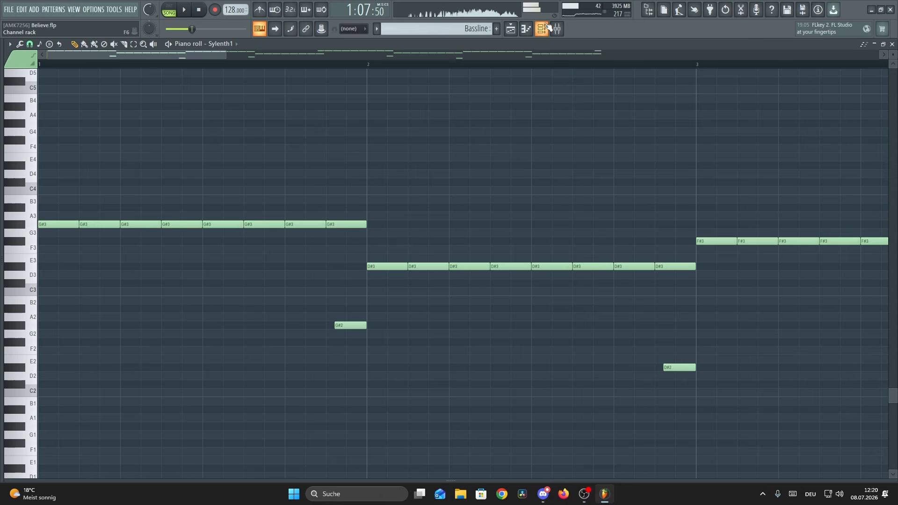
click(282, 312)
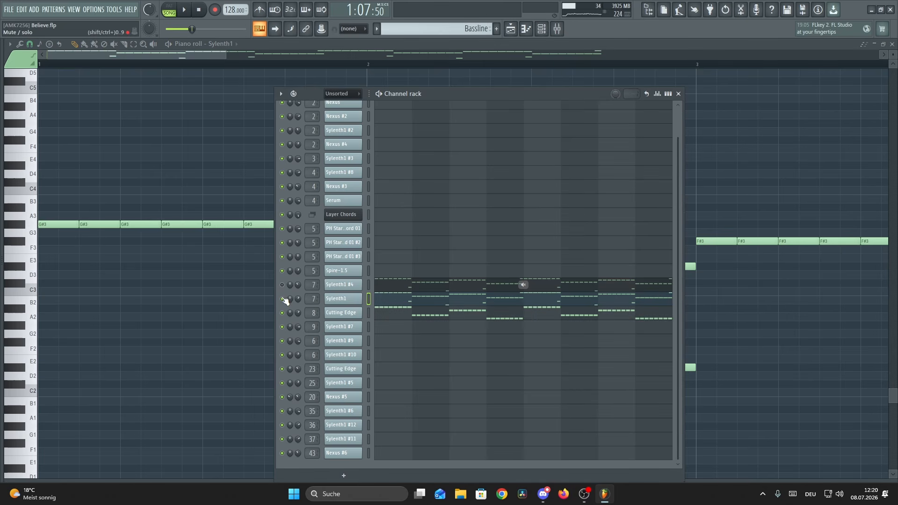
click(282, 298)
click(340, 314)
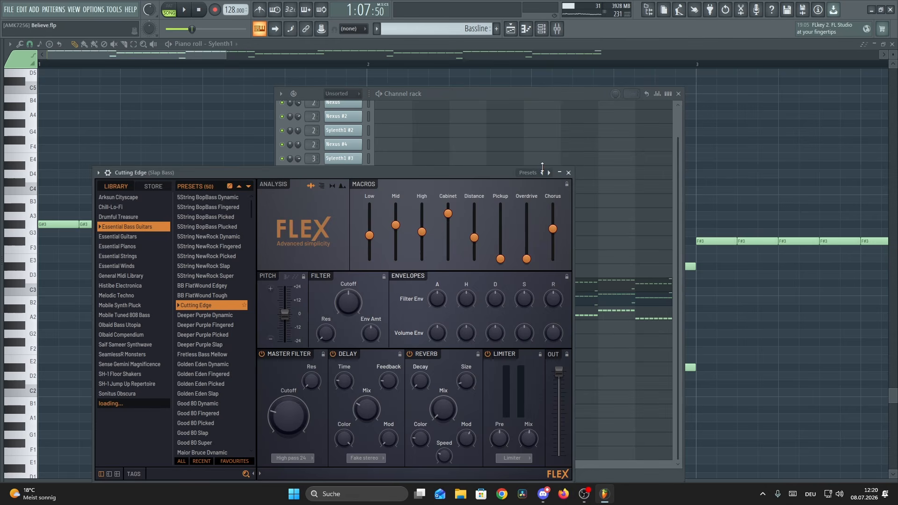
click(569, 173)
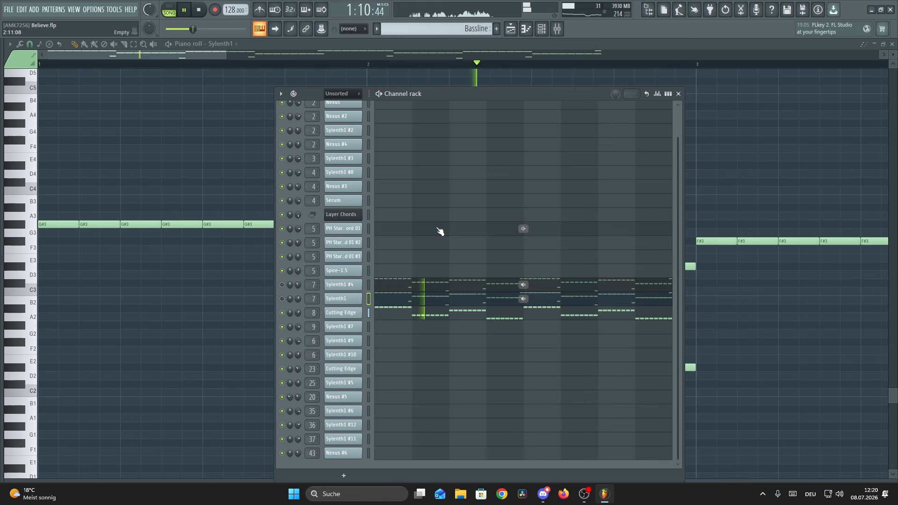
key(space)
Step: Unmute Sylenth1 and Sylenth1 #4 and check the first Fruity Parametric EQ 2 on the Electric Bass insert
click(283, 298)
click(282, 284)
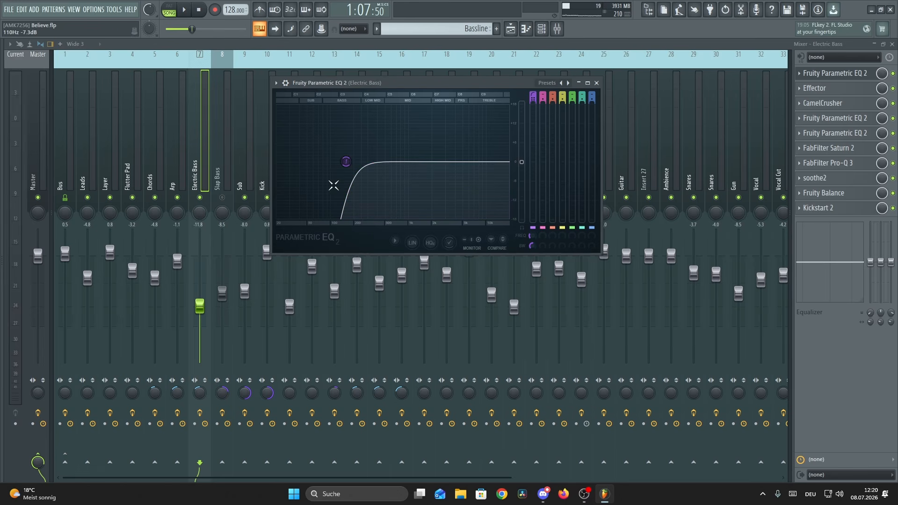
click(597, 83)
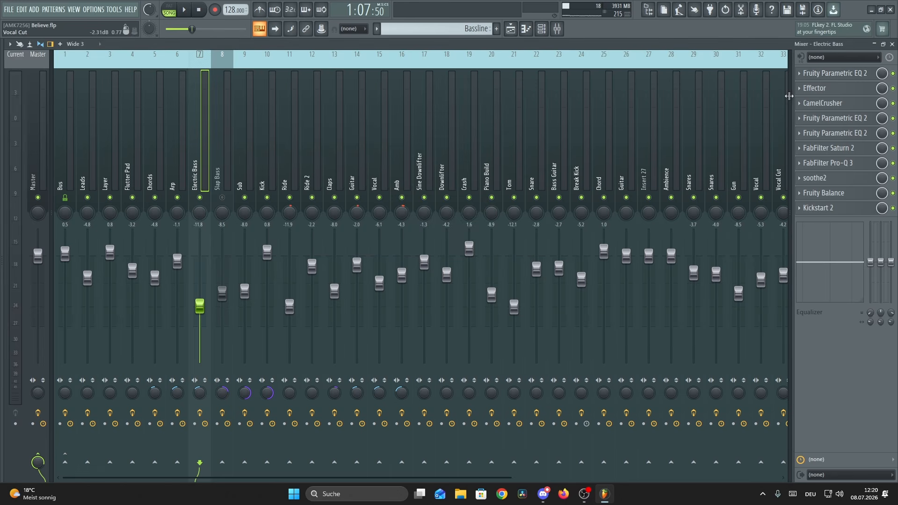
Step: Examine the Effector's Vox setting on the Electric Bass insert and compare the bassline with the effect on and off
click(815, 88)
drag(407, 114, 407, 101)
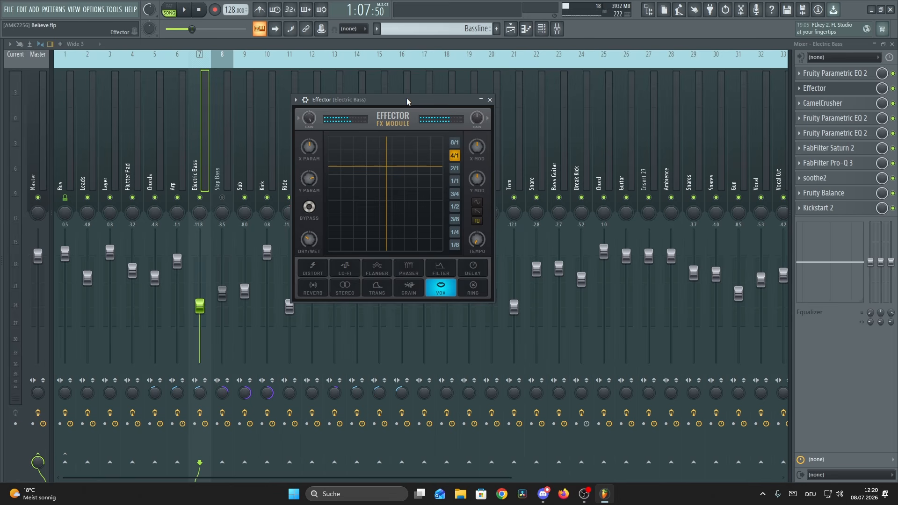
key(space)
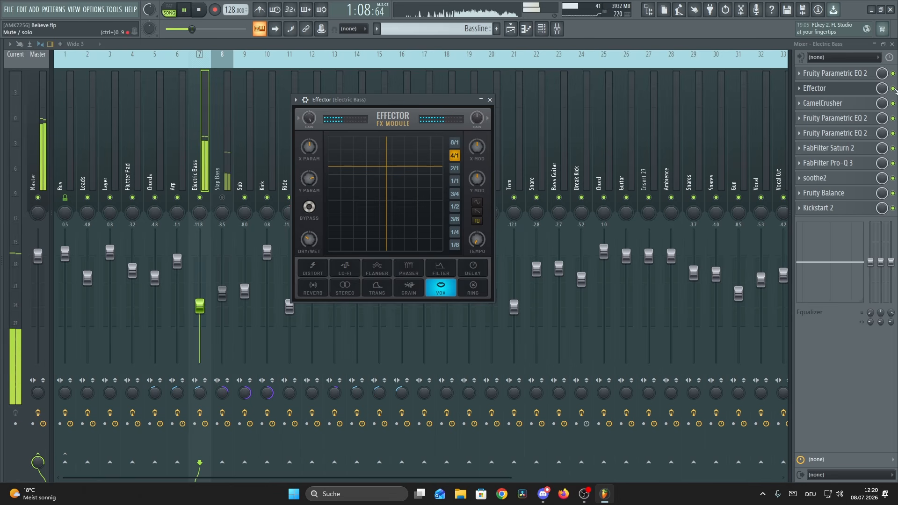
click(490, 99)
click(893, 89)
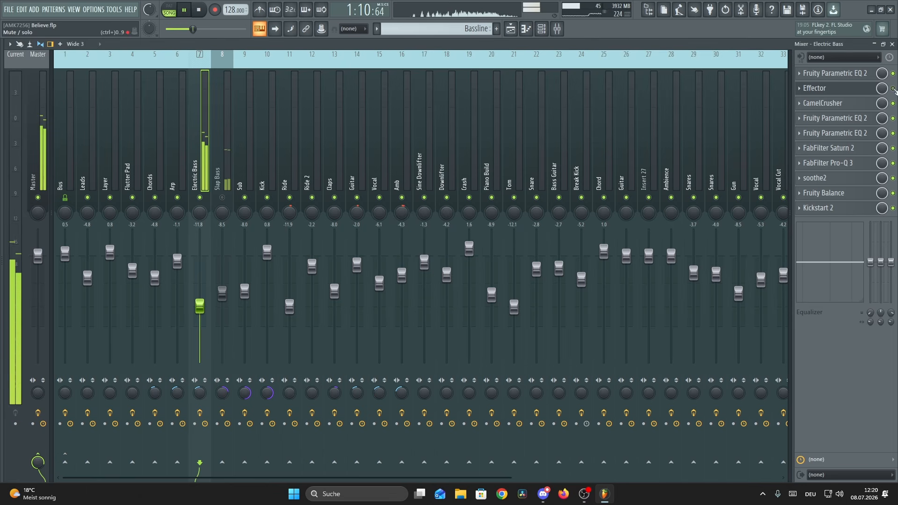
click(853, 89)
key(space)
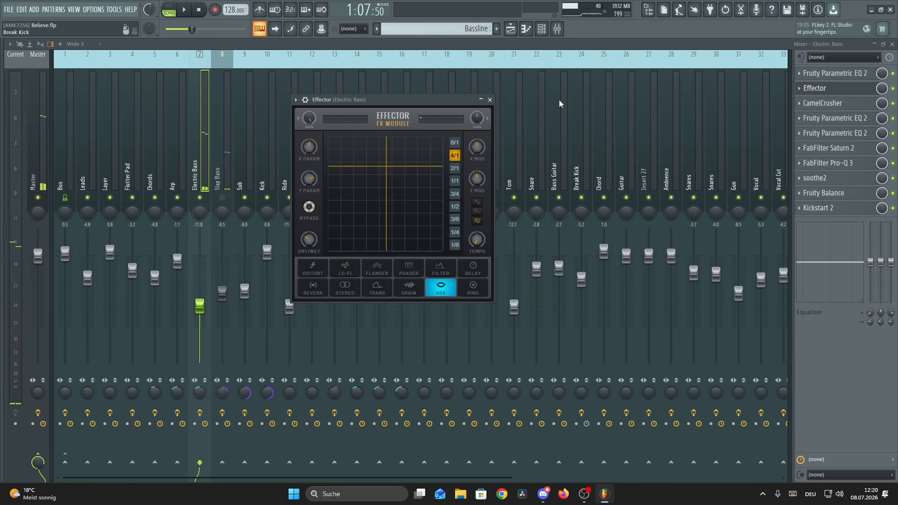
click(489, 99)
Step: Examine the distortion and compressor settings of CamelCrusher's Annihilate patch on the Electric Bass insert
click(823, 103)
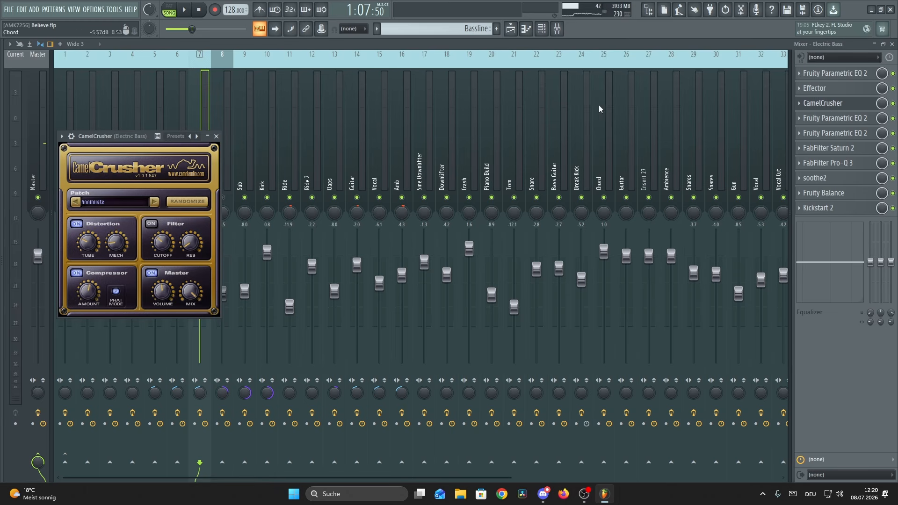
drag(122, 136, 354, 90)
click(448, 124)
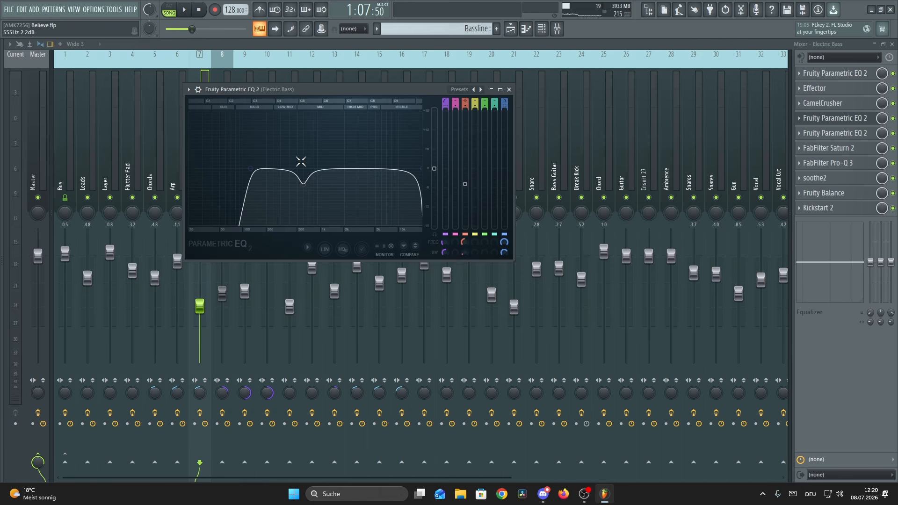
Step: Play the bassline with CamelCrusher and the Fruity Parametric EQ 2 after it each switched off and on, and stop playback
key(space)
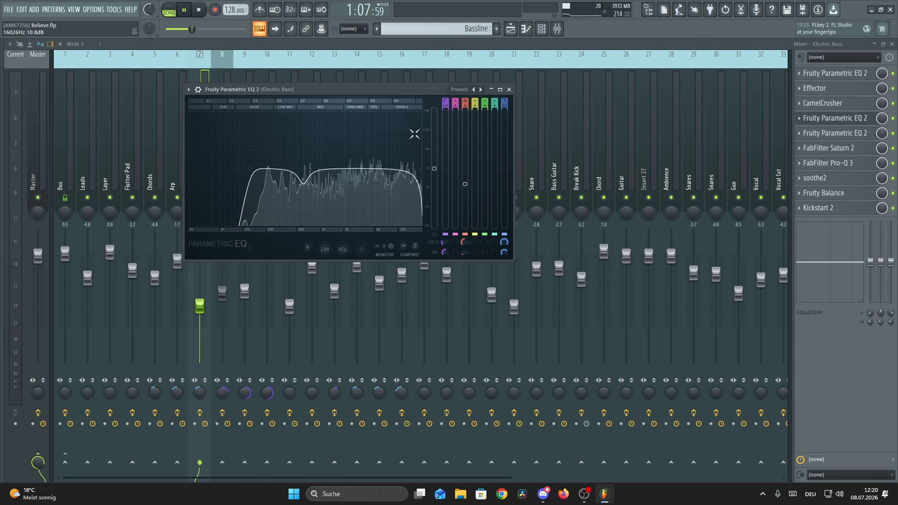
click(893, 89)
click(893, 89)
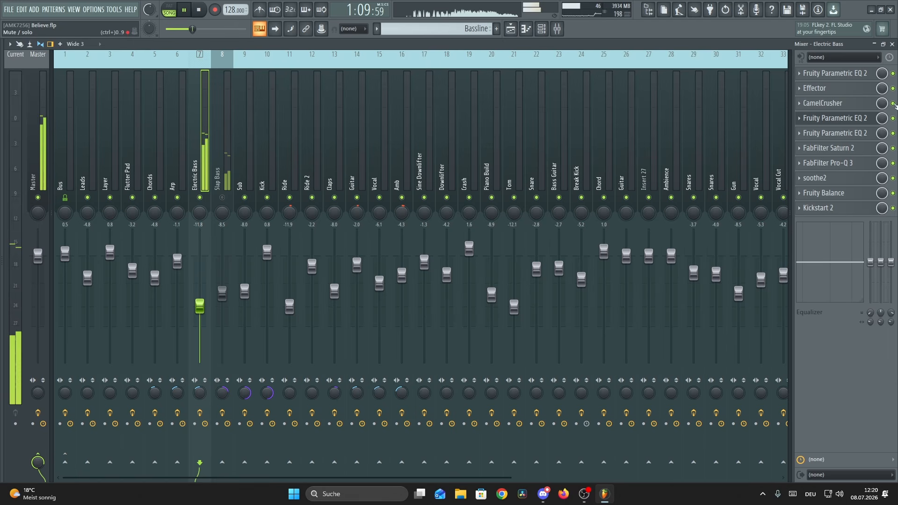
click(893, 118)
click(893, 118)
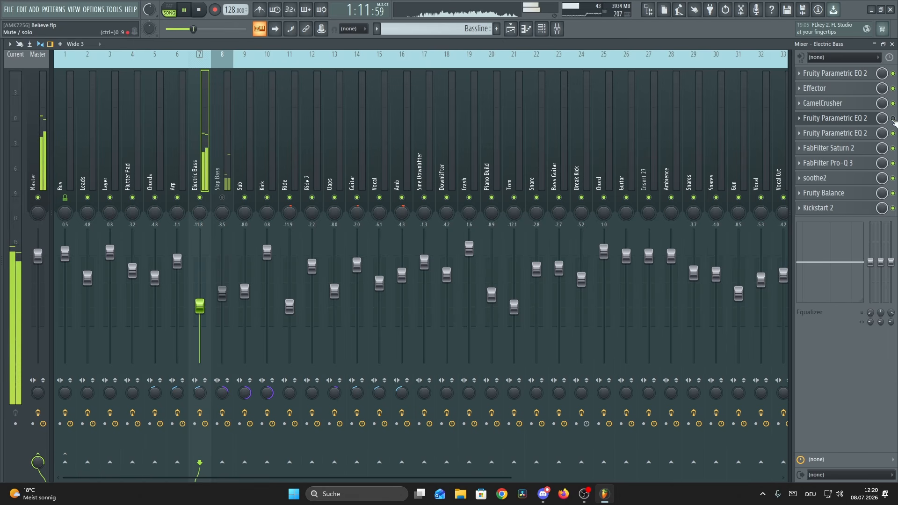
key(space)
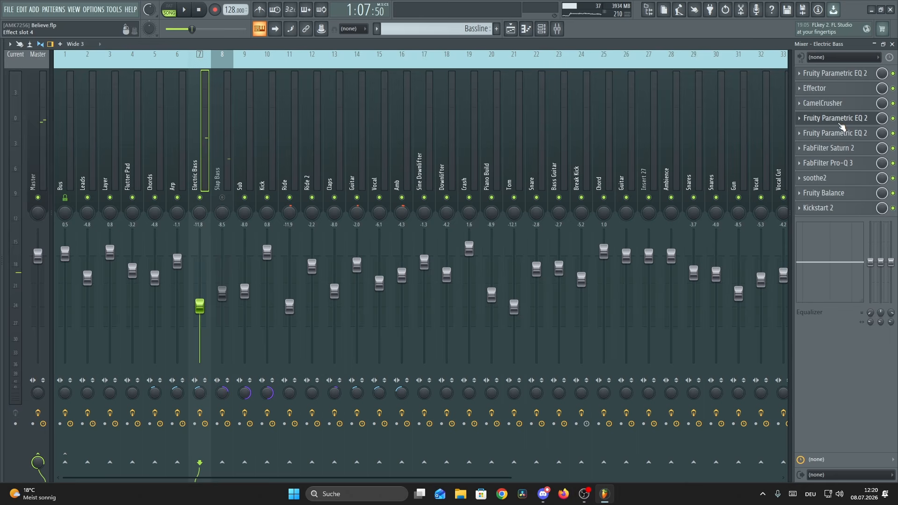
Step: Examine the last Fruity Parametric EQ 2 curve on the Electric Bass insert and compare the bassline with it bypassed and enabled
click(841, 125)
drag(380, 110, 394, 95)
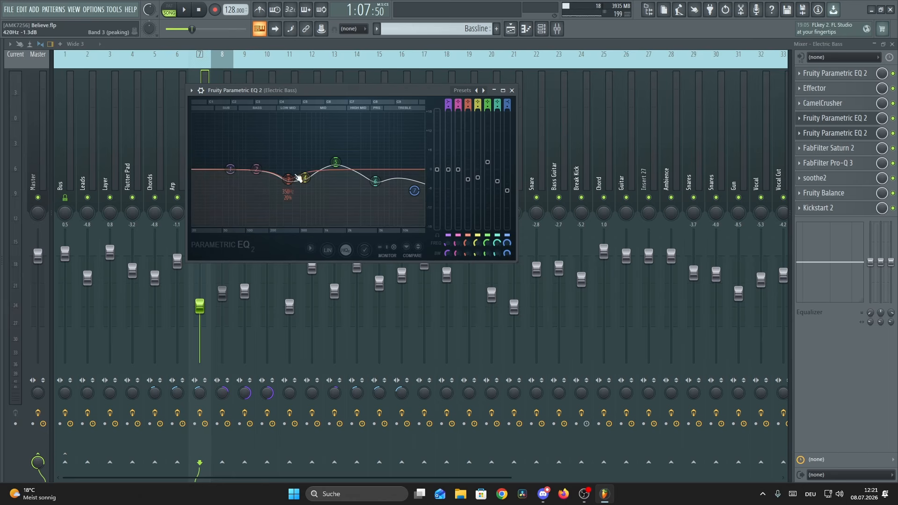
key(space)
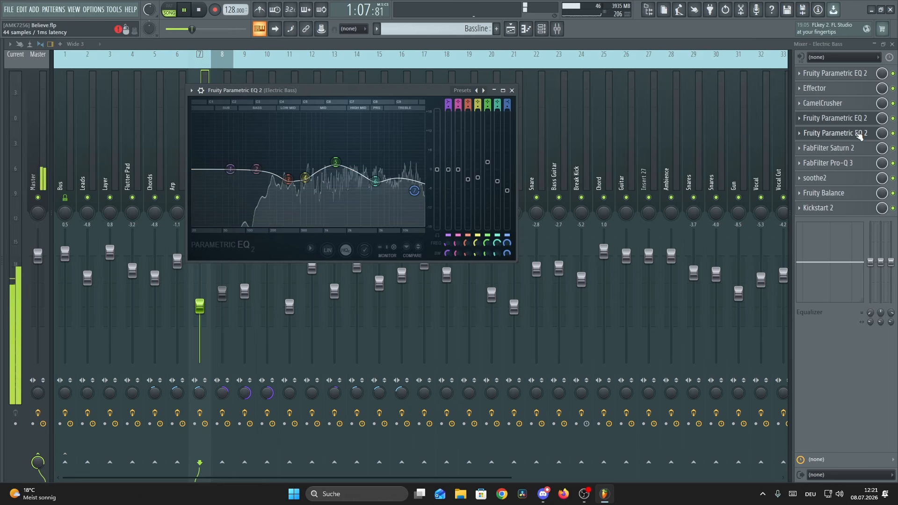
click(893, 133)
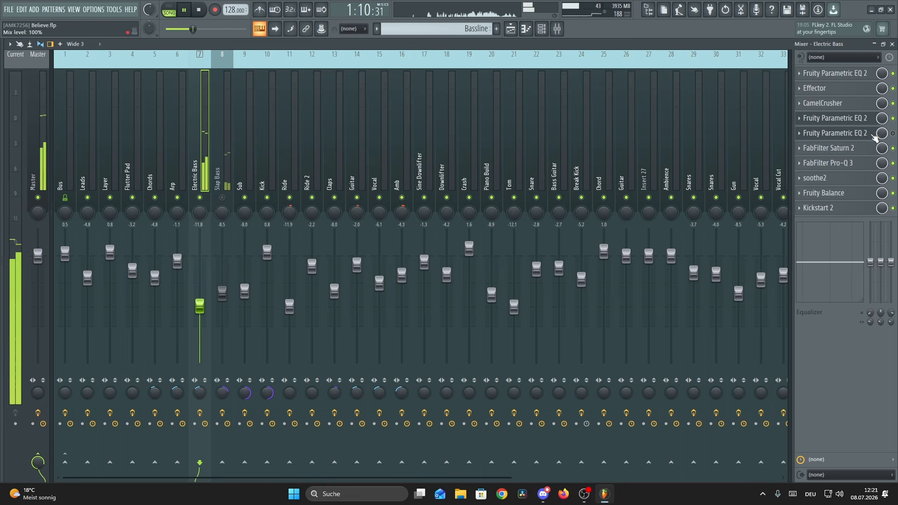
click(861, 134)
click(893, 133)
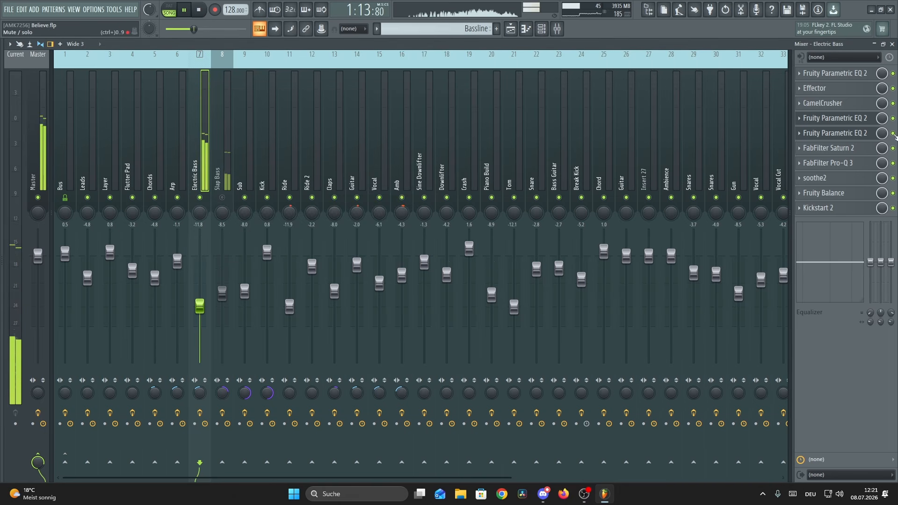
key(space)
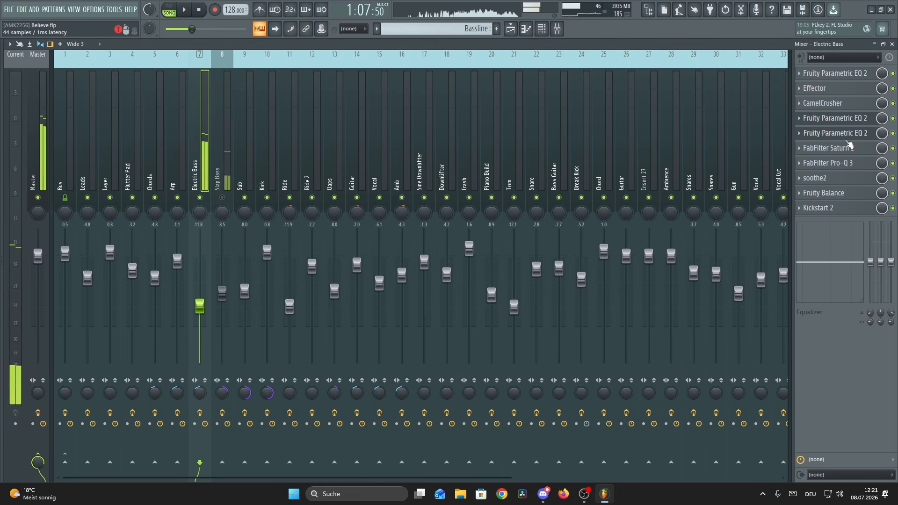
Step: Examine FabFilter Saturn 2's Electric Bassline preset on the Electric Bass insert and compare the bassline with it bypassed and enabled
click(841, 148)
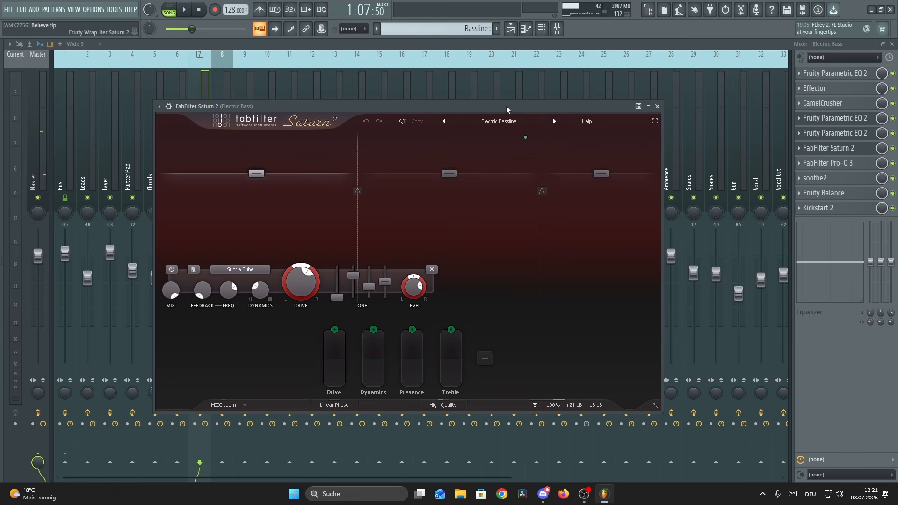
drag(507, 105, 516, 80)
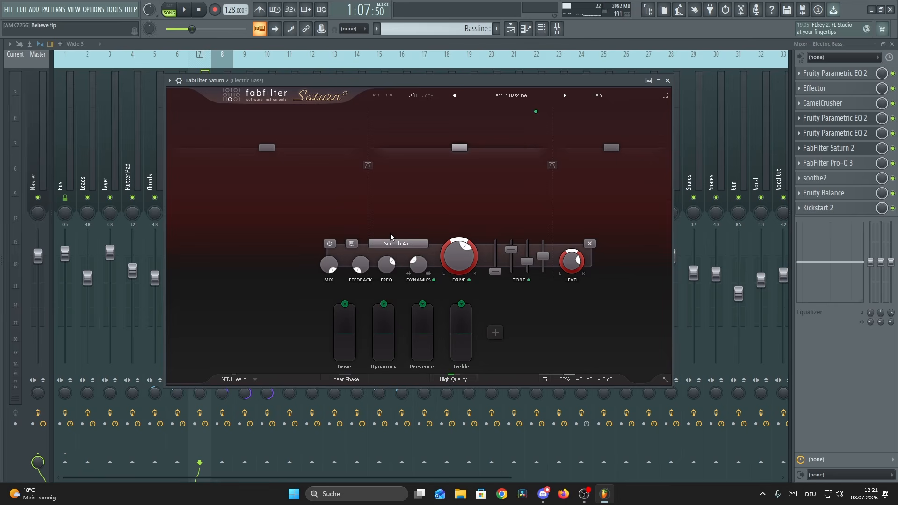
click(893, 149)
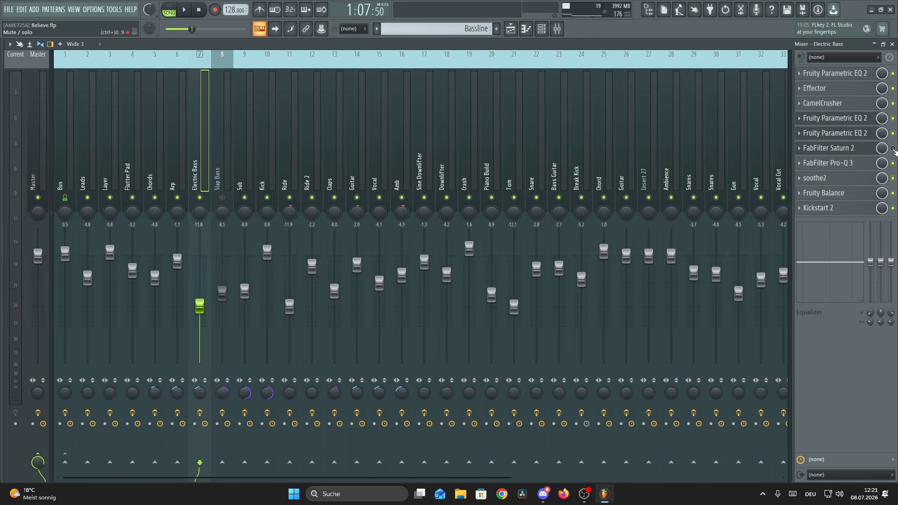
key(space)
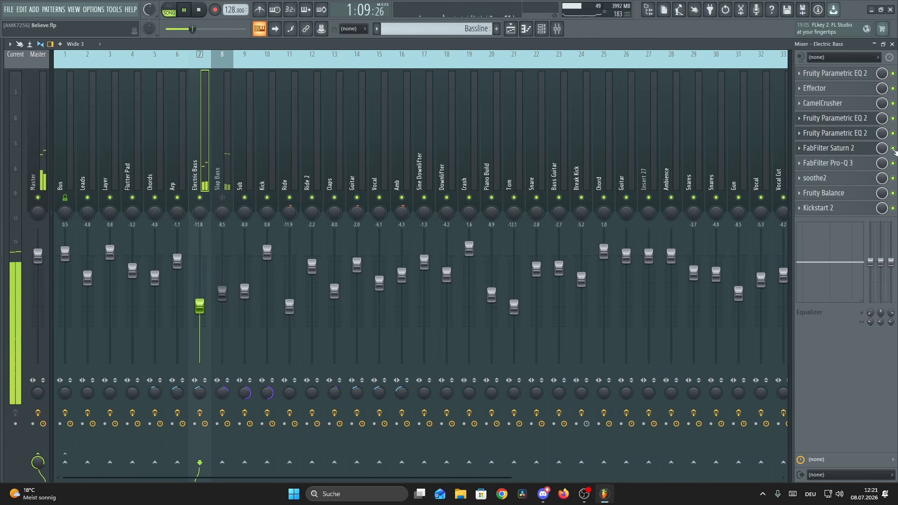
key(space)
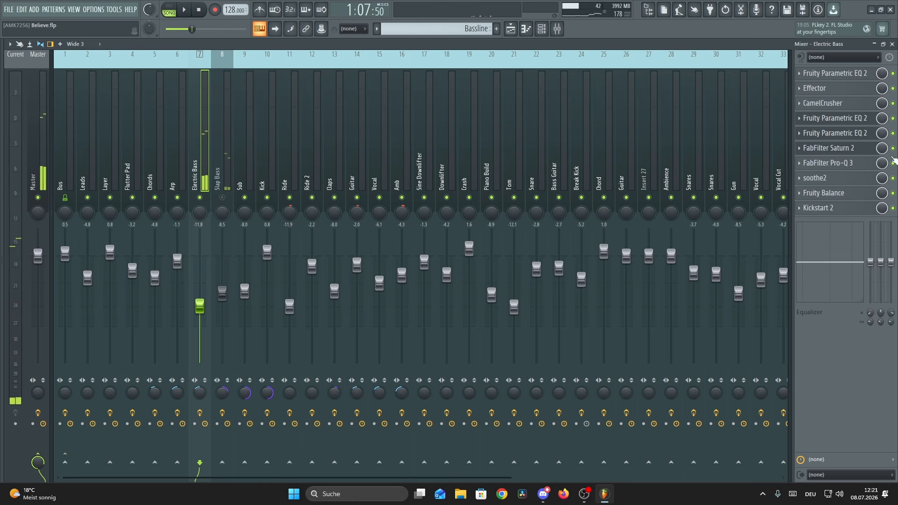
Step: Examine the FabFilter Pro-Q 3 curve on the Electric Bass insert, auditioning individual EQ bands such as 575.98 Hz and 2339.2 Hz during playback
click(829, 163)
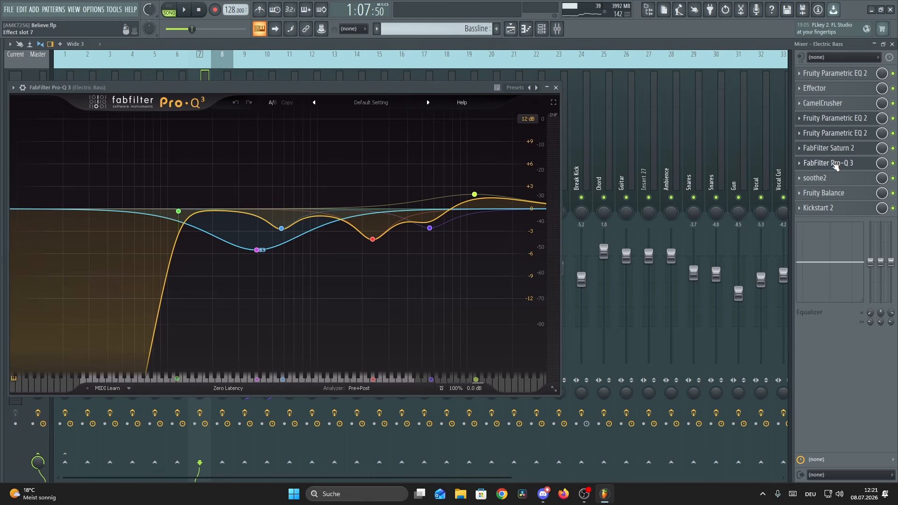
drag(382, 89, 424, 75)
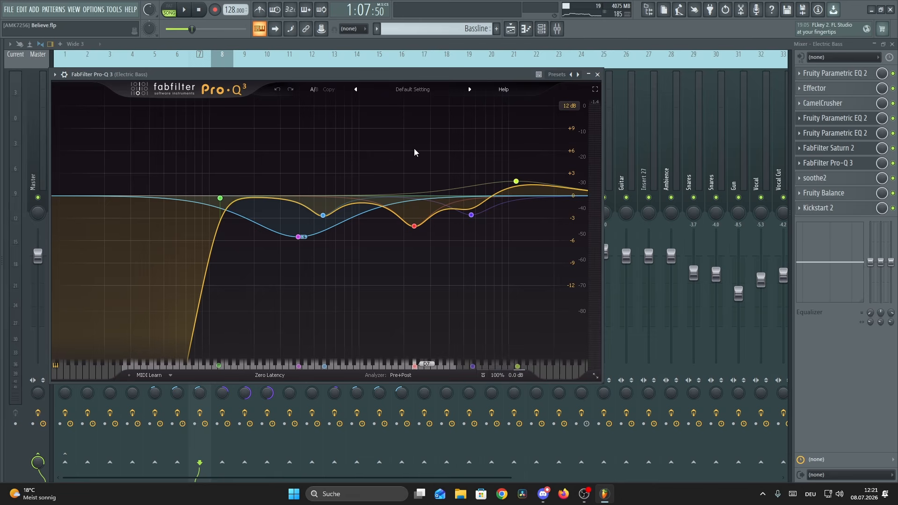
key(space)
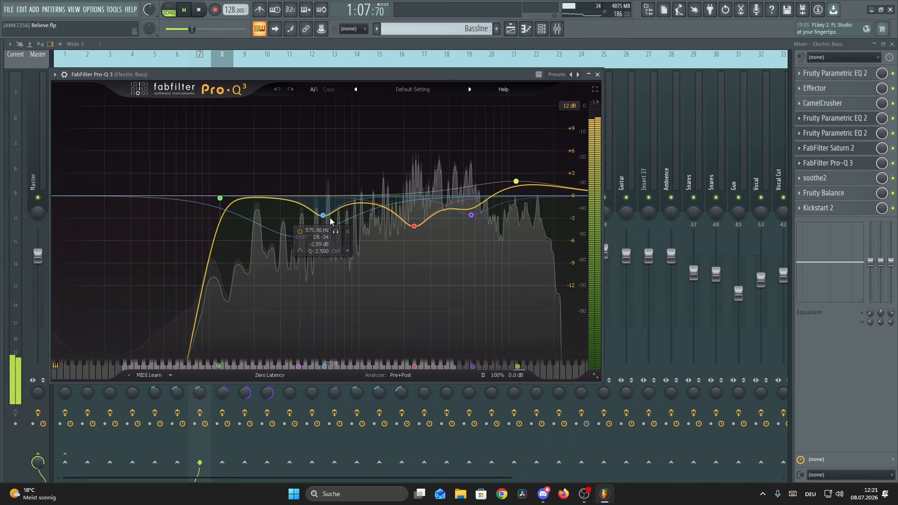
click(336, 231)
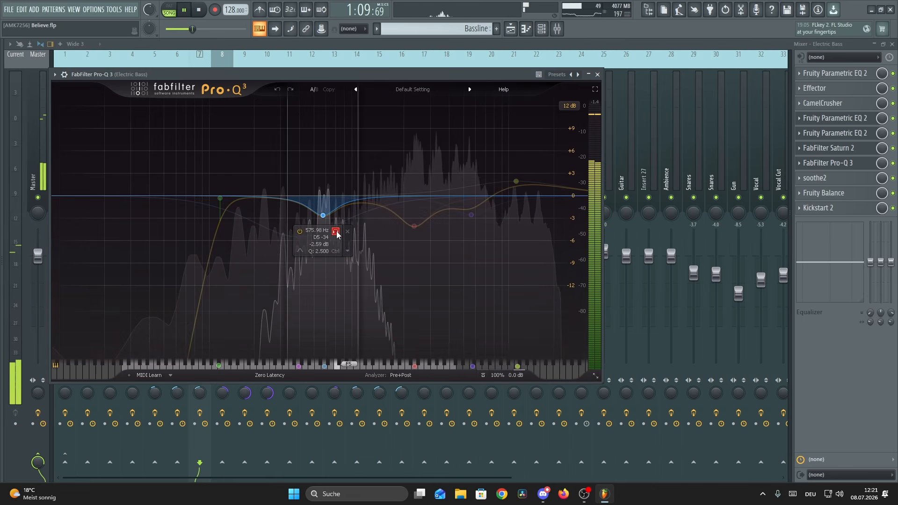
click(427, 243)
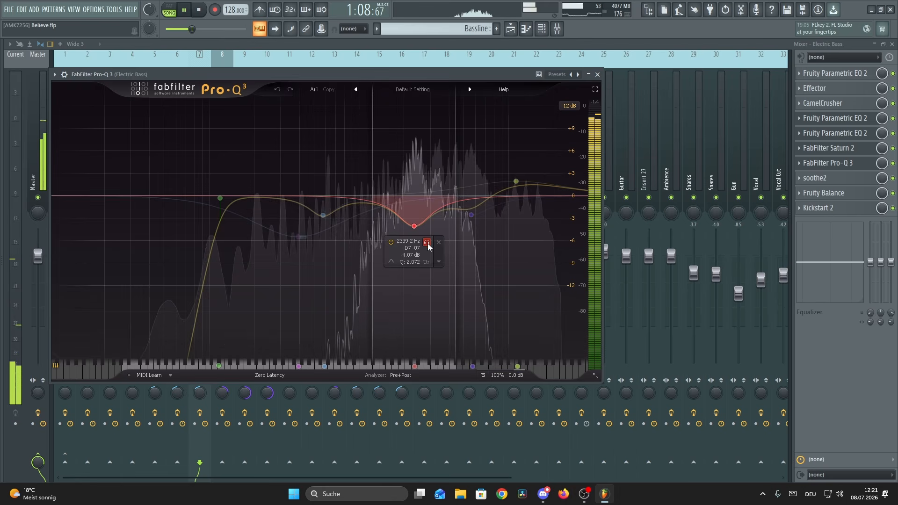
click(483, 232)
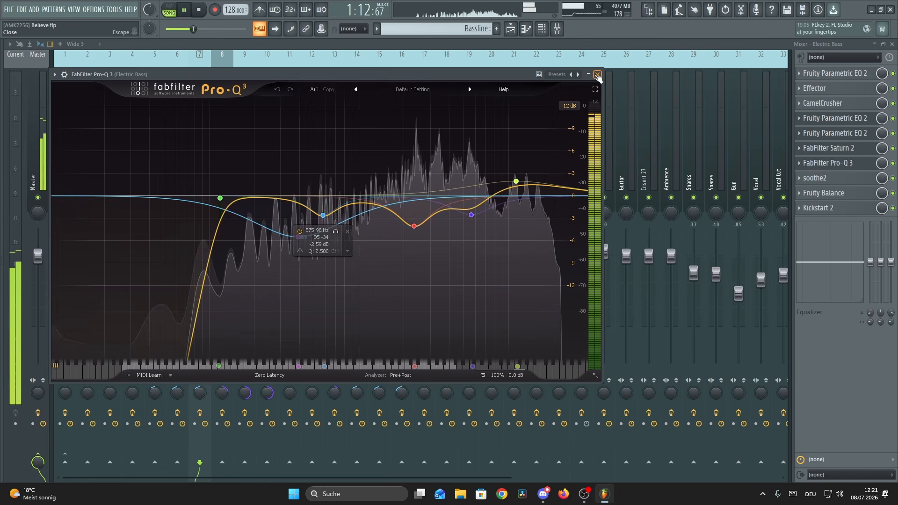
click(598, 75)
click(828, 163)
click(828, 163)
Step: Examine soothe2's settings on the Electric Bass insert and compare the bassline with its internal bypass on and off
click(814, 178)
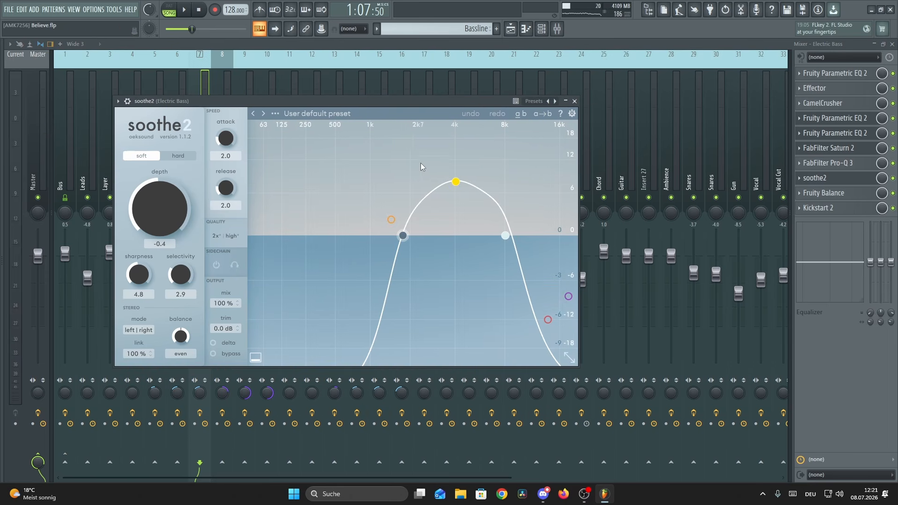
click(231, 355)
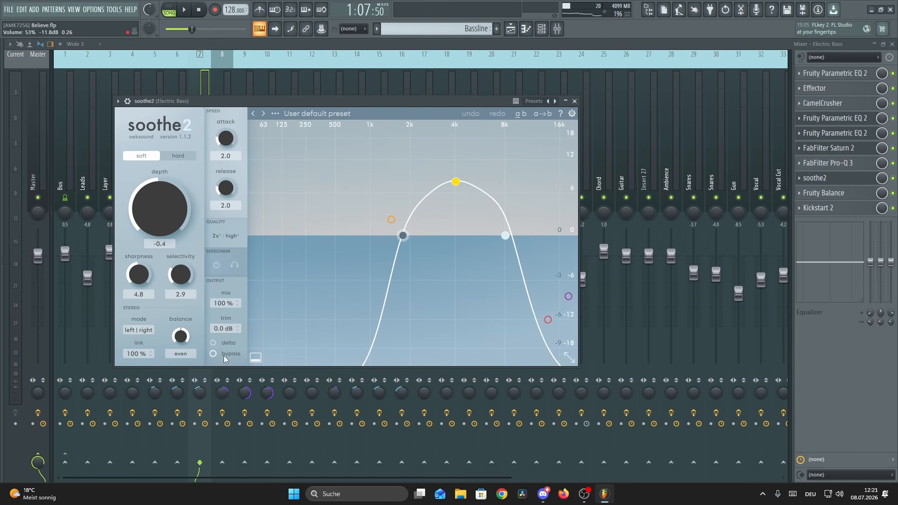
key(space)
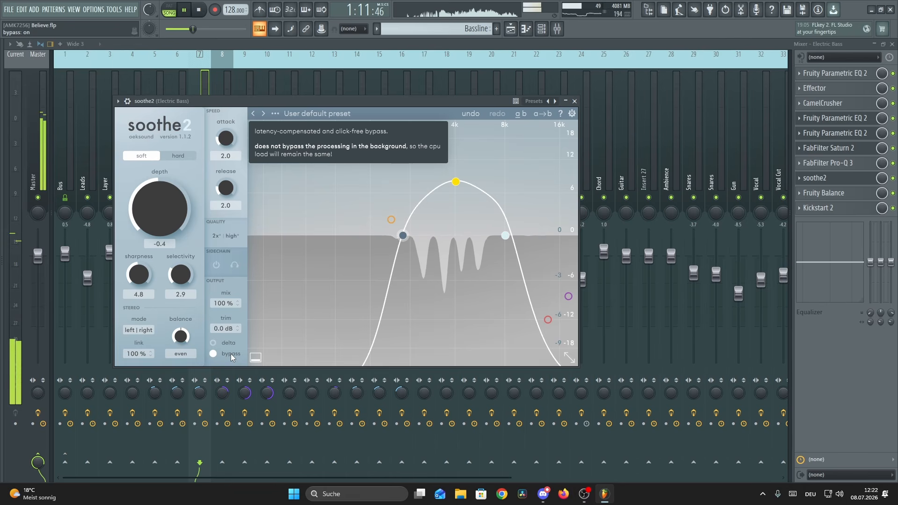
key(space)
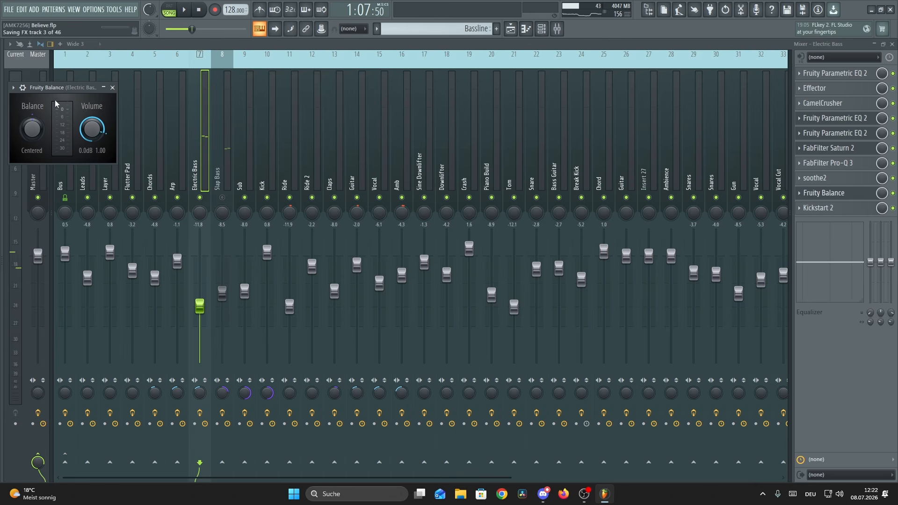
Step: Examine the Fruity Balance and Kickstart 2 settings at the end of the Electric Bass effect chain
drag(65, 88, 385, 144)
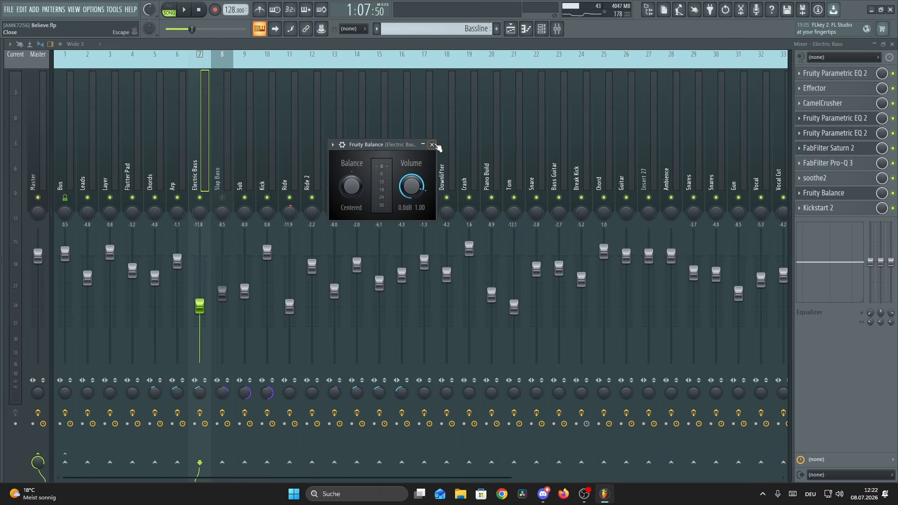
click(431, 145)
click(832, 209)
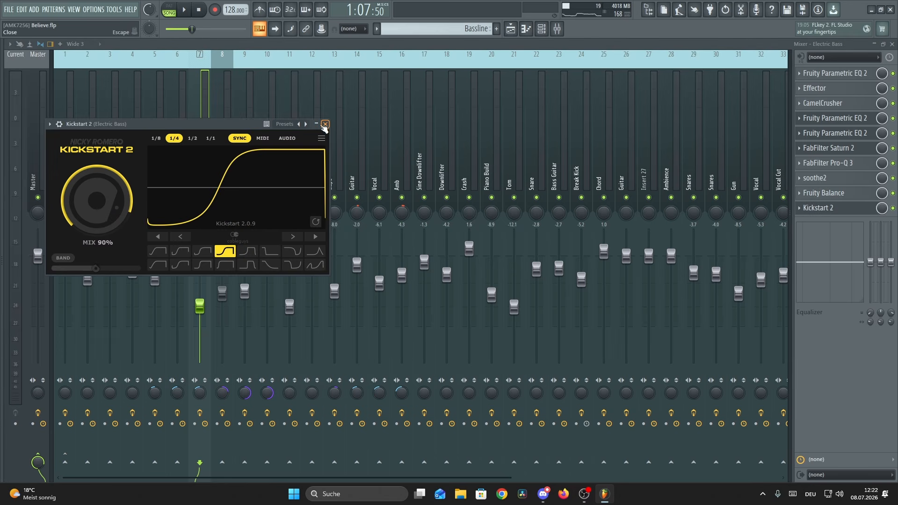
click(325, 124)
Step: Solo the Slap Bass insert and play the bassline while examining the low cut in its first Fruity Parametric EQ 2
click(224, 172)
click(849, 73)
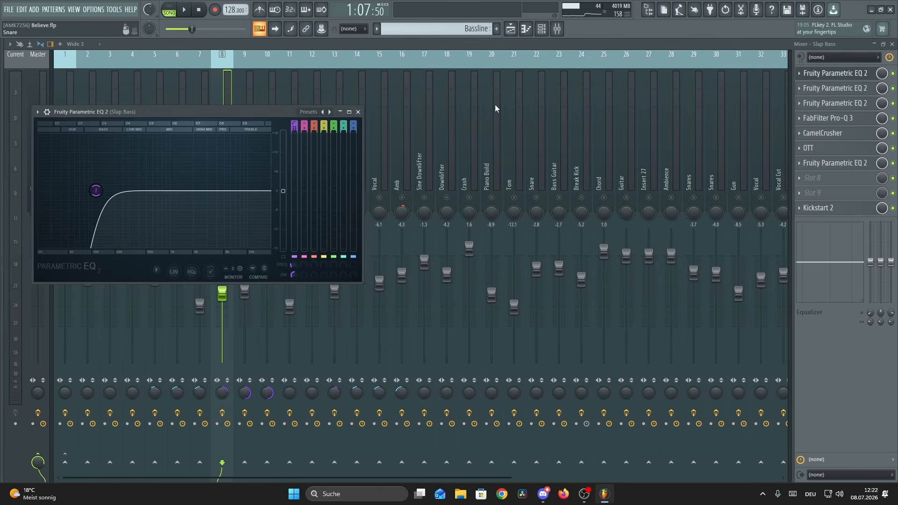
drag(112, 108, 279, 82)
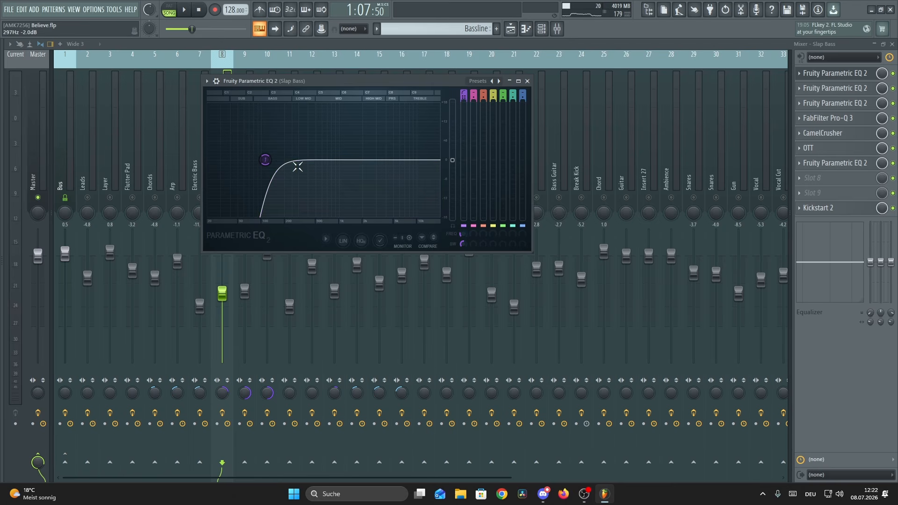
key(space)
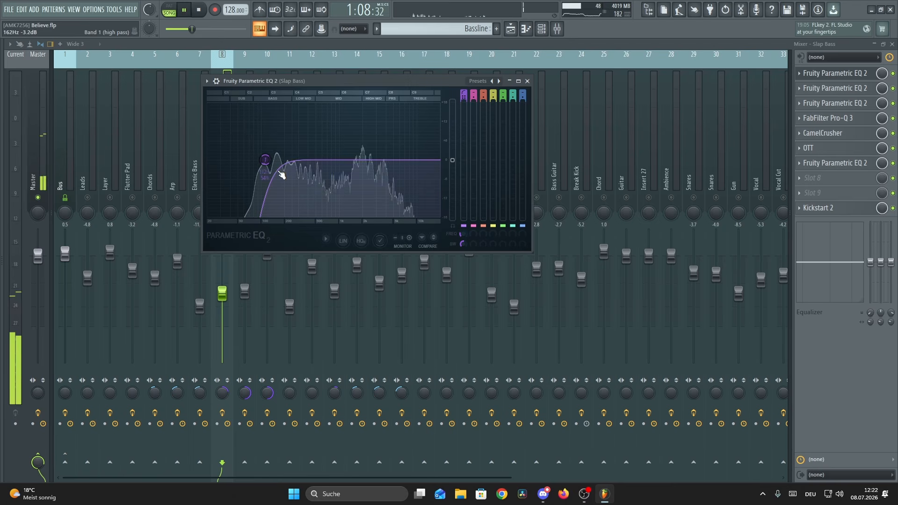
key(space)
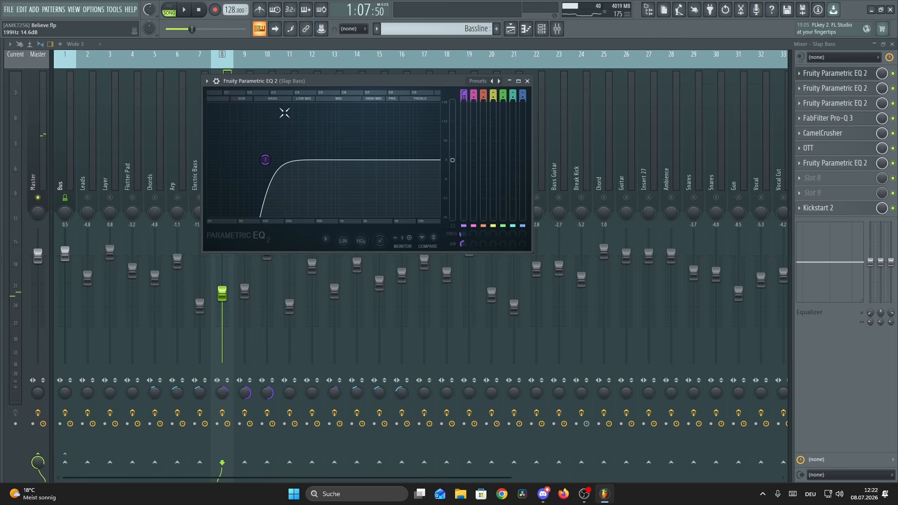
click(527, 81)
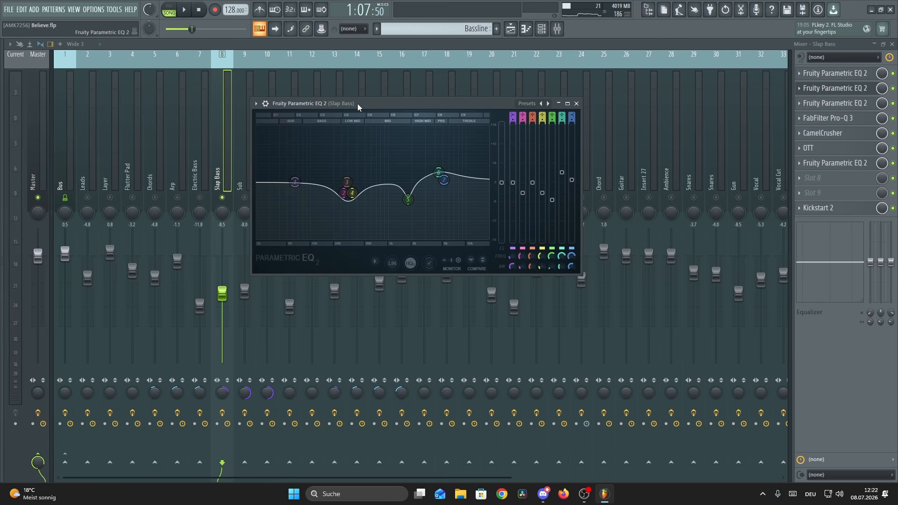
Step: Examine the multi-band Fruity Parametric EQ 2 curve with its mid cuts and high boost on the Slap Bass insert during playback
drag(357, 104, 355, 86)
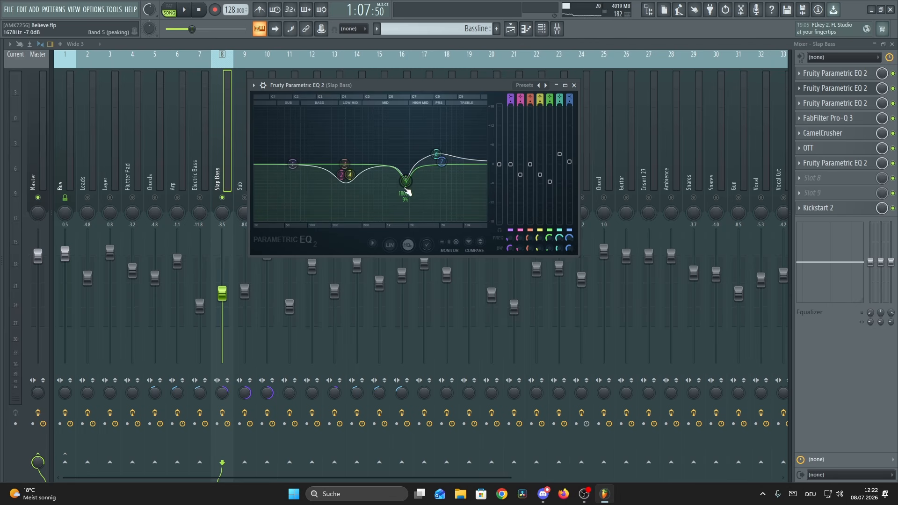
key(space)
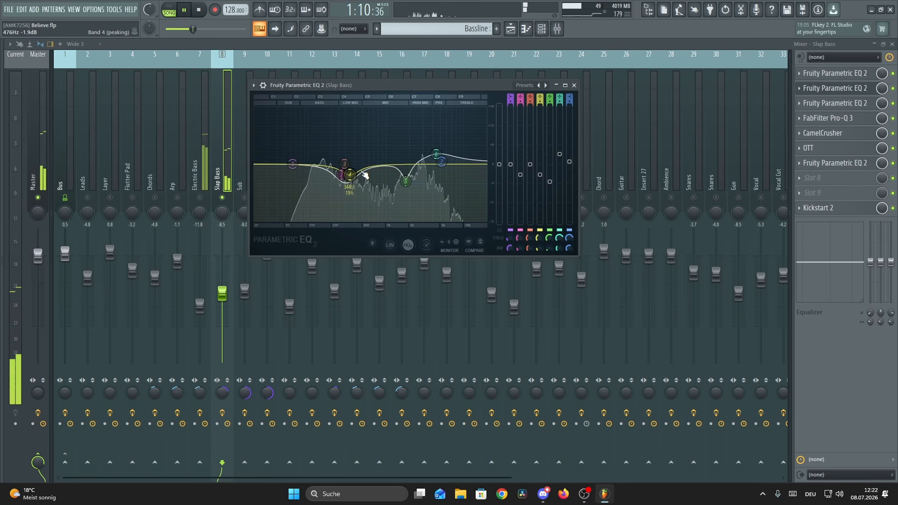
key(space)
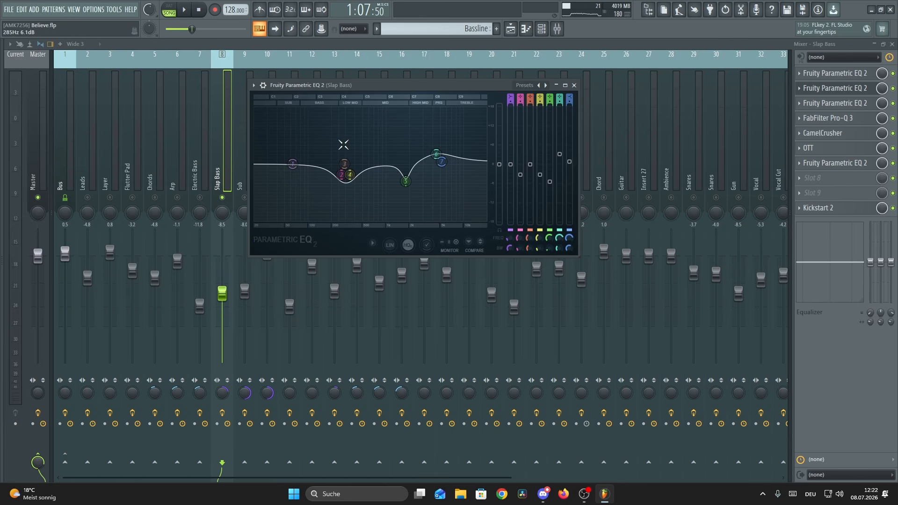
click(575, 85)
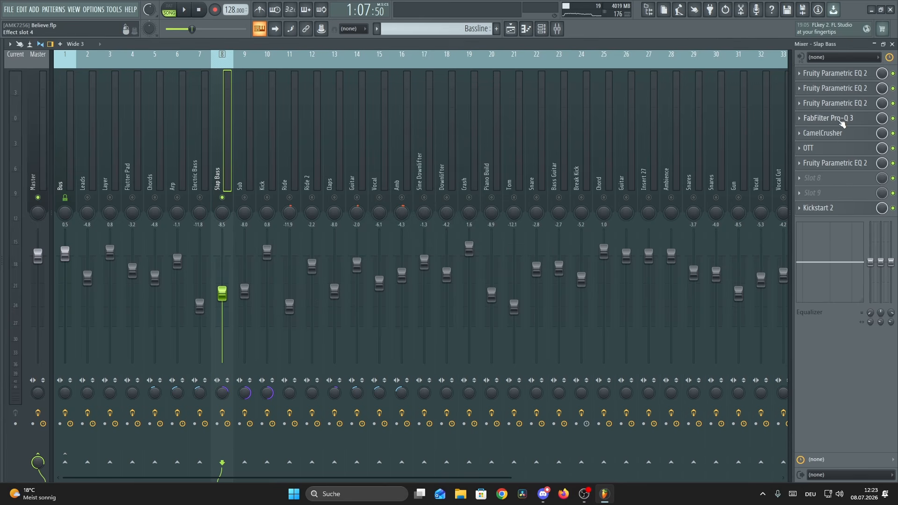
Step: Examine the FabFilter Pro-Q 3, CamelCrusher, OTT and Kickstart 2 settings on the Slap Bass insert
click(842, 123)
click(630, 160)
click(826, 134)
drag(136, 150, 336, 127)
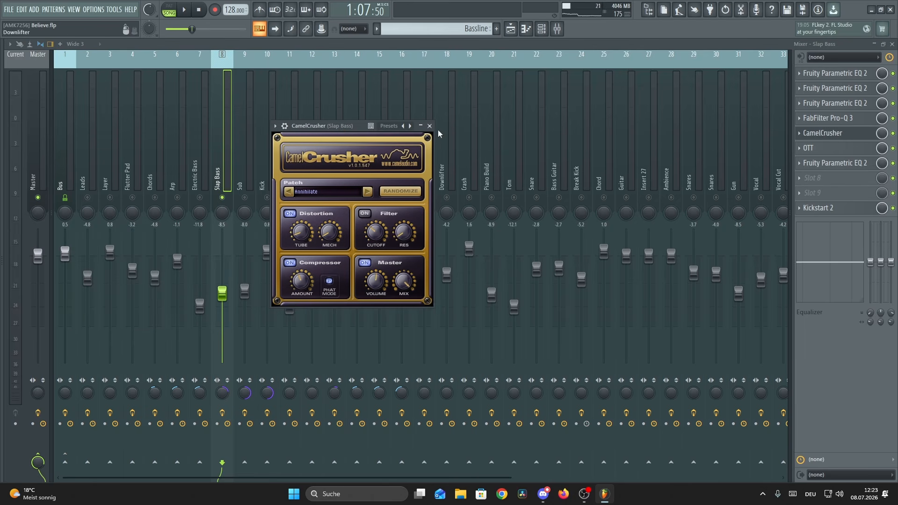
click(435, 126)
click(835, 149)
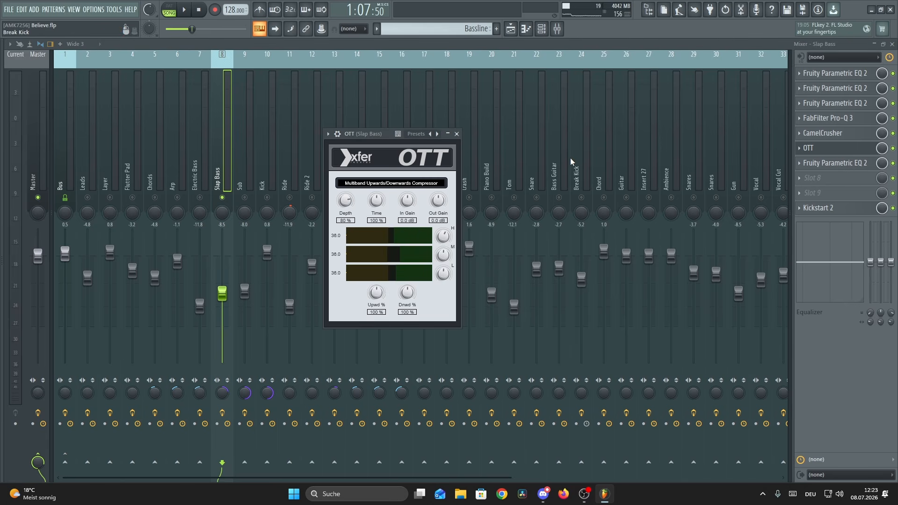
click(824, 208)
click(326, 124)
Step: Play the slap bass alone, unmute the Electric Bass insert, and compare the layered bassline with and without the slap bass
key(space)
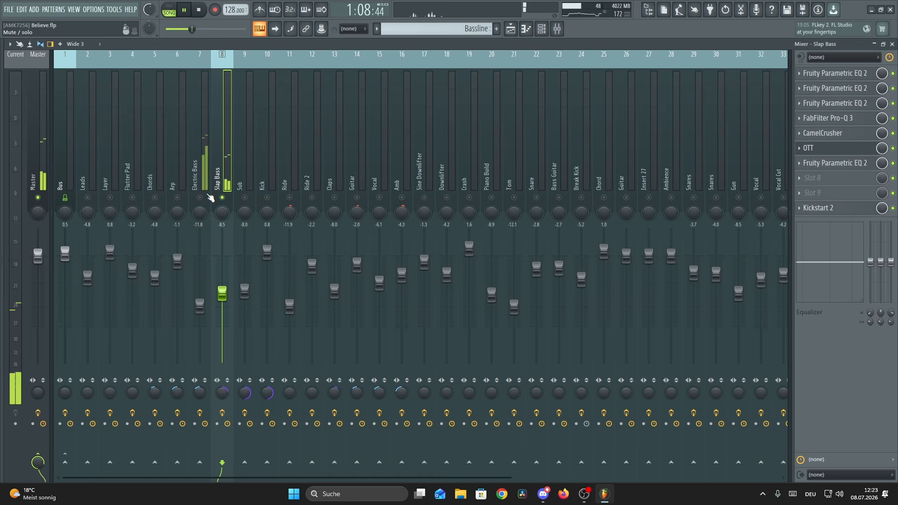
click(200, 197)
click(196, 184)
click(220, 185)
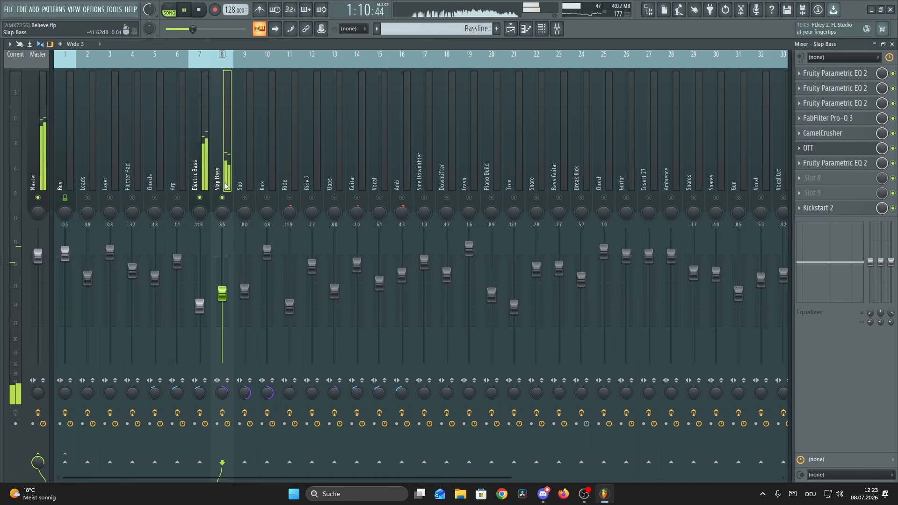
click(222, 197)
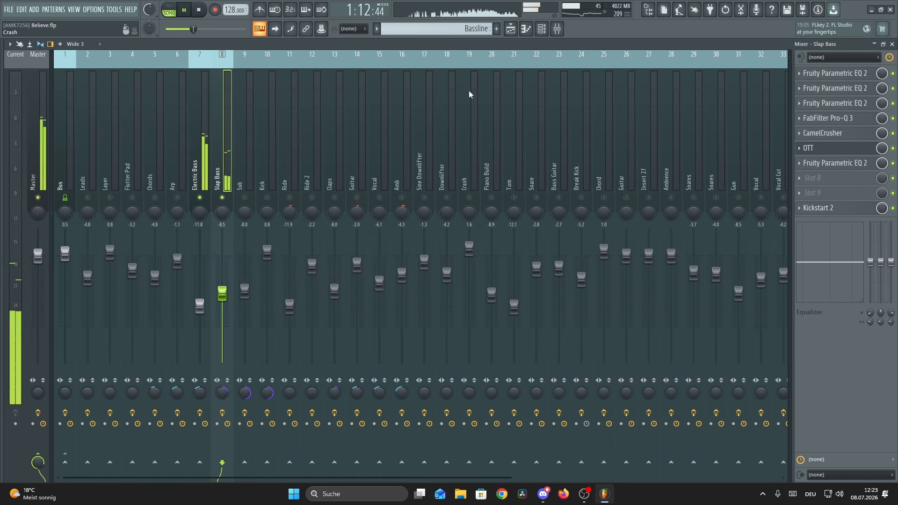
Step: Unmute the Layer, Chords, Saw Leads and Vocal Cut tracks in the playlist during playback and return to the mixer
click(510, 29)
scroll(245, 185, up, 5)
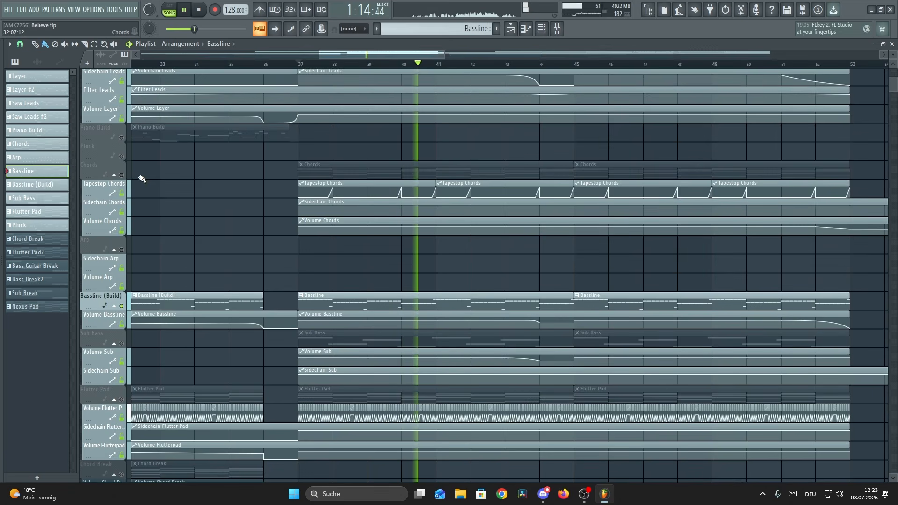
scroll(246, 246, up, 4)
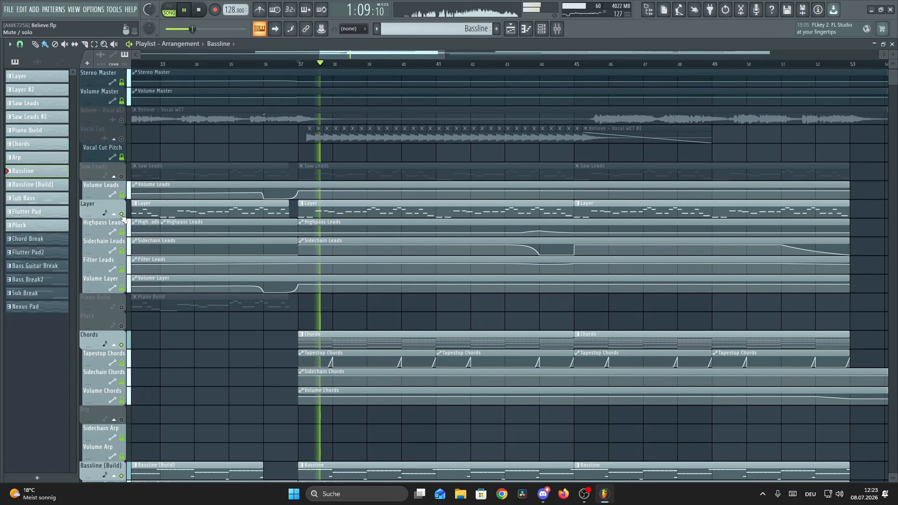
click(121, 177)
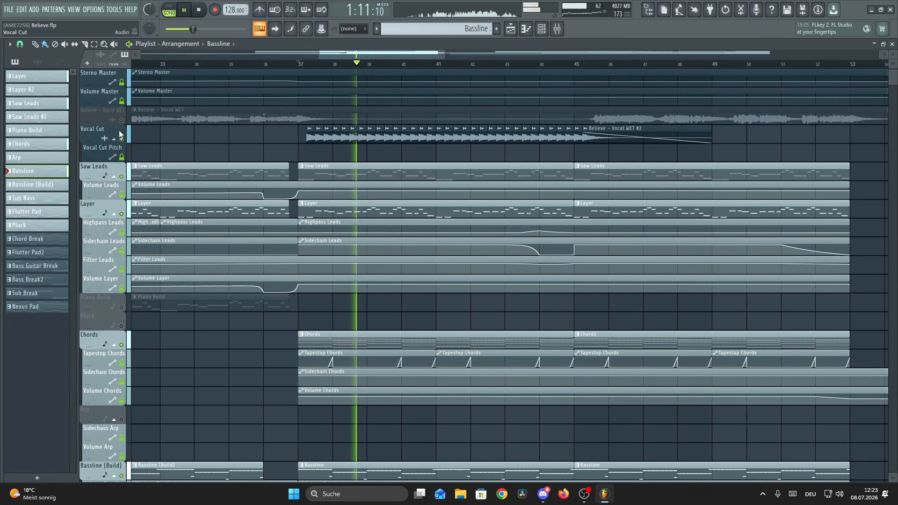
click(121, 139)
click(558, 29)
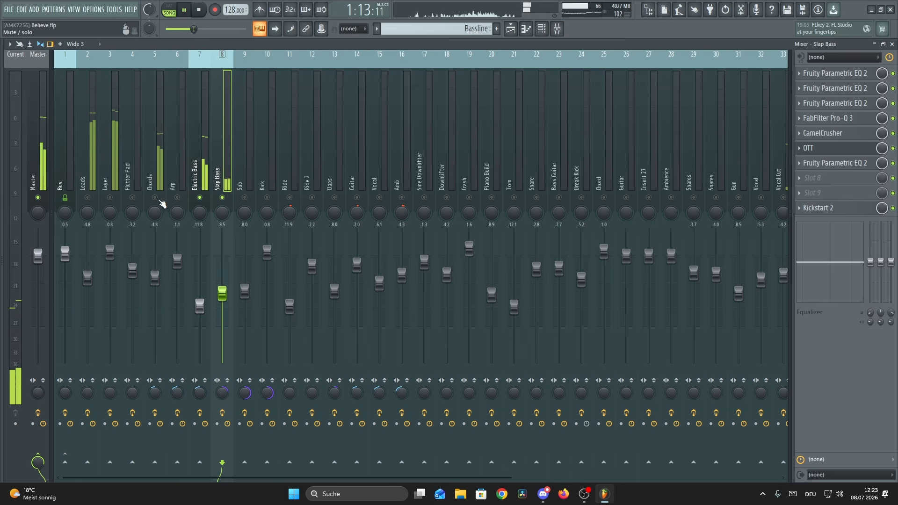
Step: Restore all mixer inserts during playback and compare the drop with and without the Electric Bass and Slap Bass inserts
click(157, 200)
right_click(156, 198)
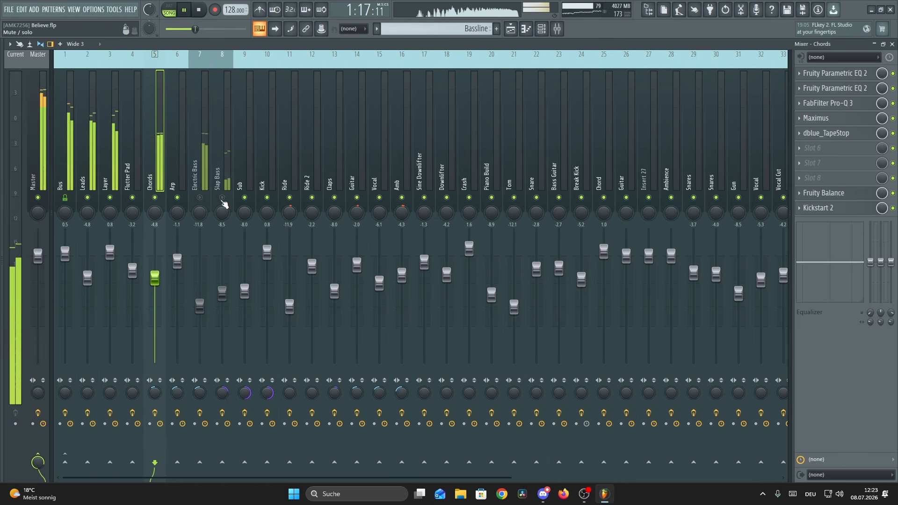
click(204, 180)
Step: Examine the Bassline clips and their Volume Bassline automation in the playlist and stop playback
click(516, 31)
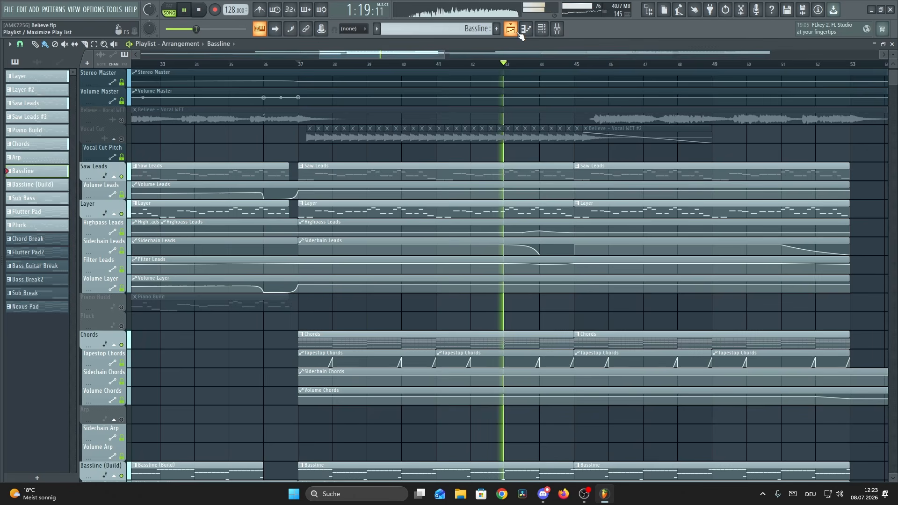
scroll(867, 84, down, 5)
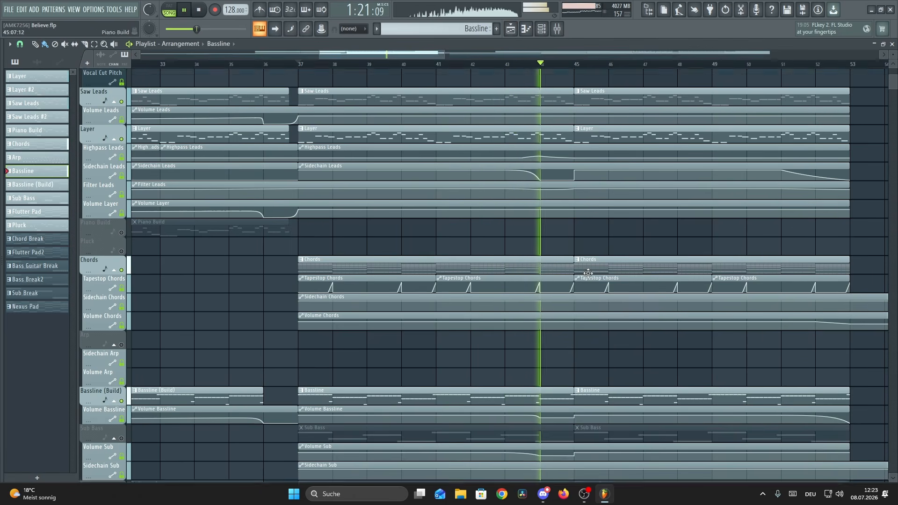
scroll(845, 145, up, 4)
key(space)
scroll(722, 234, down, 5)
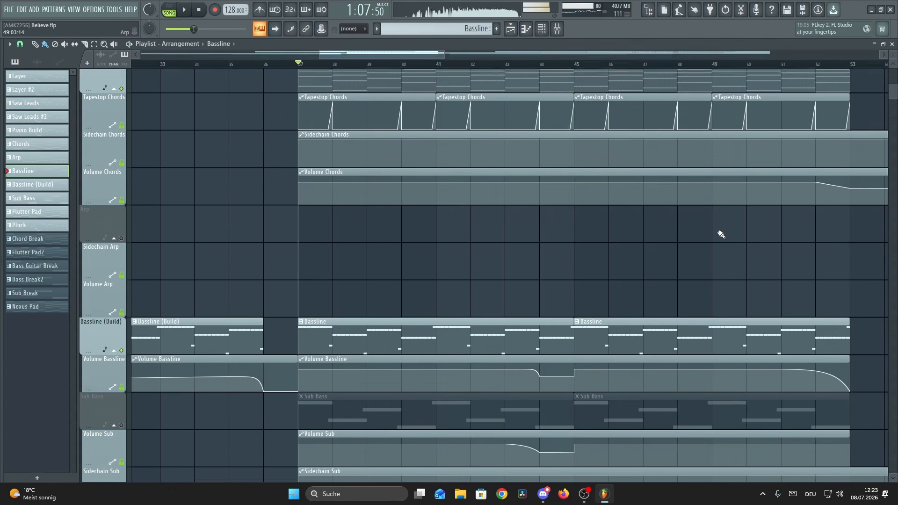
scroll(479, 197, up, 2)
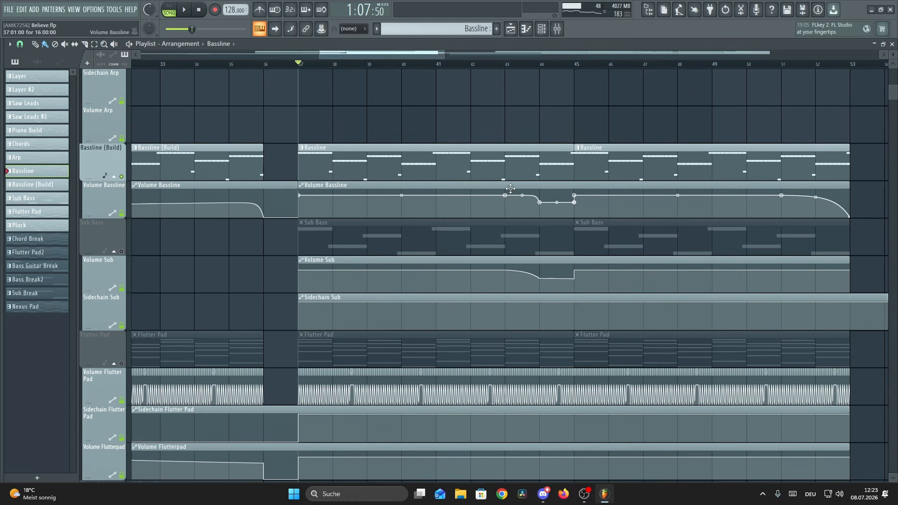
scroll(453, 205, down, 1)
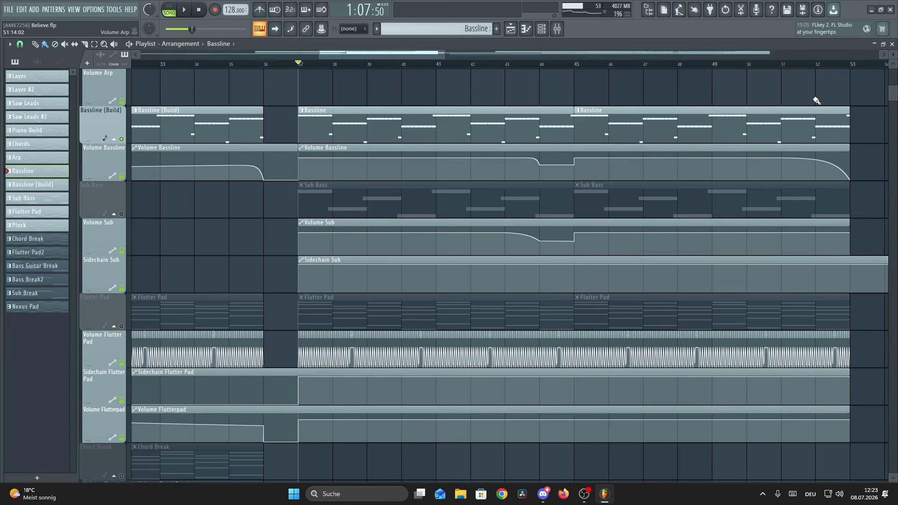
Step: Solo the Sub Bass track and view its notes in the piano roll and its Sylenth1 #7 instrument
drag(893, 54, 893, 43)
right_click(121, 183)
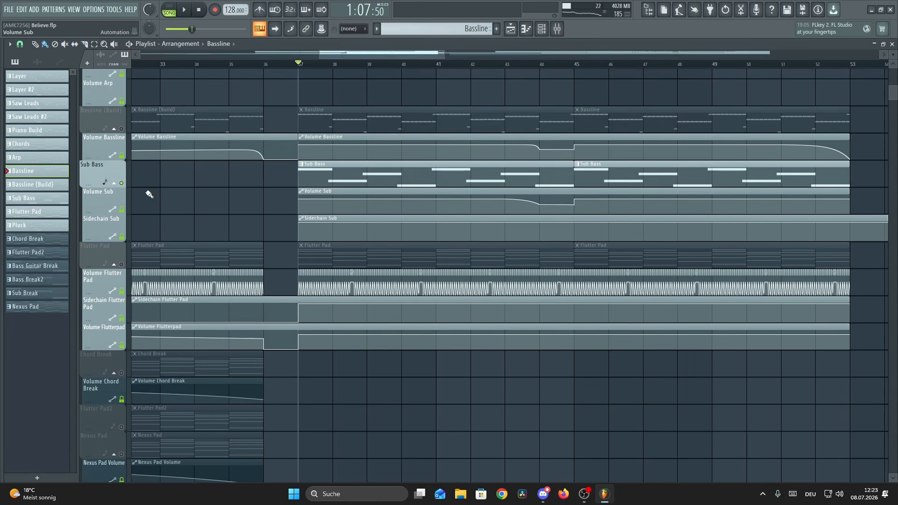
double_click(318, 174)
key(F6)
drag(455, 123, 469, 123)
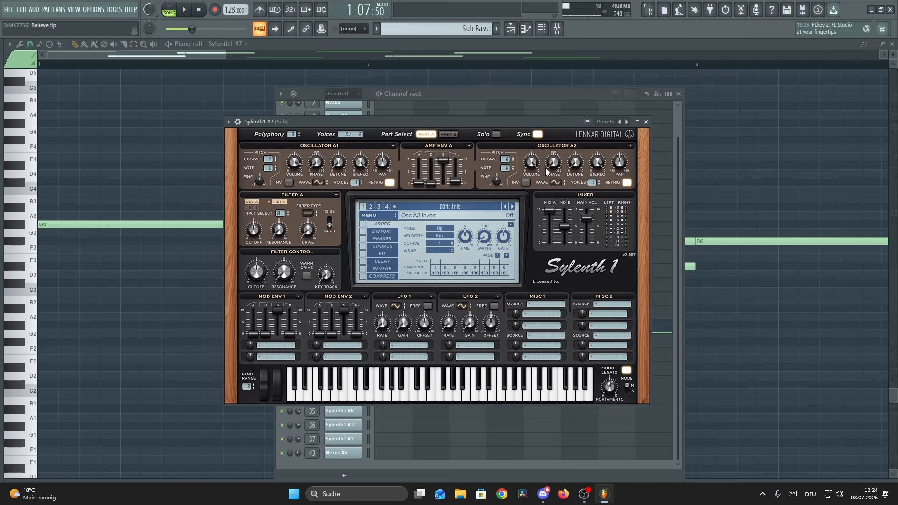
Step: Examine the Fruity Parametric EQ 2 curve and the FabFilter Saturn 2 Warm Tape saturation on the Sub insert, with brief playback
key(F9)
click(831, 74)
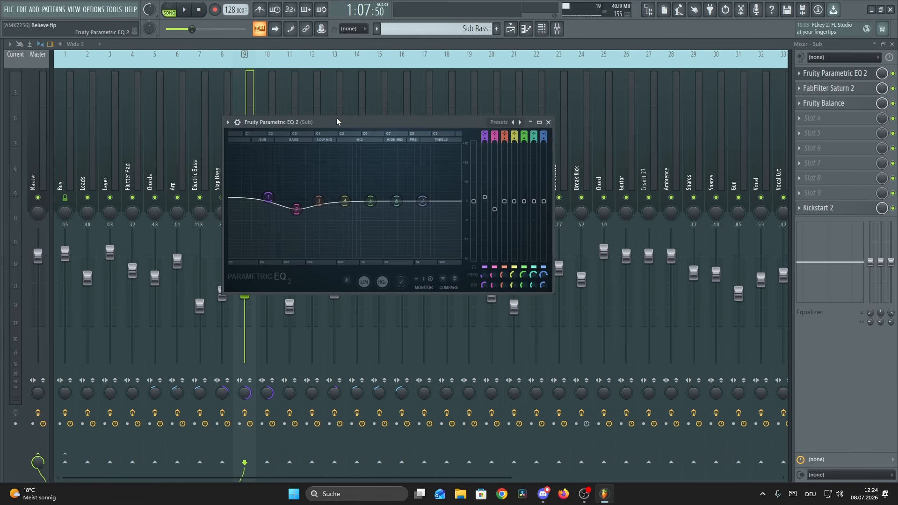
drag(337, 122, 356, 107)
click(850, 92)
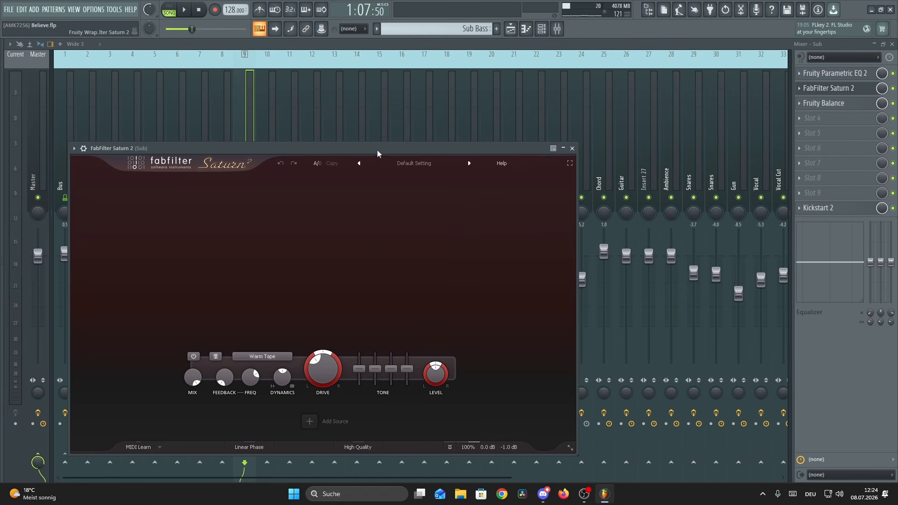
drag(377, 150, 422, 89)
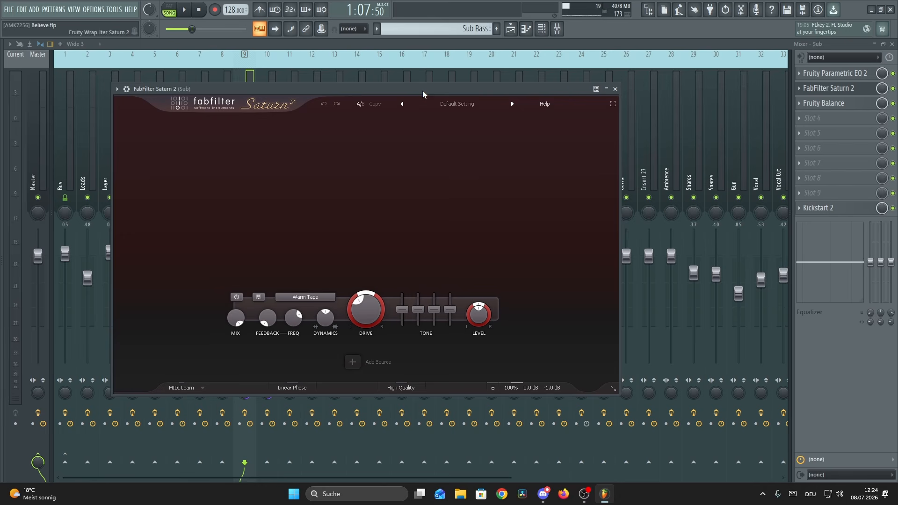
key(space)
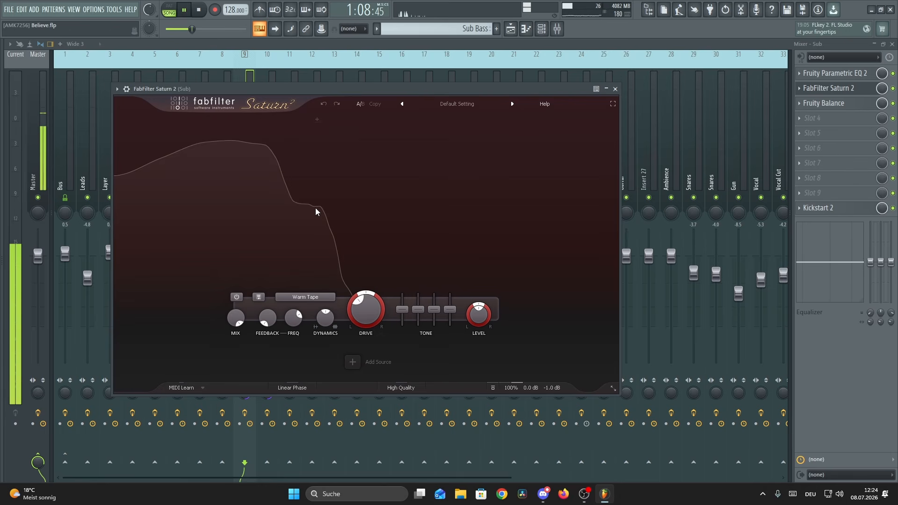
key(space)
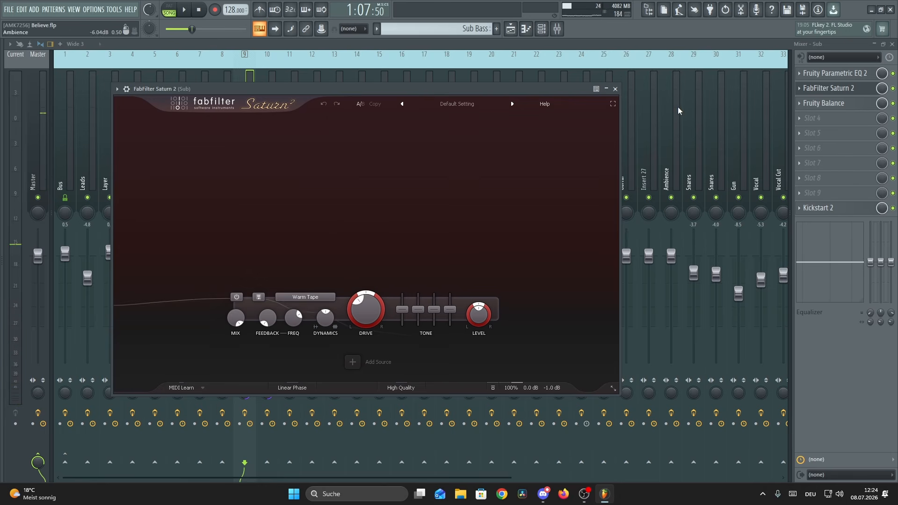
Step: Examine Fruity Balance and the Kickstart 2 sidechain curve on the Sub insert, playing the sub bass alone
click(829, 104)
click(185, 160)
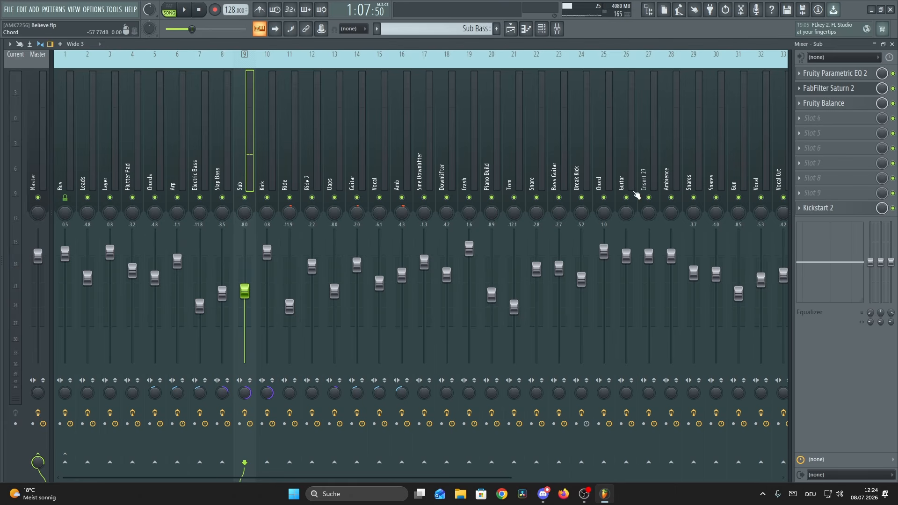
click(828, 208)
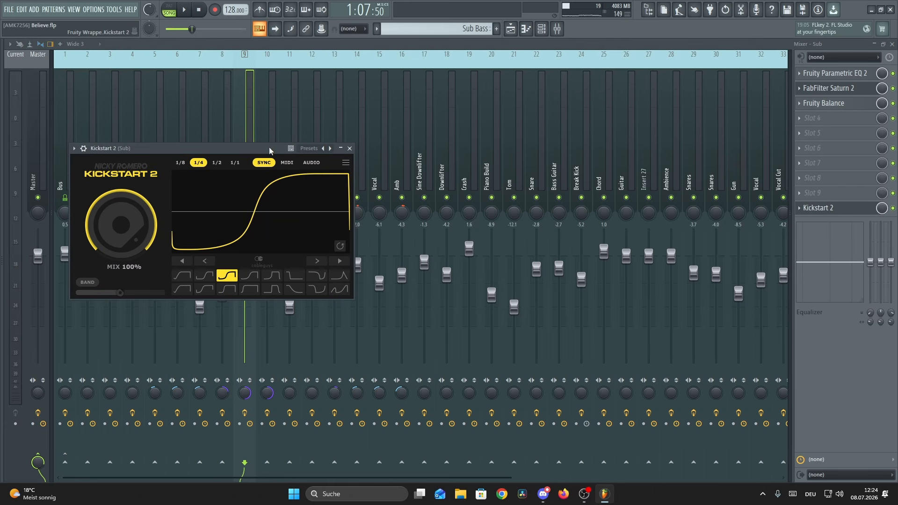
drag(270, 150, 406, 141)
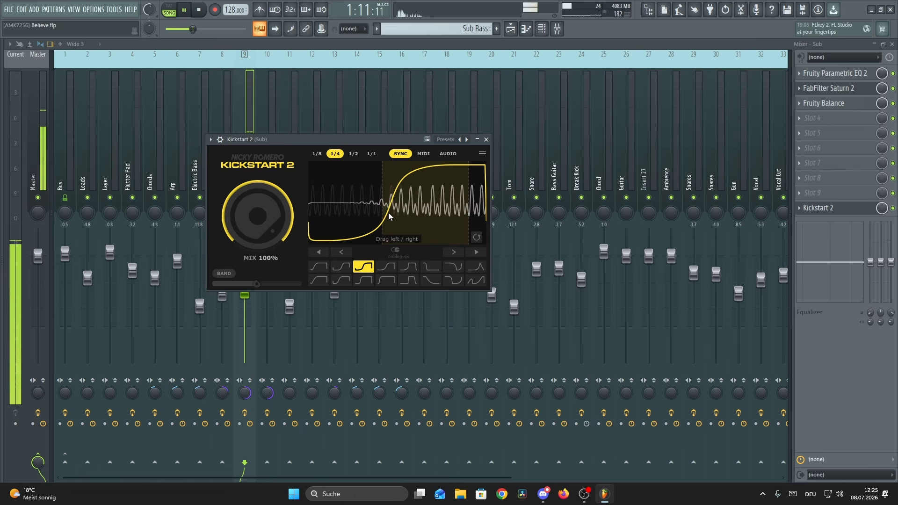
key(space)
Step: Reopen the Sylenth1 #7 sub instrument and play it alone to review its oscillator settings
click(542, 29)
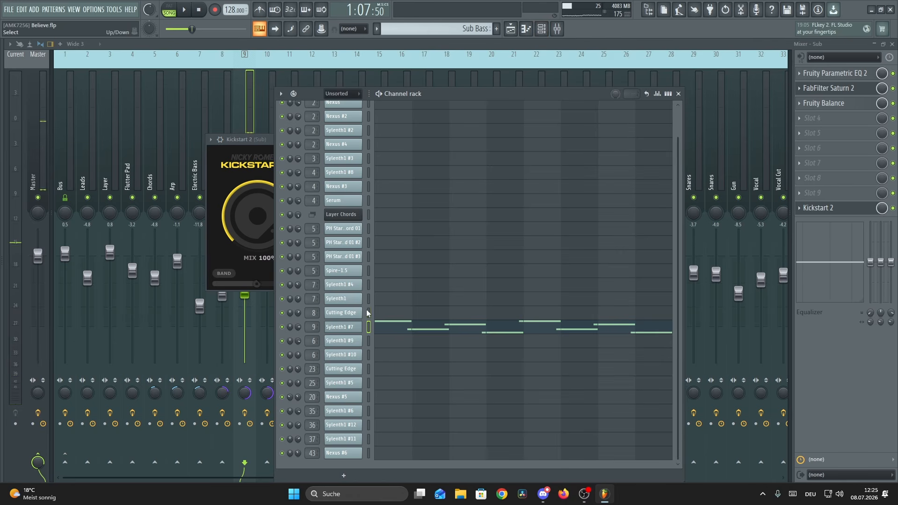
click(343, 328)
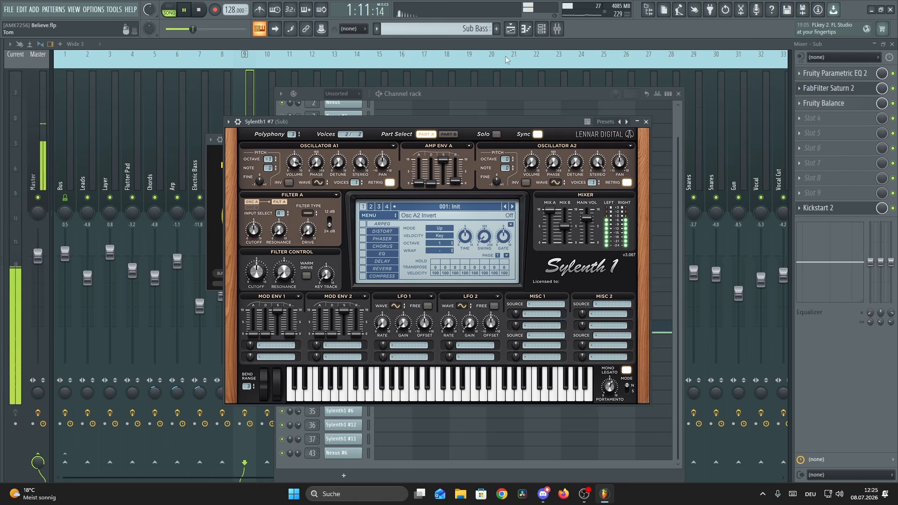
key(space)
Step: Unsolo the Sub Bass track in the playlist so all tracks are active, and play the full drop
click(511, 29)
right_click(122, 185)
right_click(122, 184)
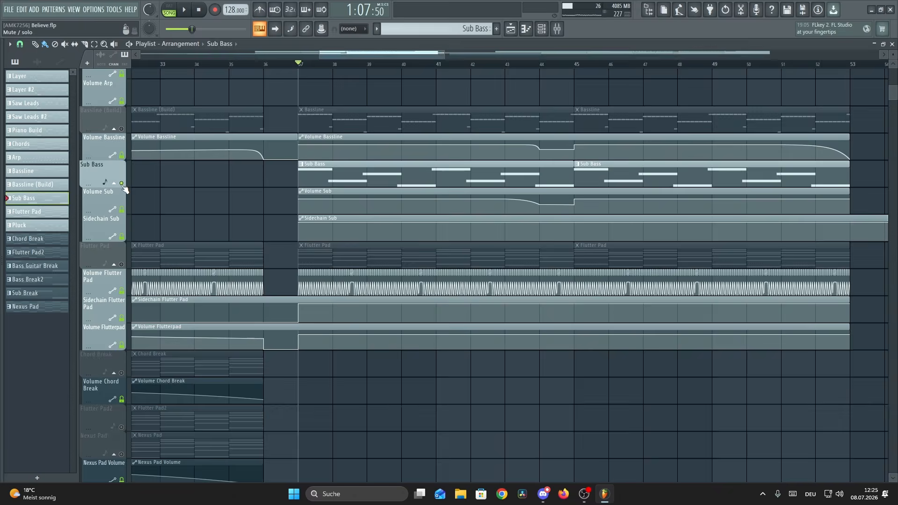
right_click(123, 185)
scroll(277, 240, up, 7)
scroll(275, 237, down, 6)
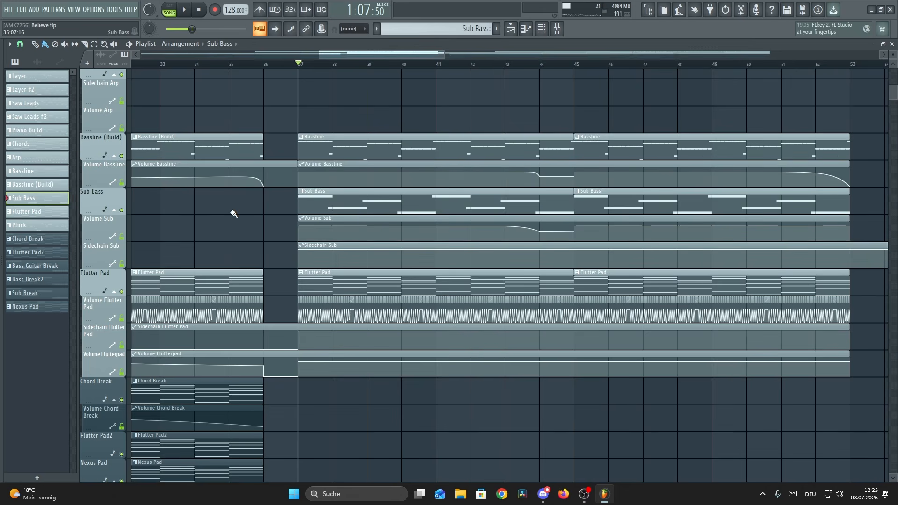
scroll(275, 198, up, 4)
scroll(251, 225, down, 4)
key(space)
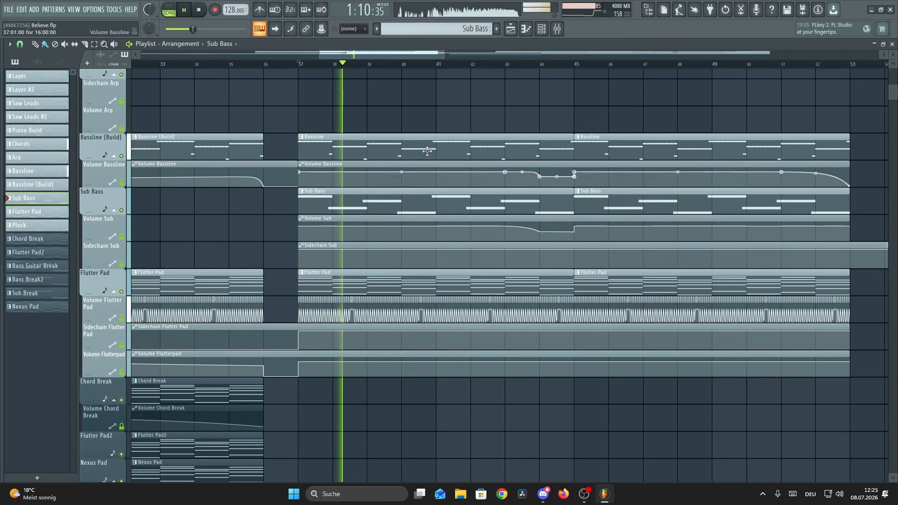
Step: Examine the Sub insert levels and the Oscillator A2 volume in Sylenth1 #7 during full playback, then close the instrument and stop playback
click(557, 30)
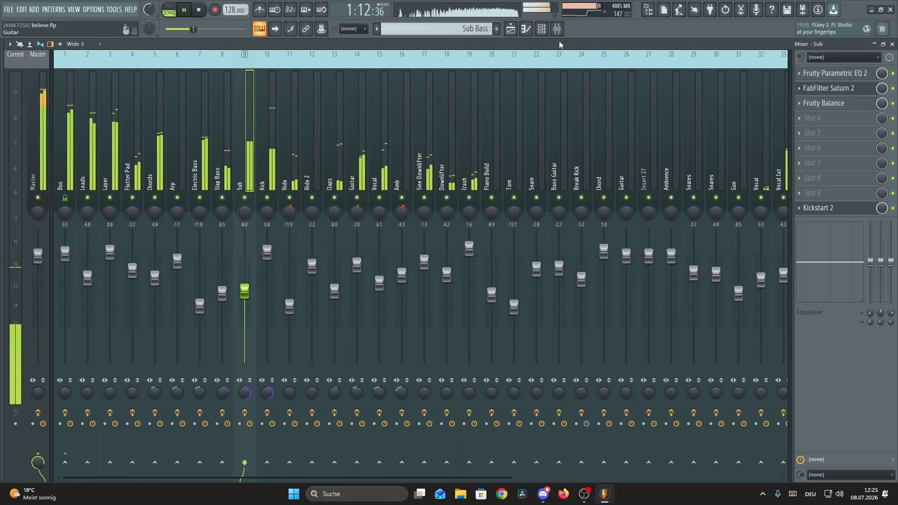
click(542, 29)
click(349, 327)
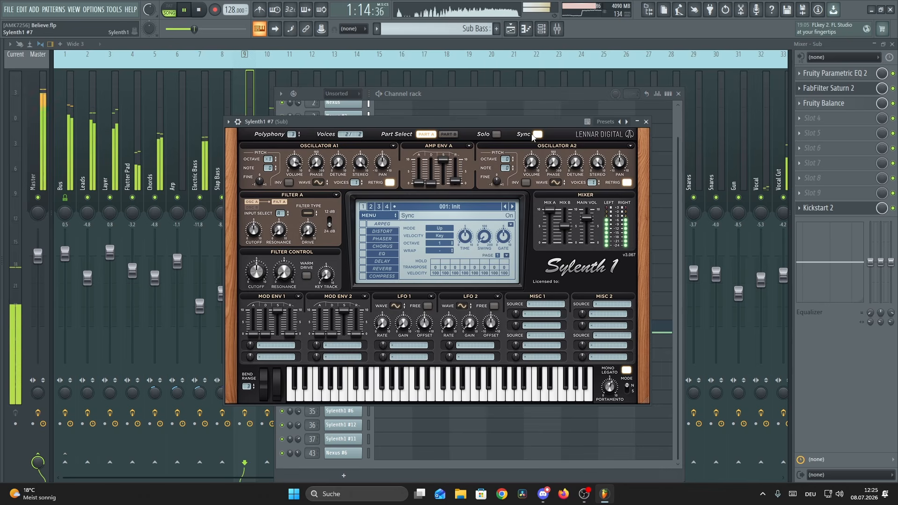
click(532, 162)
drag(552, 118, 584, 70)
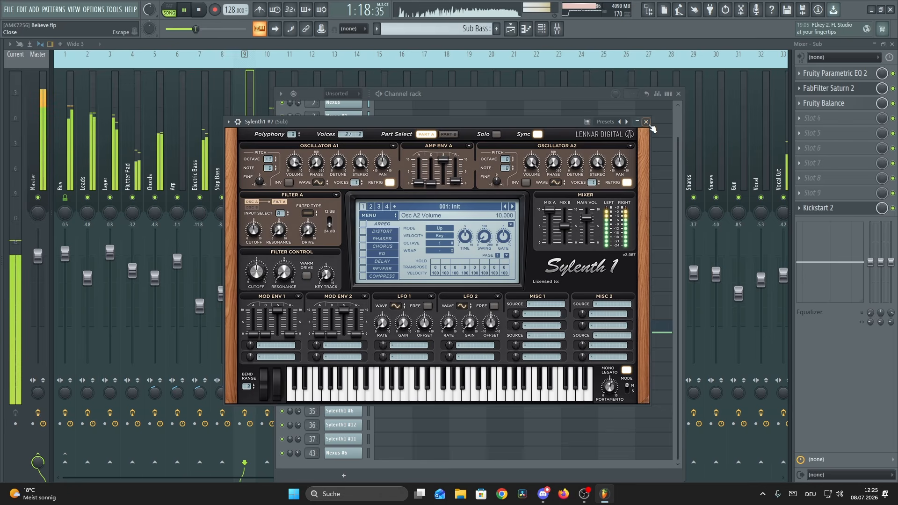
click(646, 121)
key(space)
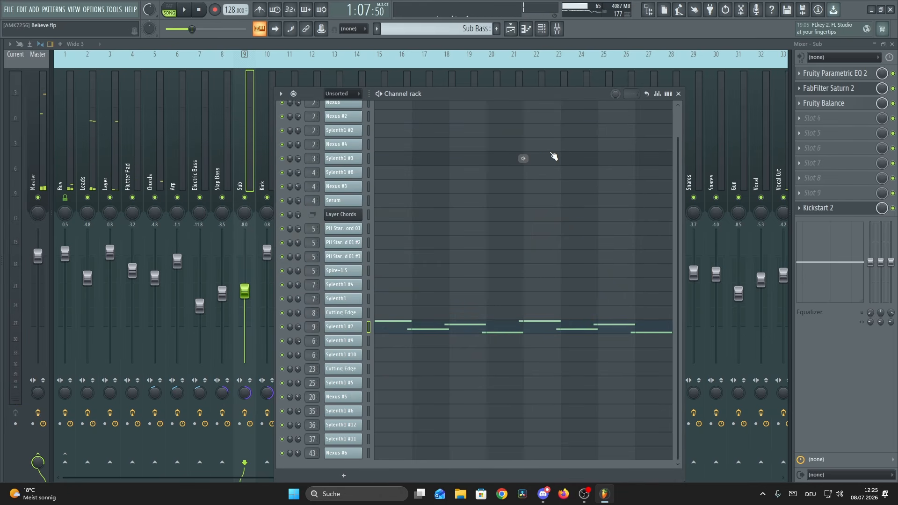
Step: Solo the Flutter Pad track in the playlist and play it alone
key(F5)
scroll(232, 172, down, 3)
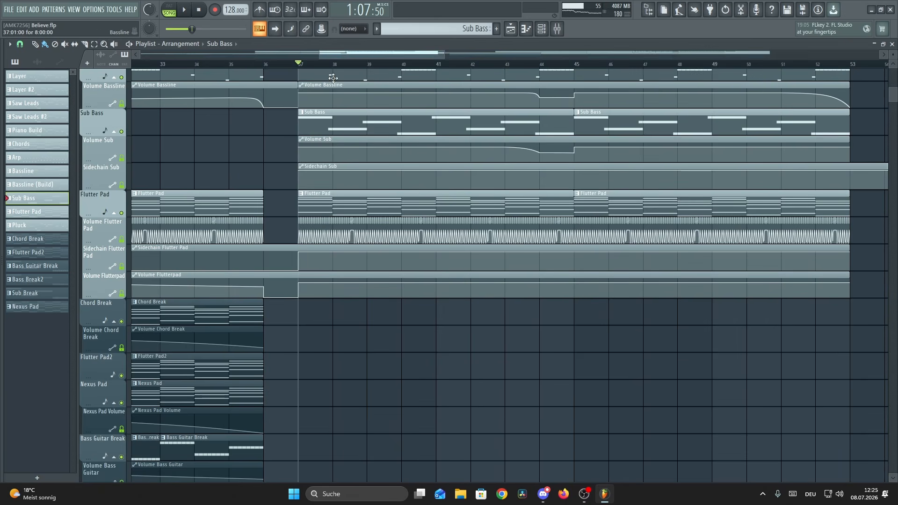
scroll(350, 70, down, 4)
key(space)
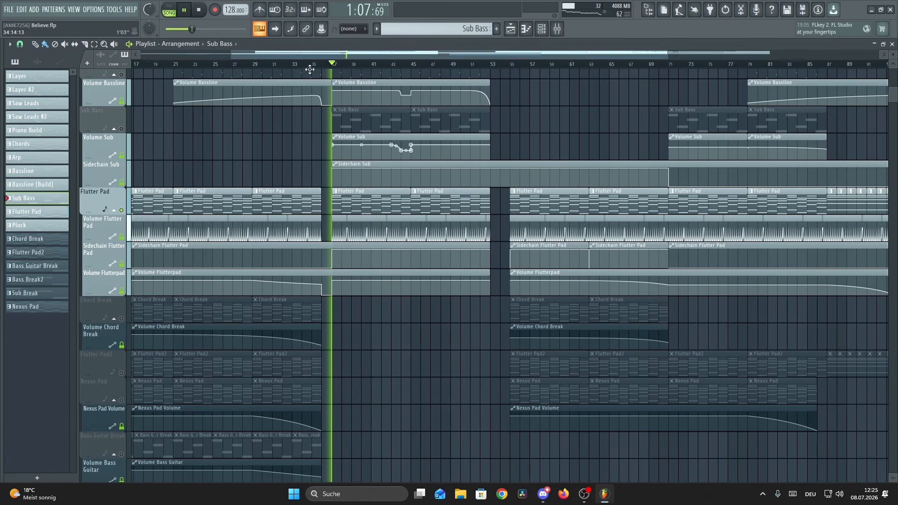
scroll(339, 69, up, 4)
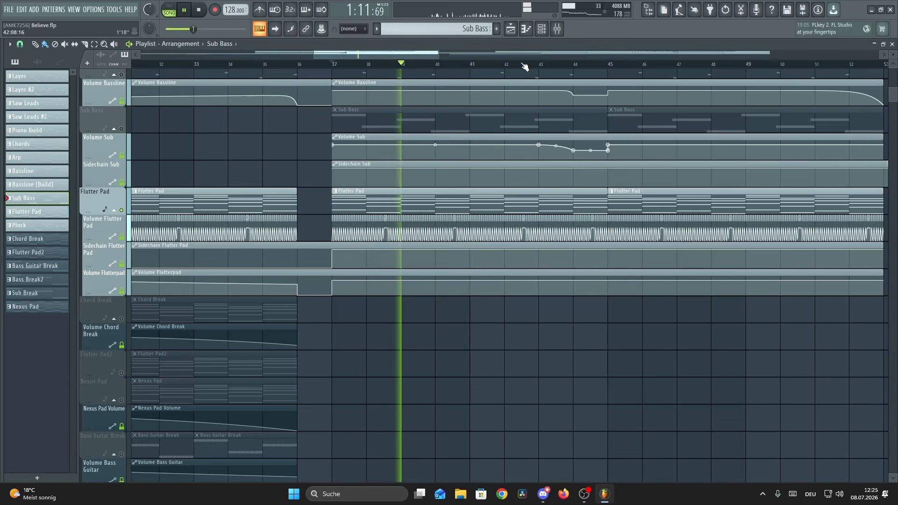
scroll(525, 67, down, 1)
key(space)
Step: Locate the 9 VRG1 Dis 8th 140 flag G# track in the playlist and unmute it, with karra Vocal Cut muted
scroll(525, 70, down, 3)
scroll(481, 216, down, 1)
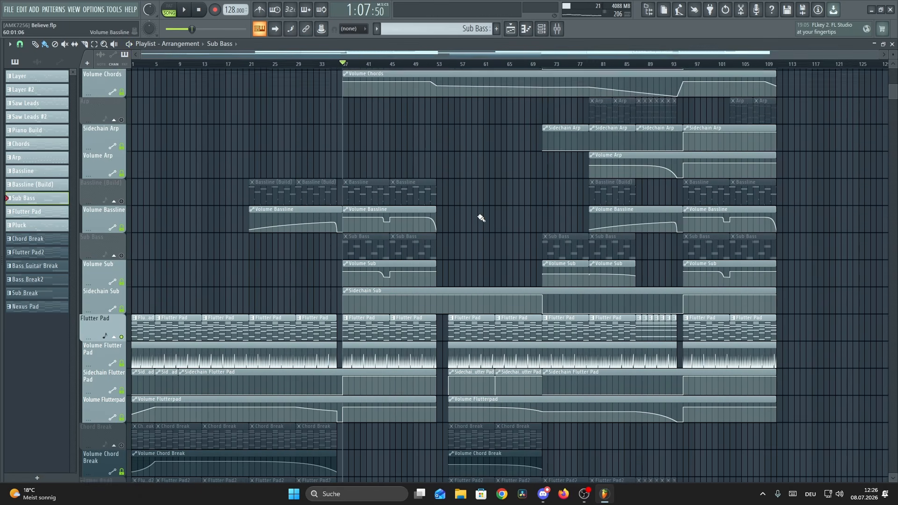
scroll(424, 283, down, 15)
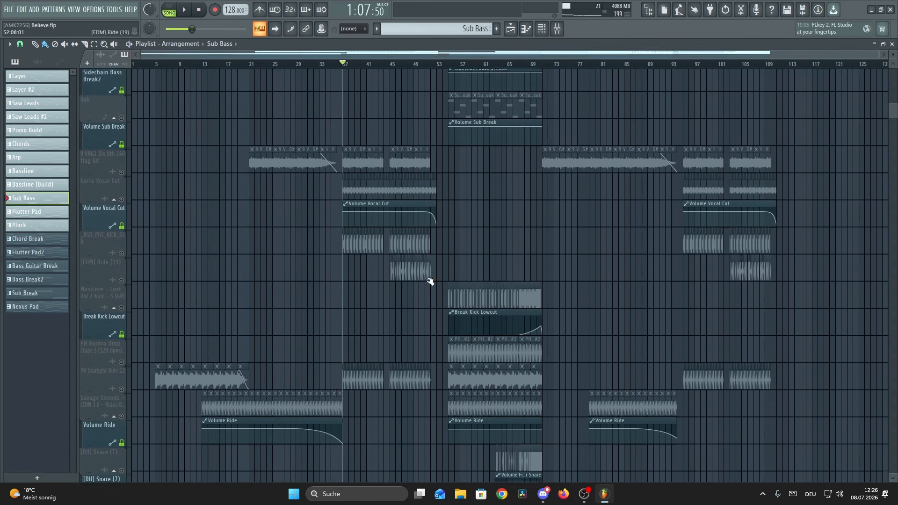
scroll(390, 246, up, 6)
scroll(328, 187, down, 5)
scroll(128, 201, up, 5)
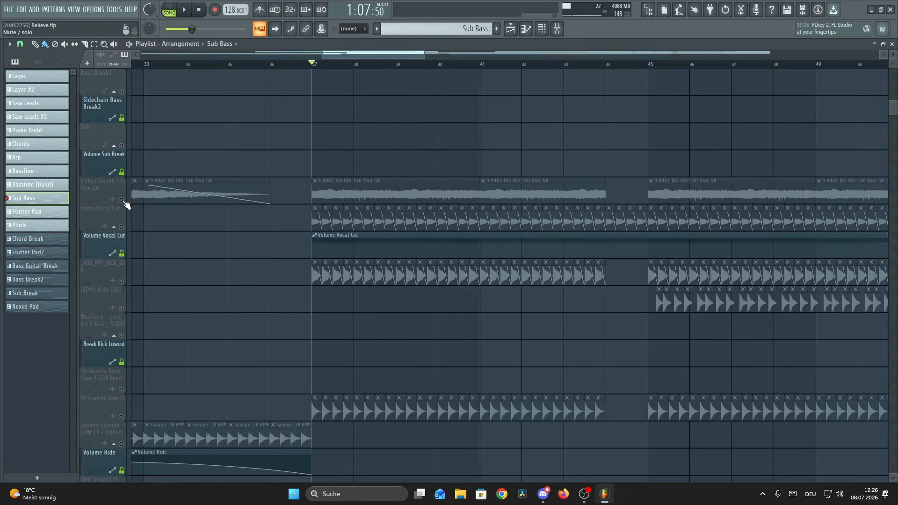
click(122, 199)
scroll(317, 188, up, 5)
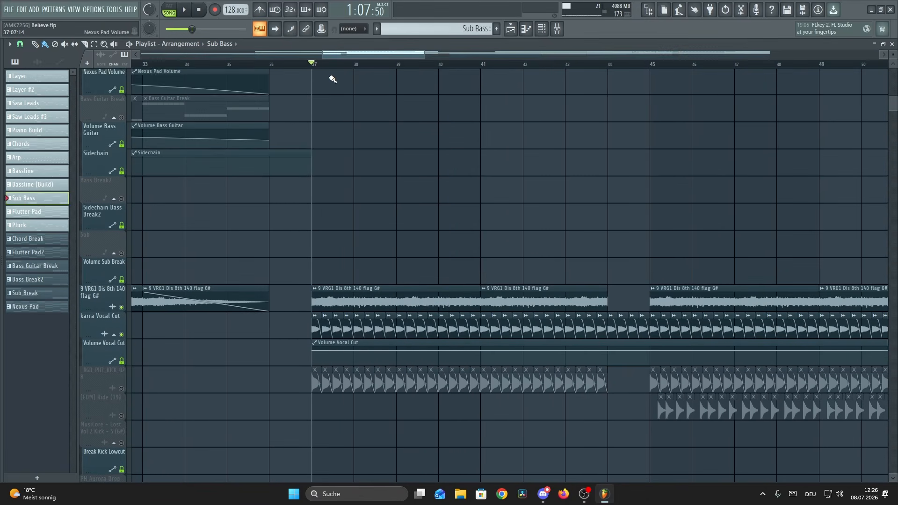
scroll(341, 70, down, 2)
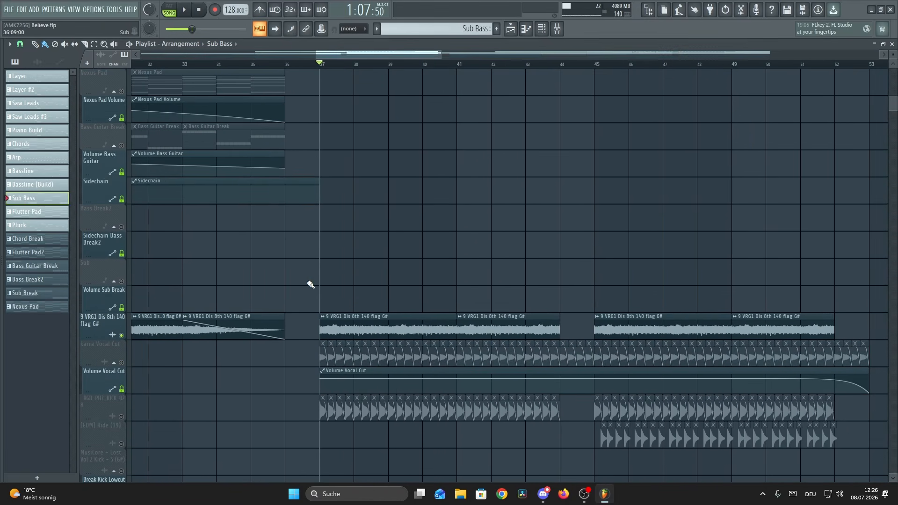
Step: Unmute the Bassline track in the playlist and play it together with the 9 VRG1 Dis 8th 140 flag G# loop
scroll(310, 285, down, 3)
scroll(300, 281, up, 10)
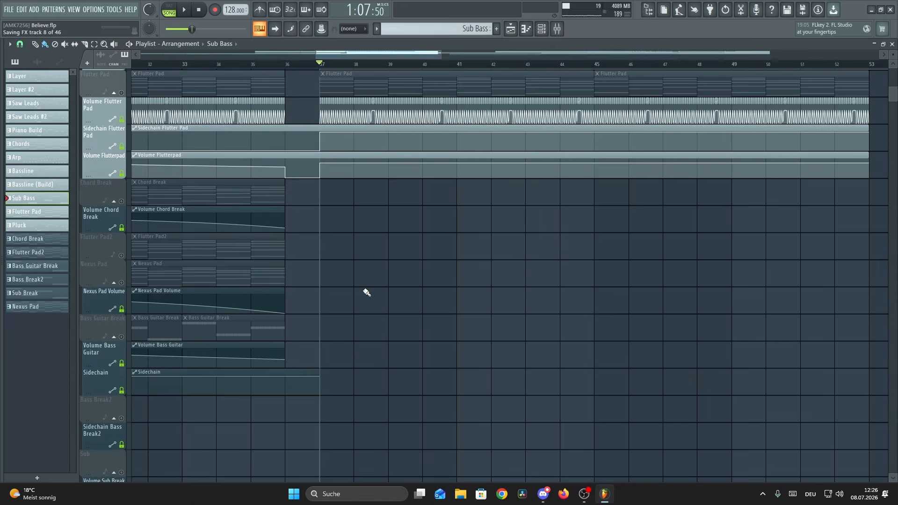
scroll(327, 272, up, 9)
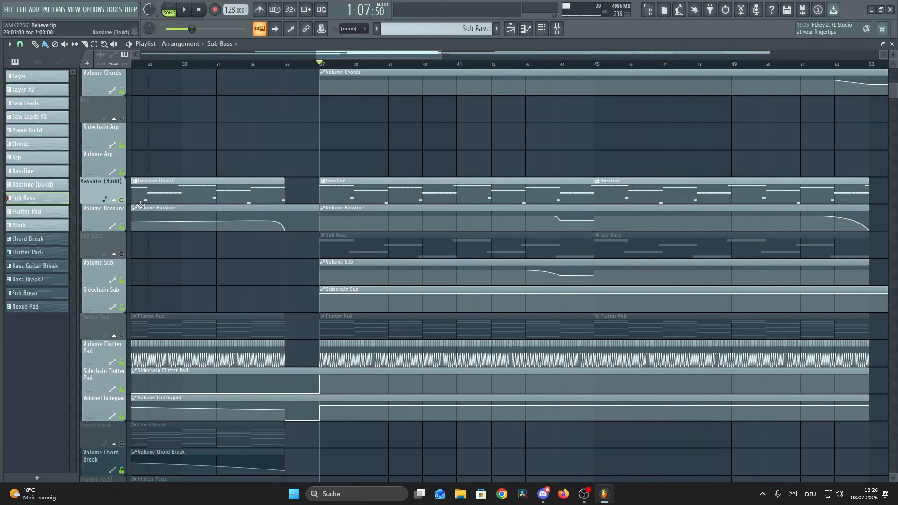
key(space)
scroll(501, 411, down, 20)
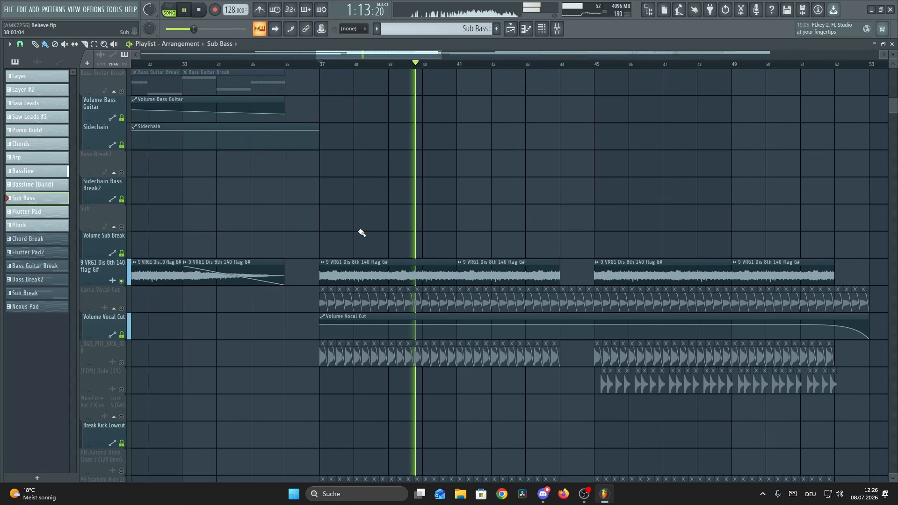
key(space)
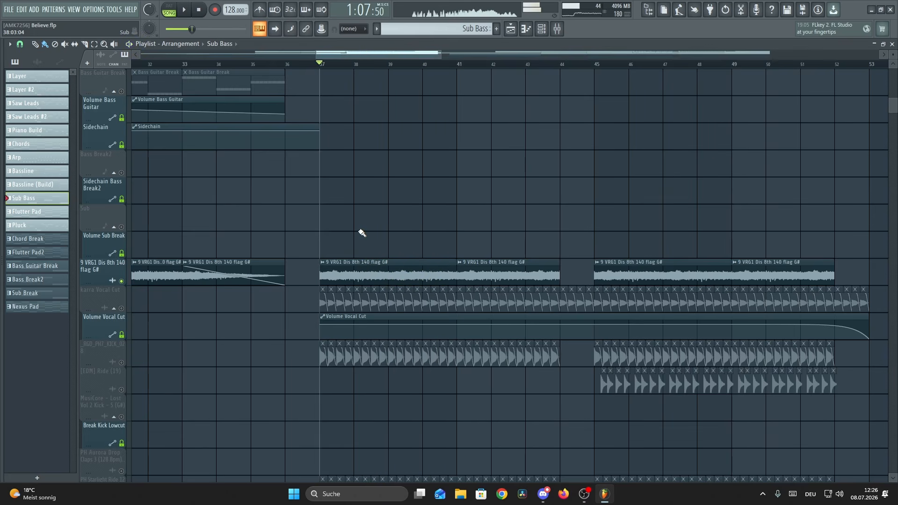
Step: Open the first Fruity Parametric EQ 2 on the Guitar mixer insert, lower its low-cut frequency slightly during playback, and close it
key(F9)
drag(184, 91, 393, 116)
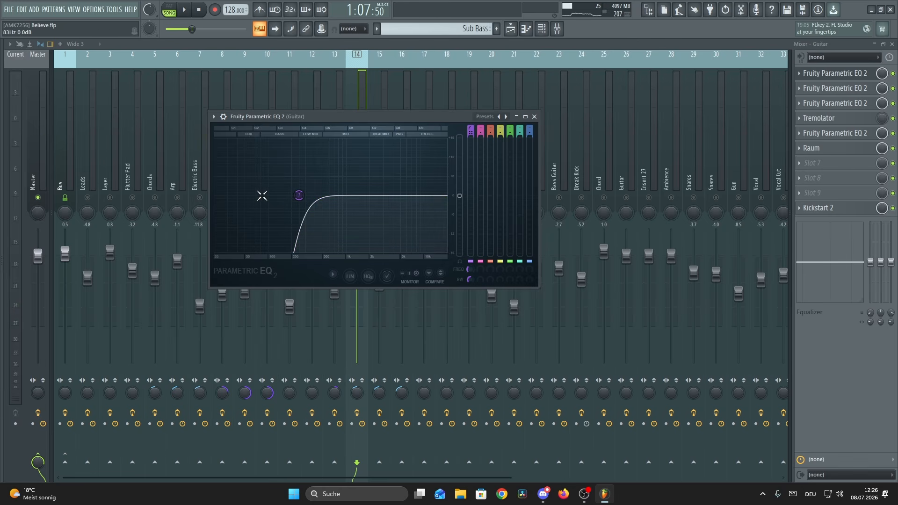
key(space)
mouse_move(292, 195)
mouse_down()
mouse_move(241, 195)
mouse_move(295, 195)
mouse_up()
key(space)
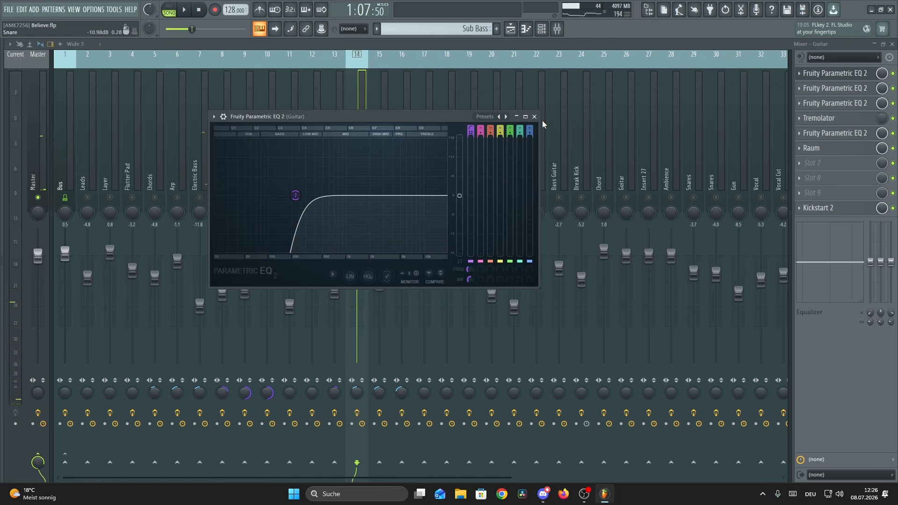
click(534, 116)
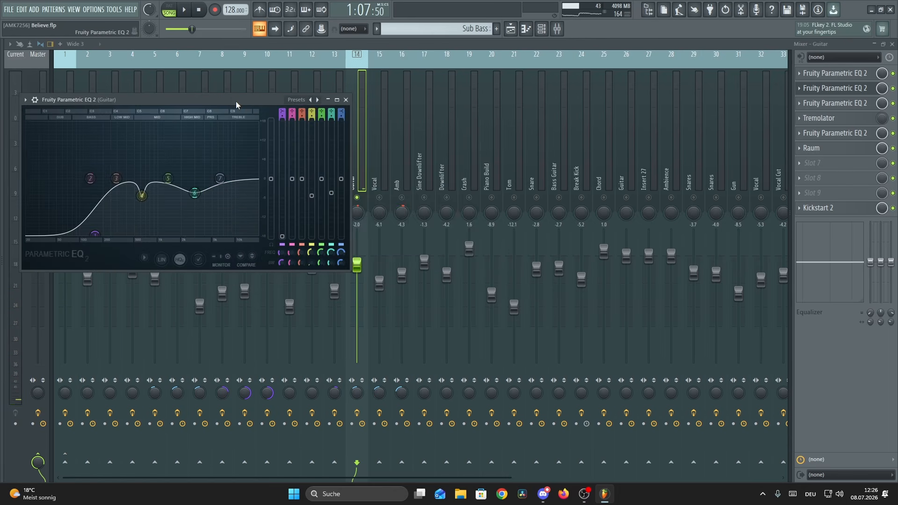
Step: Examine the Guitar insert's second Fruity Parametric EQ 2 curve and compare the playing loop with that EQ off and on
drag(236, 104, 405, 107)
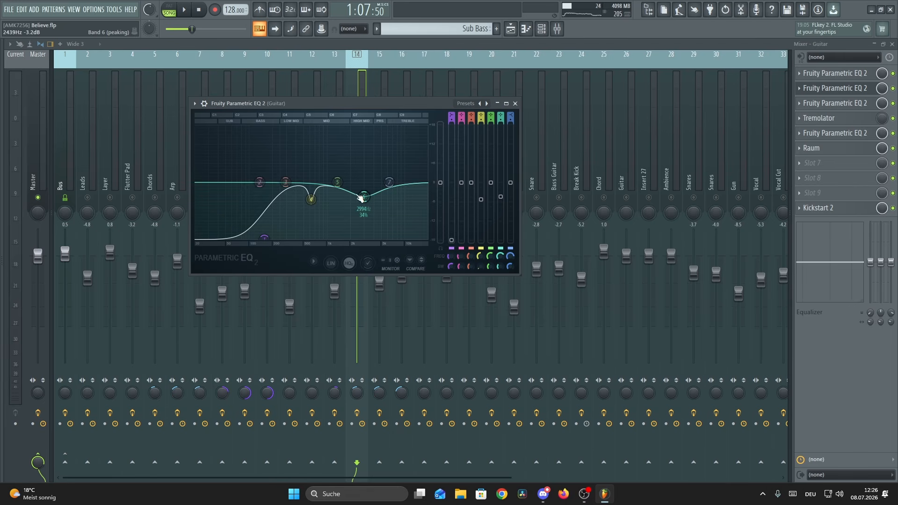
drag(380, 104, 392, 113)
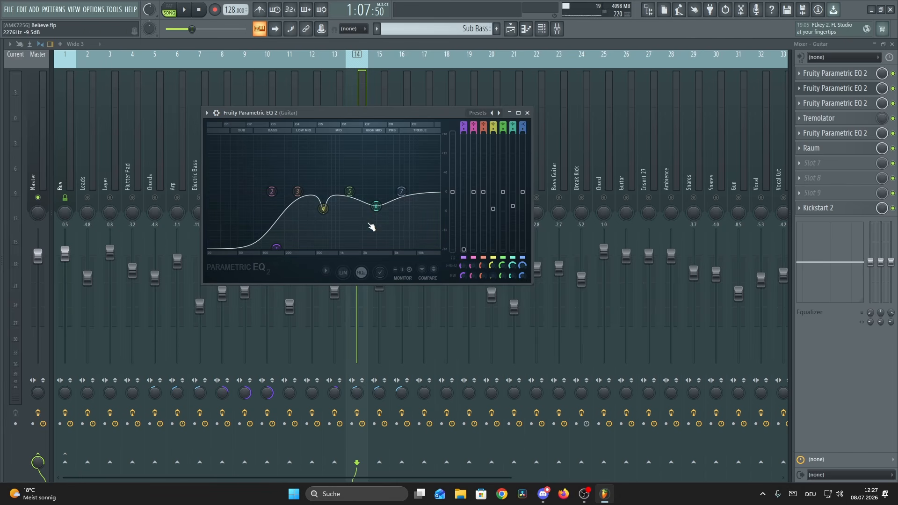
key(space)
click(893, 89)
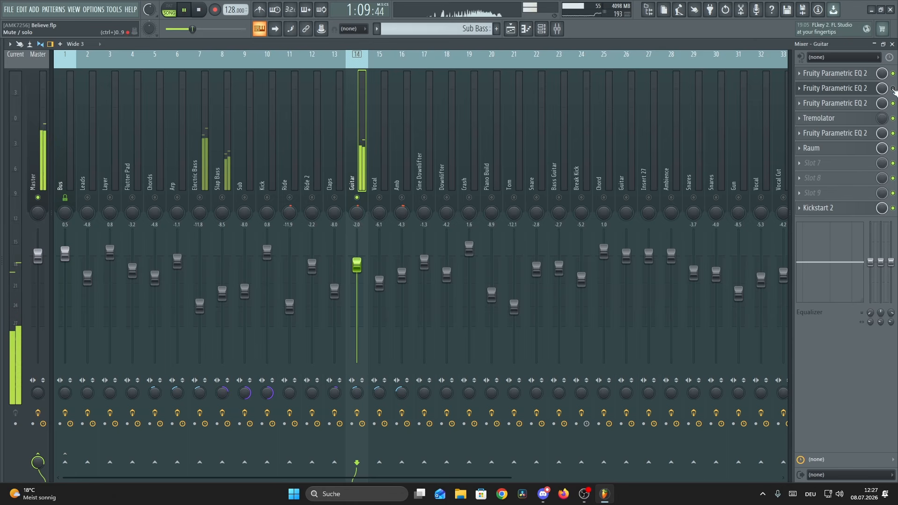
key(space)
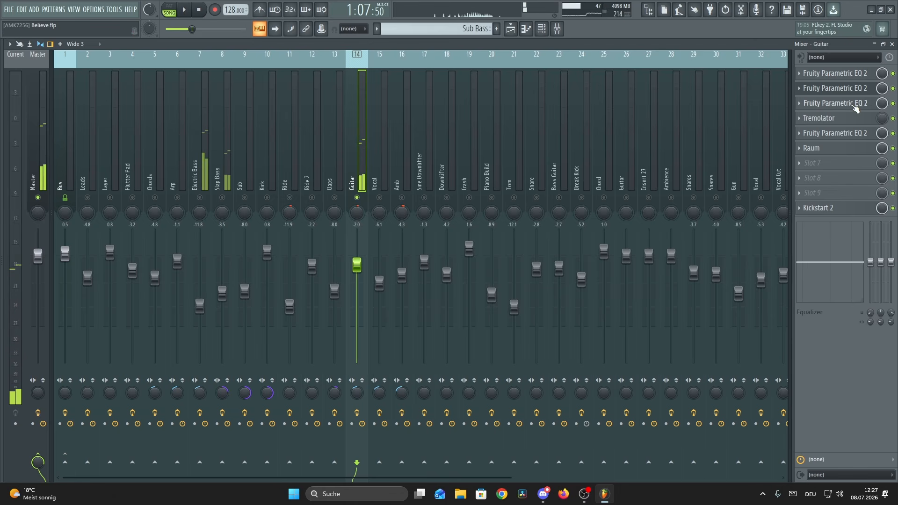
Step: View the Guitar insert's third and fourth Fruity Parametric EQ 2 curves and compare the loop with the fourth EQ off and on
click(851, 104)
click(854, 135)
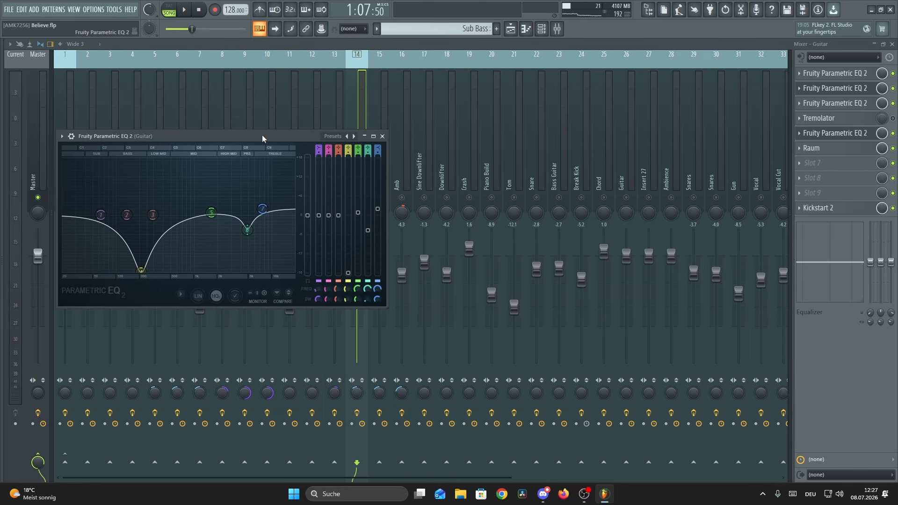
key(space)
click(893, 134)
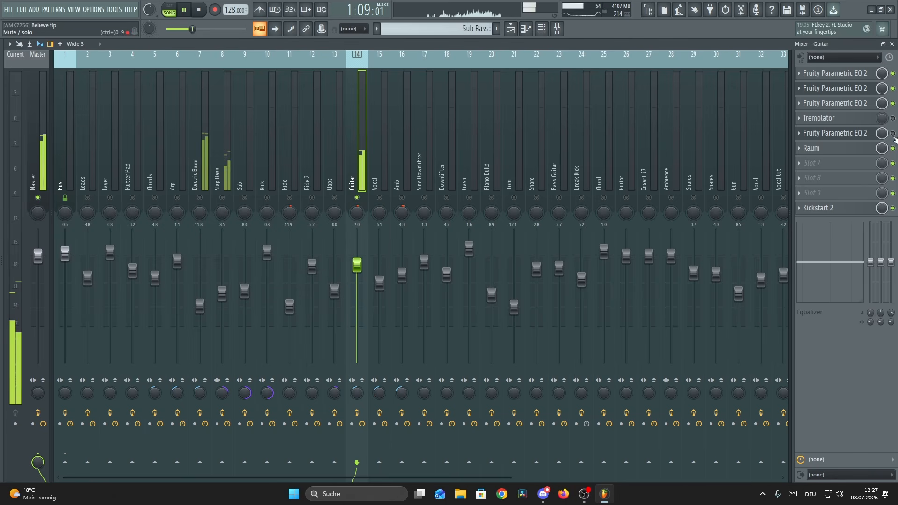
key(space)
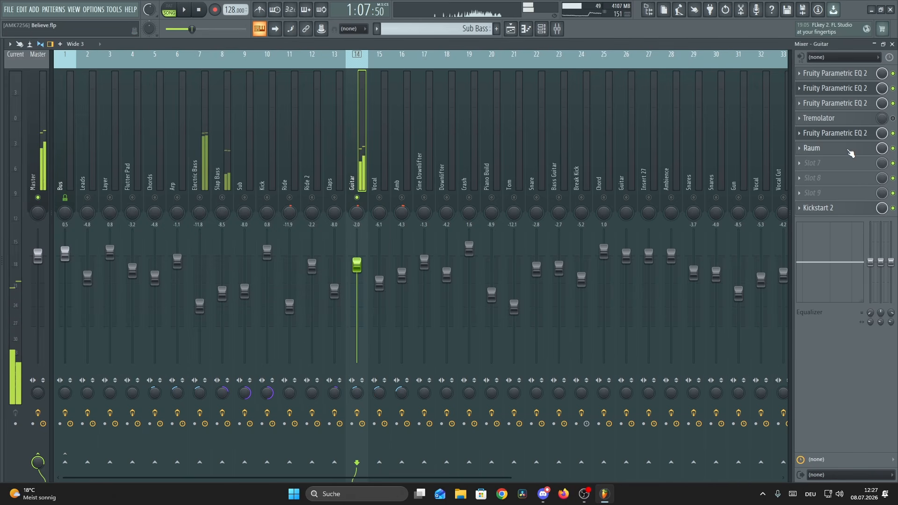
Step: Examine the Raum reverb and Kickstart 2 sidechain settings on the Guitar insert, closing each plugin
click(865, 148)
drag(271, 176, 410, 144)
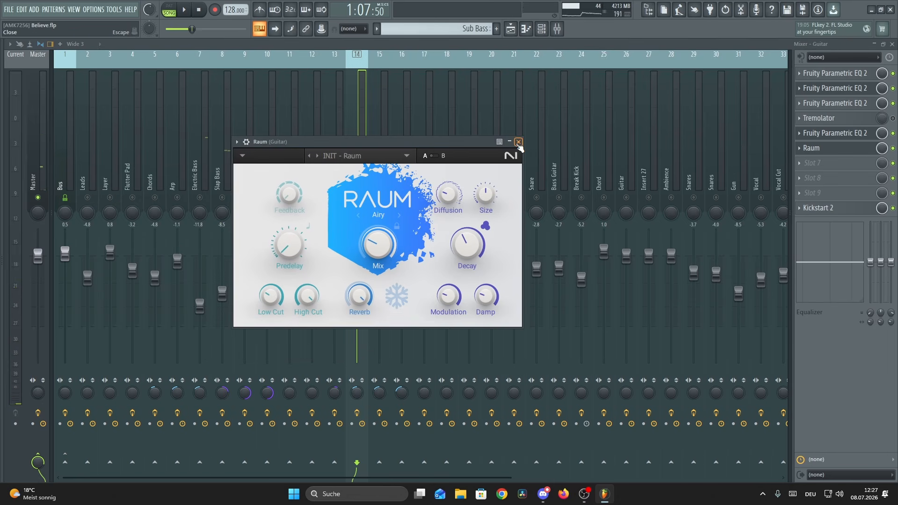
click(518, 142)
click(818, 207)
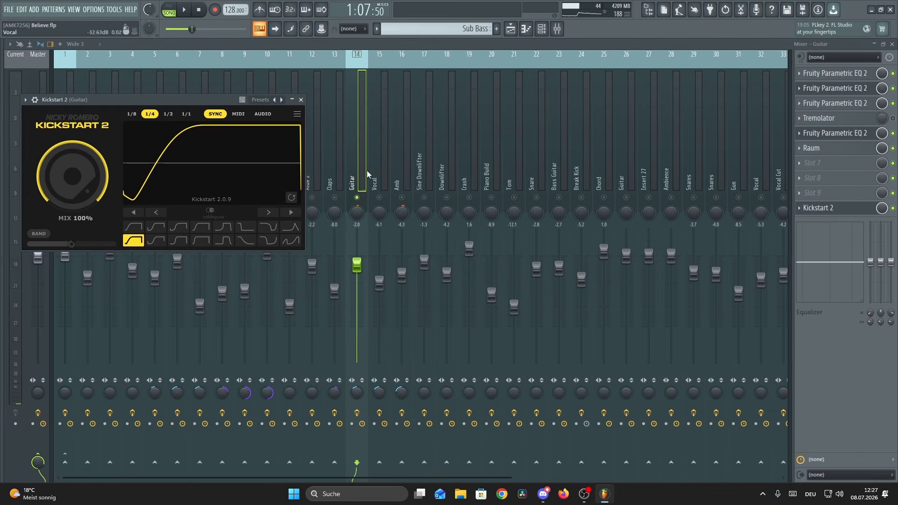
click(301, 100)
Step: Solo the karra Vocal Cut track in the playlist, play it, and bring up its Vocal insert in the mixer
key(F5)
scroll(296, 66, up, 5)
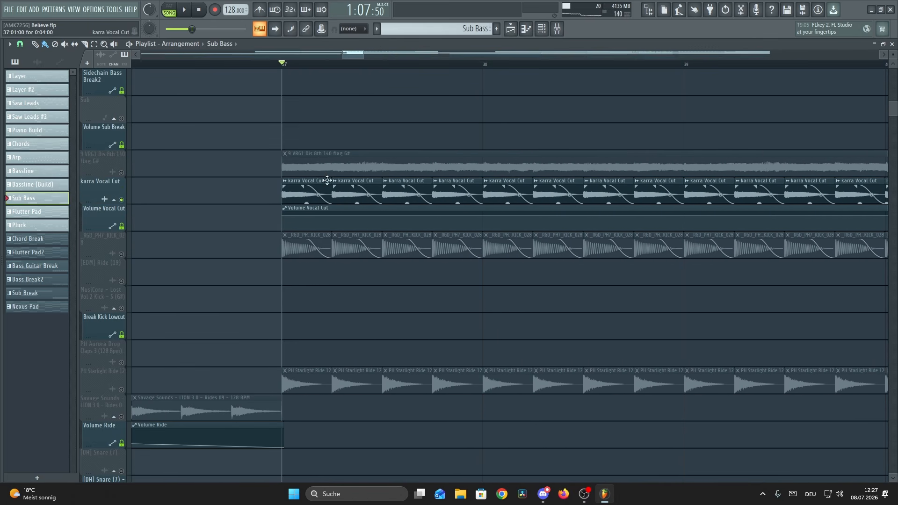
key(space)
key(F9)
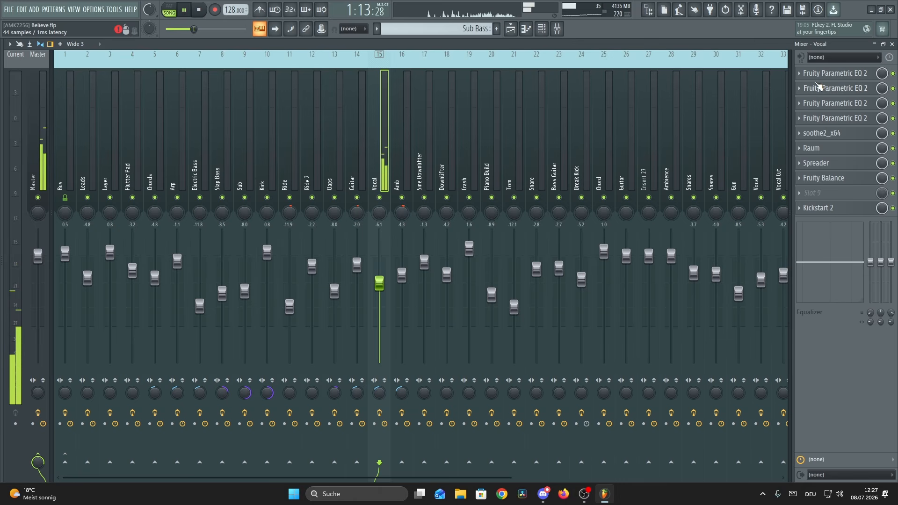
key(space)
Step: Examine the first and second Fruity Parametric EQ 2 curves on the Vocal insert
click(830, 75)
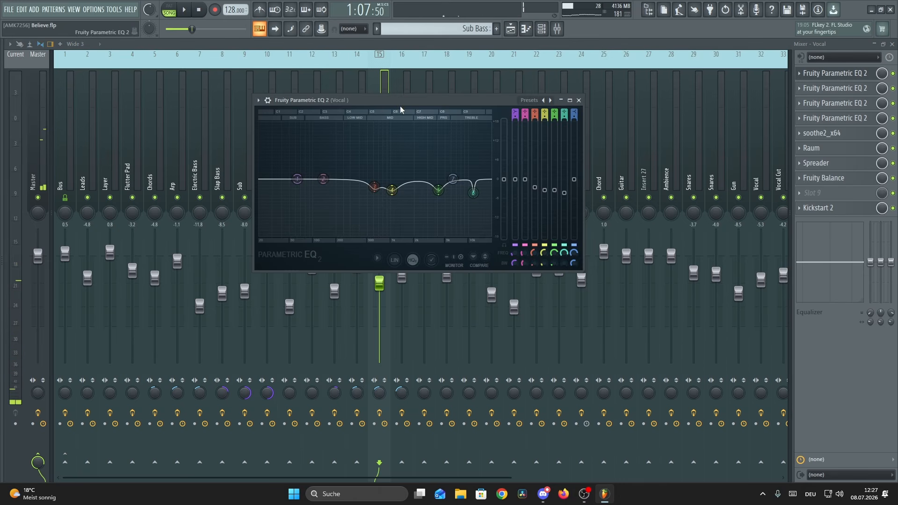
mouse_move(400, 109)
mouse_down()
mouse_move(434, 146)
mouse_move(391, 109)
mouse_up()
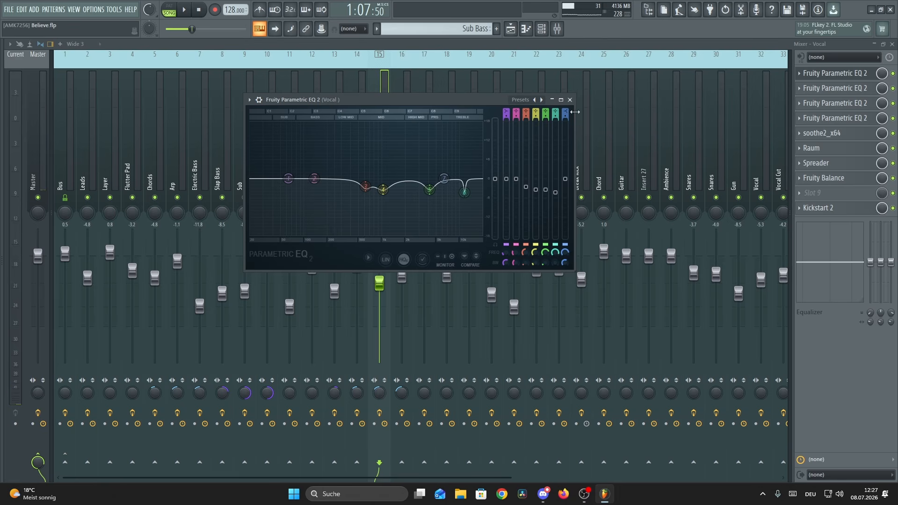
click(570, 100)
click(849, 89)
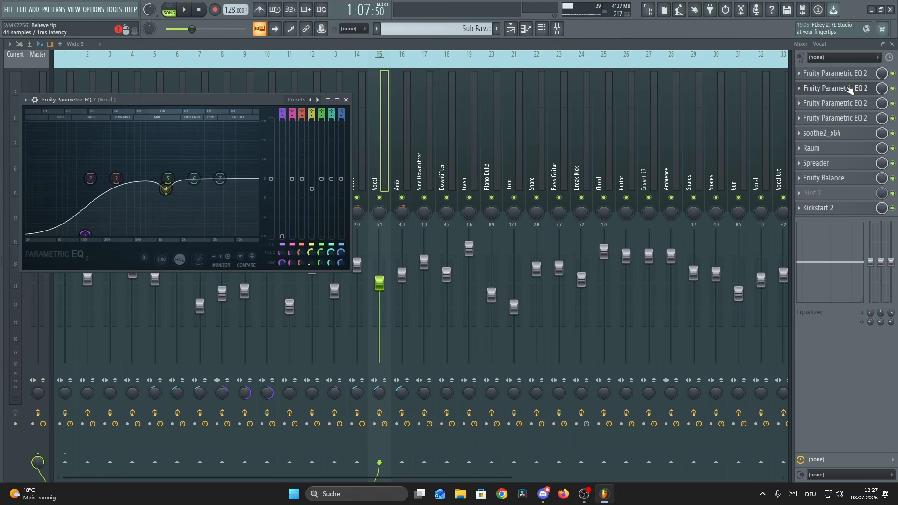
Step: Examine the Vocal insert's third Fruity Parametric EQ 2 during playback, and view the curve of the fourth one
click(848, 108)
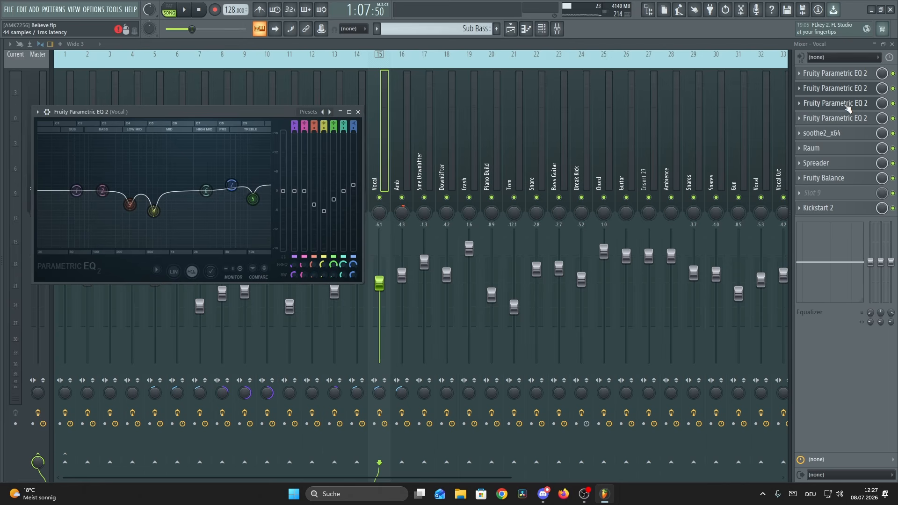
drag(260, 100, 417, 131)
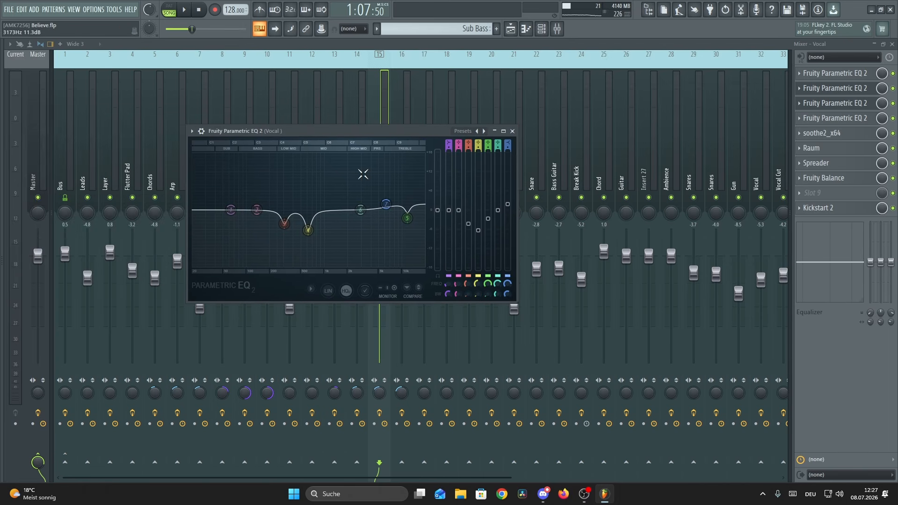
key(space)
key(space)
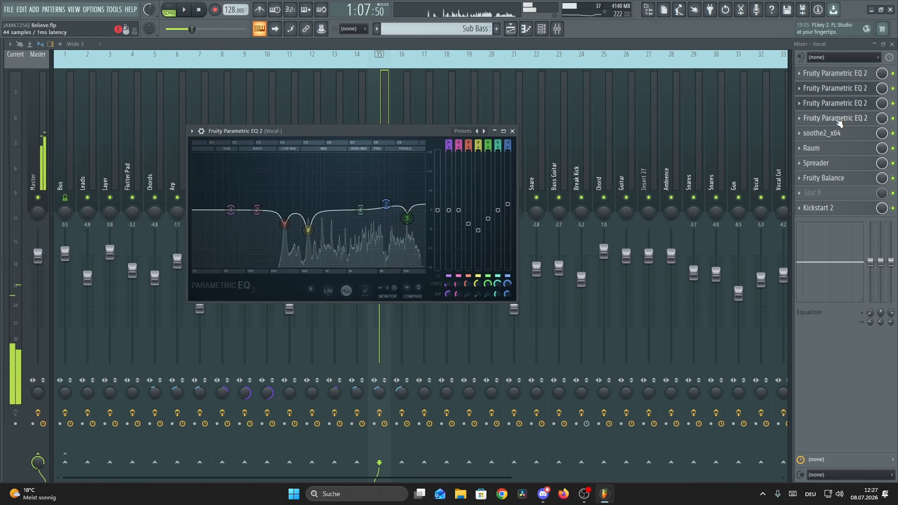
click(835, 118)
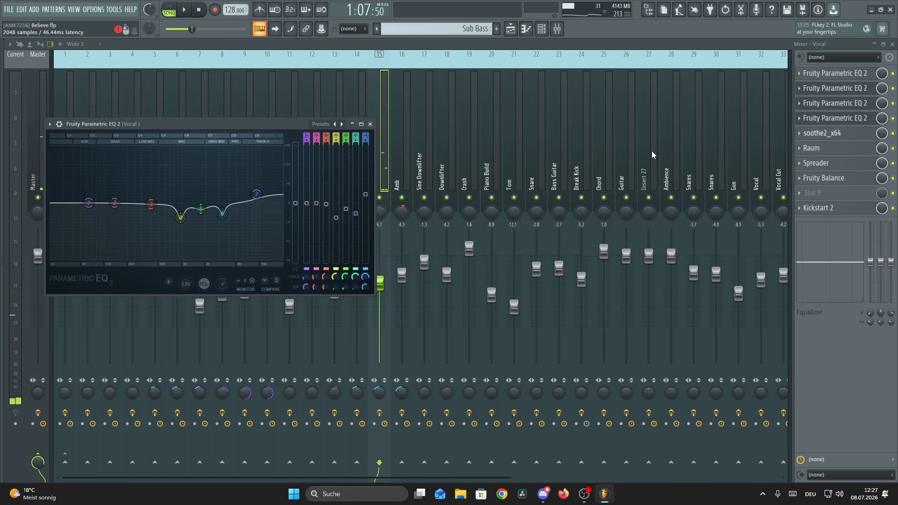
Step: Play the vocal cuts through soothe2 on the Vocal insert and bypass it to compare the sound
key(space)
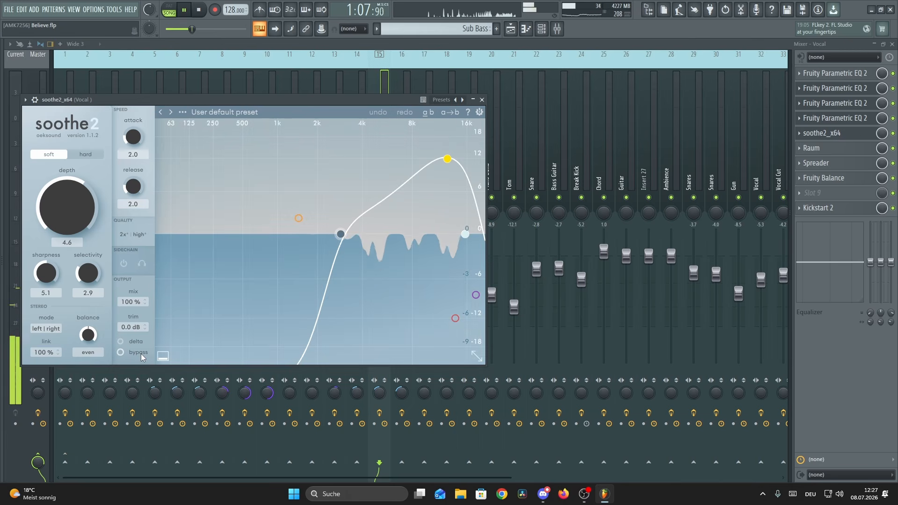
click(143, 353)
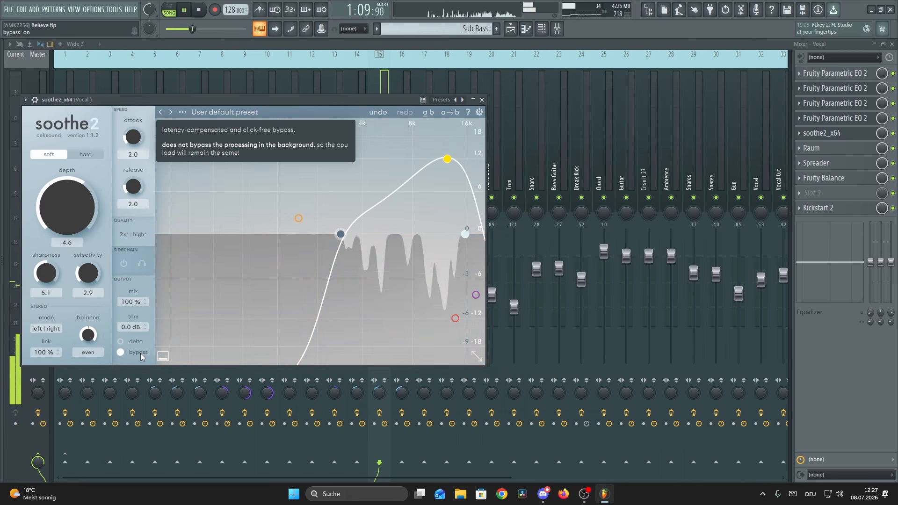
key(space)
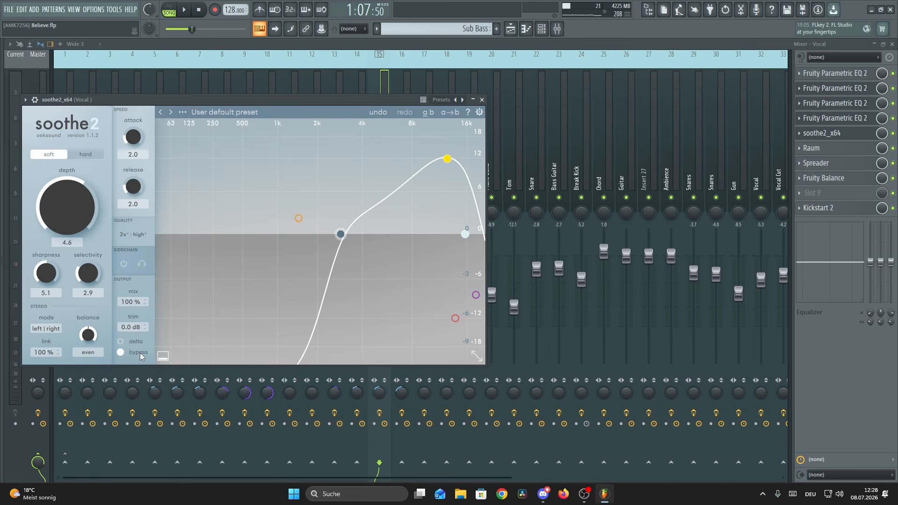
Step: View the Vocal insert's Raum reverb settings and compare the playing vocal cuts with the Spreader off and on
click(814, 148)
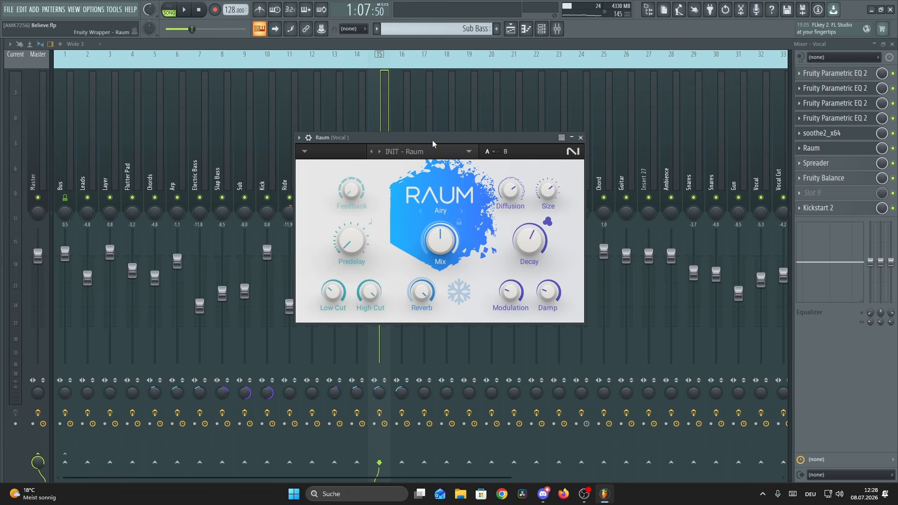
click(581, 137)
click(819, 164)
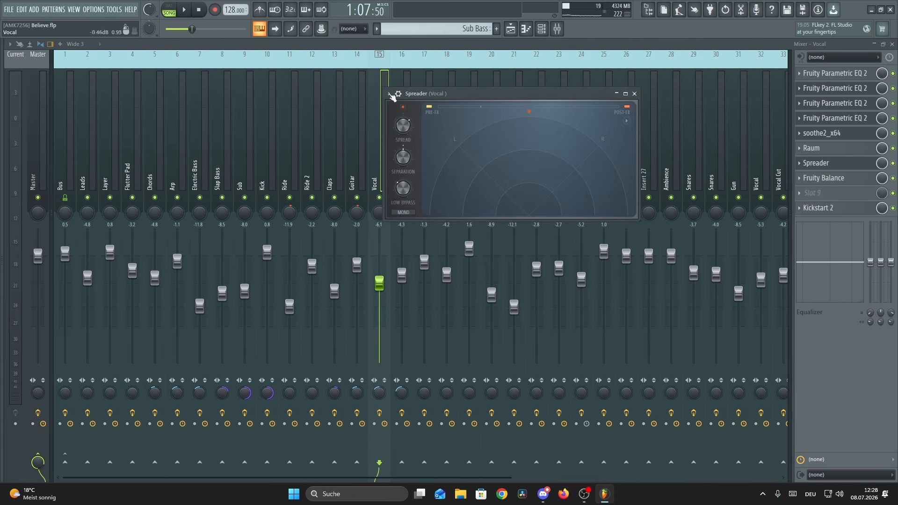
key(space)
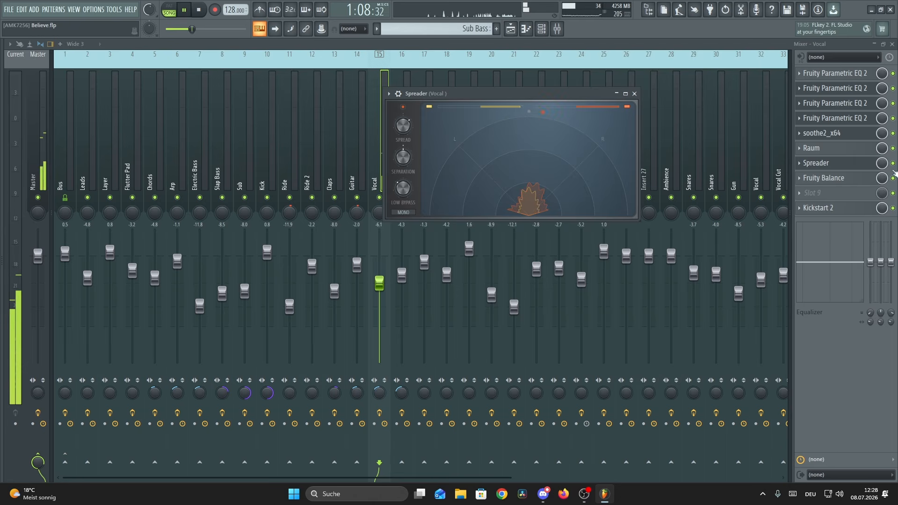
click(894, 163)
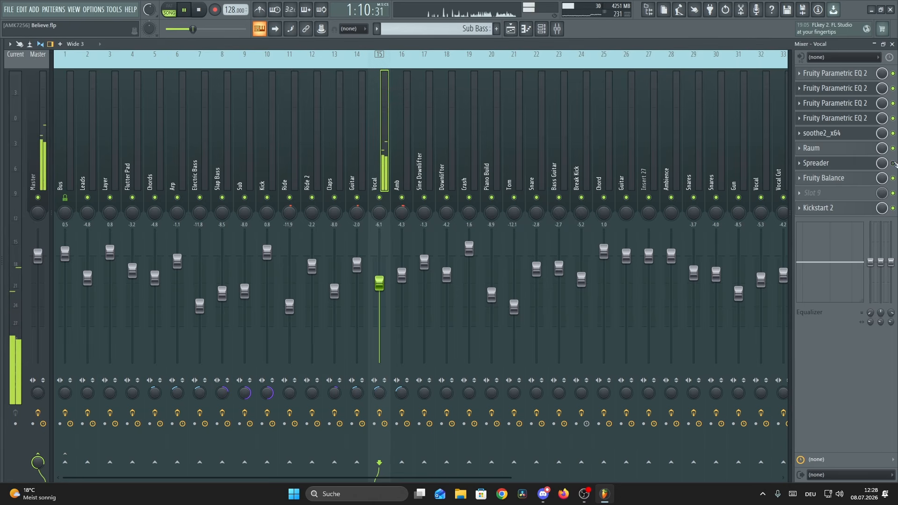
Step: Examine the Fruity Balance and Kickstart 2 settings on the Vocal insert, closing each plugin
click(824, 178)
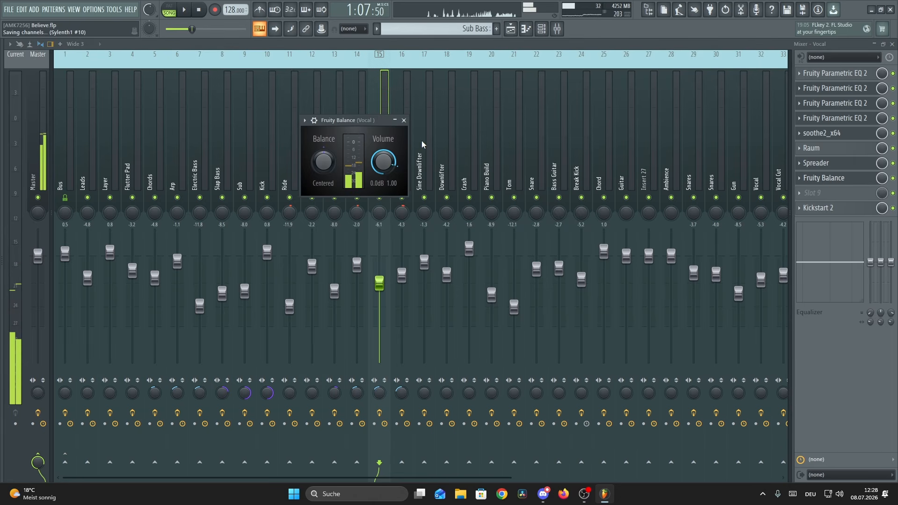
click(404, 120)
click(818, 208)
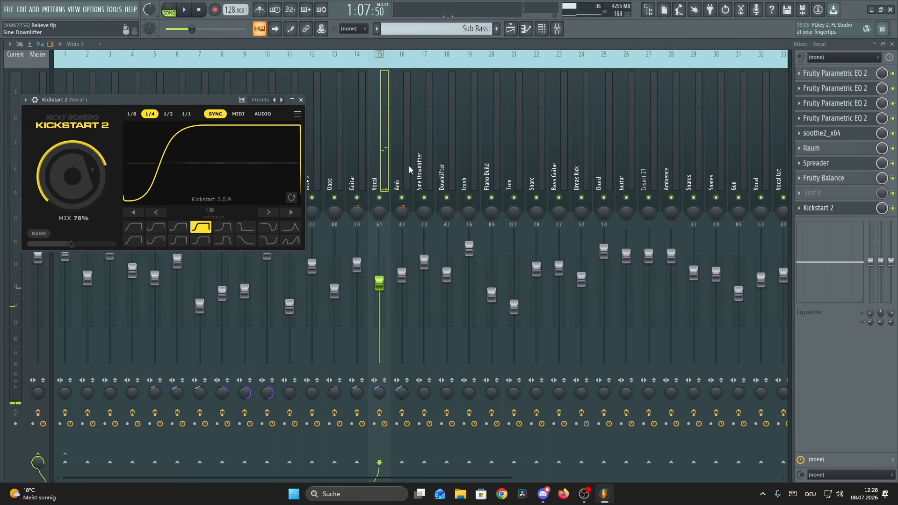
click(301, 100)
Step: Return to the playlist and unmute the 9 VRG1 Dis 8th 140 flag G# track, playing it together with karra Vocal Cut
click(511, 29)
scroll(269, 159, up, 4)
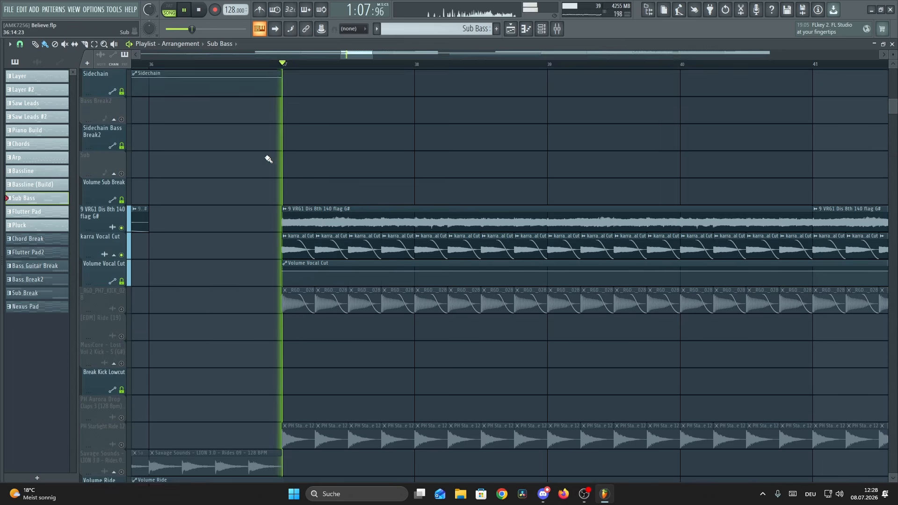
Step: Play the drop from bar 37 and unmute the Flutter Pad, Sub Bass and Bassline (Build) tracks alongside the vocal cuts
key(space)
scroll(371, 66, down, 5)
scroll(427, 214, up, 10)
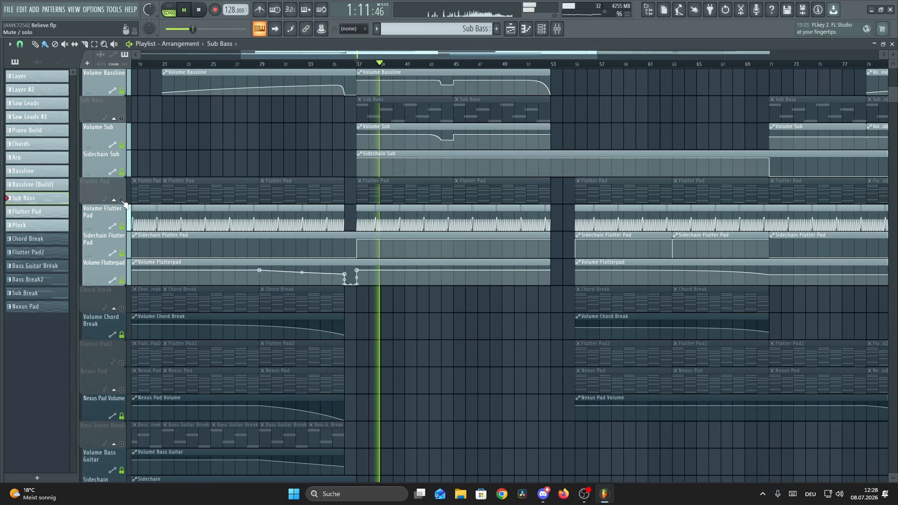
click(122, 201)
scroll(124, 202, up, 3)
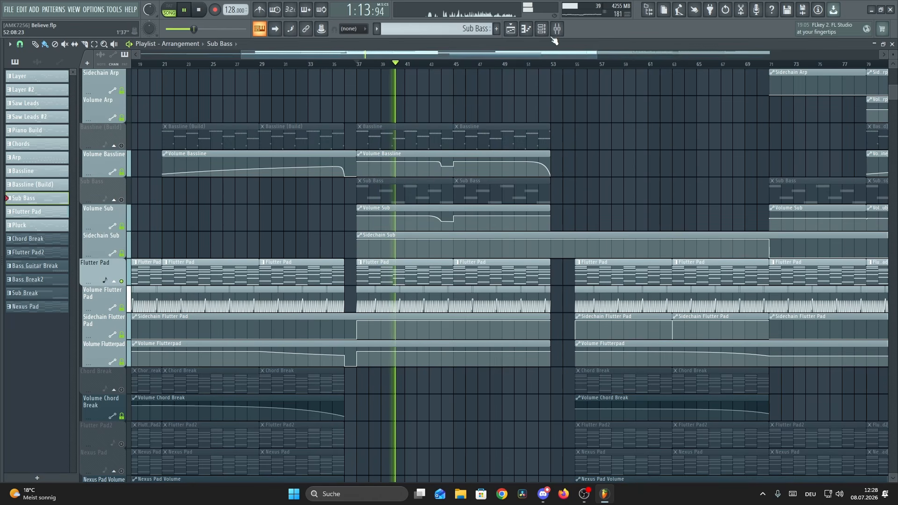
click(122, 200)
scroll(146, 220, up, 3)
click(121, 210)
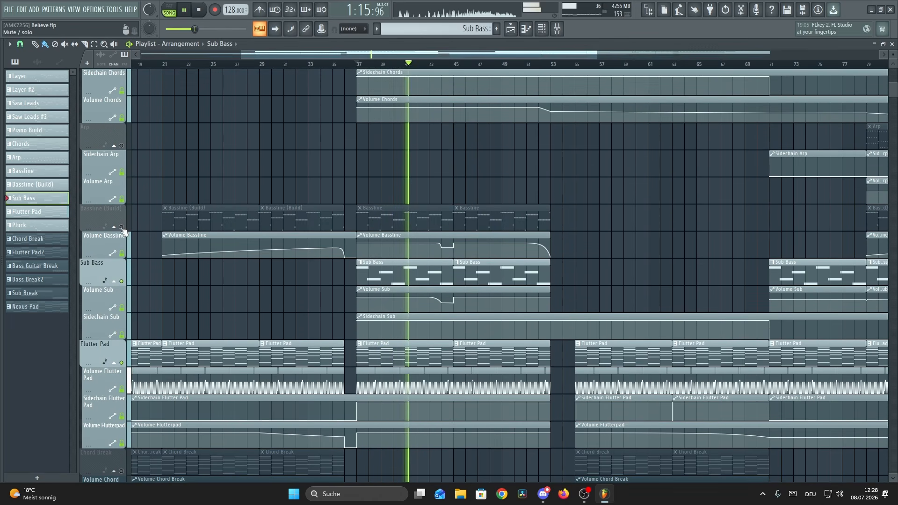
Step: Unmute the Chords, Layer and Saw Leads tracks while the drop keeps playing
scroll(145, 201, up, 7)
click(122, 201)
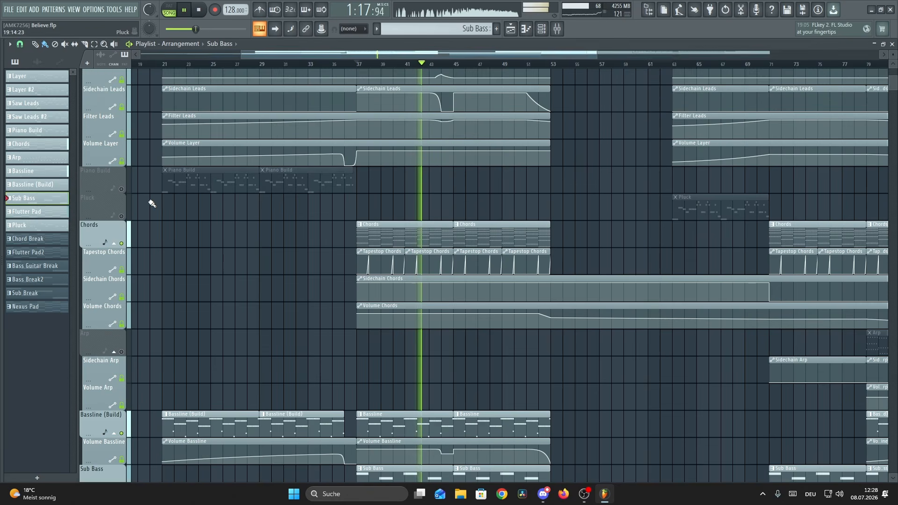
scroll(140, 197, up, 5)
scroll(131, 170, up, 3)
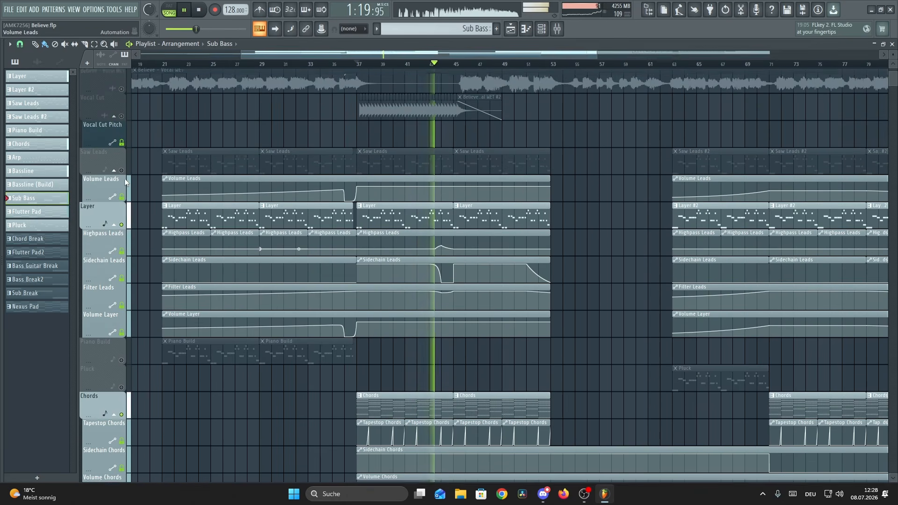
click(122, 173)
scroll(423, 69, up, 2)
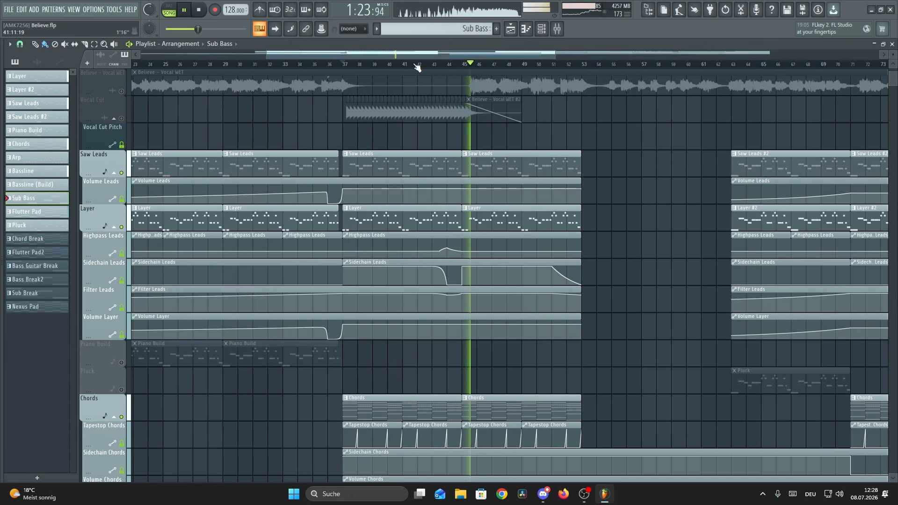
Step: Listen to the combined melodic and vocal cut layers while reviewing the drop's playlist tracks, and stop playback
scroll(418, 68, down, 2)
scroll(417, 68, up, 4)
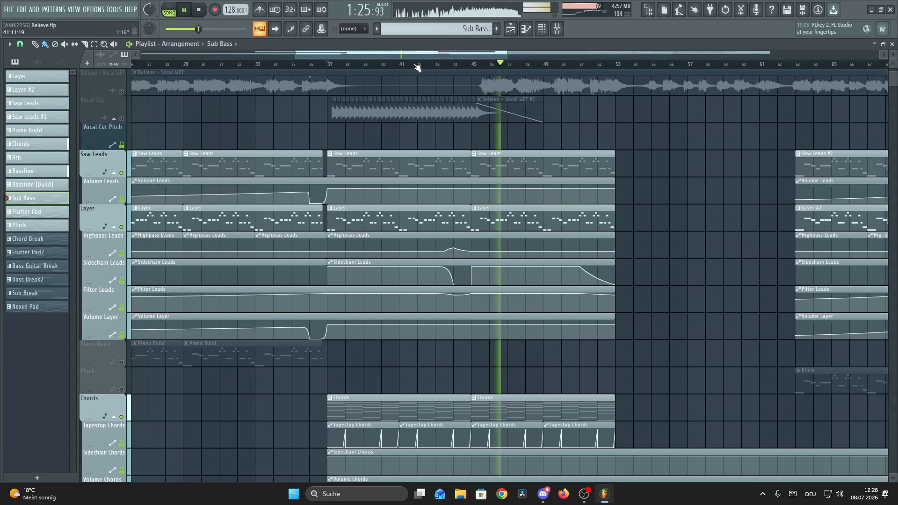
scroll(768, 181, down, 10)
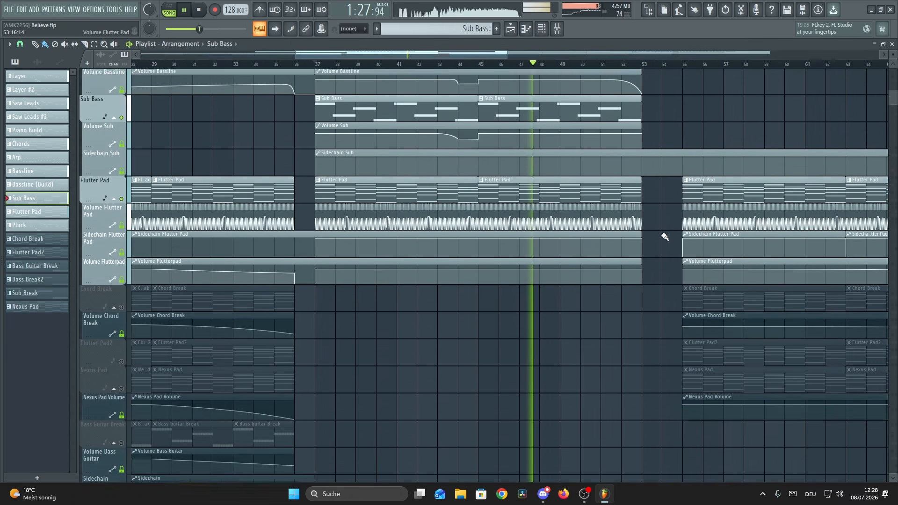
scroll(659, 233, down, 10)
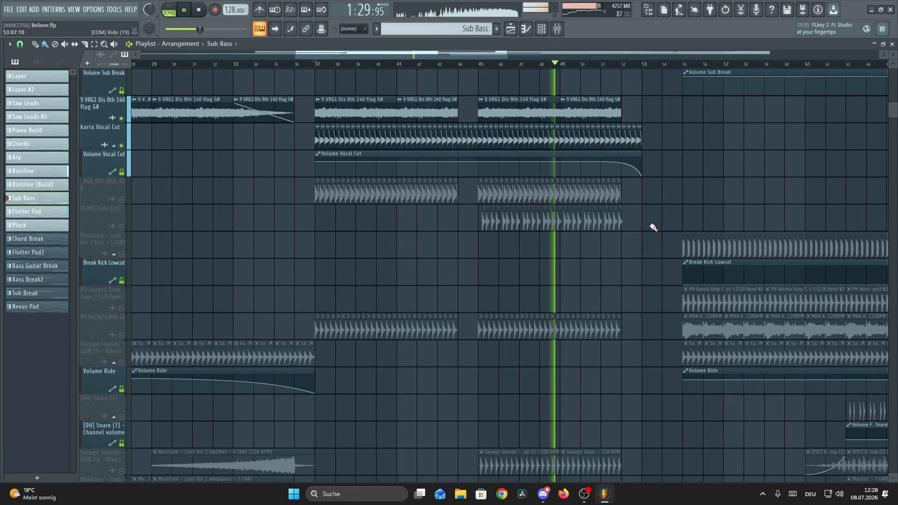
scroll(654, 228, down, 6)
scroll(654, 226, up, 12)
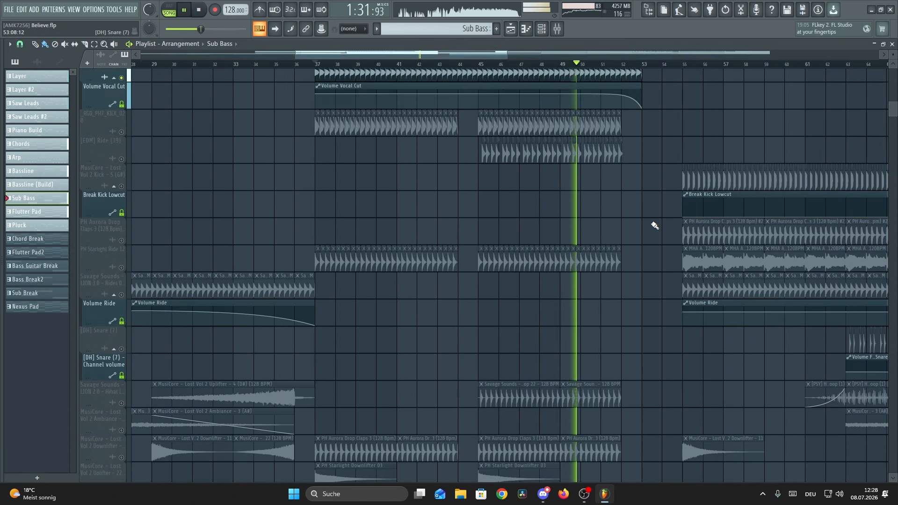
key(space)
Step: Solo the Vocal Cut track and view its clips closely around bar 37
scroll(670, 221, up, 6)
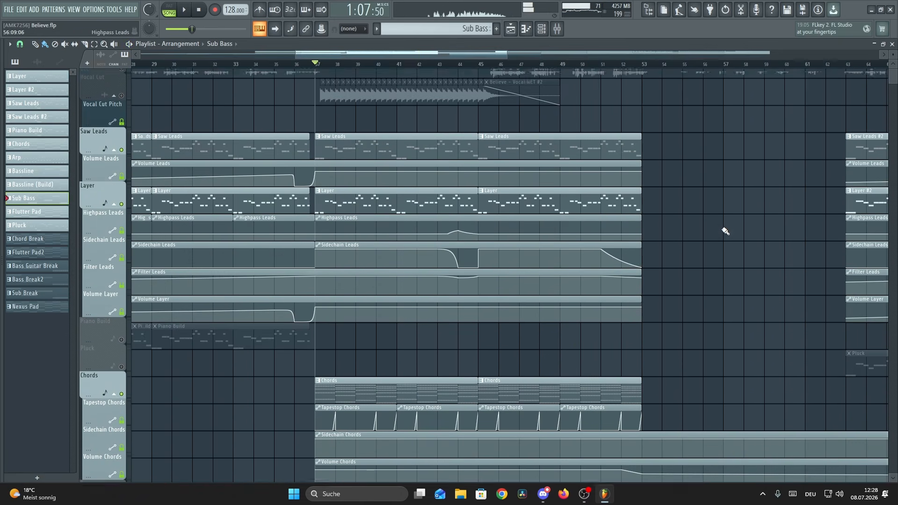
scroll(310, 64, up, 3)
scroll(333, 68, up, 3)
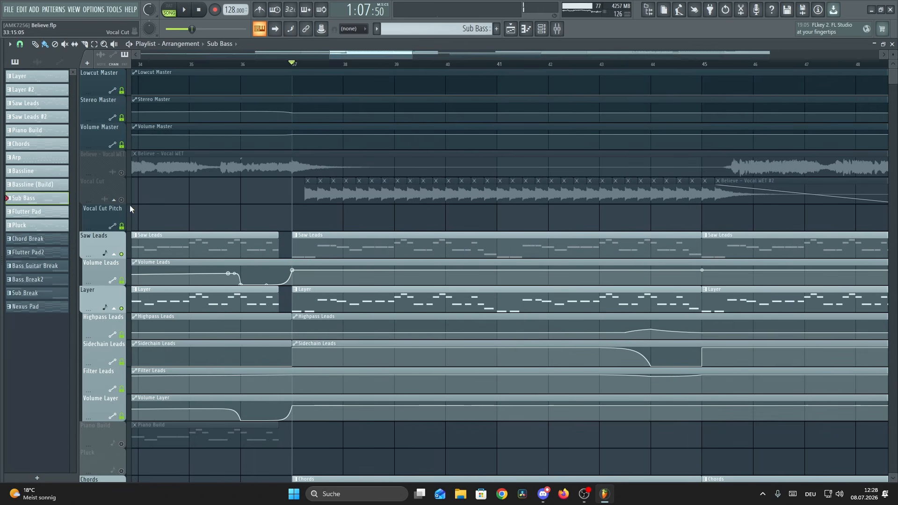
right_click(121, 200)
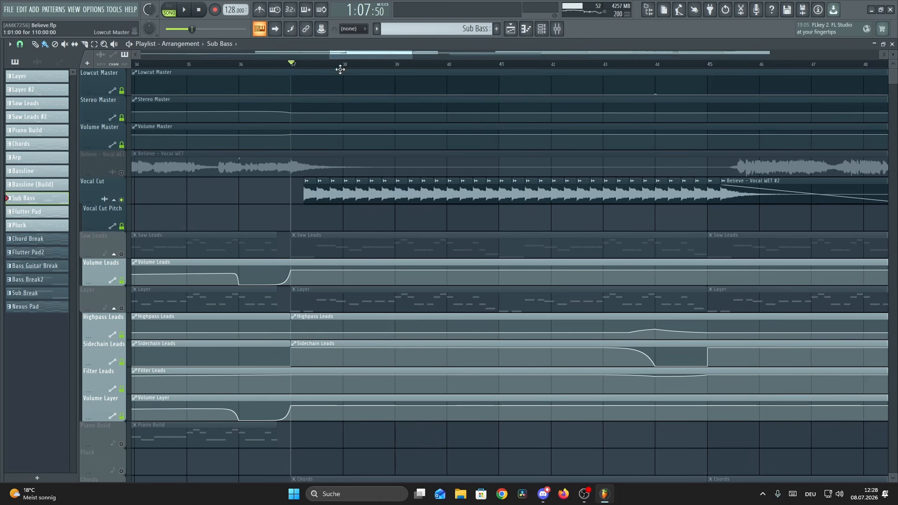
scroll(328, 68, up, 6)
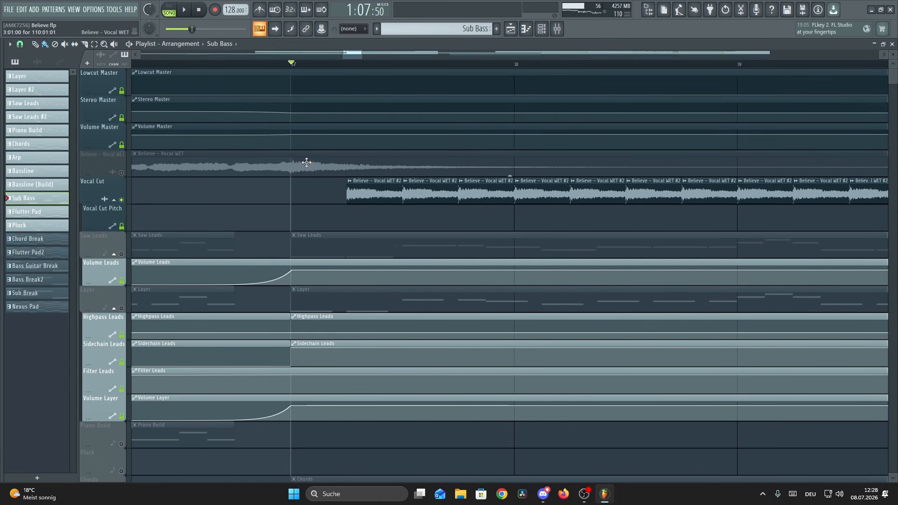
Step: Solo the Believe - Vocal WET track and briefly play the end of the vocal at bar 37
right_click(121, 172)
key(space)
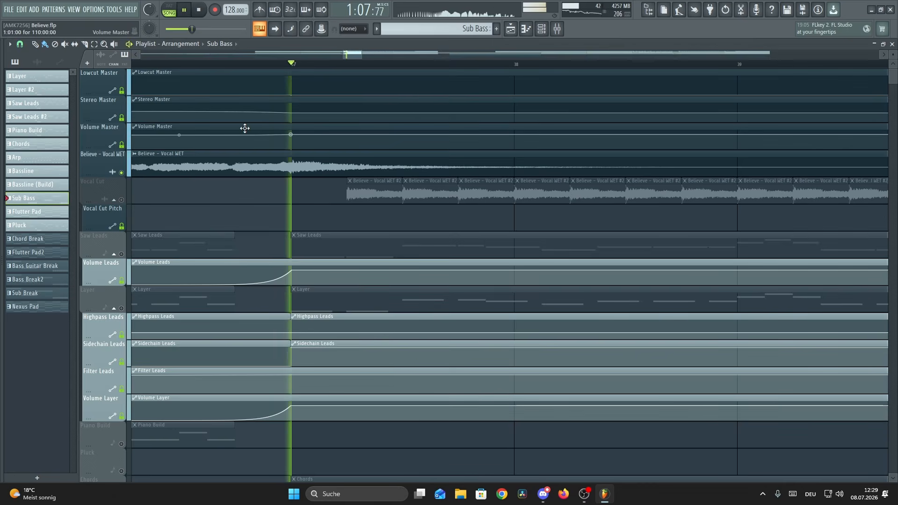
key(space)
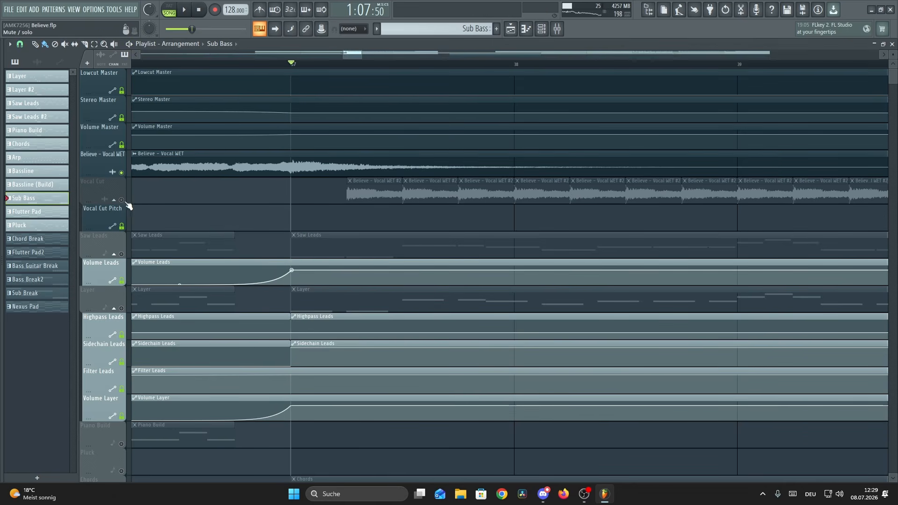
Step: Switch the solo back to the Vocal Cut track and play its repeated clips from bar 37
right_click(121, 199)
scroll(369, 70, down, 3)
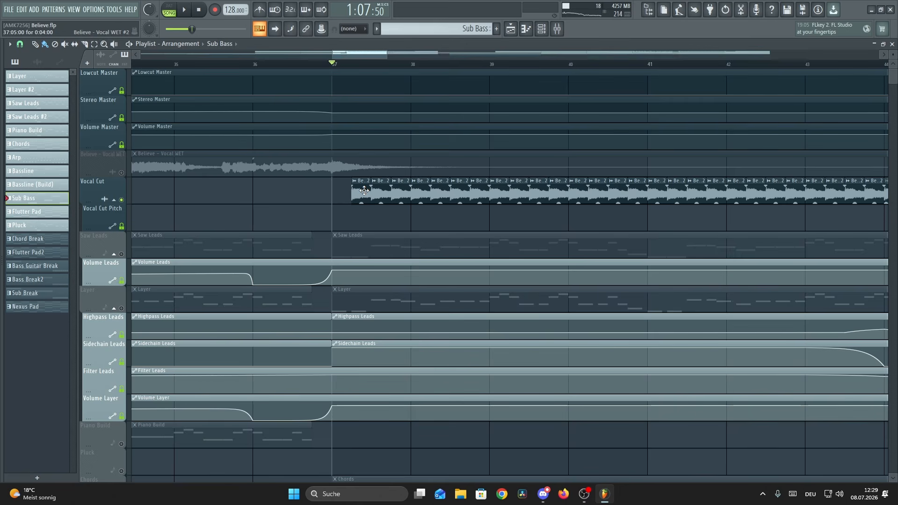
key(space)
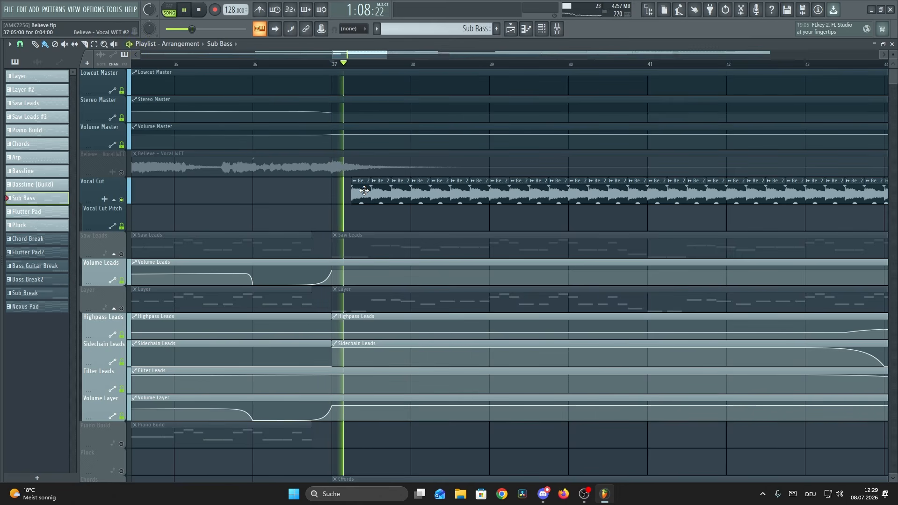
Step: Examine the Fruity Parametric EQ 2 and ValhallaVintageVerb settings on the Vocal Cut mixer insert during playback
click(557, 28)
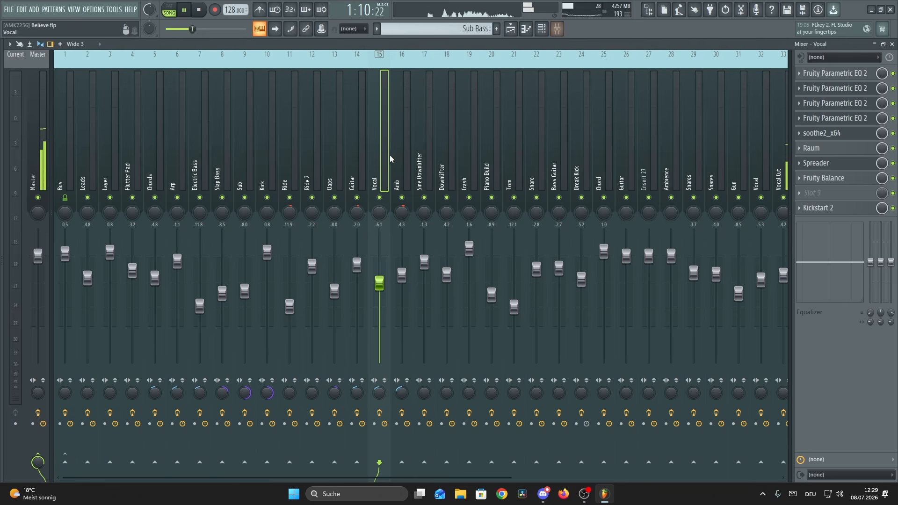
click(564, 164)
click(833, 74)
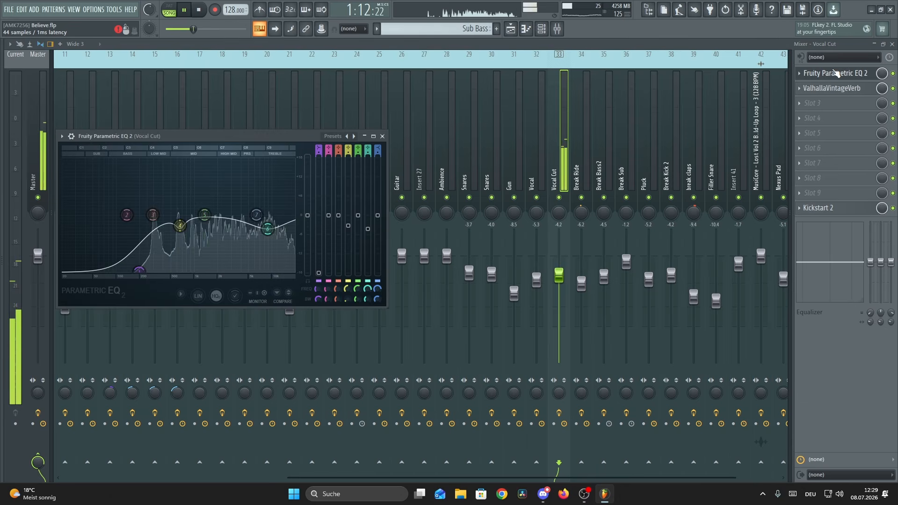
click(823, 89)
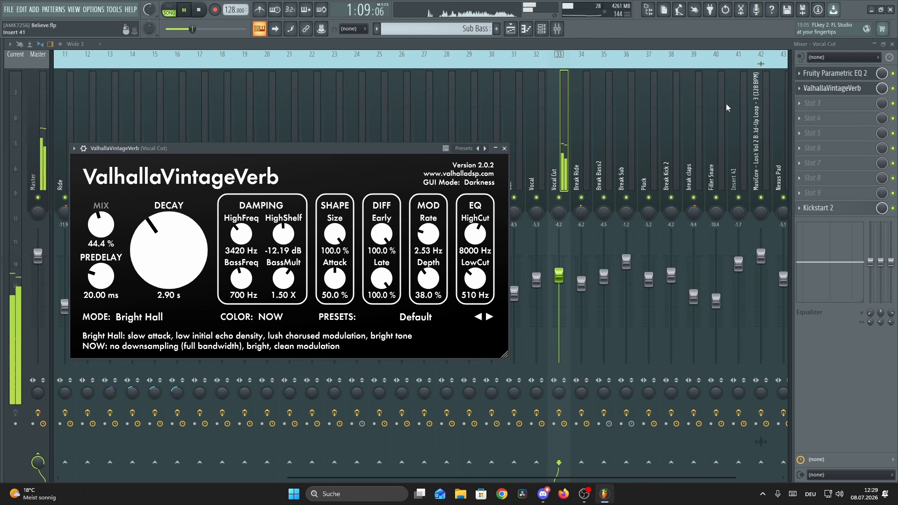
Step: Check Kickstart 2 on the Vocal Cut mixer insert and unmute the Layer track in the playlist
click(823, 211)
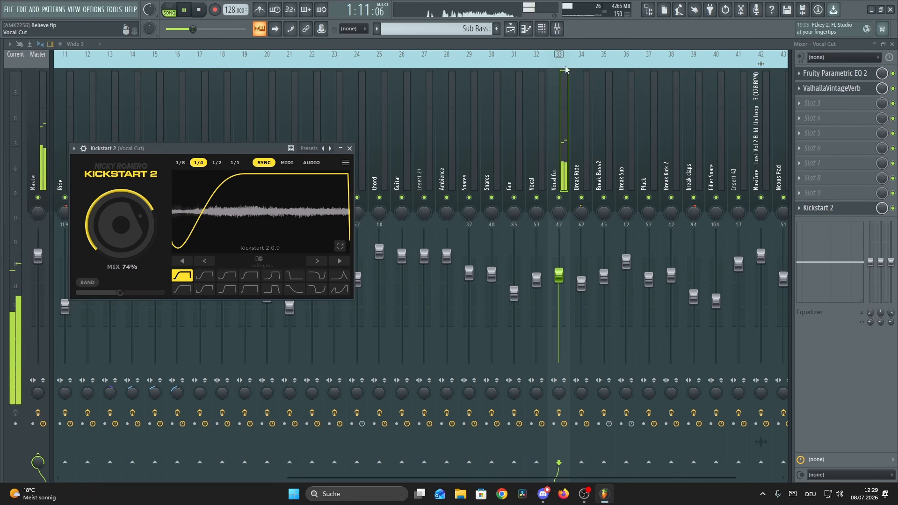
click(511, 29)
scroll(251, 193, down, 2)
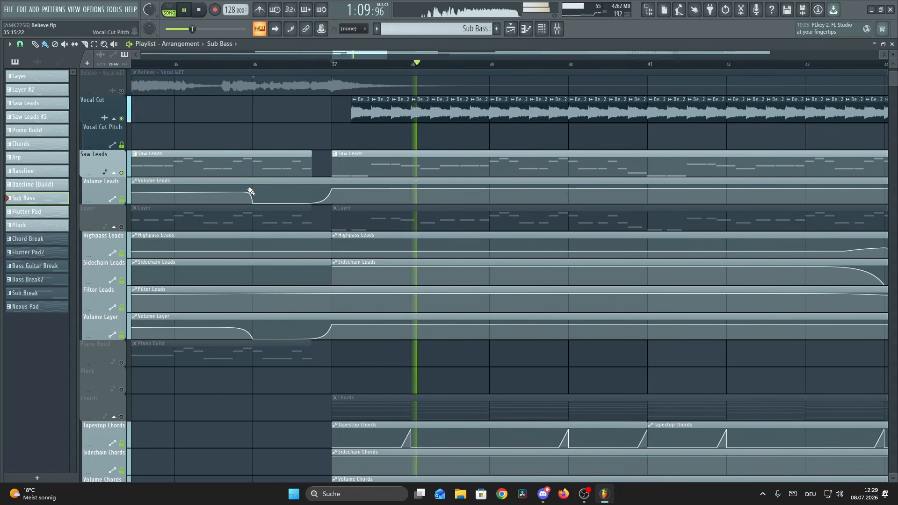
click(122, 228)
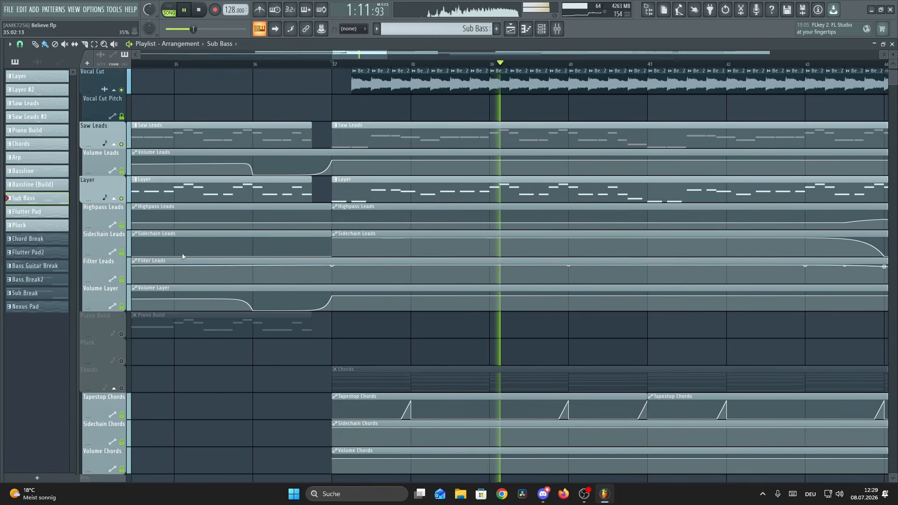
scroll(181, 251, up, 1)
scroll(468, 72, down, 5)
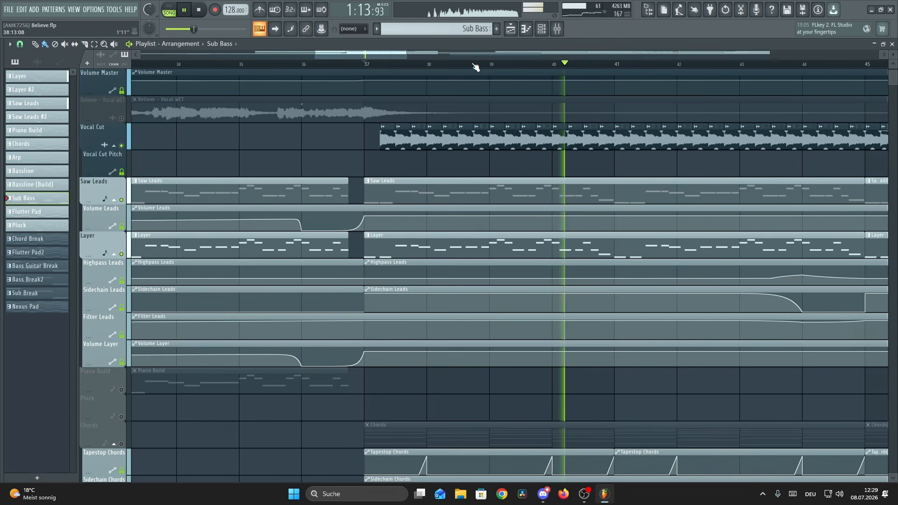
scroll(585, 69, up, 1)
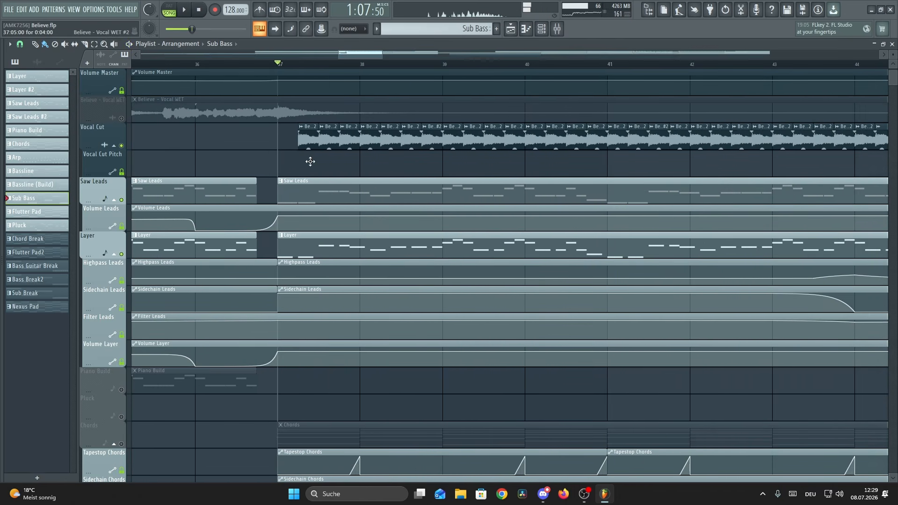
Step: Play the drop from bar 37 and unmute the Chords, Bassline (Build) and Sub Bass tracks
scroll(127, 206, down, 9)
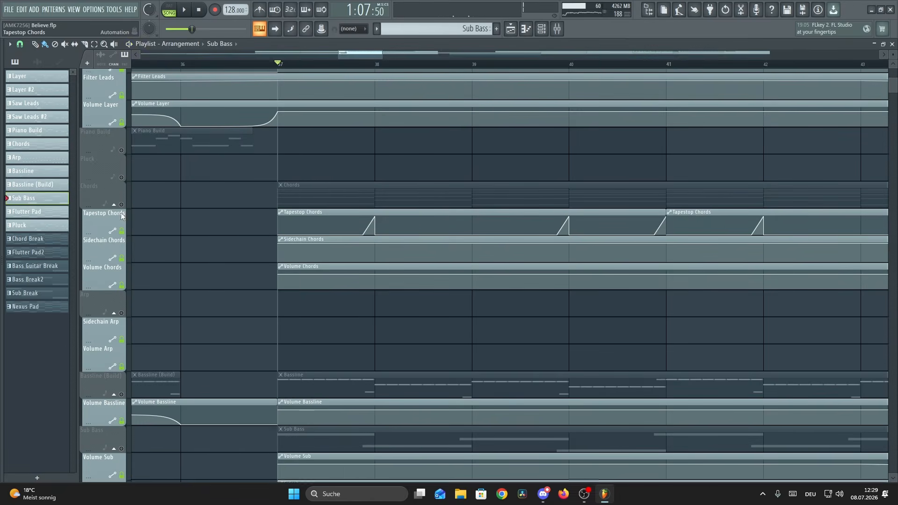
key(space)
scroll(200, 280, down, 3)
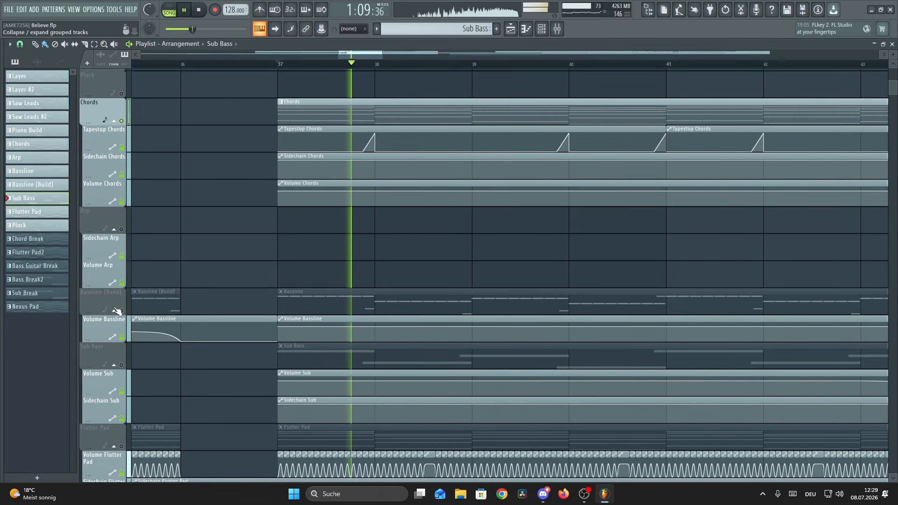
scroll(211, 261, down, 3)
click(121, 254)
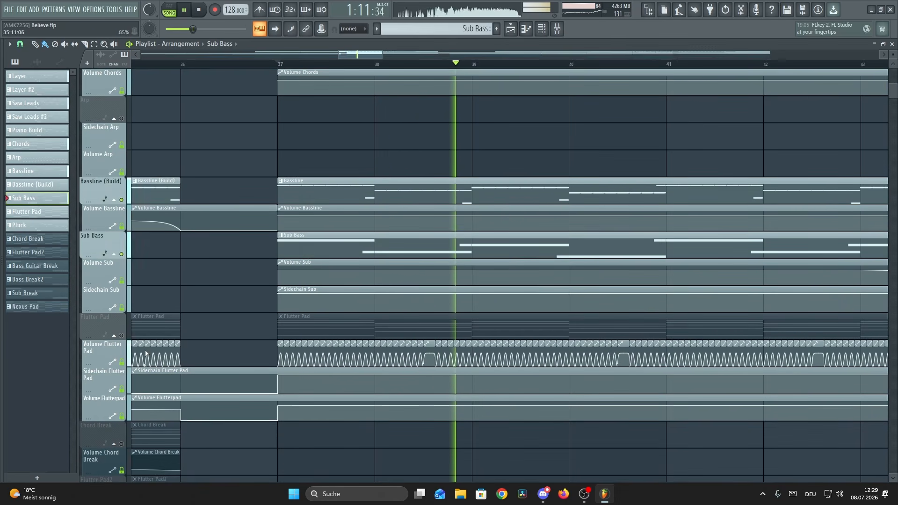
Step: Unmute the 9 VRG1 Dis 8th 140 flag G# and karra Vocal Cut tracks during playback
scroll(200, 295, down, 19)
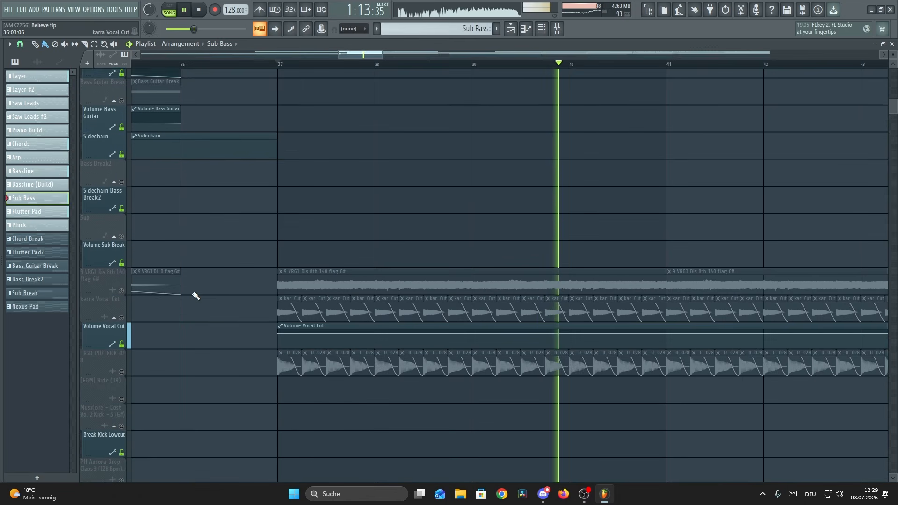
click(121, 282)
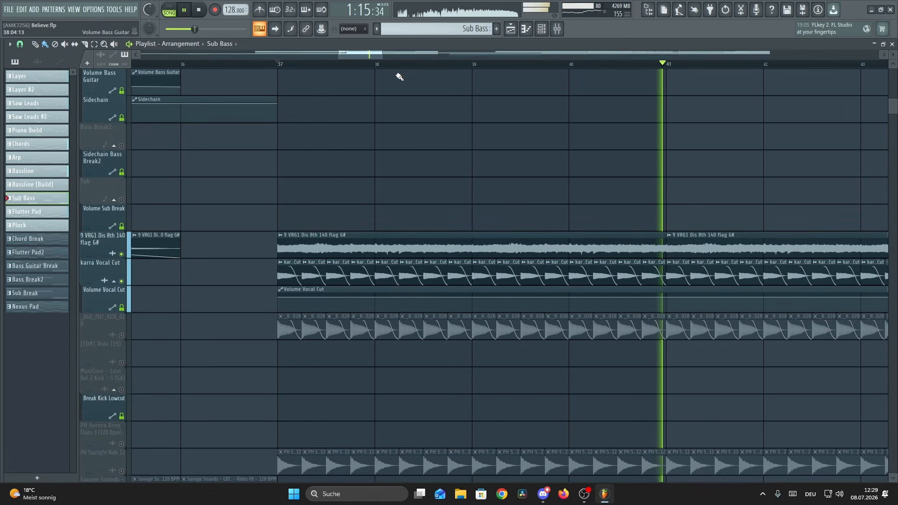
scroll(406, 70, down, 6)
Step: Stop playback, solo the Believe - Vocal WET track and place the playback position at bar 45
scroll(489, 195, up, 10)
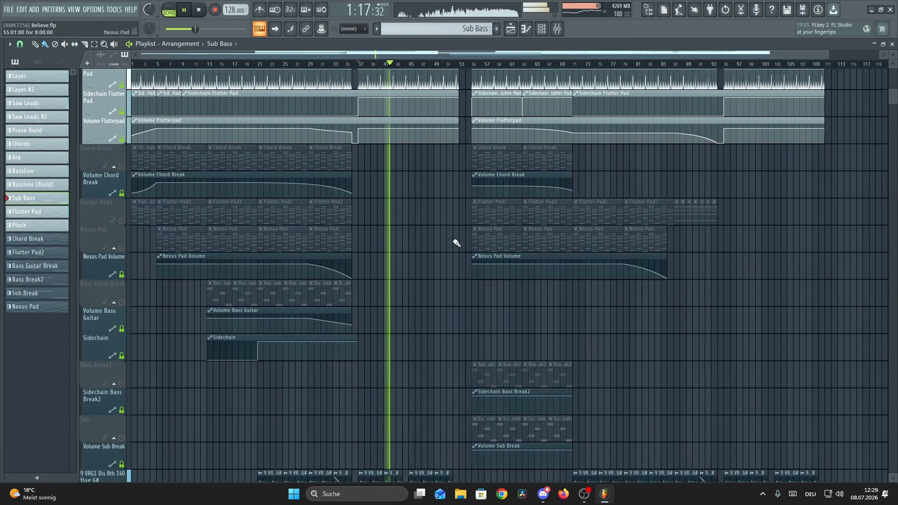
scroll(477, 259, up, 15)
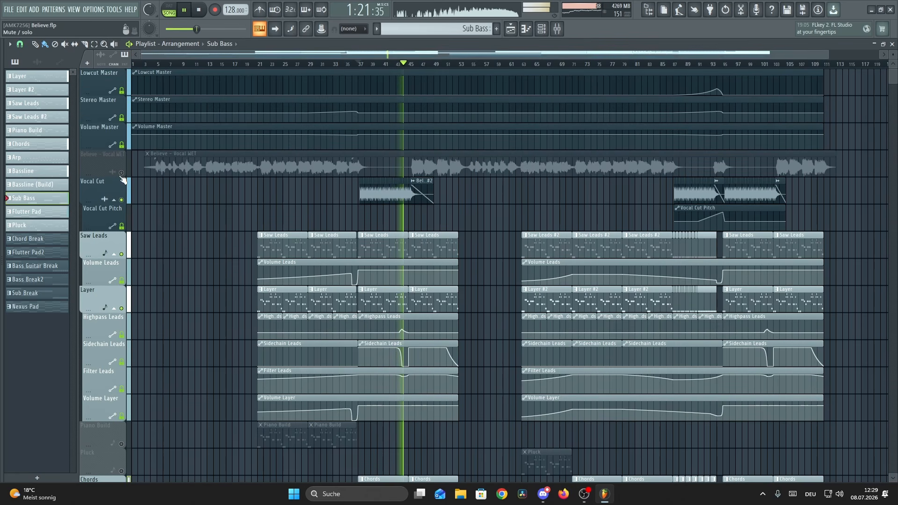
drag(404, 51, 586, 71)
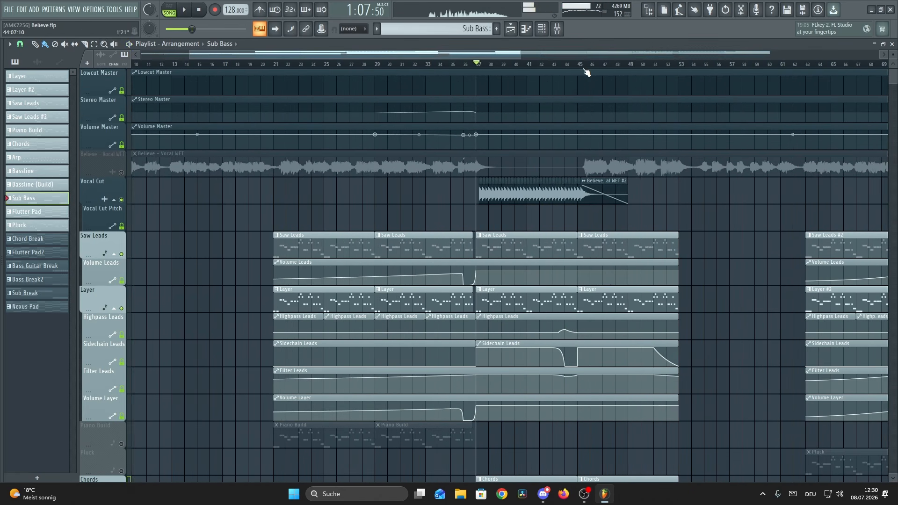
drag(465, 55, 538, 66)
scroll(540, 69, up, 3)
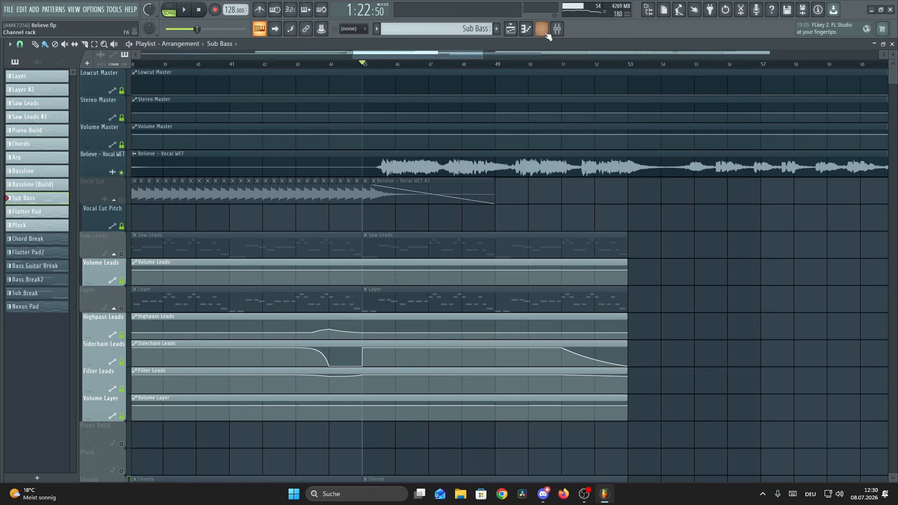
Step: Open the soothe2 effect on the Bus mixer track and save the project
click(545, 31)
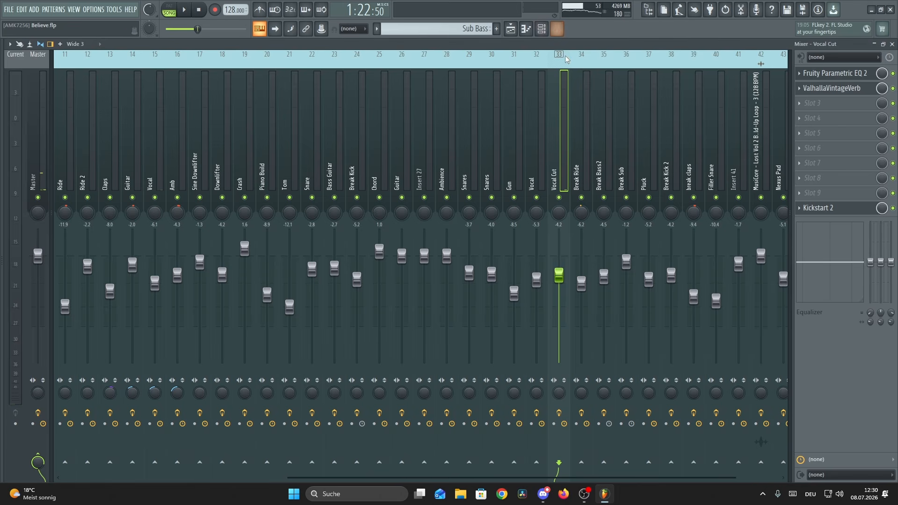
click(539, 152)
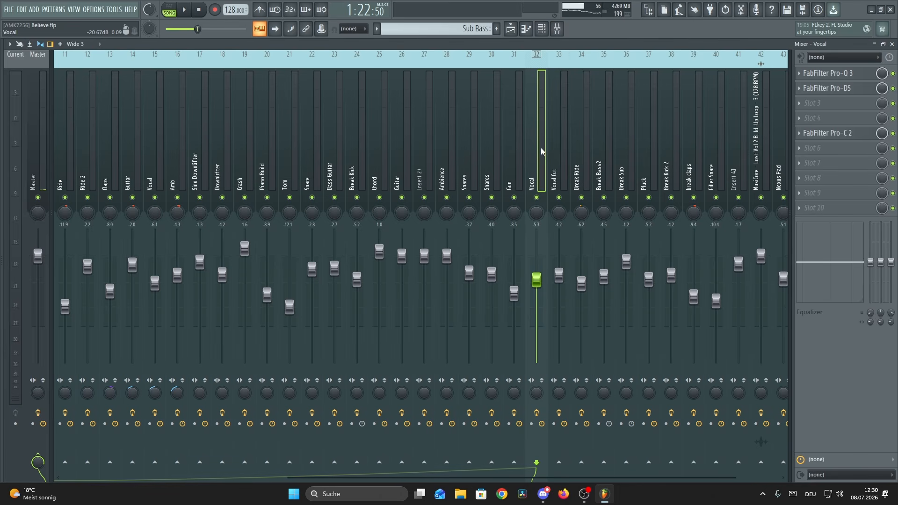
scroll(552, 150, up, 6)
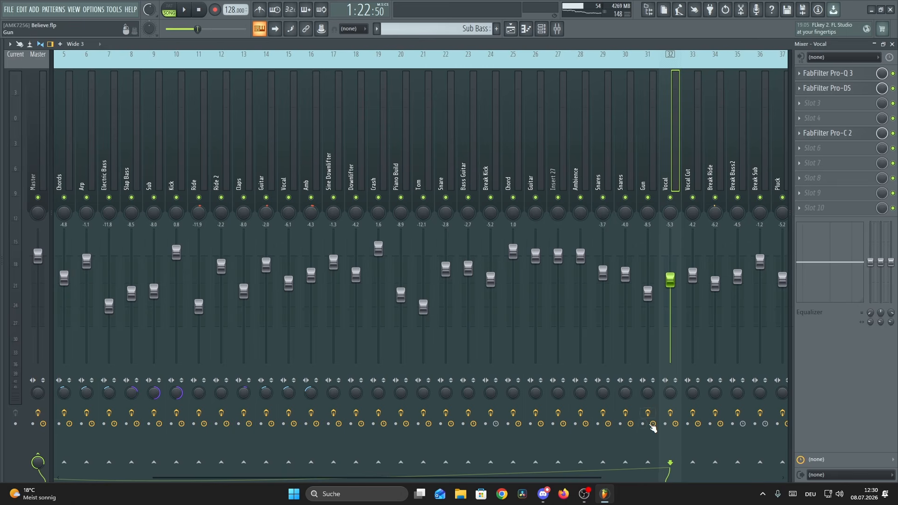
scroll(253, 117, up, 3)
scroll(256, 113, up, 1)
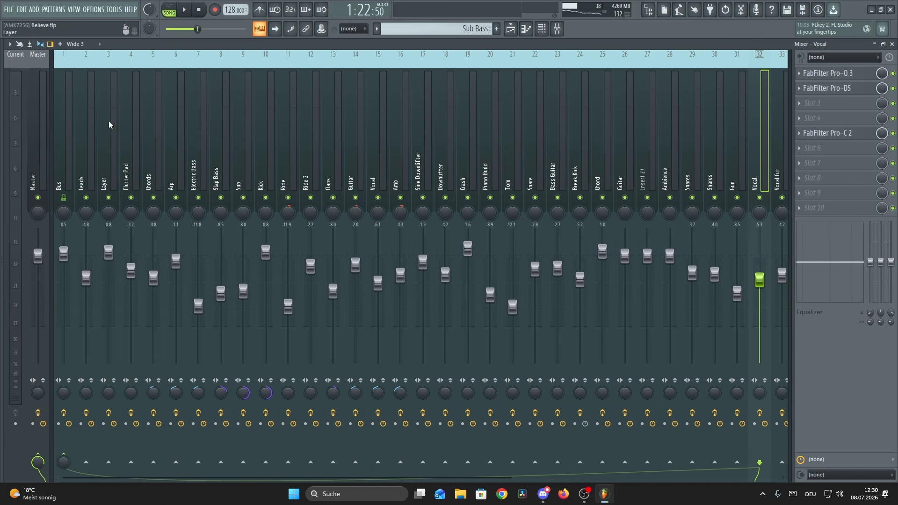
click(65, 130)
click(815, 148)
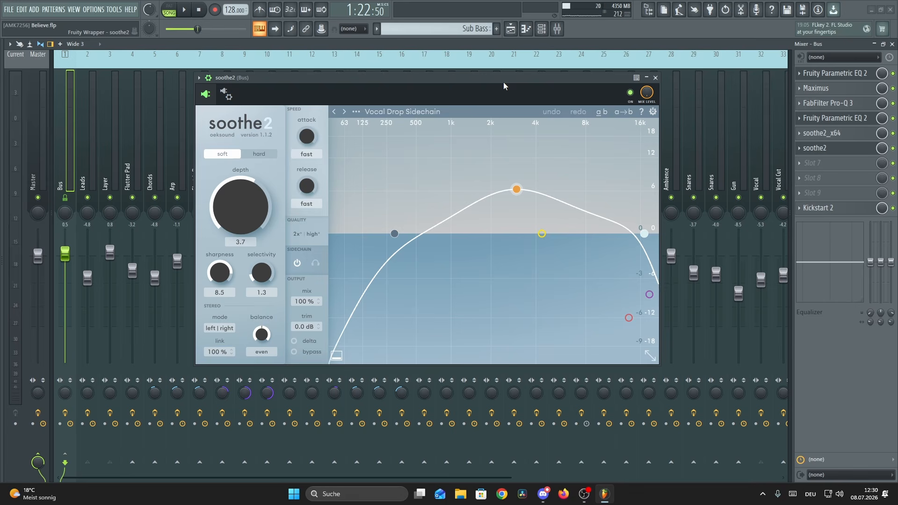
key(ctrl+s)
Step: Play the vocal from bar 45, close soothe2 and unmute the Saw Leads and Layer tracks in the playlist
key(space)
click(511, 30)
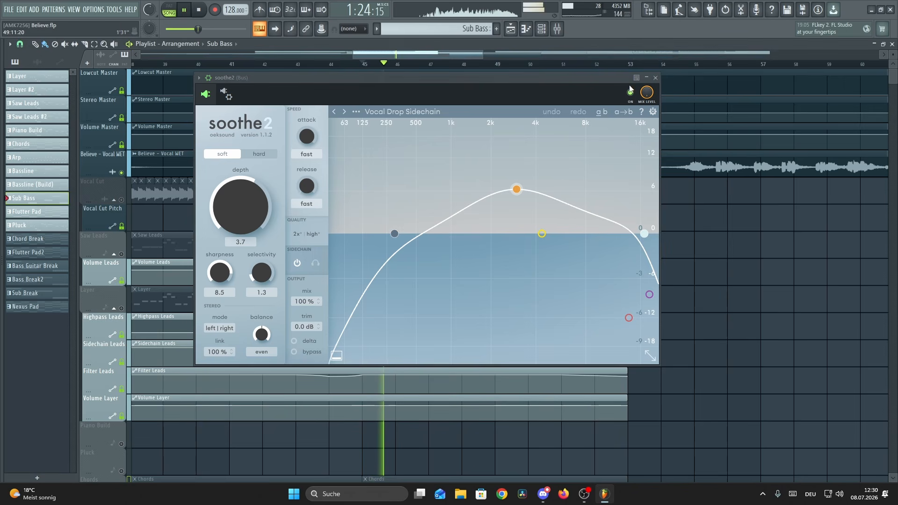
click(656, 78)
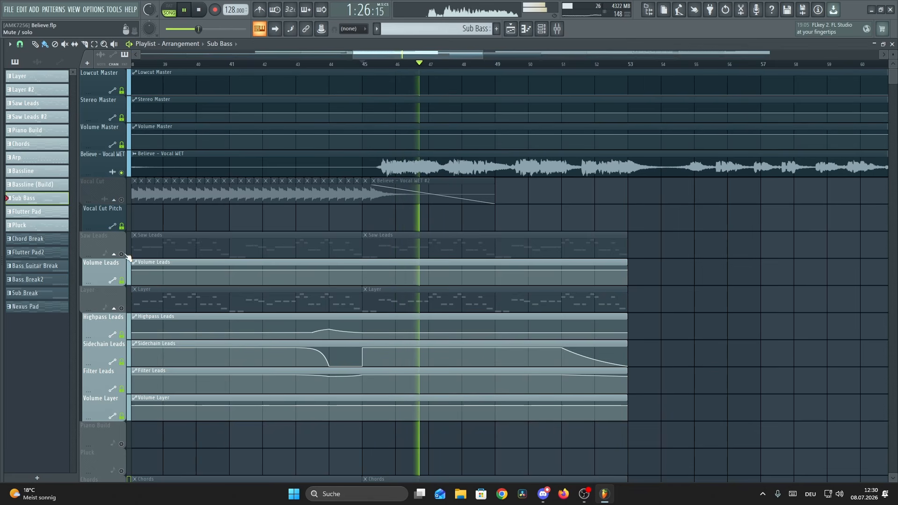
click(121, 255)
click(121, 309)
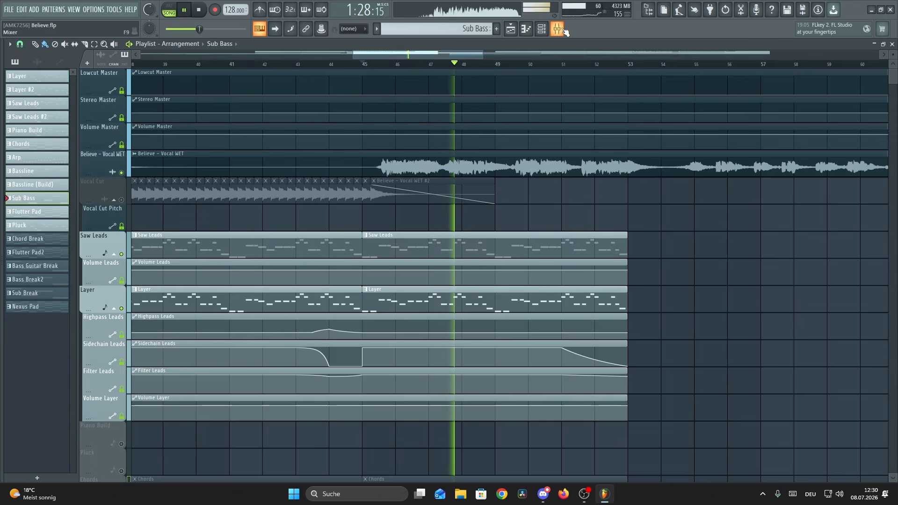
Step: Reopen soothe2 on the Bus mixer track and compare the playing sound with its bypass on and off
key(F9)
click(838, 154)
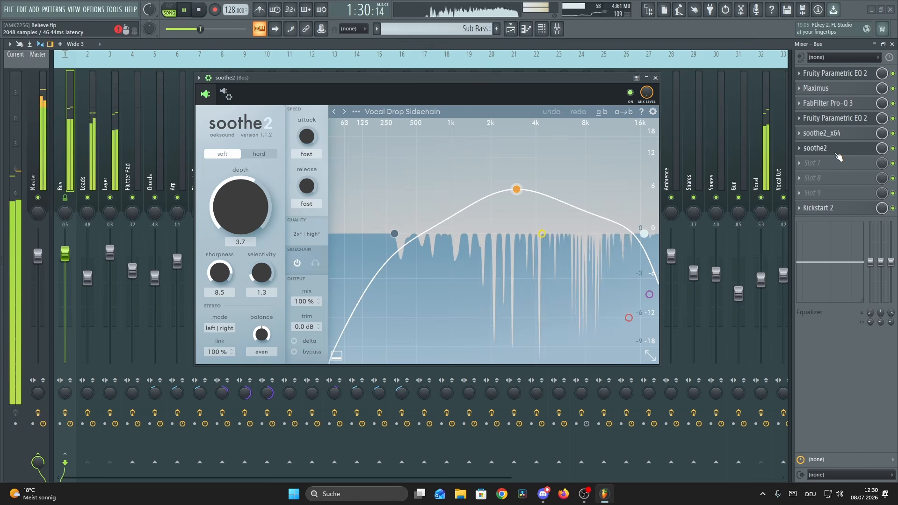
click(311, 353)
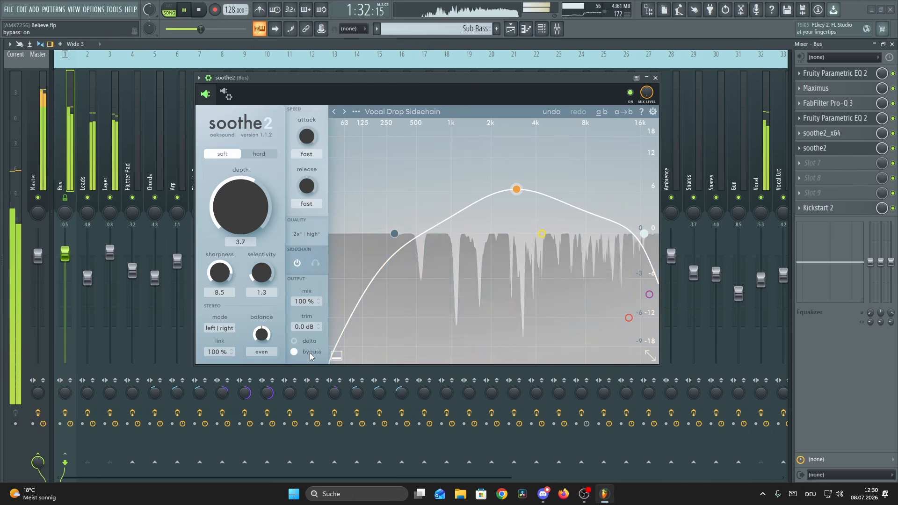
click(310, 354)
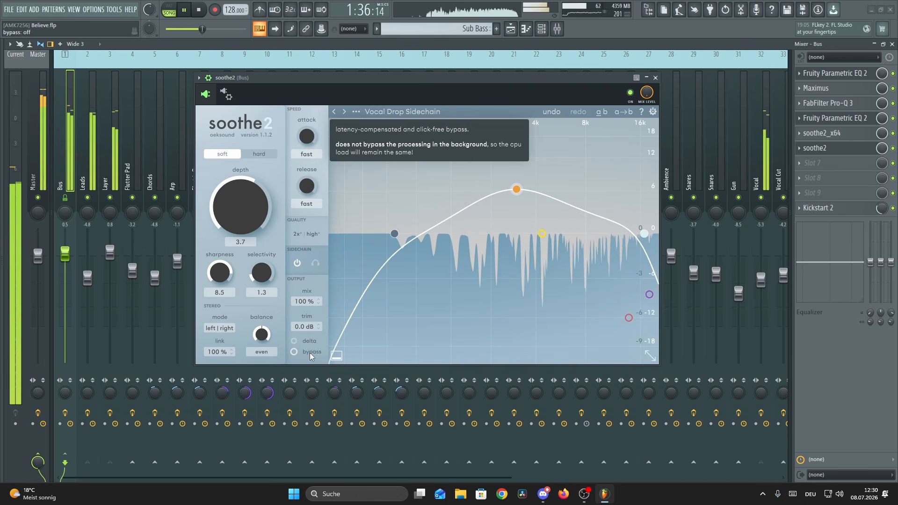
click(655, 77)
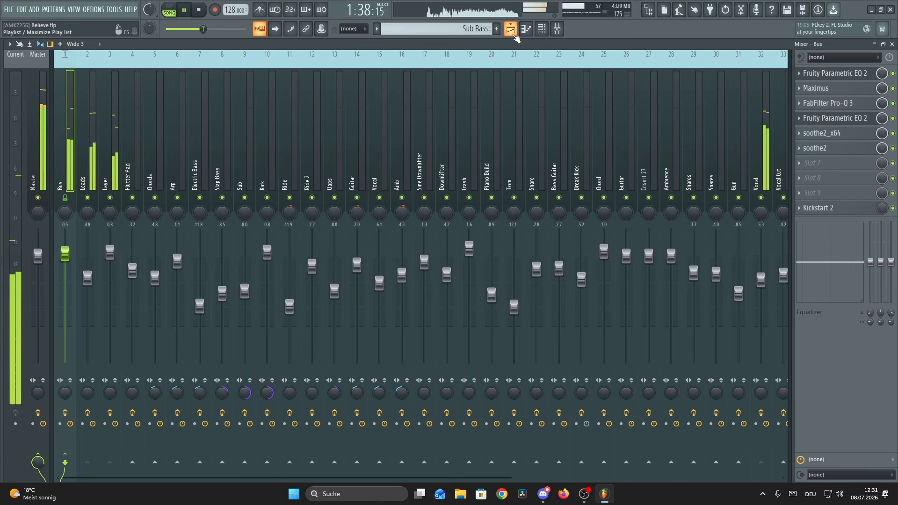
Step: Stop playback, unmute all playlist tracks and solo the _RGD_PH7_KICK_028 track
click(516, 35)
key(space)
scroll(494, 68, down, 3)
scroll(631, 164, down, 7)
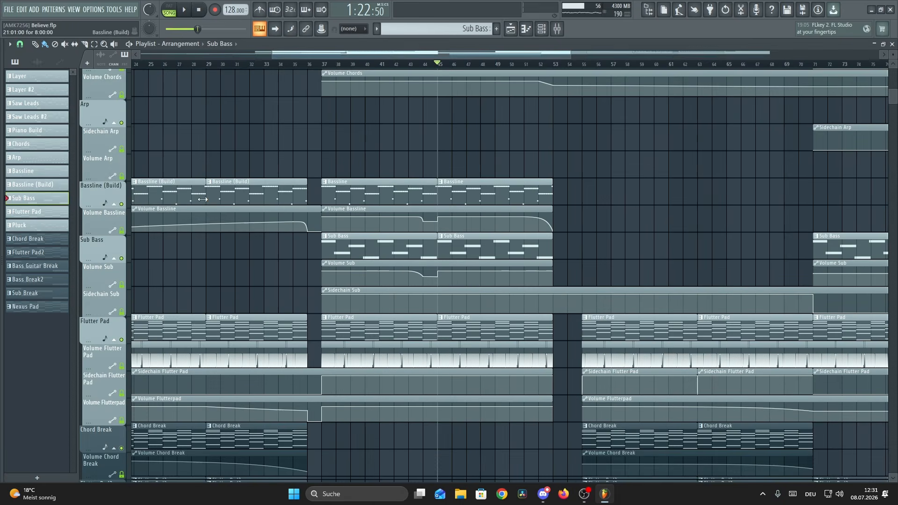
scroll(411, 233, down, 15)
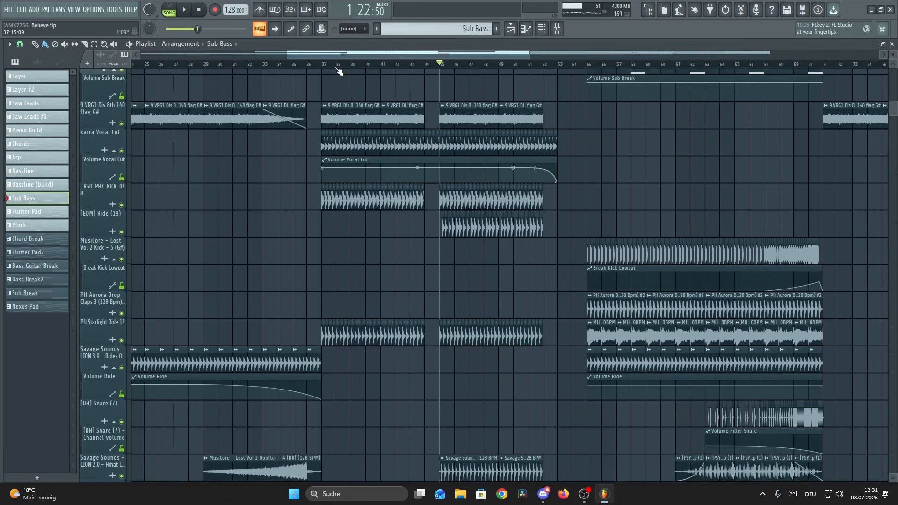
ctrl+scroll(345, 234, up, 6)
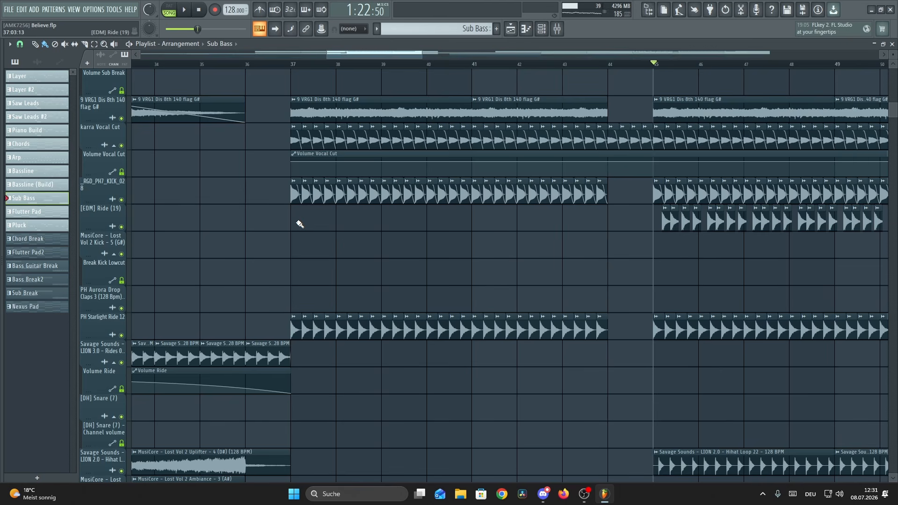
scroll(192, 203, down, 8)
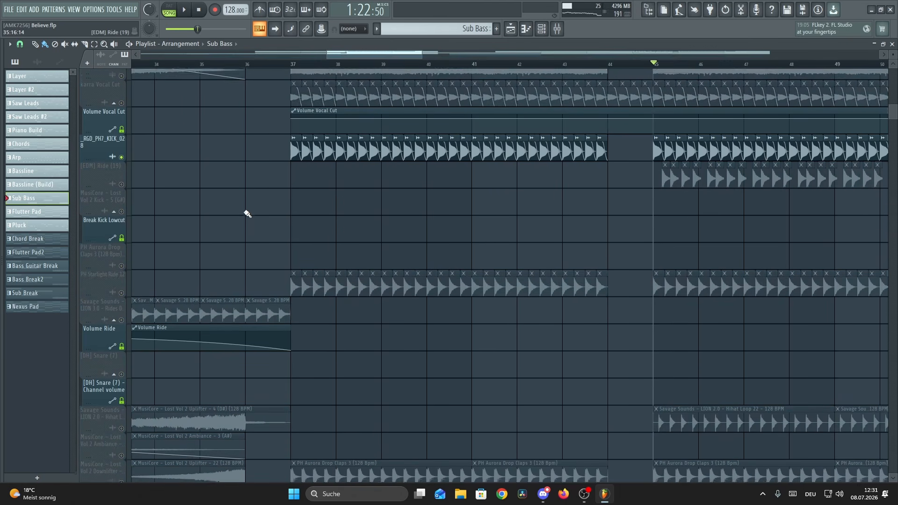
scroll(571, 293, up, 5)
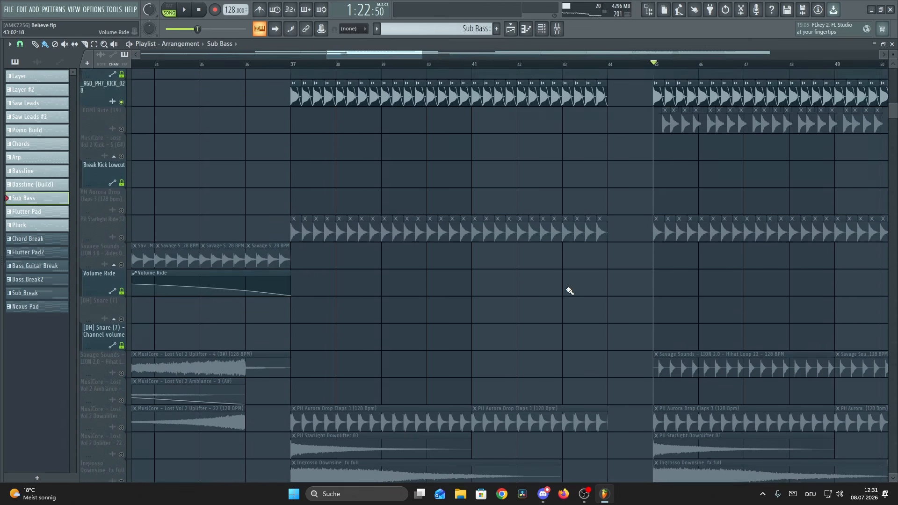
Step: Play the soloed kick from bar 37 and enlarge the playlist tracks around it
click(296, 64)
key(space)
ctrl+scroll(298, 64, up, 5)
ctrl+scroll(312, 68, up, 3)
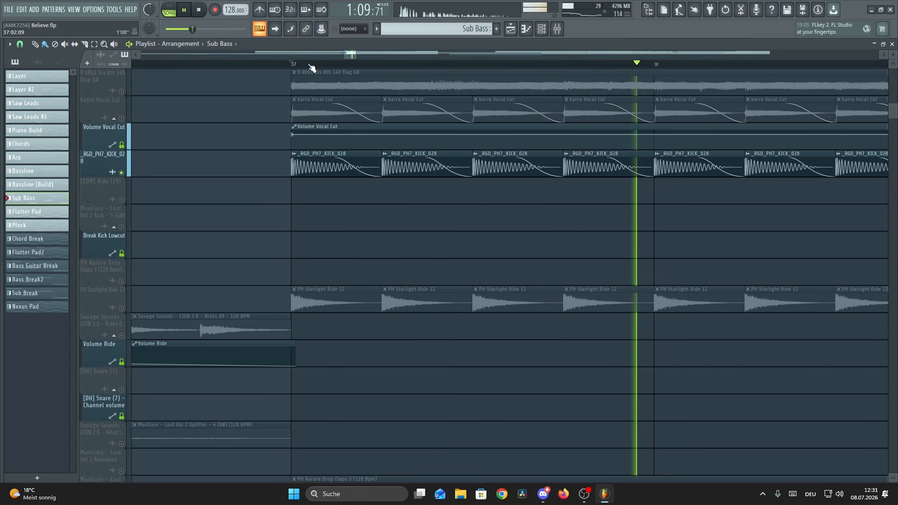
drag(896, 55, 896, 38)
scroll(262, 174, down, 2)
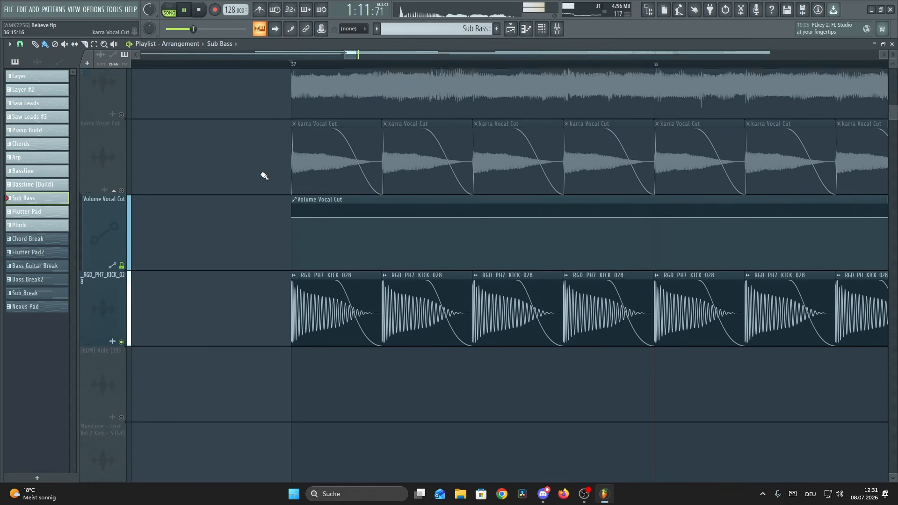
Step: Stop playback and examine the waveform and fade-out curves of the first kick clips at bar 37
scroll(263, 172, up, 1)
key(space)
scroll(267, 175, down, 2)
scroll(304, 187, up, 1)
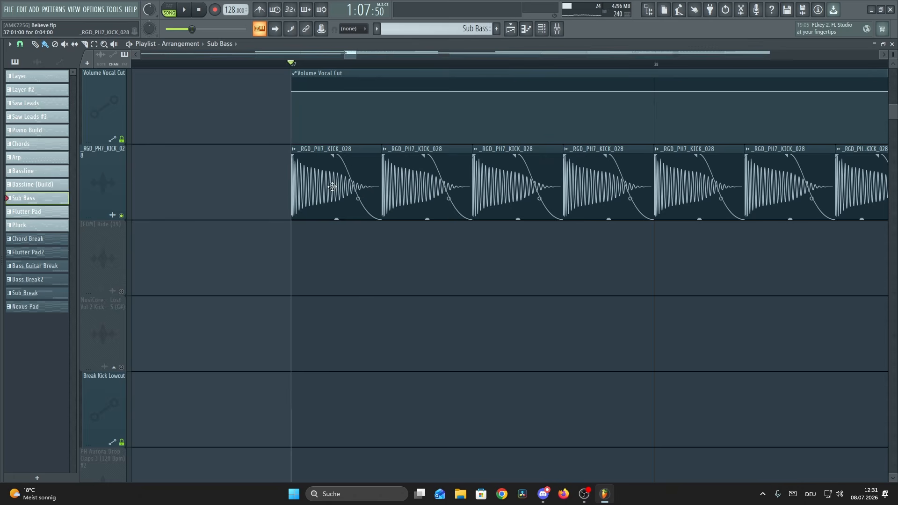
ctrl+scroll(312, 69, up, 4)
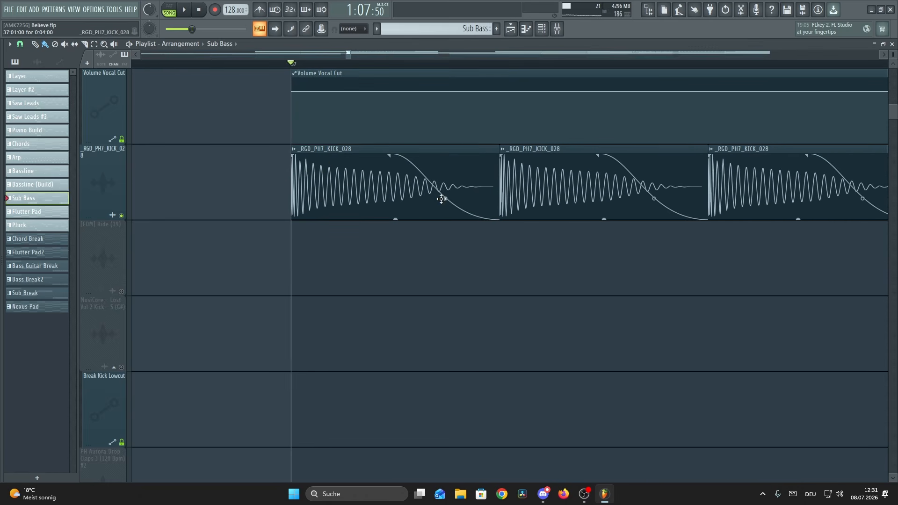
scroll(407, 257, up, 2)
scroll(328, 257, down, 1)
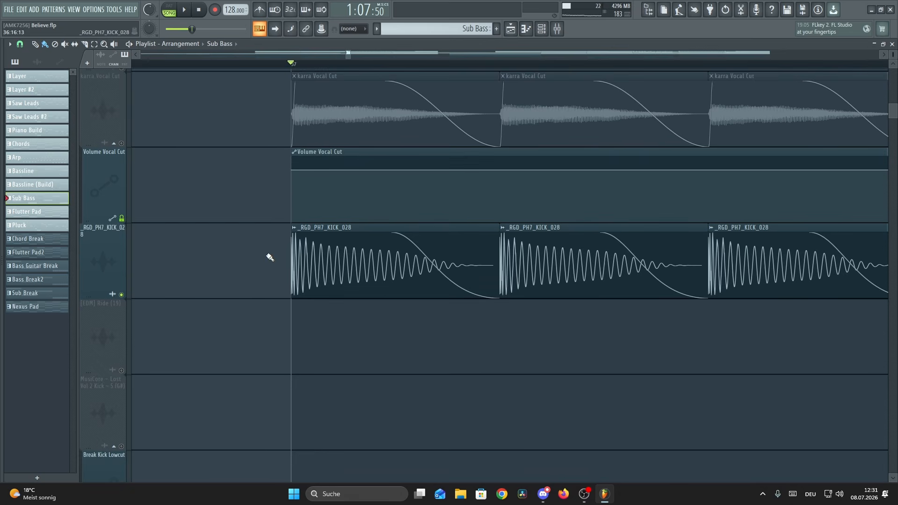
scroll(279, 266, up, 1)
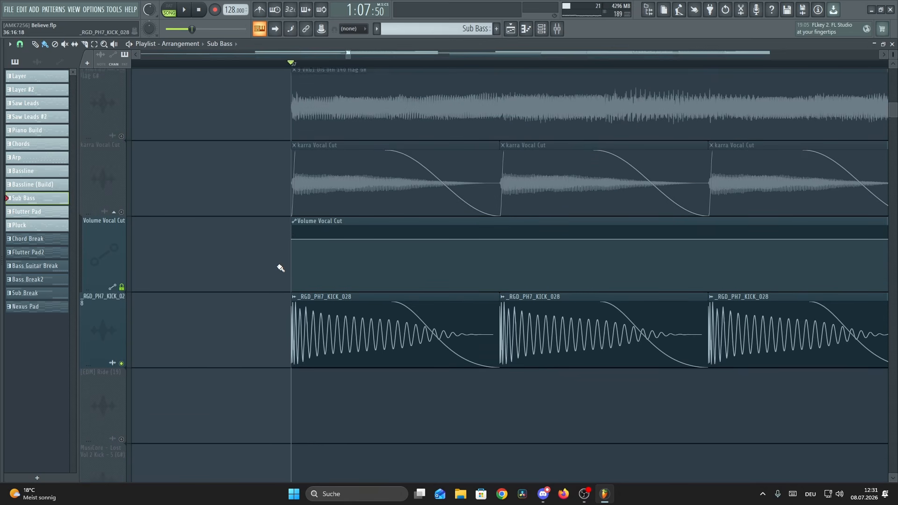
scroll(269, 280, down, 2)
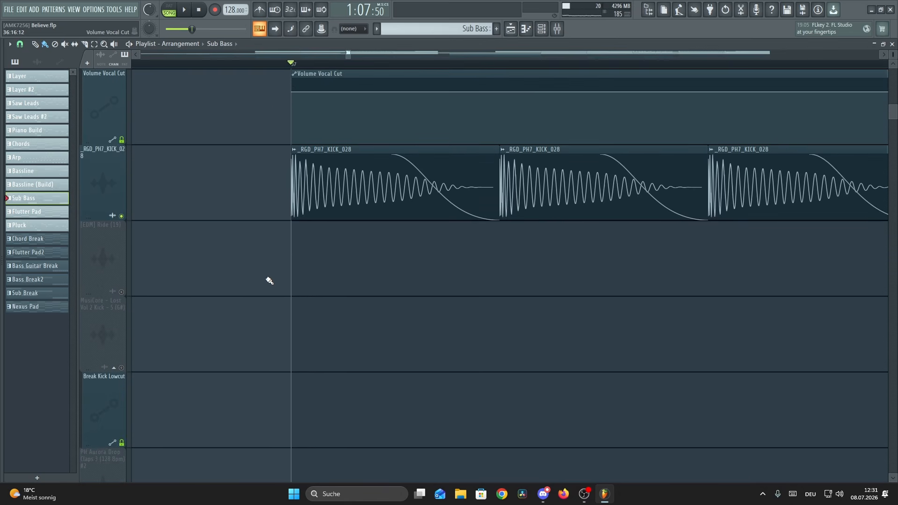
scroll(268, 280, up, 1)
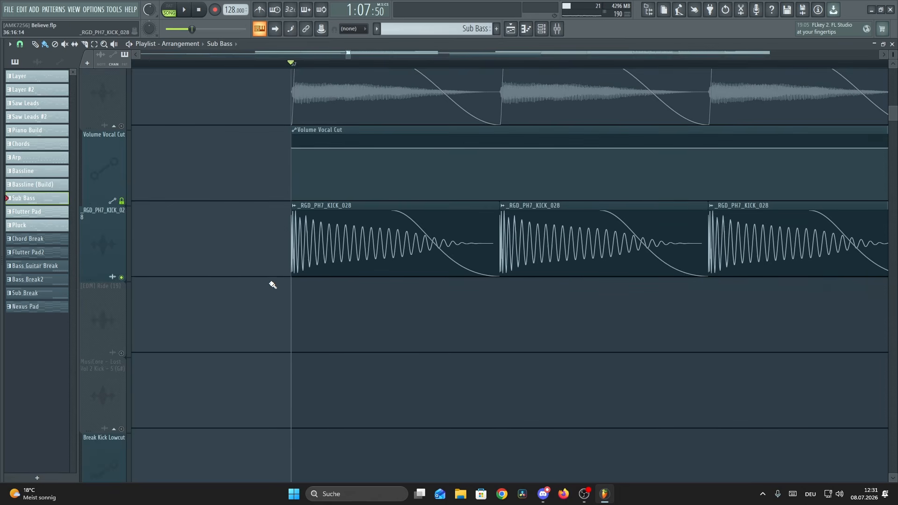
scroll(273, 284, down, 2)
scroll(290, 290, up, 1)
scroll(299, 295, up, 1)
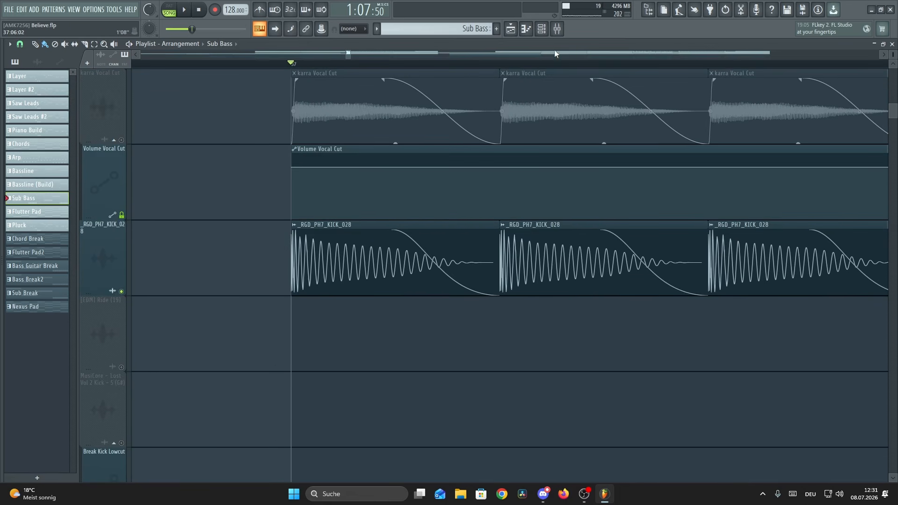
Step: Play the soloed kick briefly and bring up its Kick mixer track before returning to the playlist
key(space)
key(F9)
click(270, 173)
click(511, 29)
key(space)
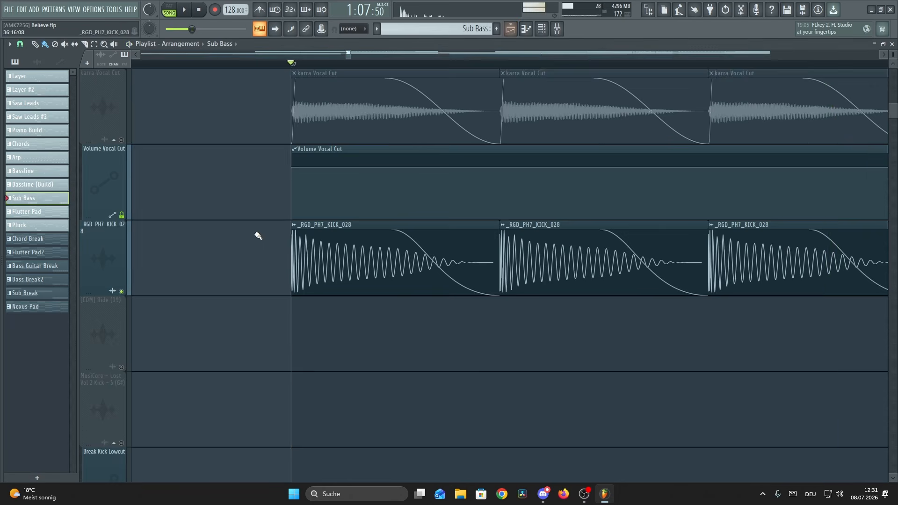
Step: Unmute the Sub Bass playlist track and play it together with the kick from bar 37
scroll(239, 269, up, 7)
scroll(241, 275, up, 8)
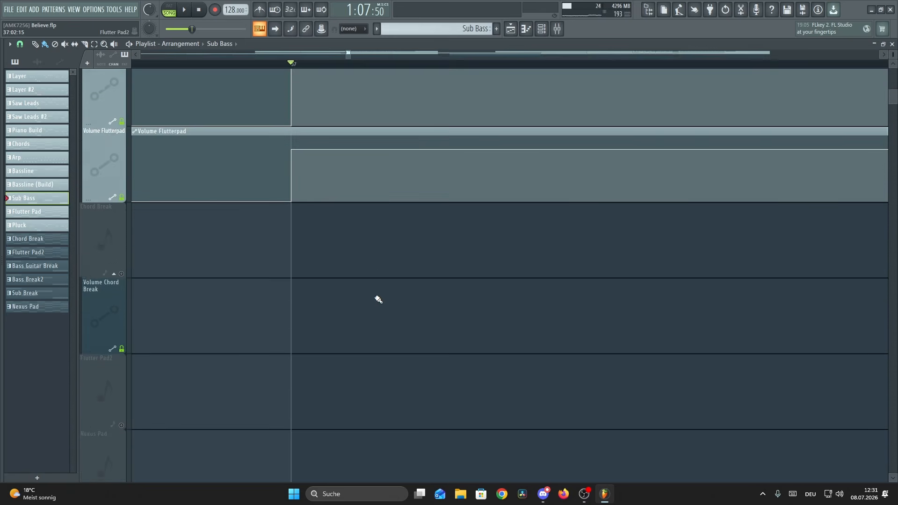
scroll(208, 246, up, 5)
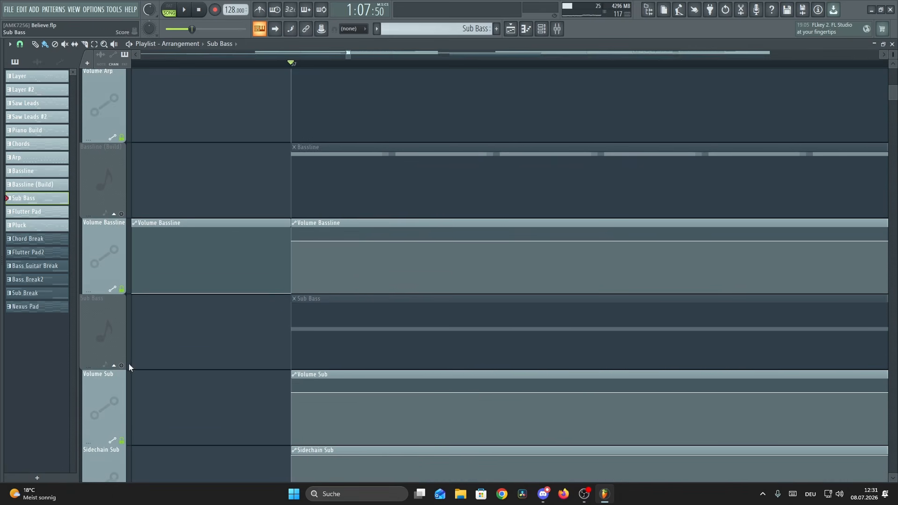
click(122, 367)
key(space)
scroll(215, 300, down, 5)
scroll(365, 286, down, 10)
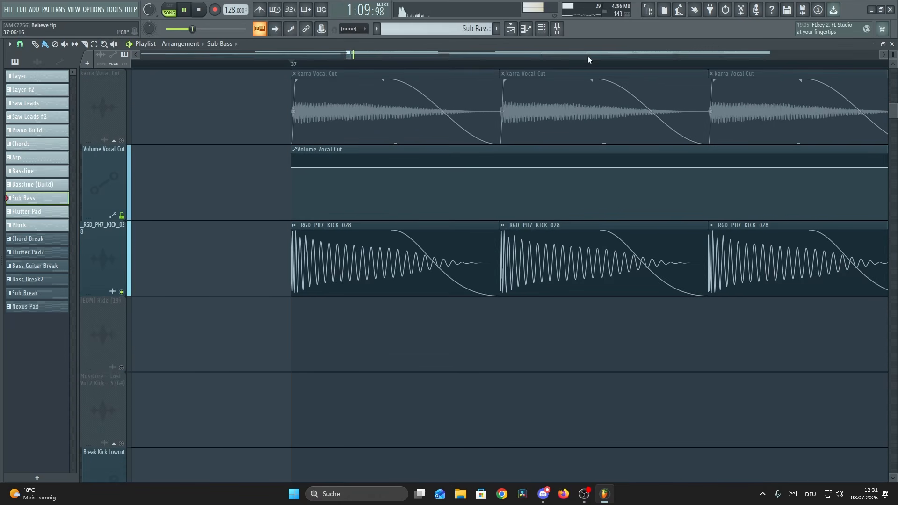
Step: Open Kickstart 2 on the Sub mixer track and watch its ducking curve while kick and sub play
click(557, 29)
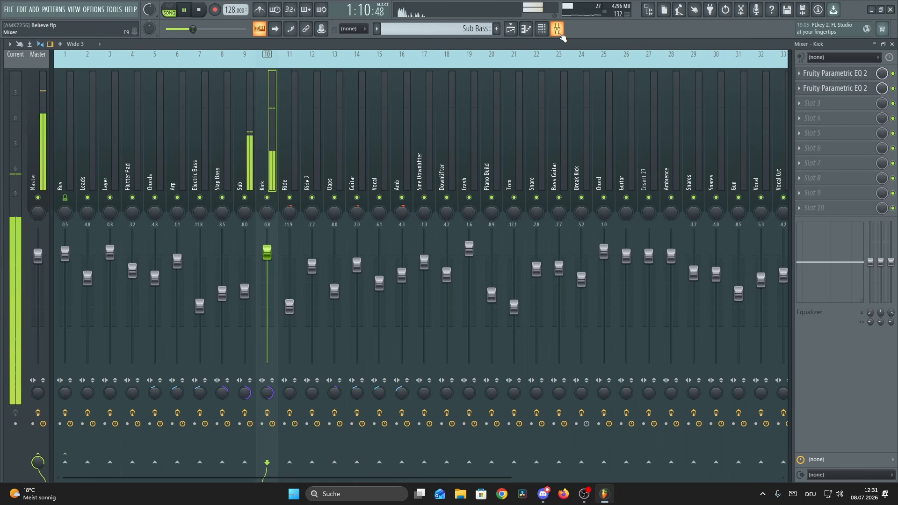
click(244, 160)
click(818, 211)
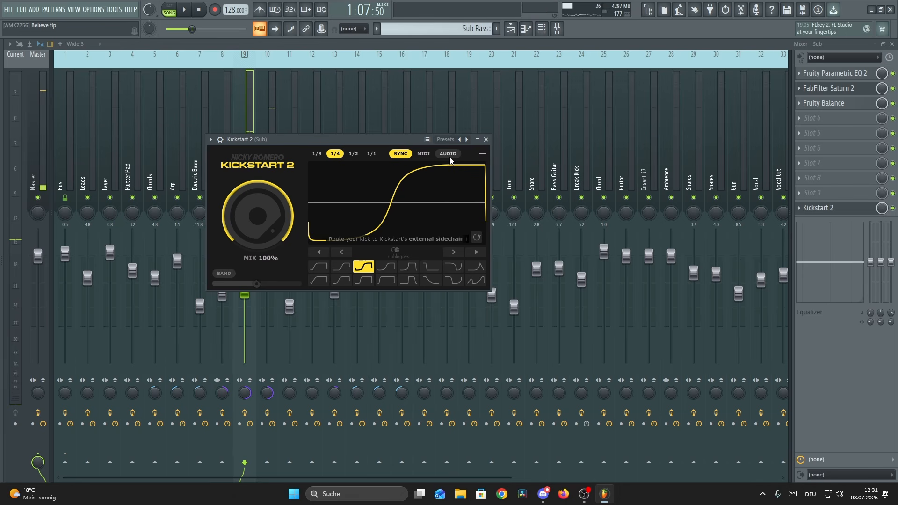
drag(402, 145, 489, 135)
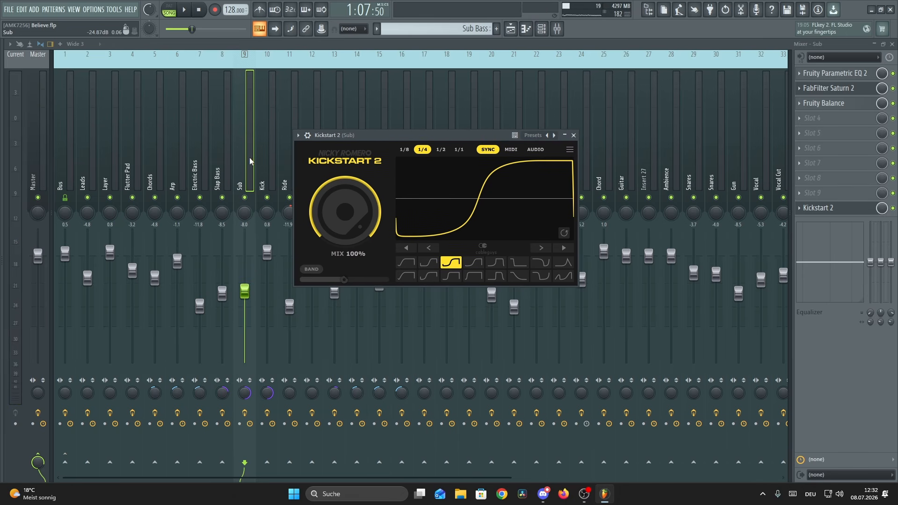
key(space)
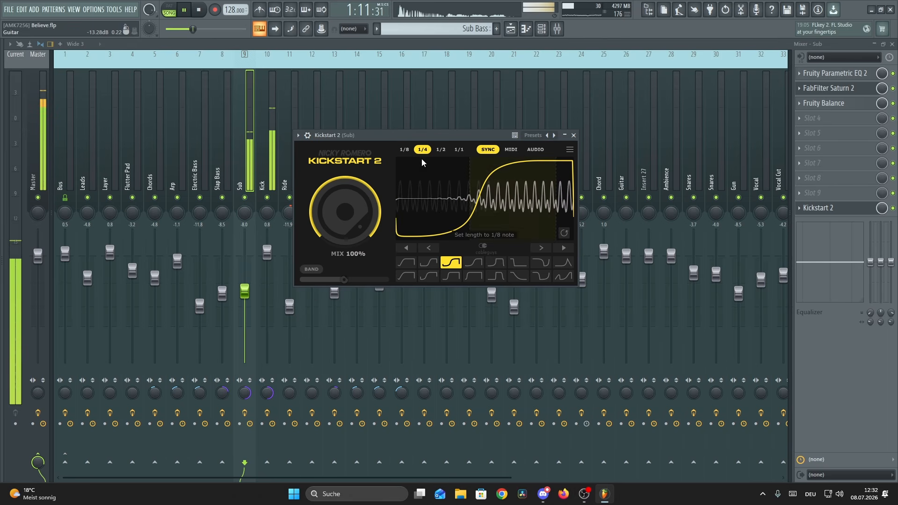
Step: Open SPAN on the Master track, examine the low-end spectrum of kick and sub, and close it after stopping playback
click(39, 124)
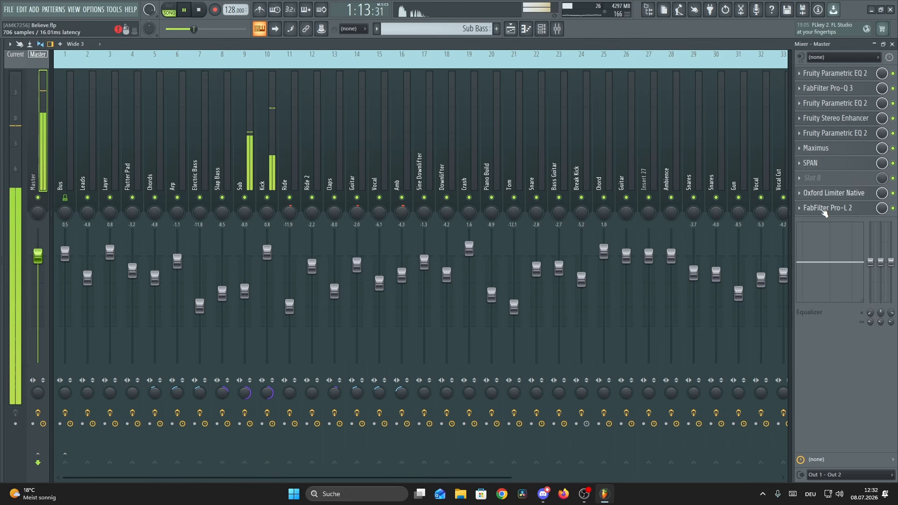
click(835, 163)
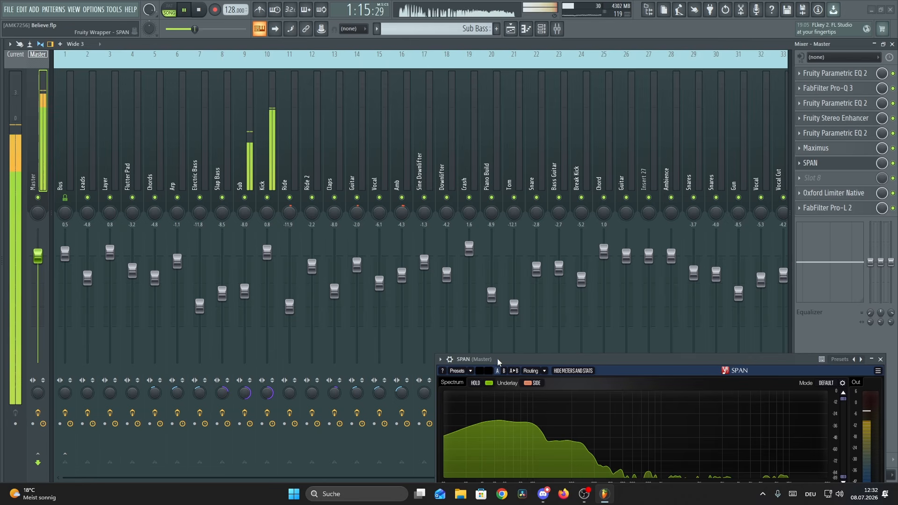
drag(498, 363, 457, 172)
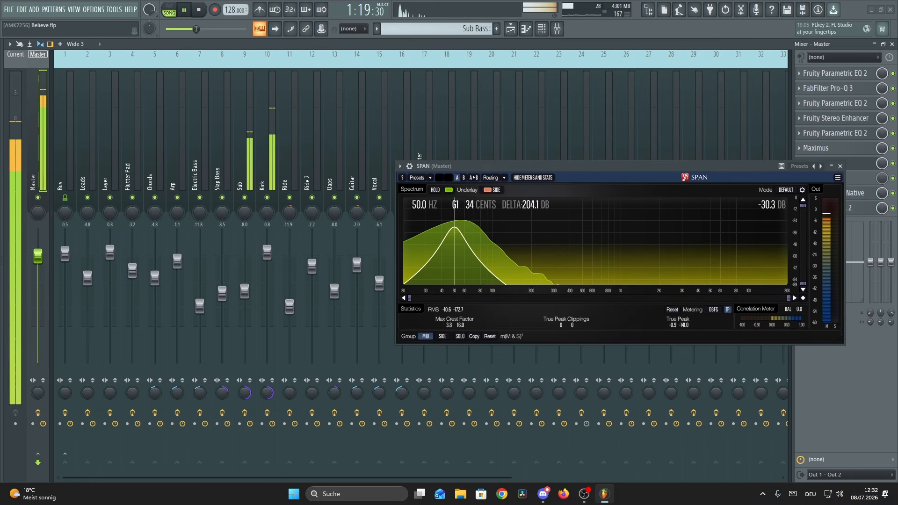
key(space)
click(841, 166)
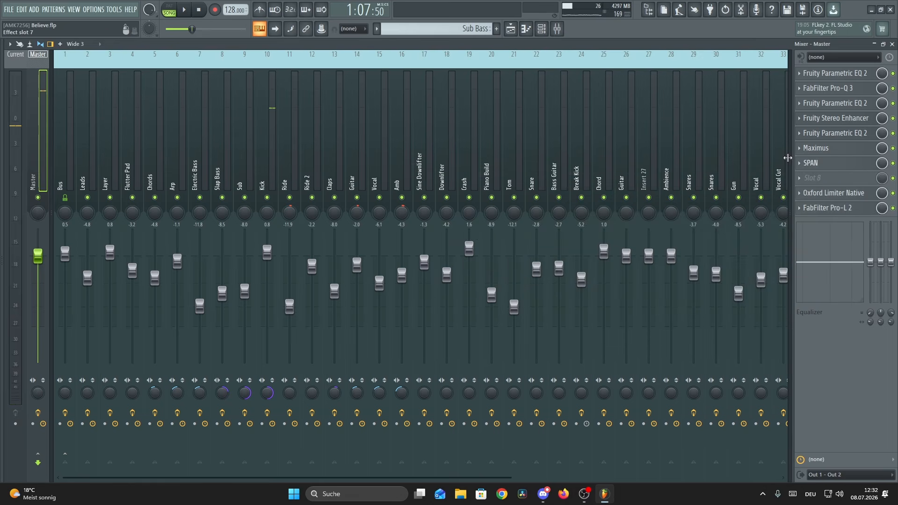
Step: Solo the [EDM] Ride (19) playlist track, bring the kick back in and play both from bar 45
click(511, 29)
scroll(625, 70, up, 3)
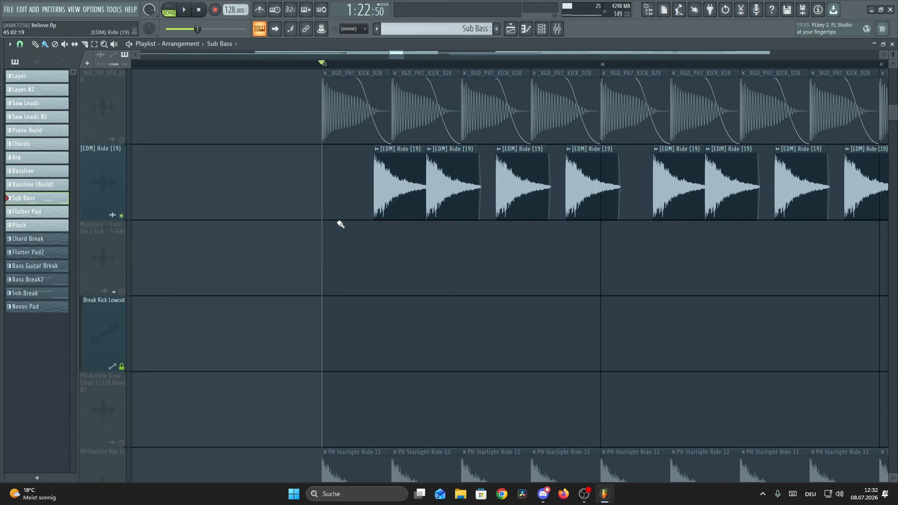
scroll(437, 183, down, 5)
scroll(686, 77, down, 6)
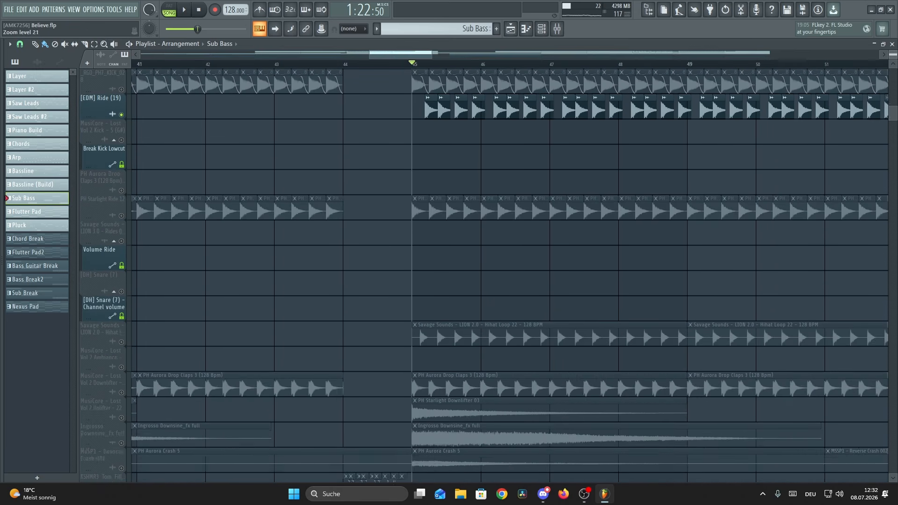
scroll(327, 190, up, 4)
key(space)
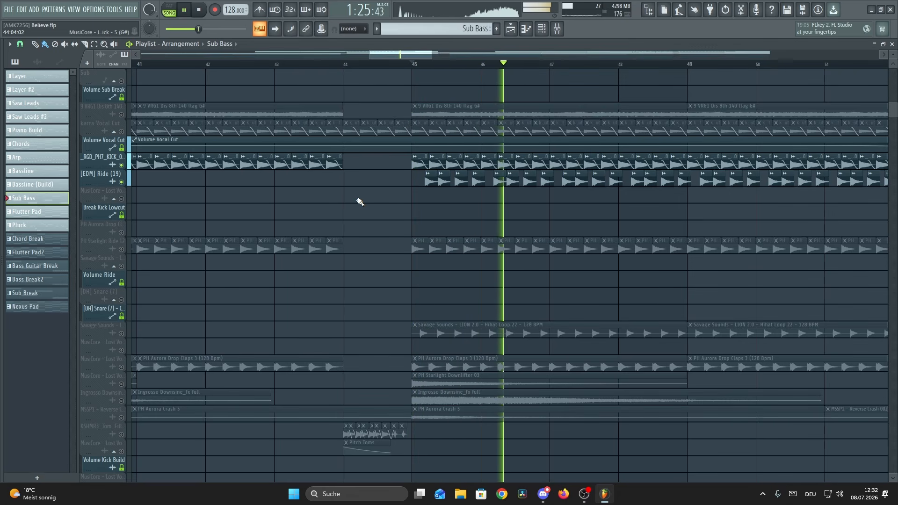
key(space)
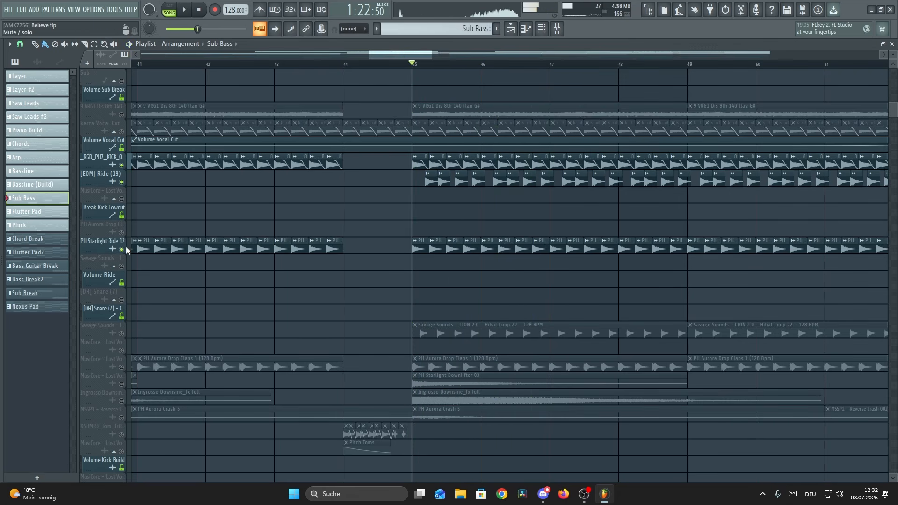
Step: Add the PH Starlight Ride 12 track to the kick and [EDM] Ride (19) and play them from bar 45
scroll(372, 204, down, 1)
scroll(372, 205, down, 1)
scroll(380, 202, up, 3)
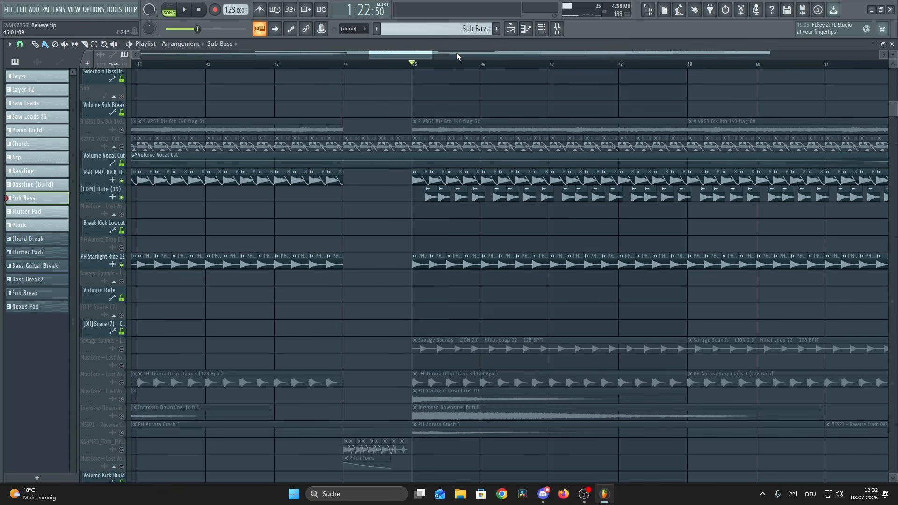
scroll(457, 54, up, 2)
scroll(459, 70, up, 2)
key(space)
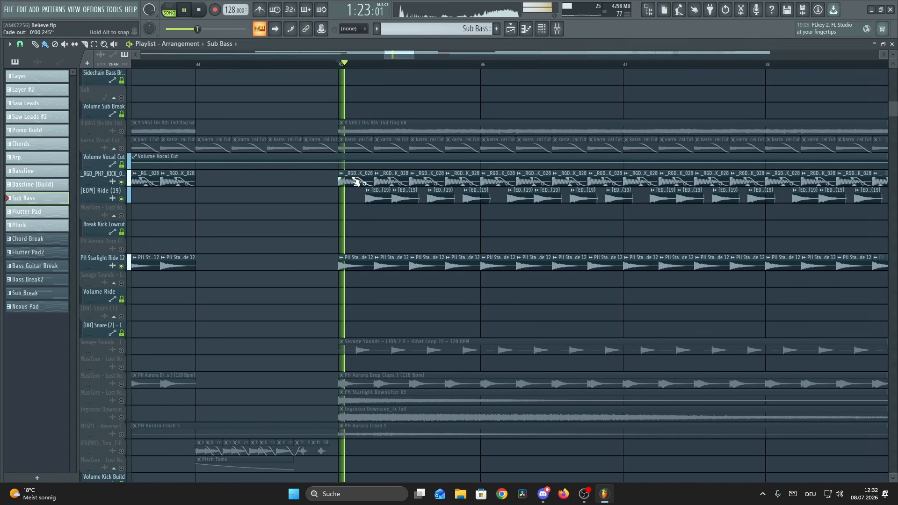
scroll(321, 204, down, 3)
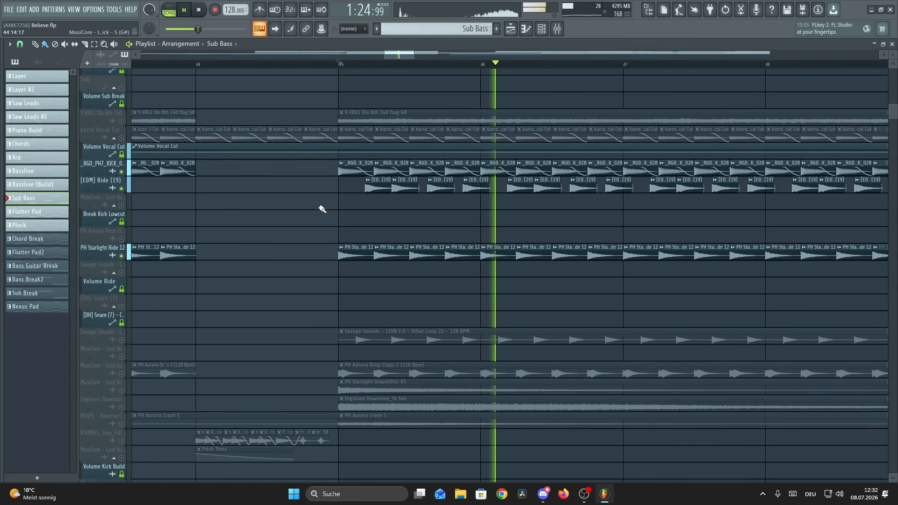
key(space)
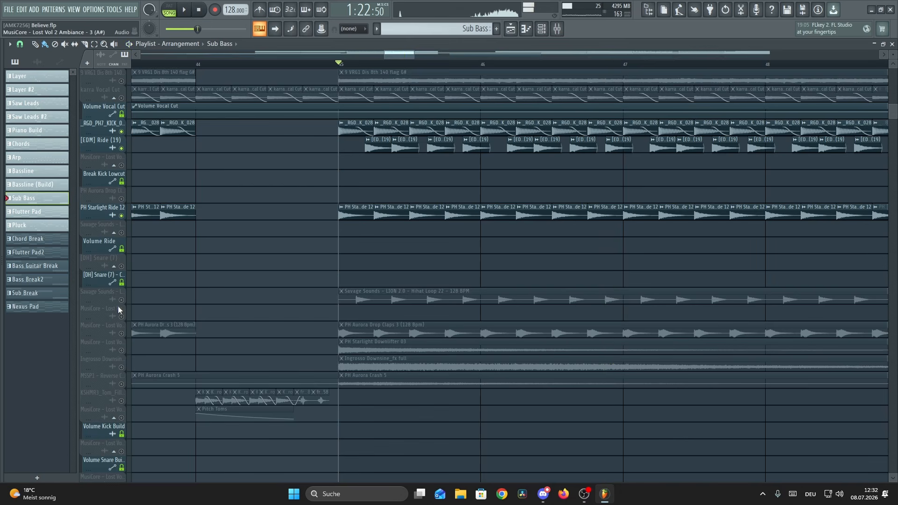
Step: Unmute the Savage Sounds LION 2.0 Hihat Loop 22 track and audition it with the kick and rides
click(122, 301)
scroll(439, 64, down, 5)
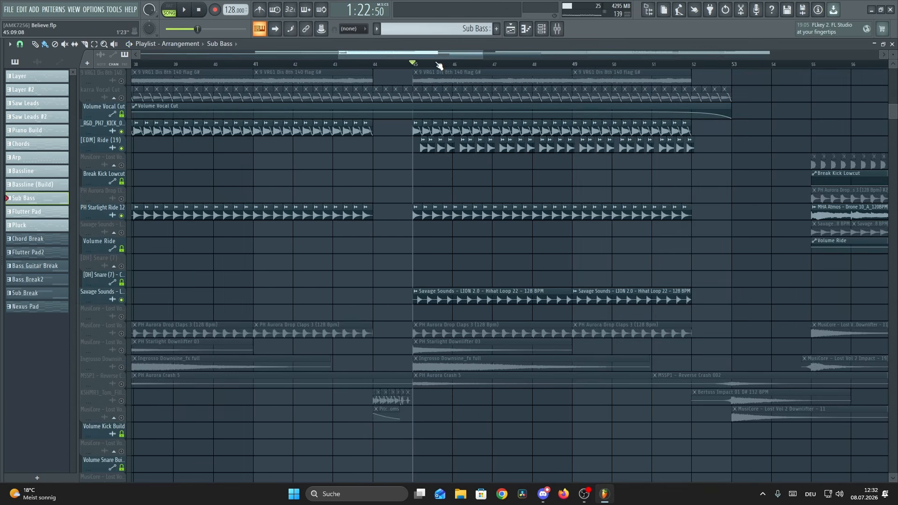
key(space)
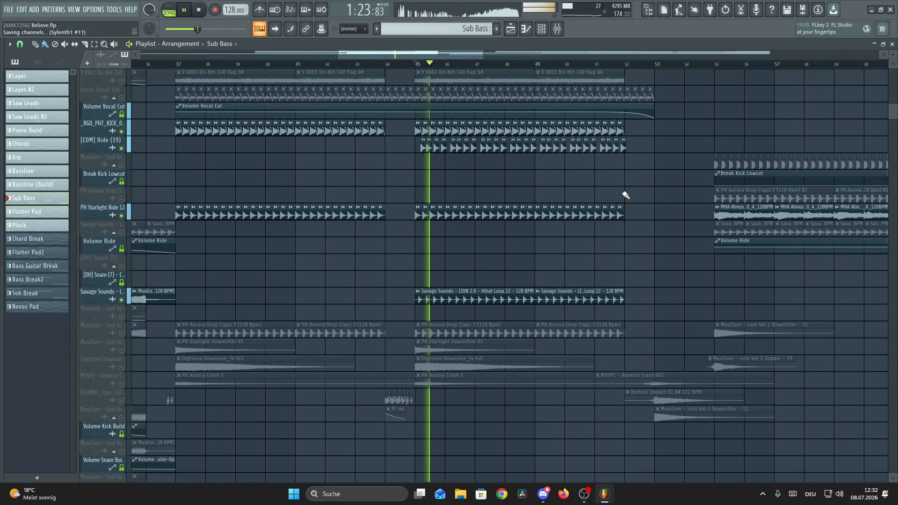
scroll(628, 195, down, 7)
key(space)
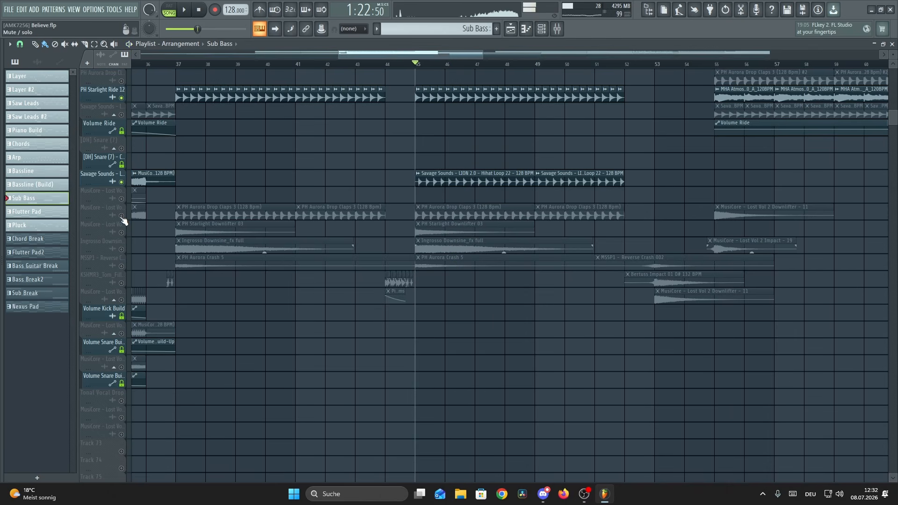
Step: Unmute the track holding the PH Aurora Drop Claps 3 loops and play the drums from bar 45
scroll(439, 66, up, 5)
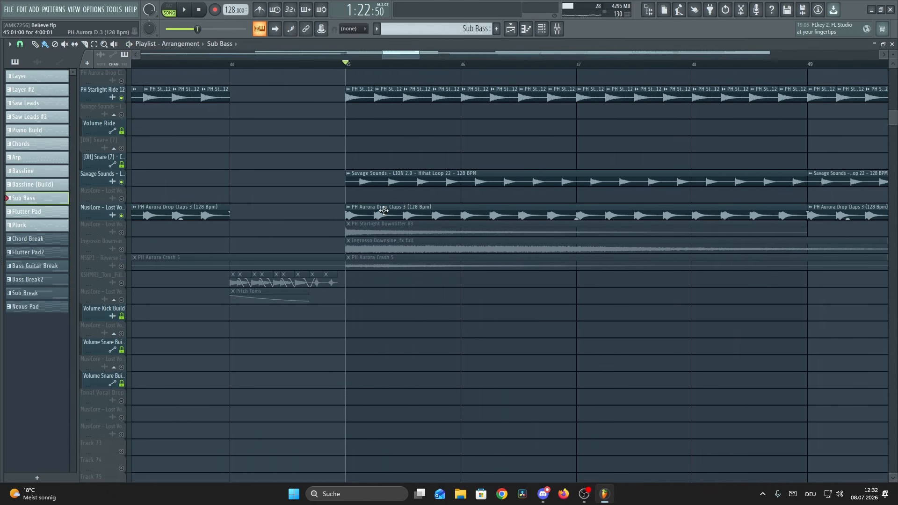
scroll(301, 197, up, 2)
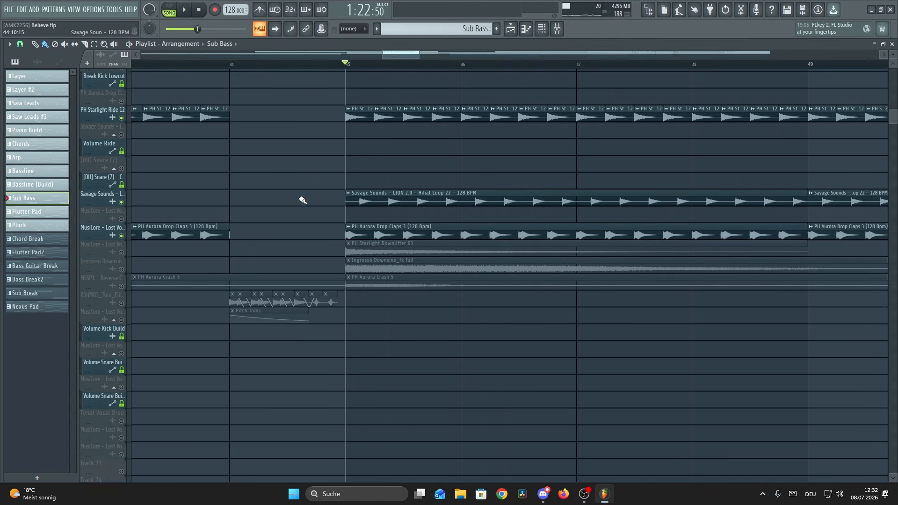
scroll(303, 201, down, 5)
key(space)
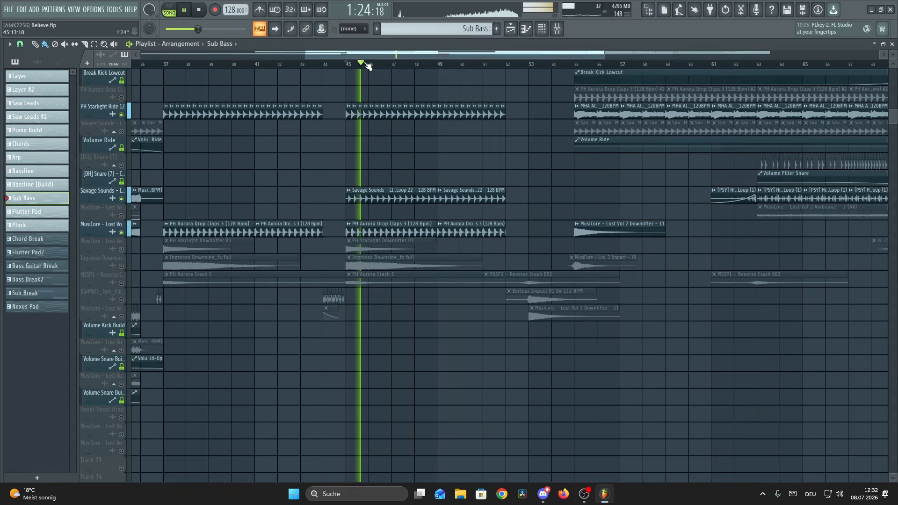
scroll(369, 67, down, 2)
scroll(478, 174, up, 3)
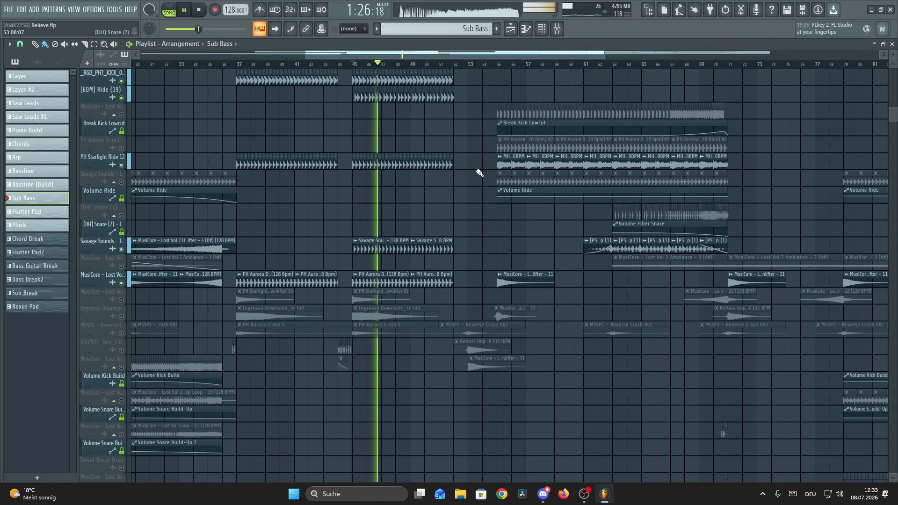
Step: Check the effect chains of the Ride, Ride 2 and Claps mixer tracks and stop playback
key(F9)
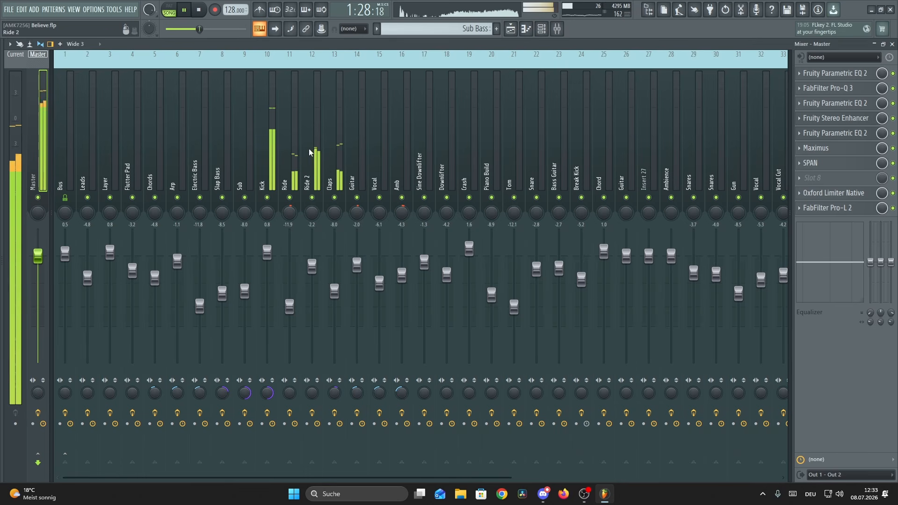
click(295, 156)
click(315, 154)
click(349, 164)
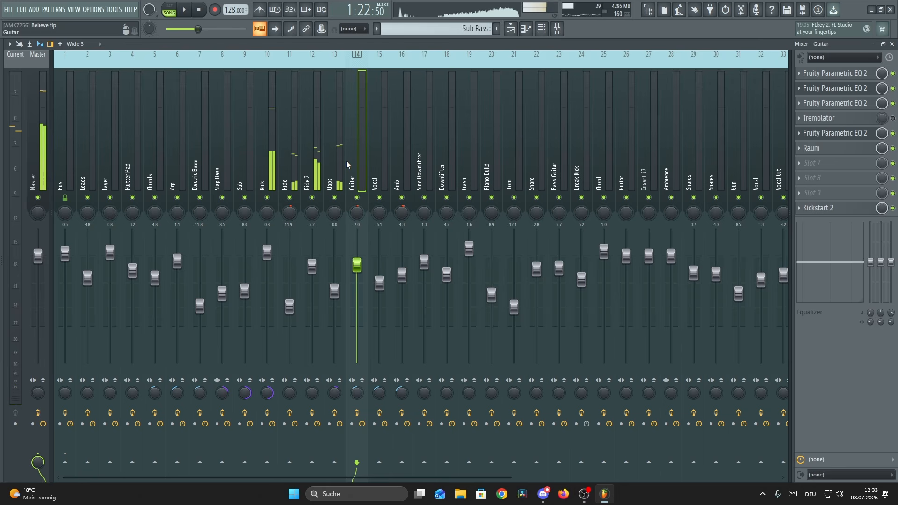
click(331, 165)
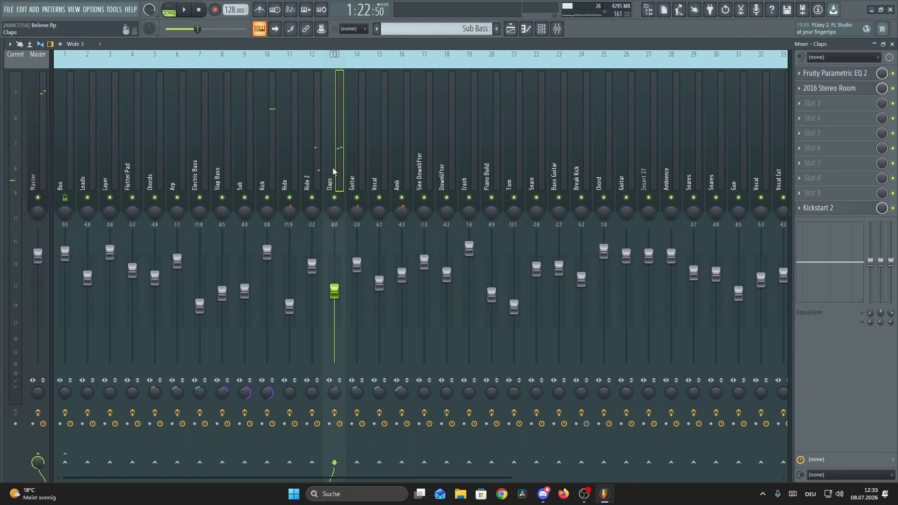
Step: Return to the playlist, solo the track holding the PH Starlight Downlifter 03 clip and audition it from bar 45
click(510, 29)
scroll(421, 281, down, 3)
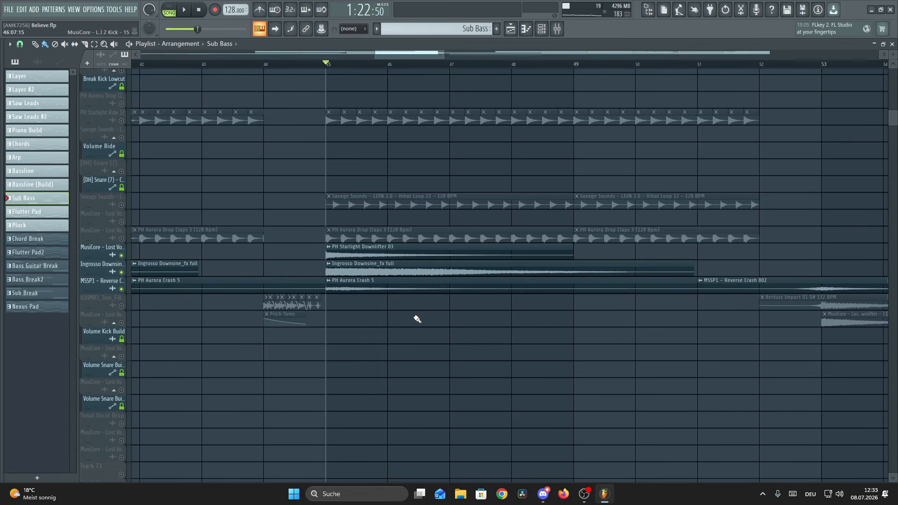
scroll(358, 214, up, 2)
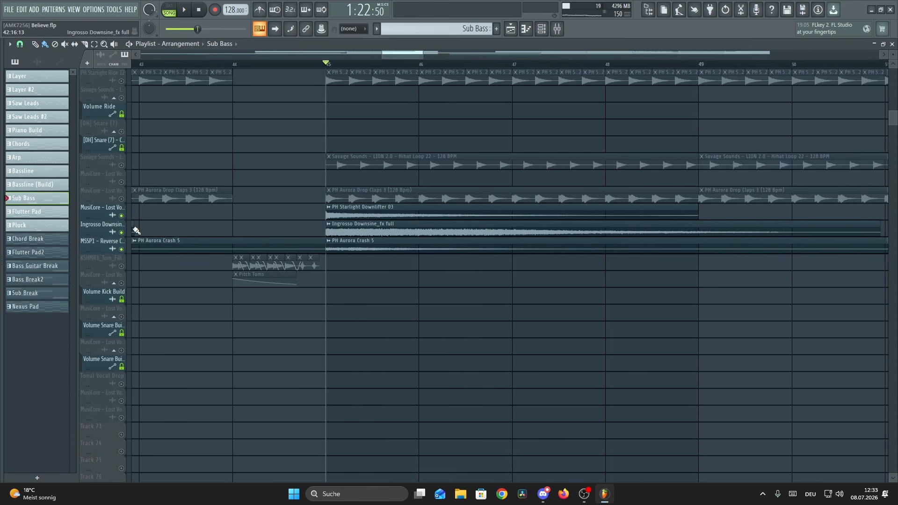
key(space)
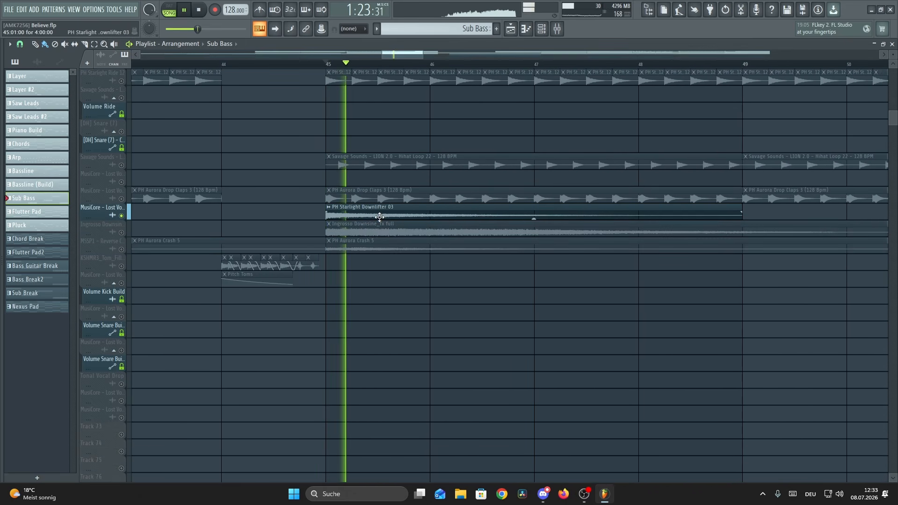
key(space)
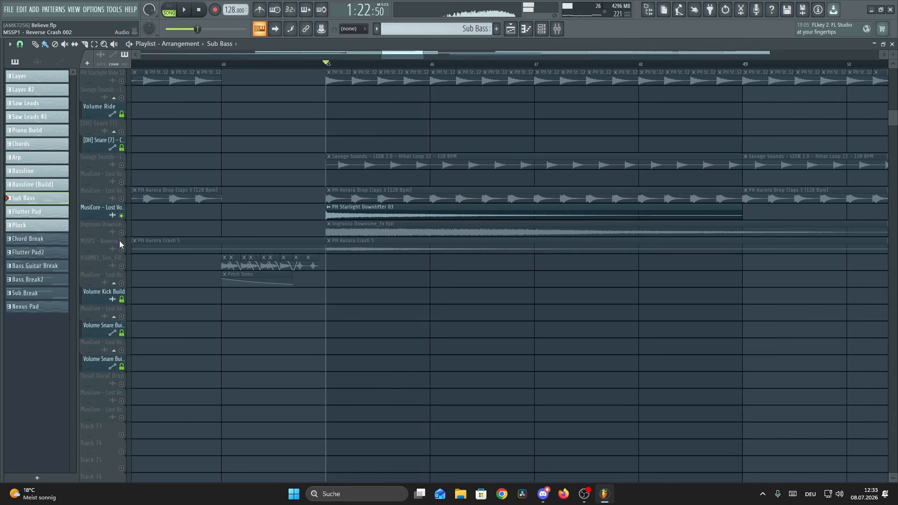
Step: Solo the Ingrosso Downsine_fx full track, enlarge the playlist tracks and audition the effect from bar 45
ctrl+click(122, 233)
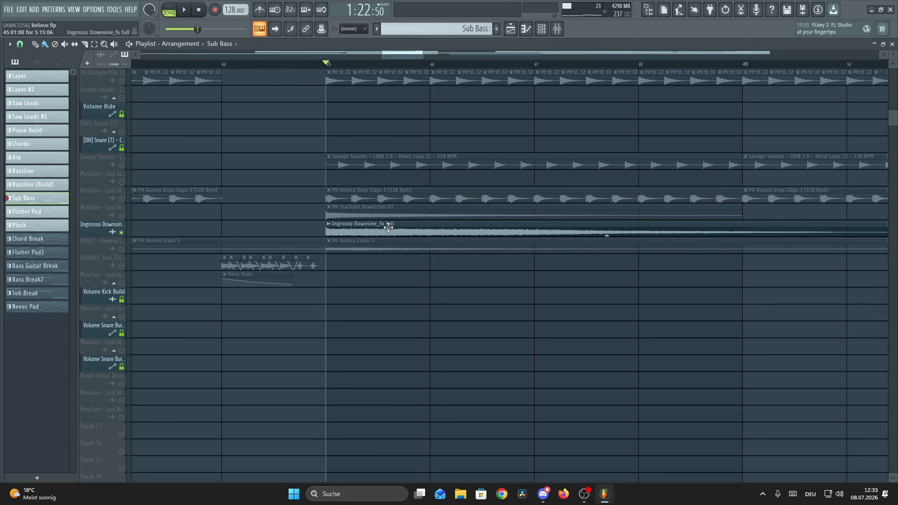
drag(893, 54, 893, 84)
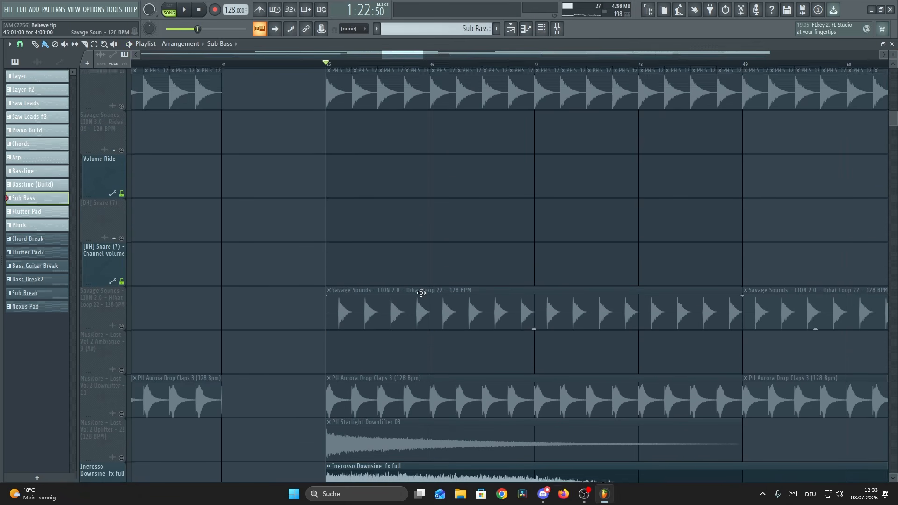
scroll(421, 293, down, 5)
scroll(376, 323, down, 2)
scroll(380, 327, up, 3)
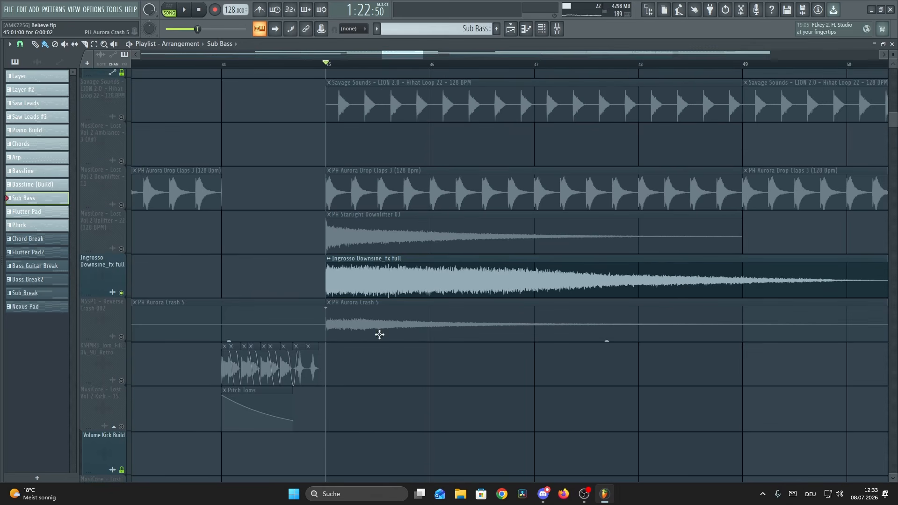
scroll(378, 327, down, 2)
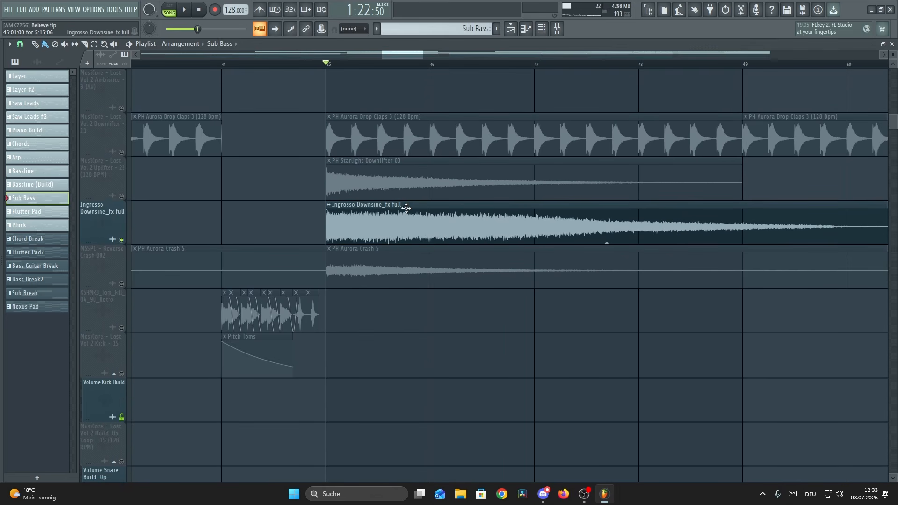
key(space)
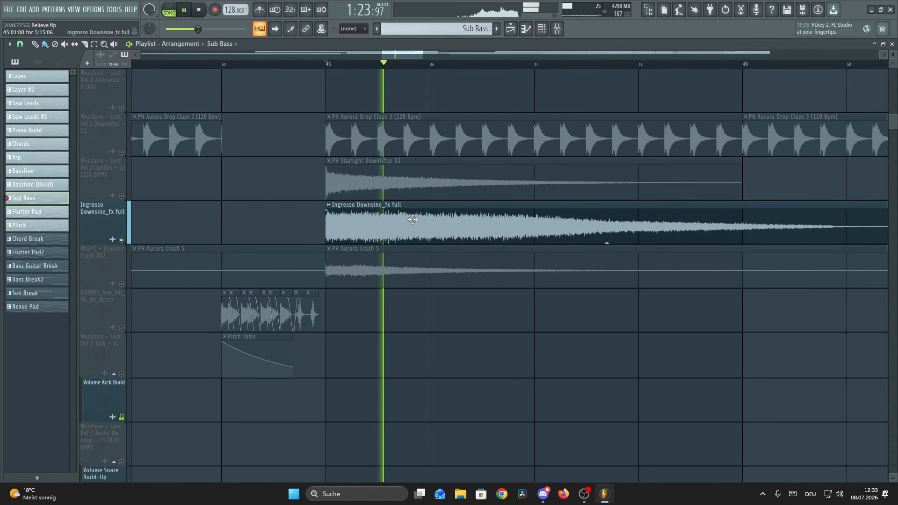
key(space)
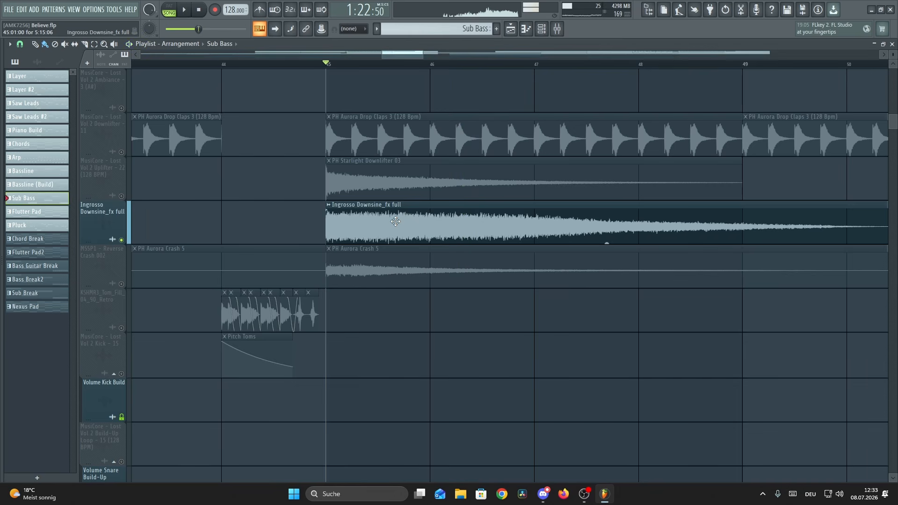
Step: Audition the PH Aurora Crash 5 track alone, then together with the Ingrosso Downsine and PH Starlight Downlifter 03 tracks from bar 45
click(122, 286)
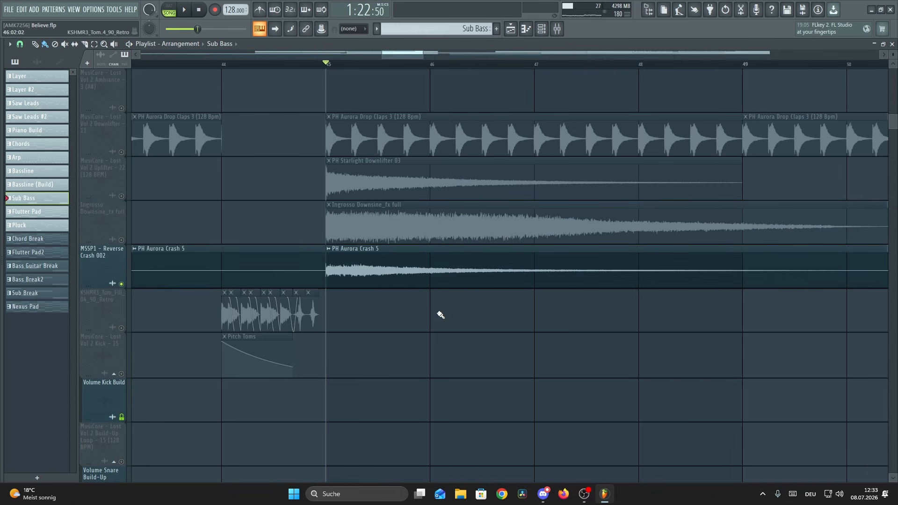
scroll(477, 66, down, 6)
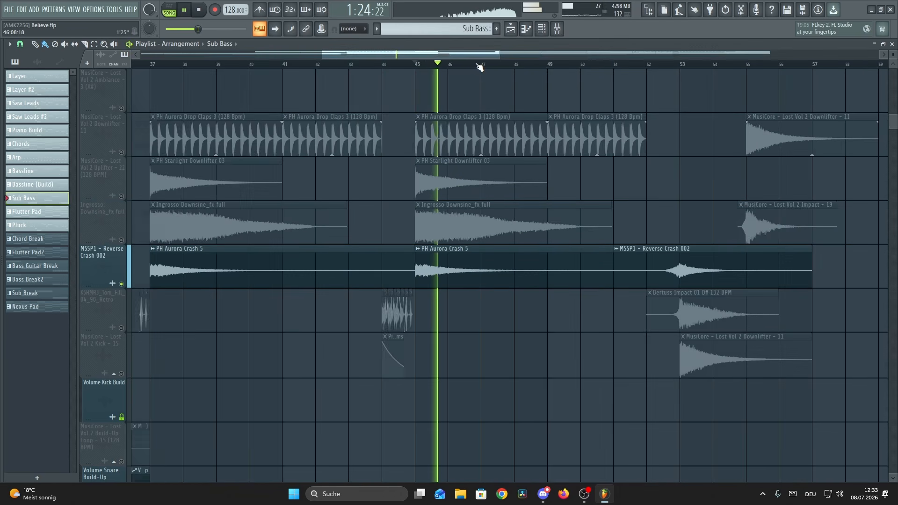
click(121, 240)
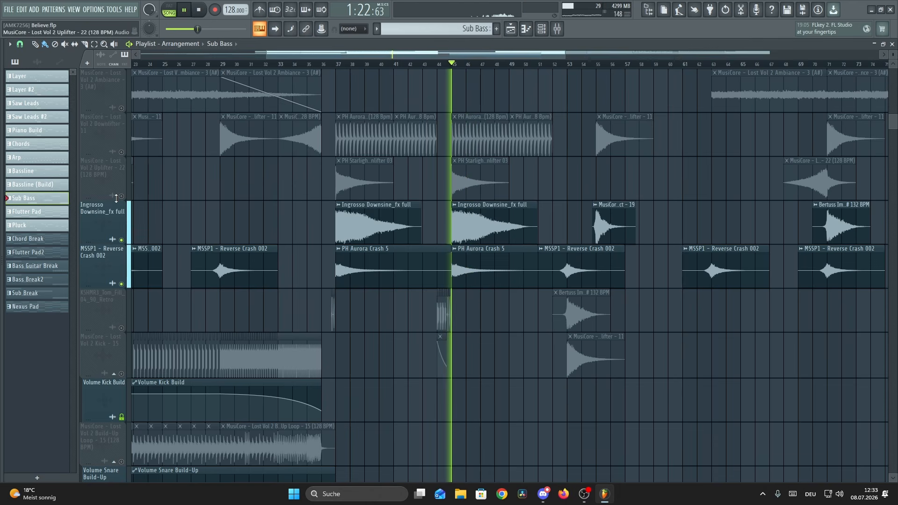
click(122, 196)
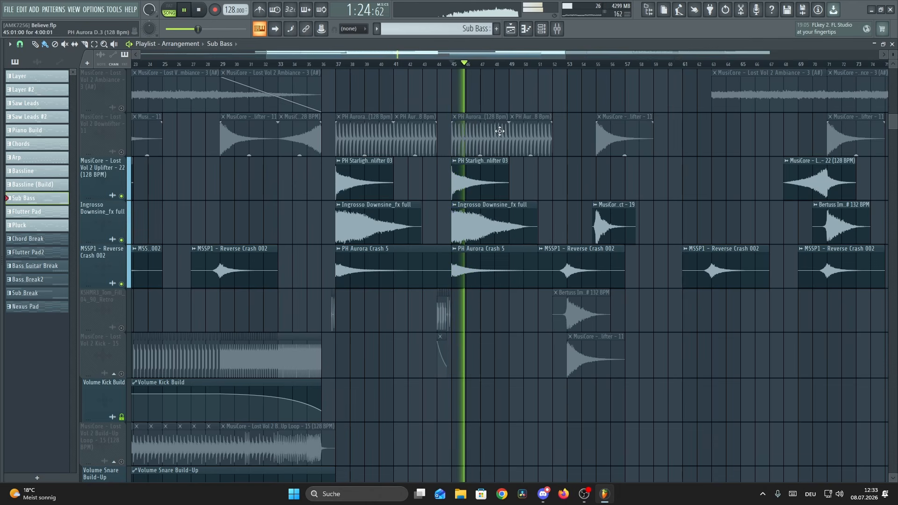
scroll(340, 66, up, 6)
key(space)
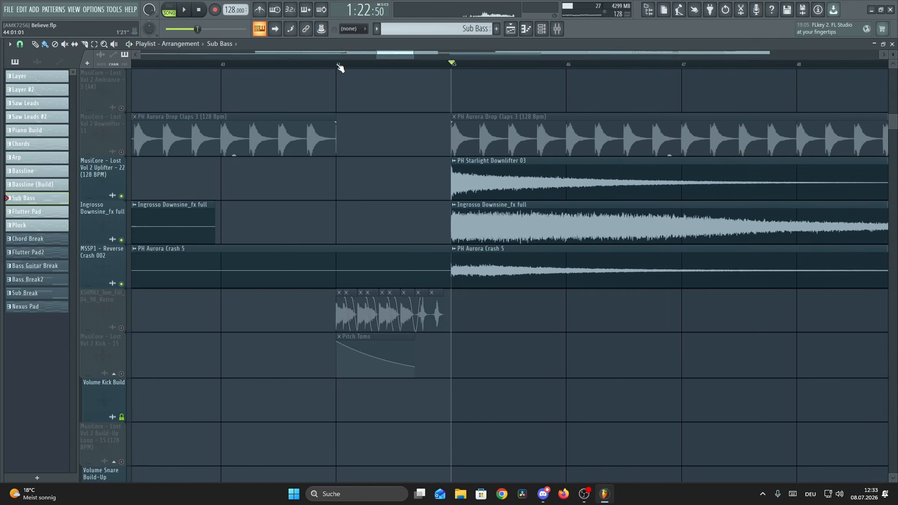
Step: Select bar 44 as the playback range and unmute the KSHMR3_Tom_Fill_04_90_Retro track
click(338, 64)
scroll(435, 198, up, 8)
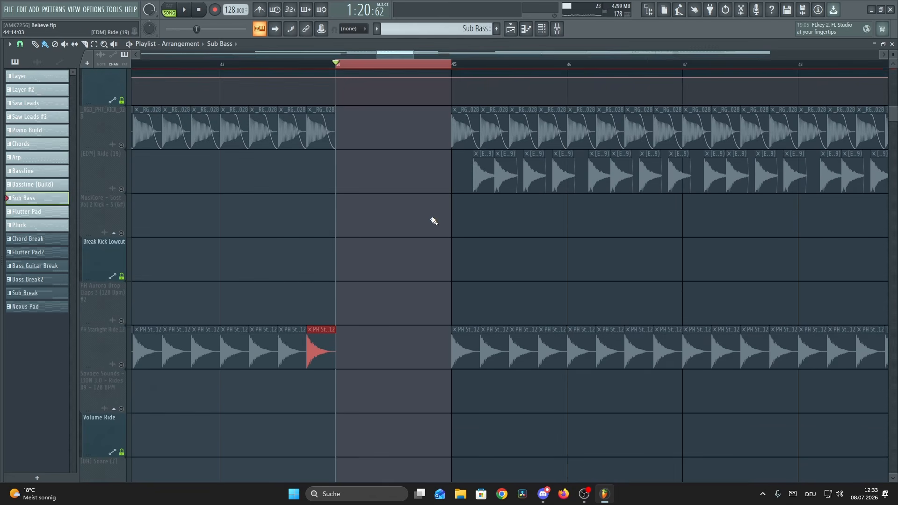
scroll(434, 221, down, 3)
scroll(434, 220, up, 5)
scroll(439, 221, down, 15)
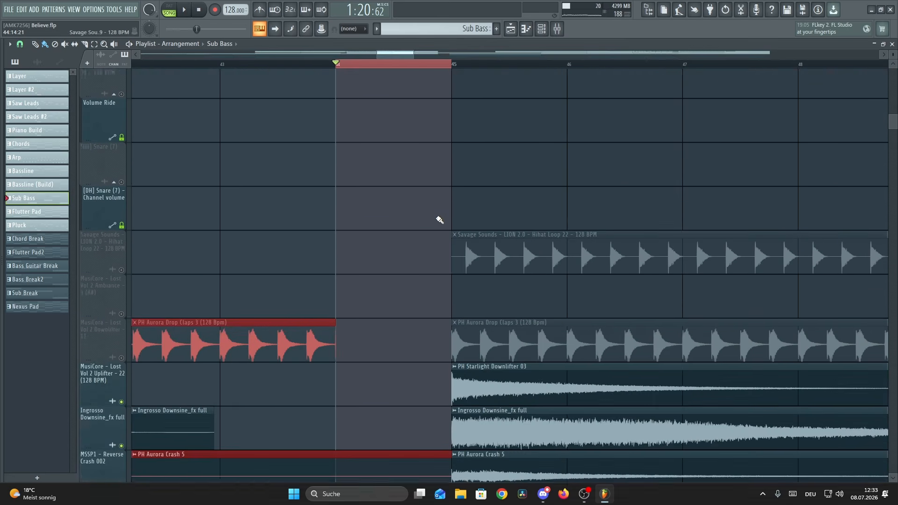
scroll(352, 65, up, 3)
scroll(678, 191, up, 4)
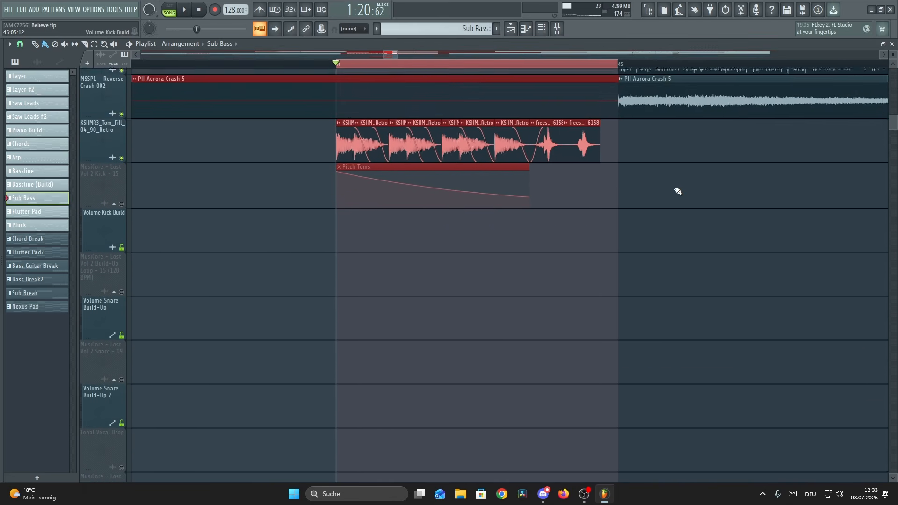
scroll(661, 193, down, 2)
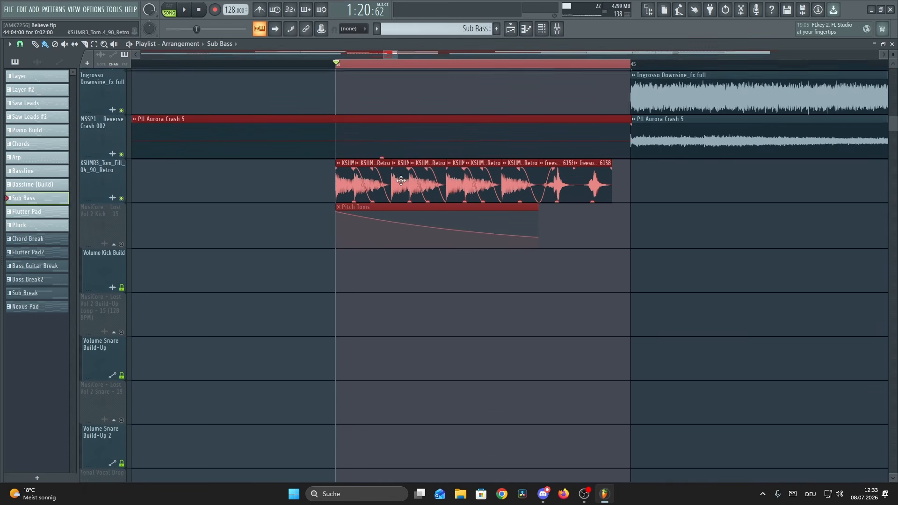
Step: Unmute the track holding the Pitch Toms automation and play the tom fill from bar 44
click(122, 242)
scroll(613, 280, up, 3)
key(space)
scroll(619, 287, down, 3)
key(space)
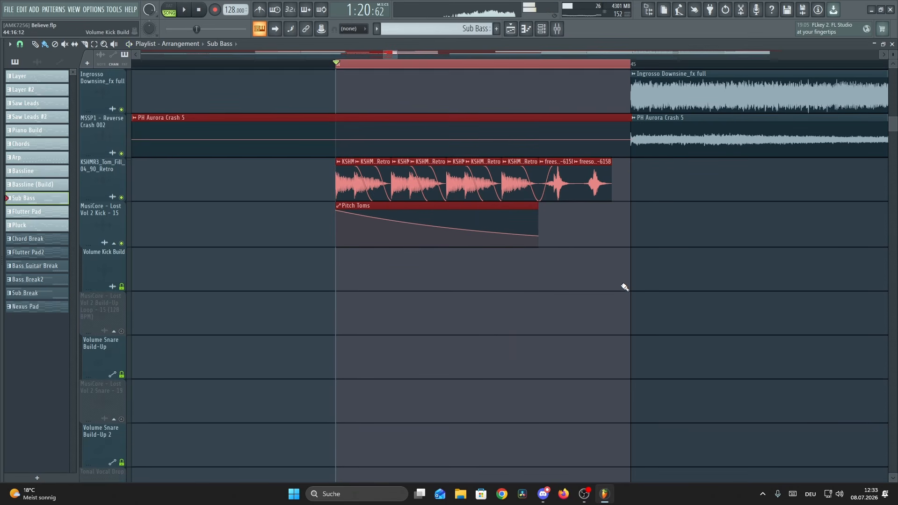
Step: Clear the range selection and unmute the PH Aurora Drop Claps 3, Savage Sounds hi-hat loop and PH Starlight Ride 12 tracks
scroll(597, 115, down, 3)
scroll(638, 260, down, 12)
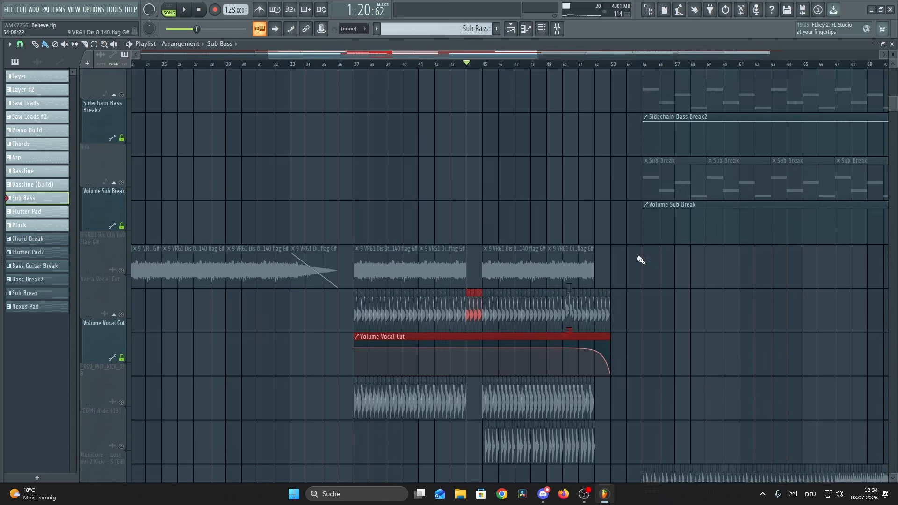
scroll(592, 271, up, 12)
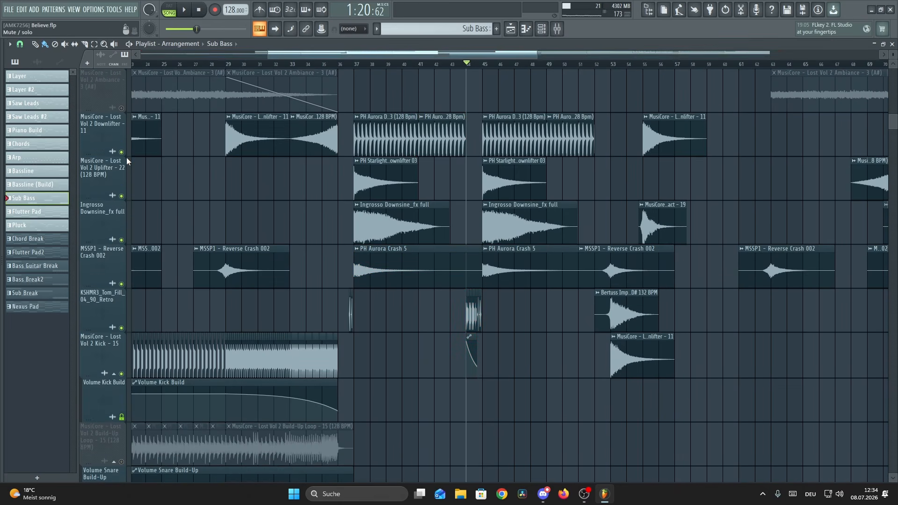
scroll(439, 131, up, 5)
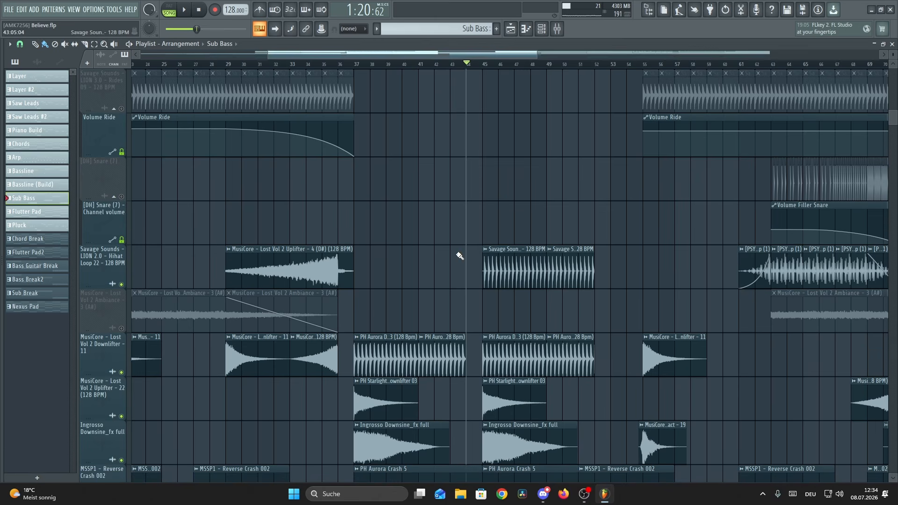
scroll(512, 270, up, 4)
scroll(204, 226, up, 3)
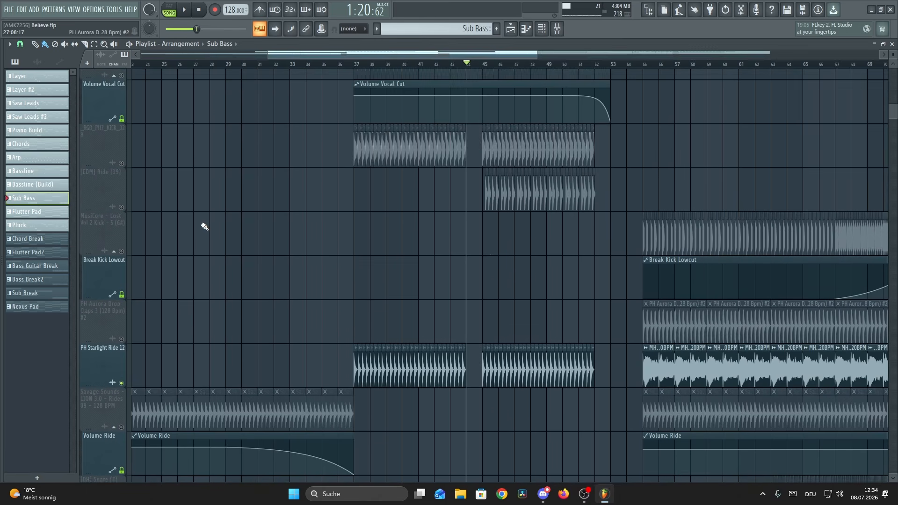
Step: Unmute the kick and [EDM] Ride (19) tracks, reduce the track height and play all drop drums from bar 37
click(354, 64)
scroll(421, 194, down, 15)
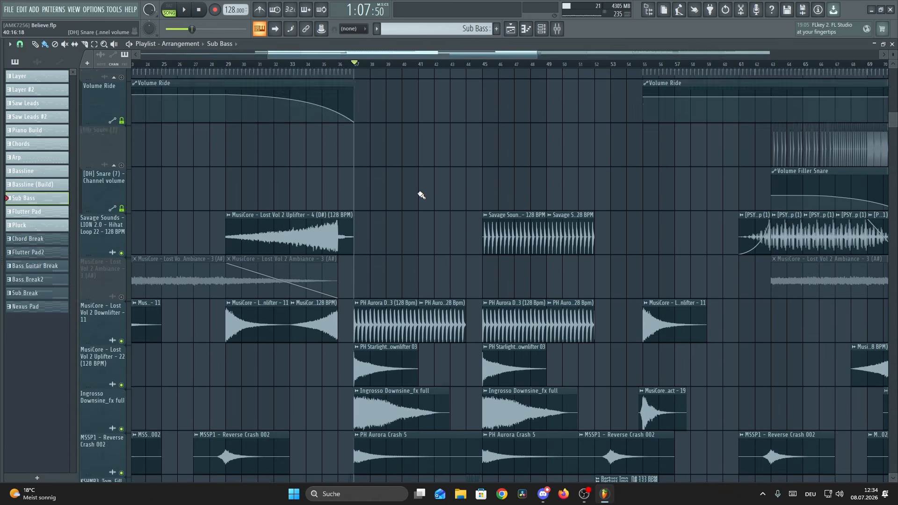
drag(895, 55, 894, 45)
scroll(638, 217, up, 19)
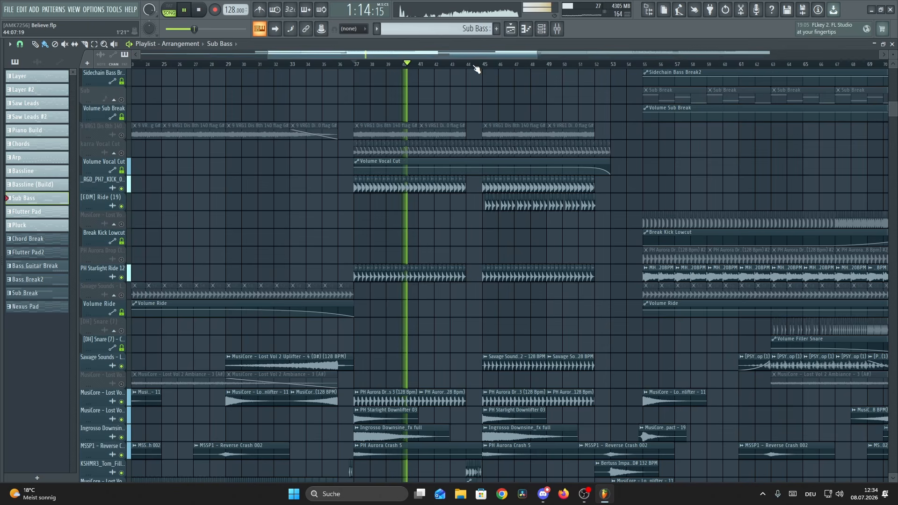
Step: Play the drums and effects from bar 44 into the second half of the drop and stop playback
scroll(558, 65, up, 4)
scroll(351, 150, down, 3)
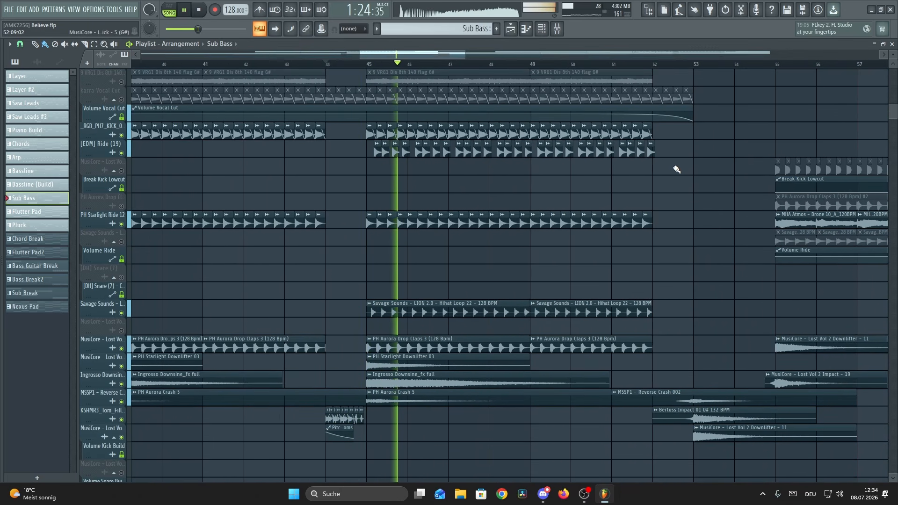
scroll(677, 169, up, 2)
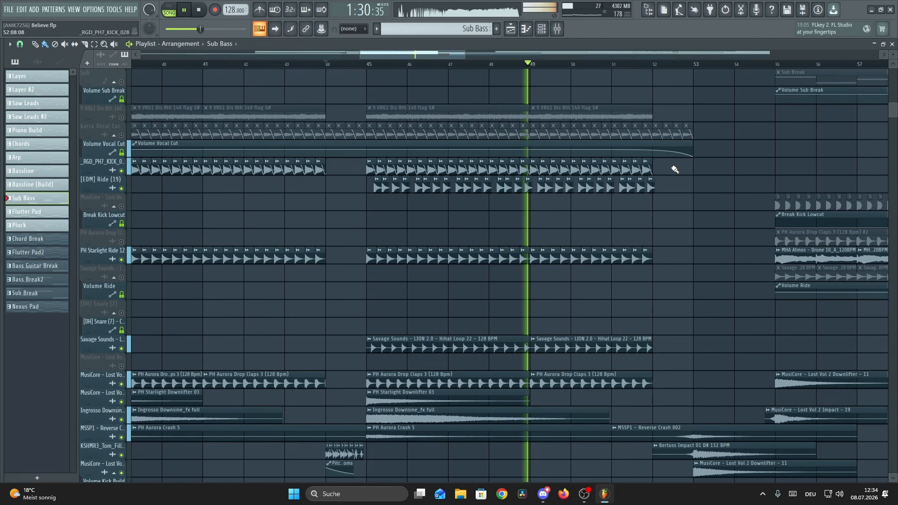
scroll(655, 66, down, 2)
key(space)
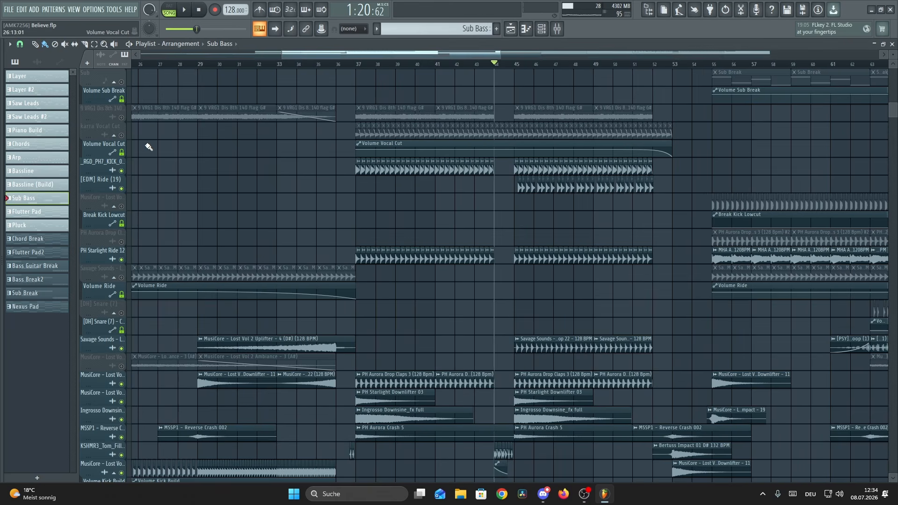
Step: Unmute the karra Vocal Cut and 9 VRG1 Dis 8th 140 flag G# tracks and start playback from bar 37
click(121, 135)
click(122, 117)
scroll(305, 244, up, 10)
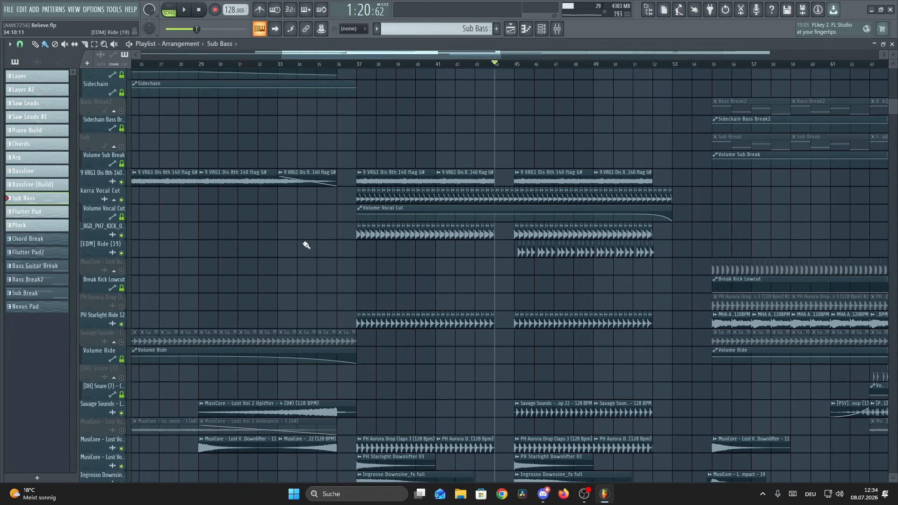
key(space)
click(366, 66)
scroll(345, 237, down, 12)
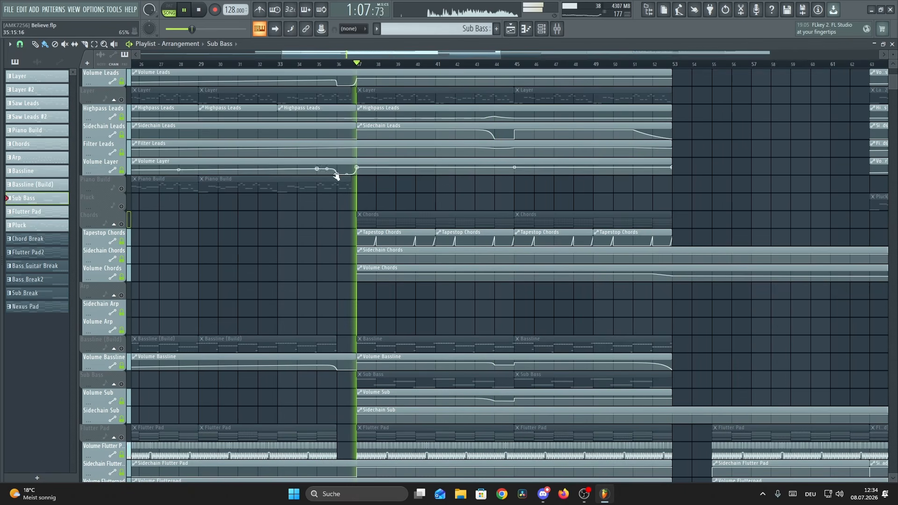
Step: Unmute the ride, hi-hat, claps, downlifter, Downsine, crash, tom fill and Pitch Toms tracks while the drop plays
scroll(364, 258, down, 6)
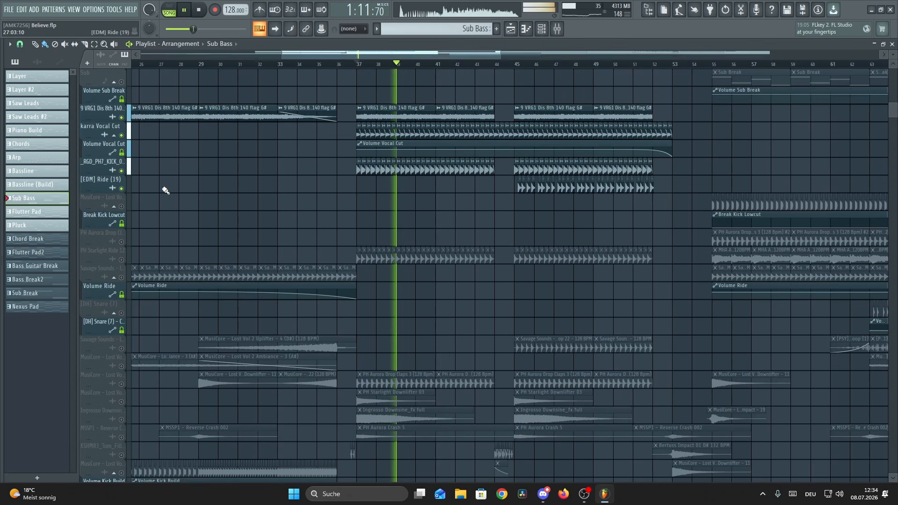
scroll(165, 190, down, 5)
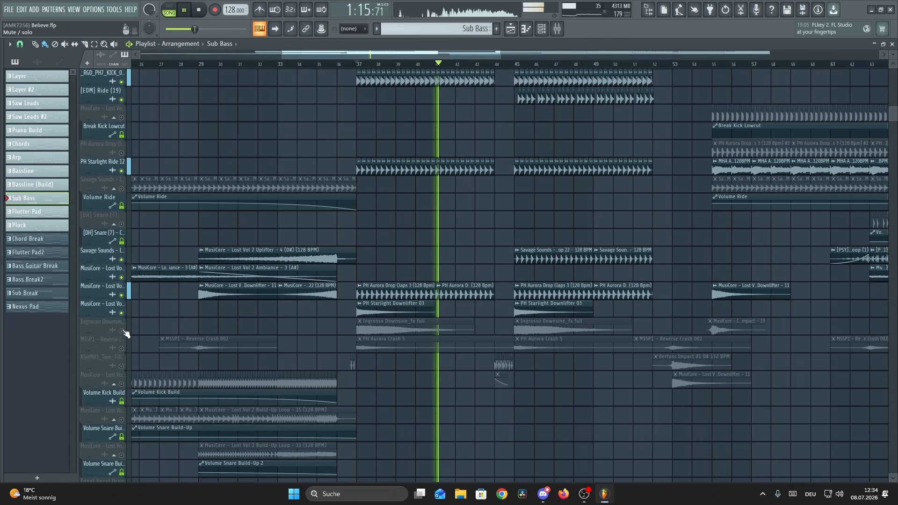
drag(124, 350, 123, 384)
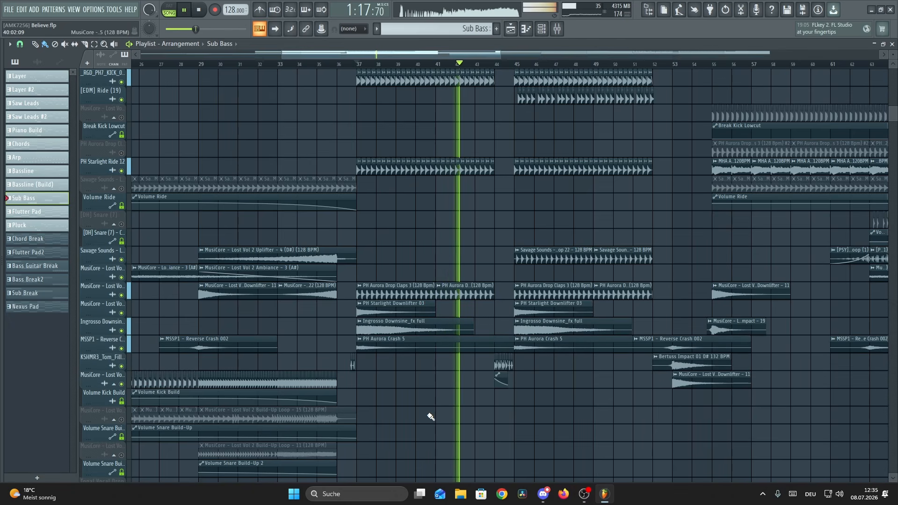
scroll(665, 365, up, 20)
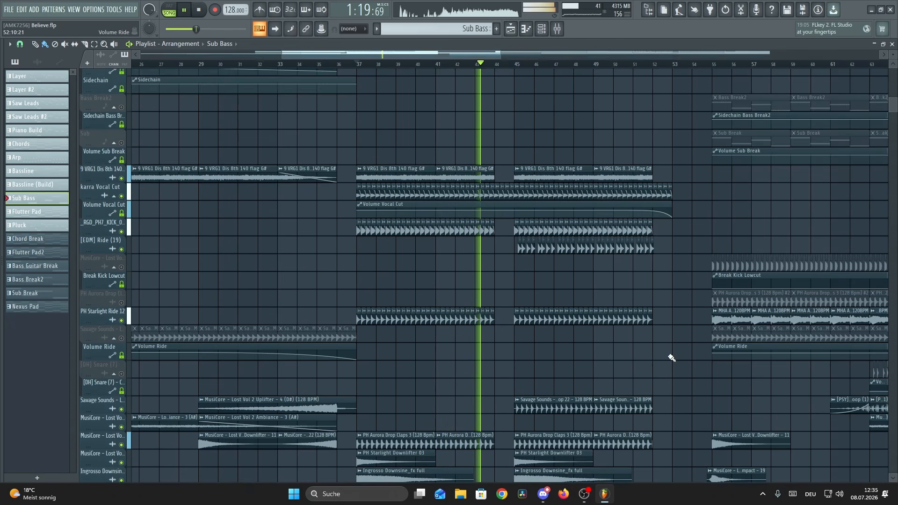
Step: Play the drop's drums and effects through to bar 52 while looking over their tracks, and stop playback
scroll(304, 245, up, 17)
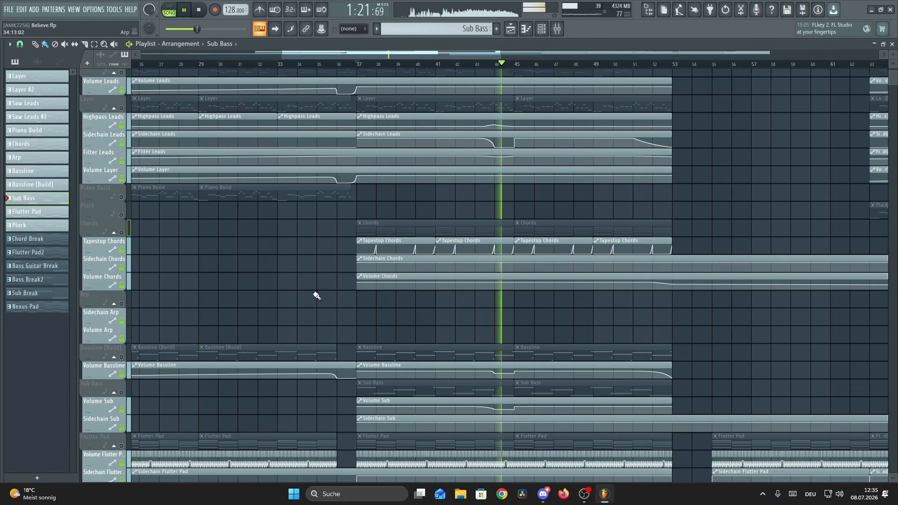
scroll(754, 298, down, 20)
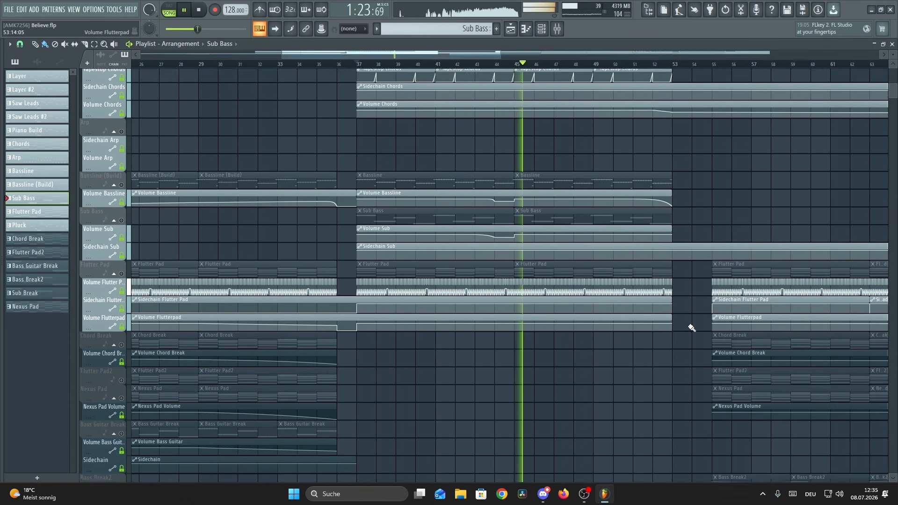
scroll(664, 308, down, 5)
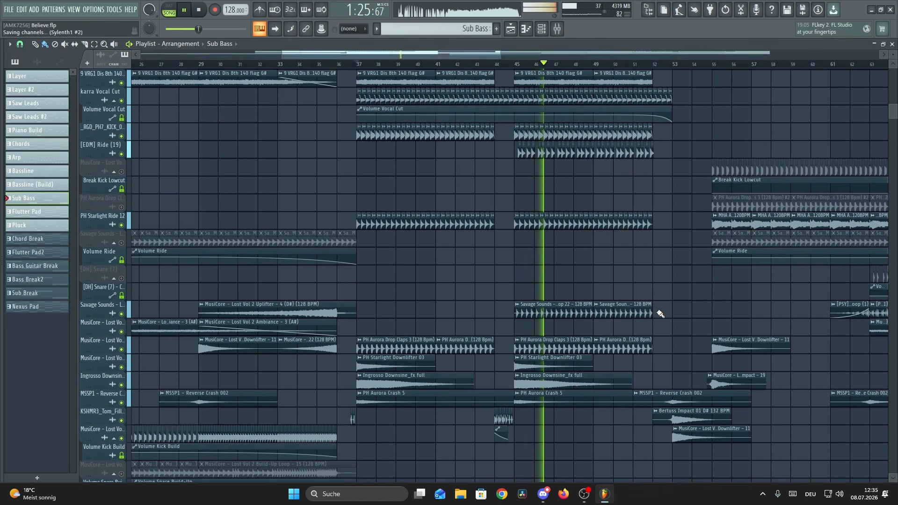
scroll(671, 313, up, 6)
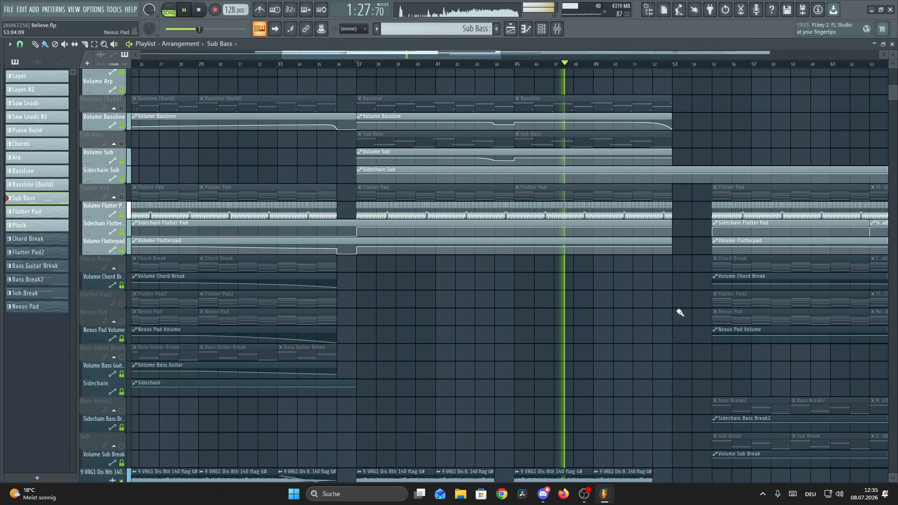
scroll(678, 313, down, 1)
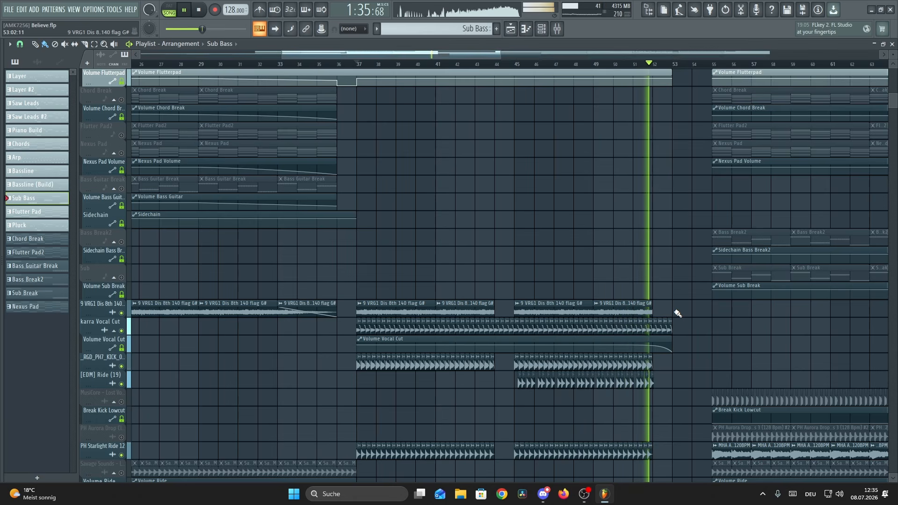
key(space)
Step: Unmute the Flutter Pad and Chords tracks, play them together from bar 37 and stop playback
scroll(121, 244, up, 12)
click(121, 243)
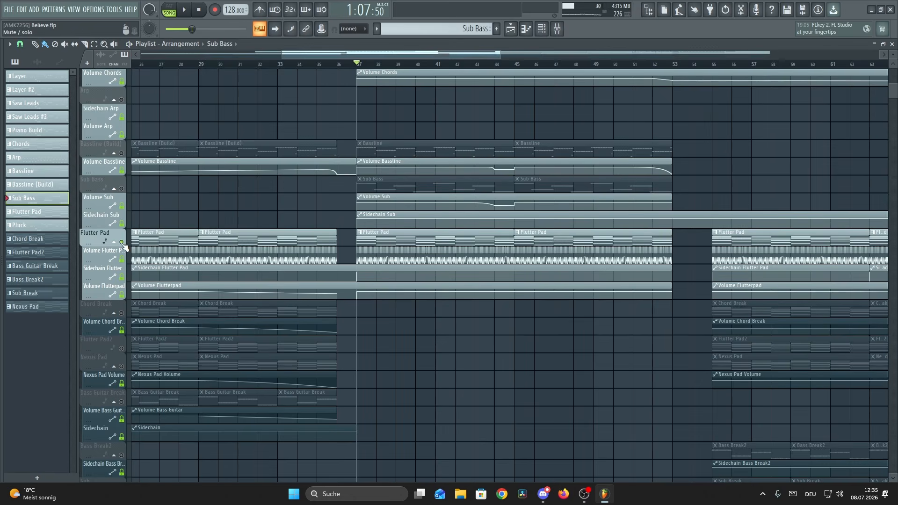
scroll(141, 215, up, 10)
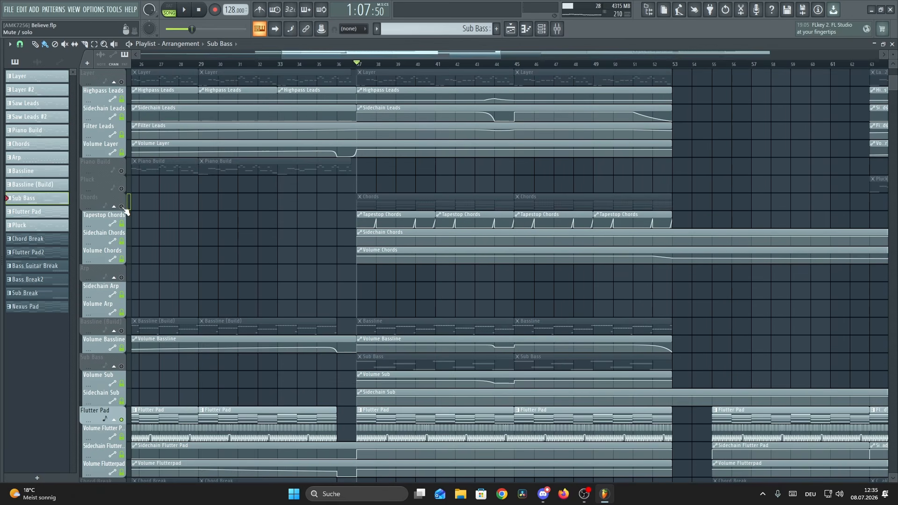
click(121, 206)
key(space)
scroll(223, 215, down, 8)
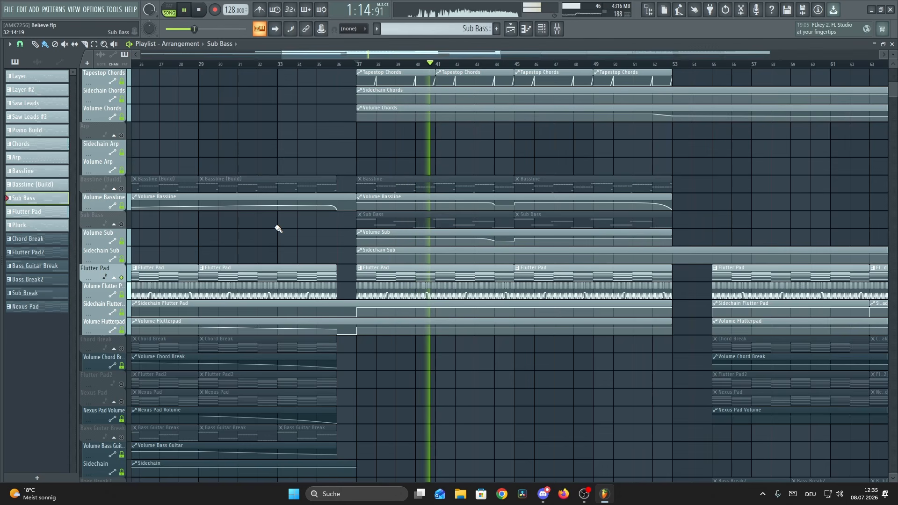
key(space)
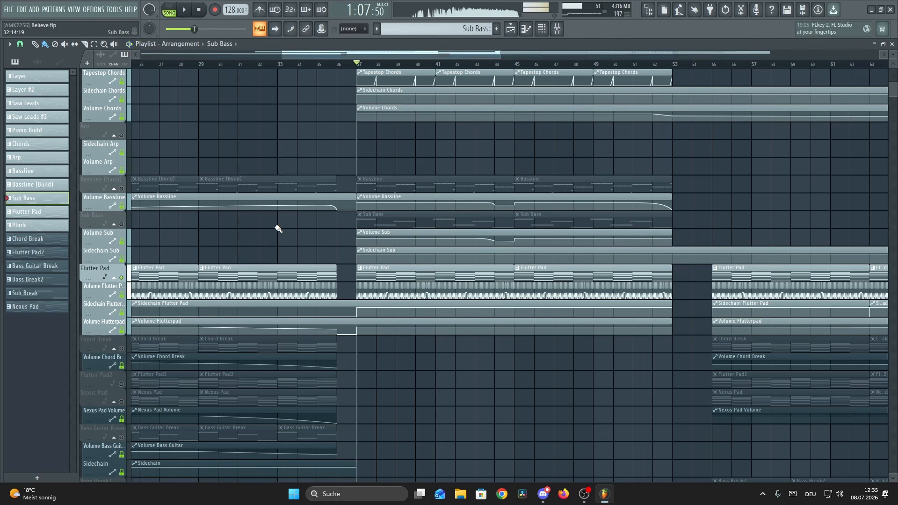
Step: Unmute the Sub Bass and Bassline (Build) tracks and play them with the chords and pad from bar 37
click(121, 224)
click(122, 189)
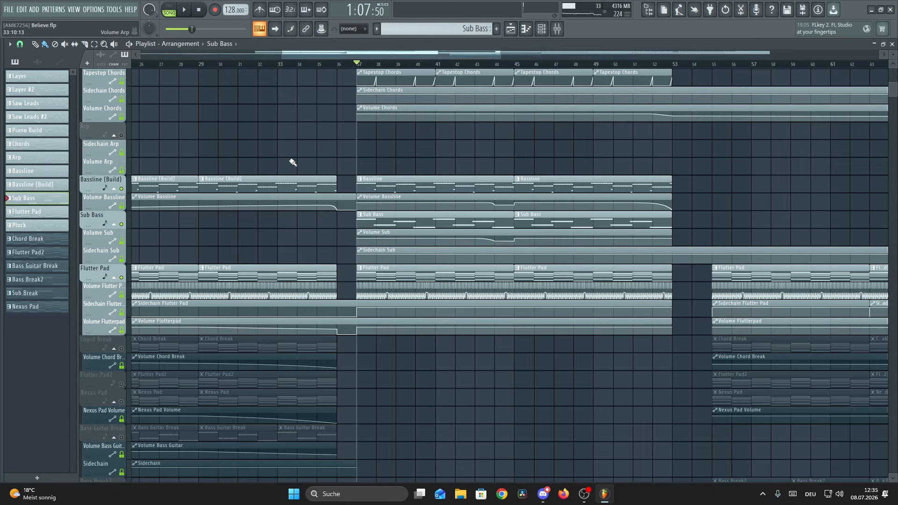
key(space)
scroll(293, 163, up, 4)
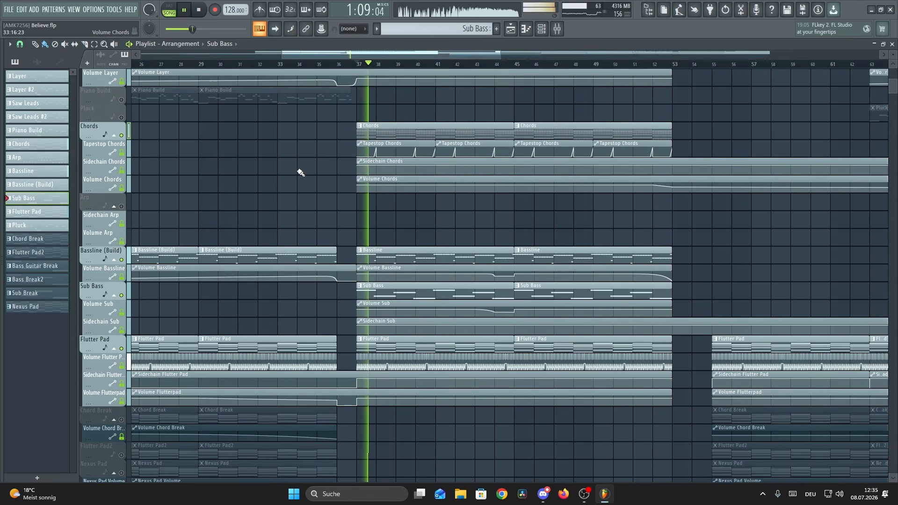
Step: Mute the Chords and Flutter Pad tracks to hear the two bass tracks alone, and stop playback
click(129, 132)
click(121, 348)
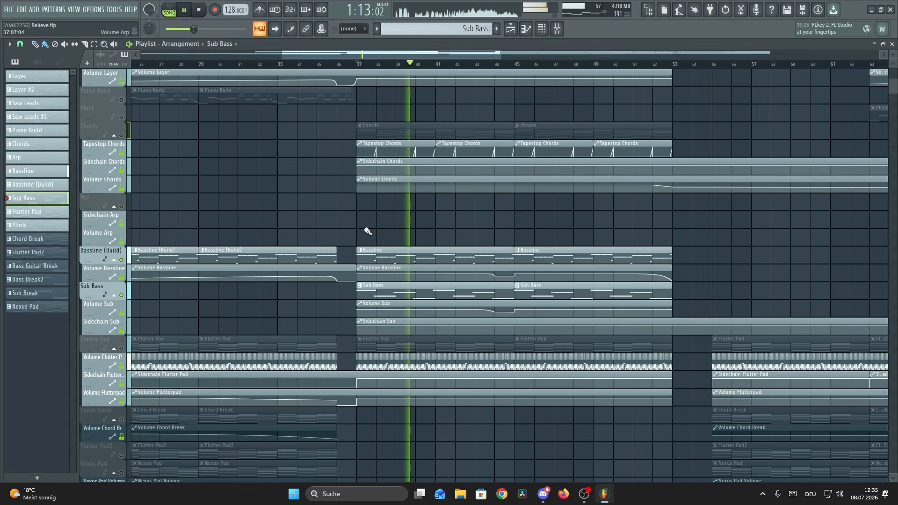
scroll(360, 262, up, 12)
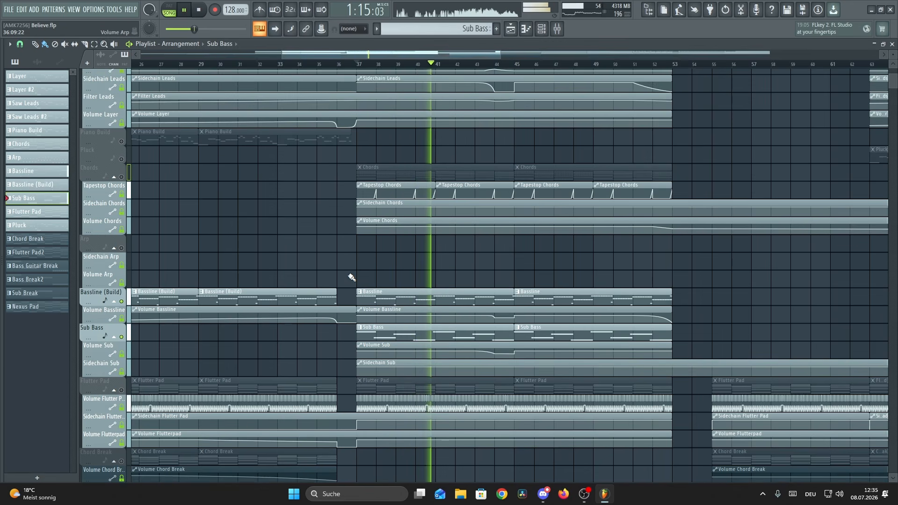
key(space)
Step: Unmute the Layer and Saw Leads tracks and play them with the basses from bar 37
click(121, 225)
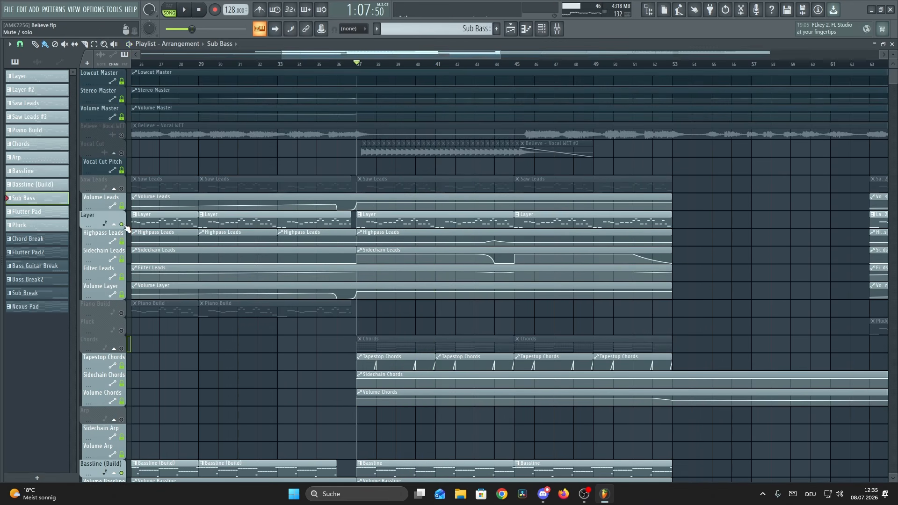
click(121, 189)
scroll(315, 301, down, 4)
key(space)
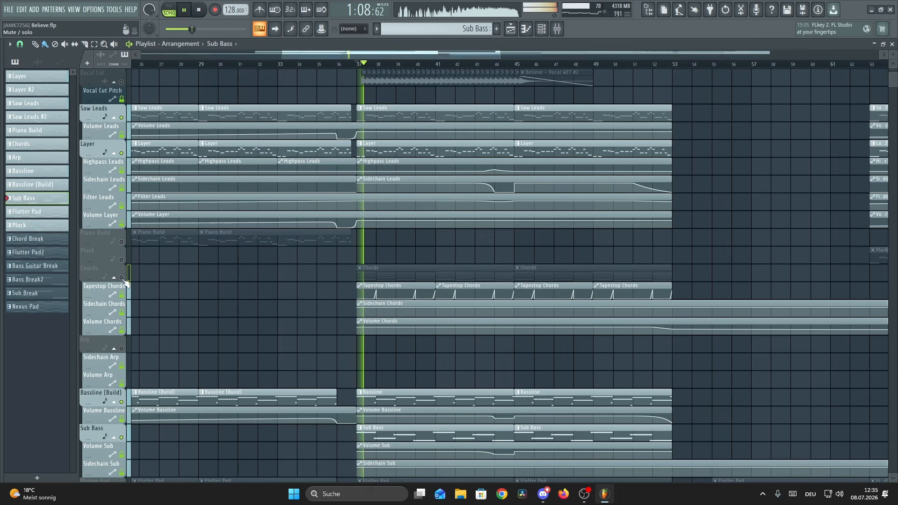
Step: Bring the Chords and Flutter Pad tracks back in while the drop plays
click(121, 277)
scroll(201, 281, down, 4)
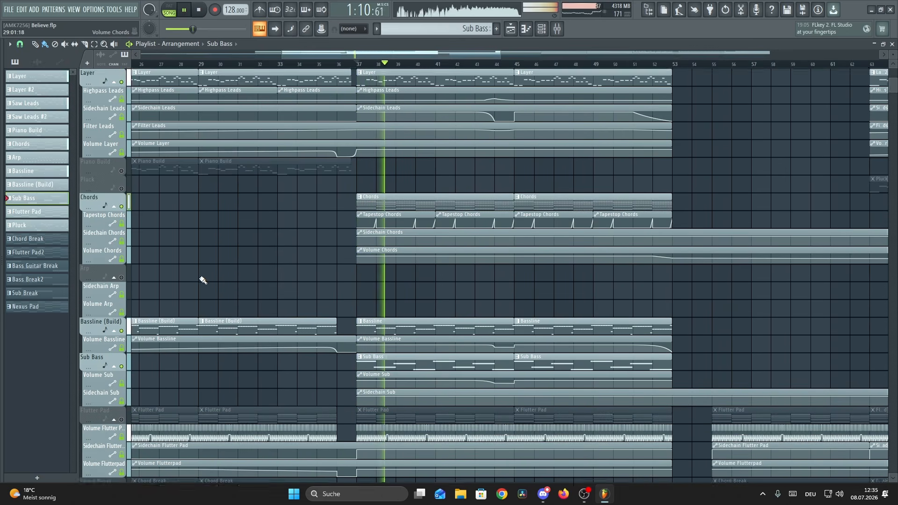
scroll(201, 280, down, 6)
click(122, 313)
scroll(475, 379, down, 7)
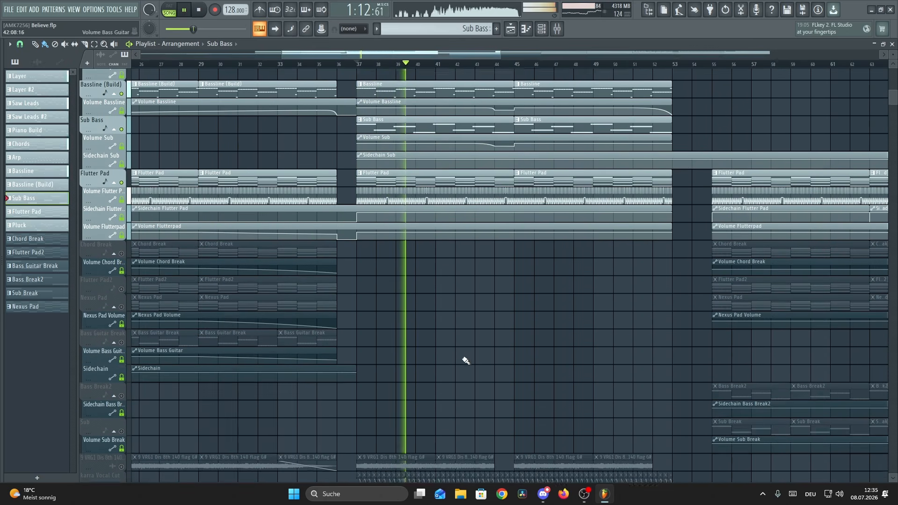
Step: Unmute the 9 VRG1 Dis 8th 140 flag G#, karra Vocal Cut, kick and [EDM] Ride (19) tracks during playback
scroll(215, 311, down, 10)
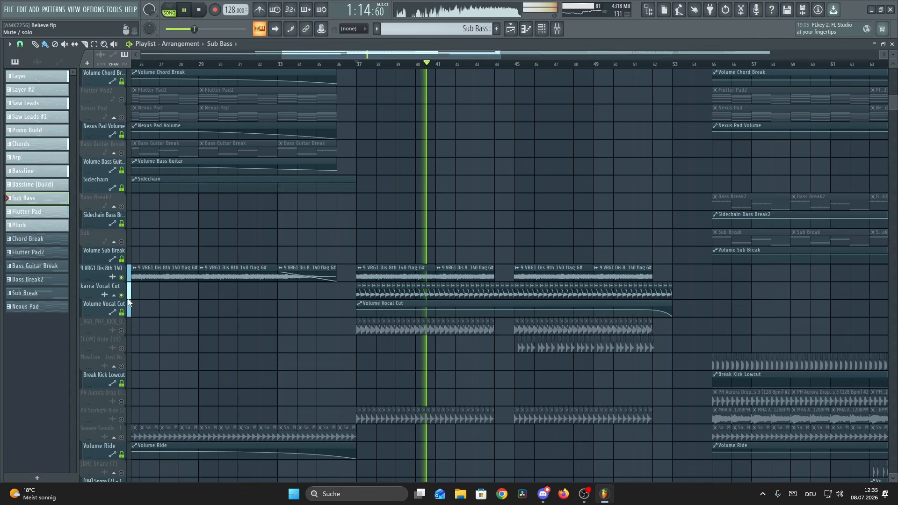
scroll(168, 306, down, 2)
click(123, 293)
scroll(150, 297, down, 3)
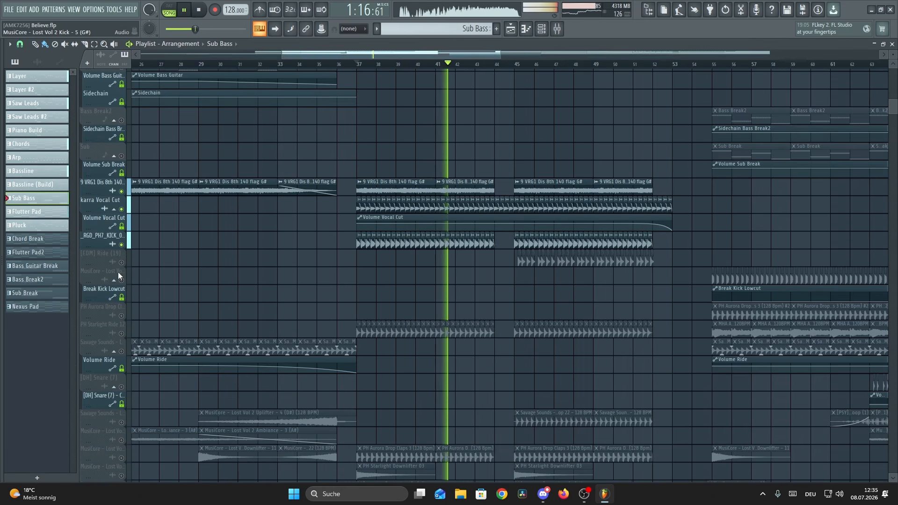
click(121, 263)
scroll(140, 285, down, 3)
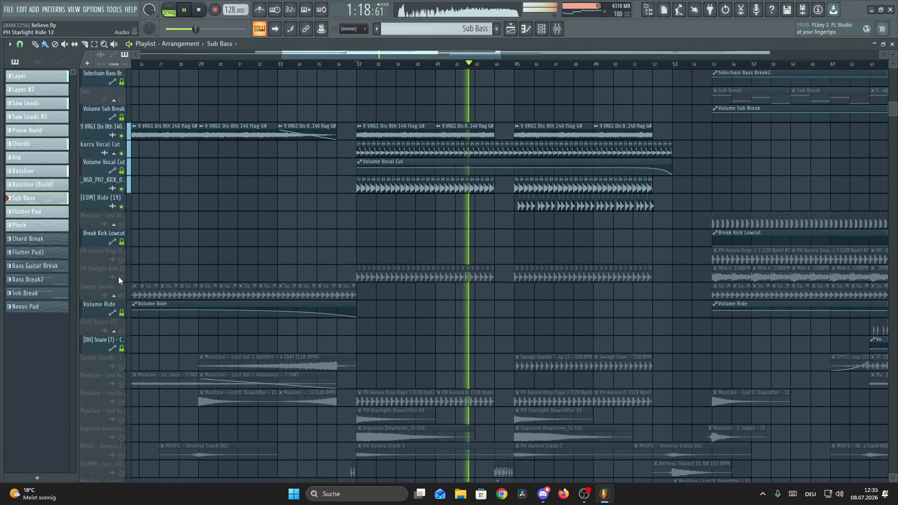
Step: Unmute the PH Starlight Ride 12, Savage Sounds, claps, downlifter, Downsine, crash and tom fill tracks and listen to the full drop
click(121, 279)
scroll(121, 288, down, 6)
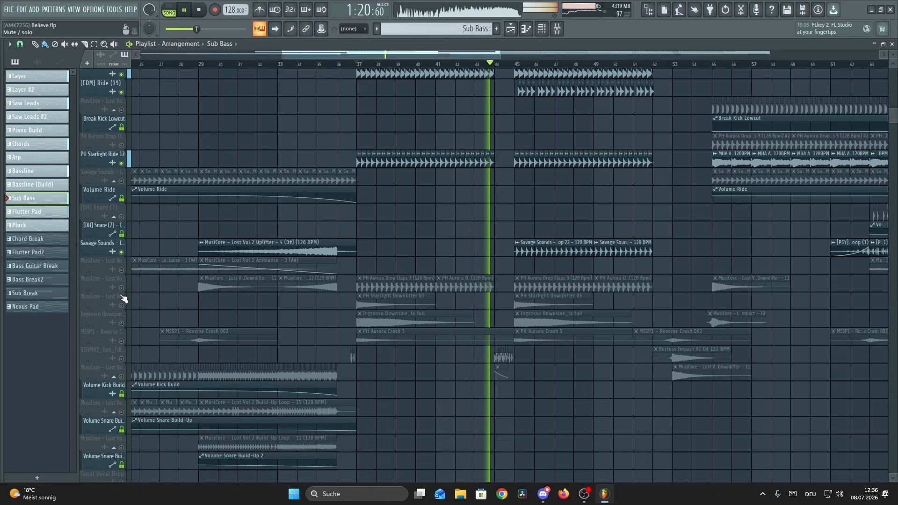
scroll(122, 292, down, 2)
click(122, 259)
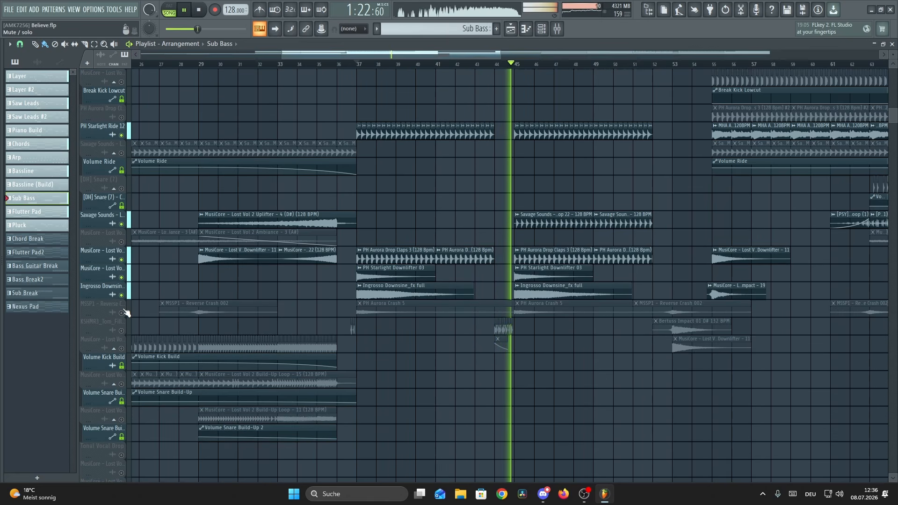
click(121, 313)
scroll(582, 409, up, 14)
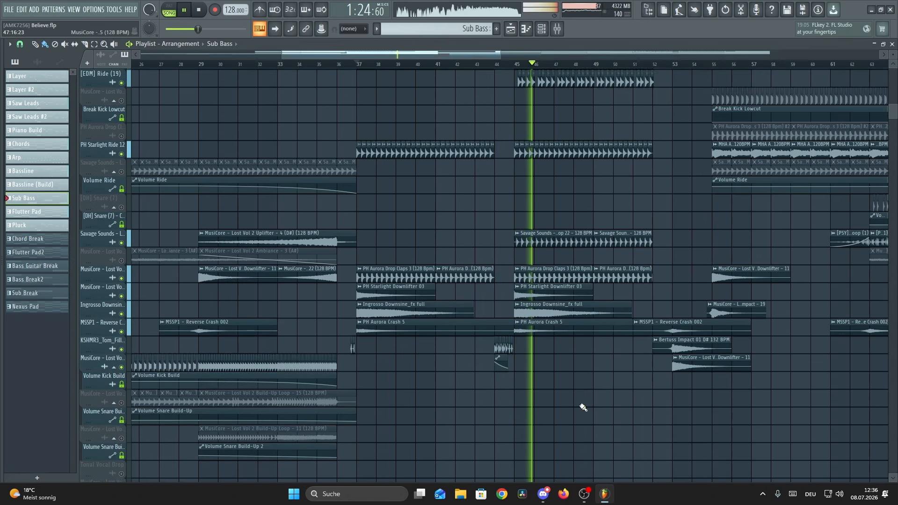
scroll(679, 318, up, 20)
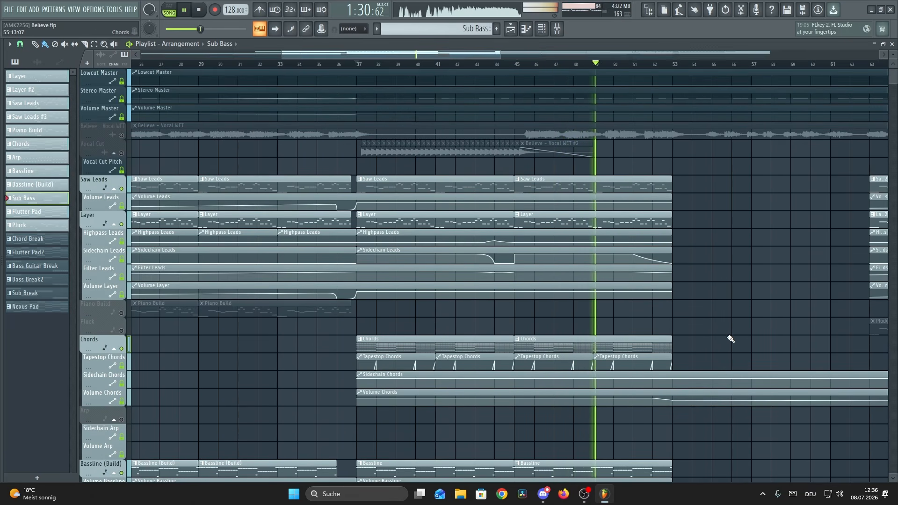
Step: Show the mixer, select the Master track and open the first Fruity Parametric EQ 2 in its effect chain
click(559, 29)
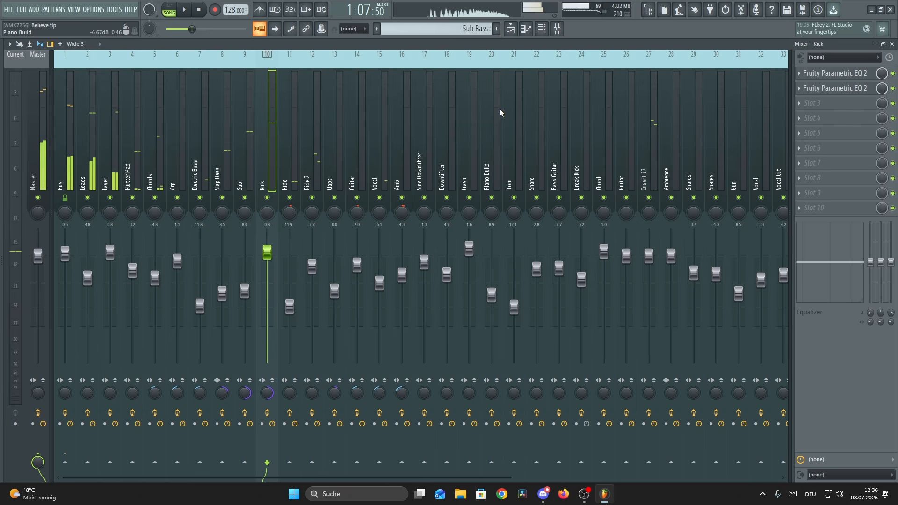
click(36, 145)
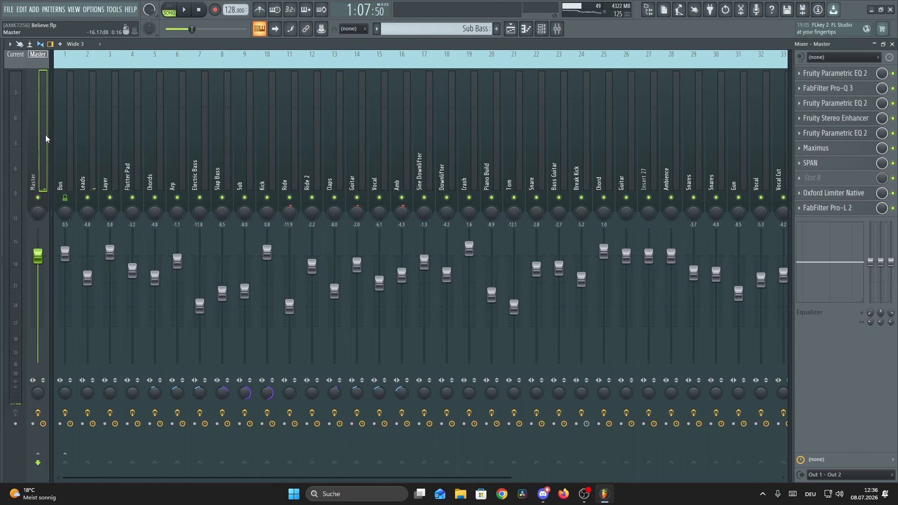
click(849, 75)
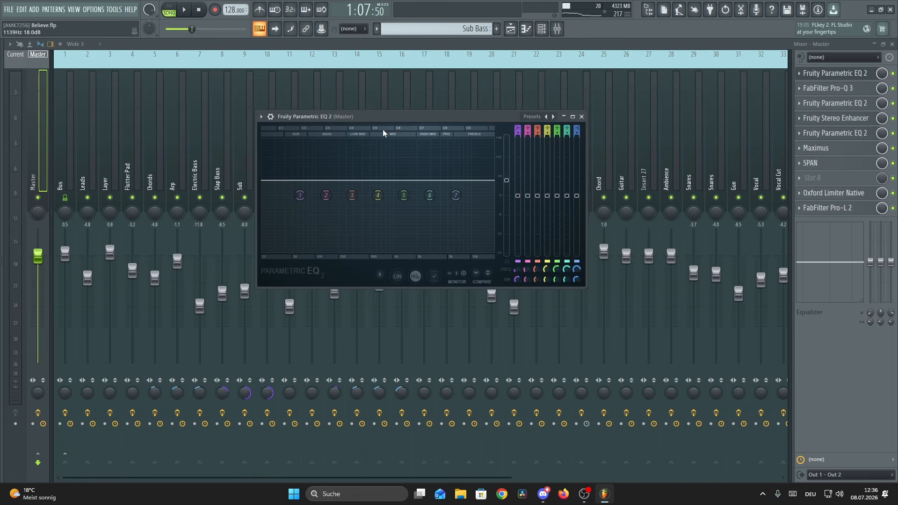
Step: Open the Master track's FabFilter Pro-Q 3, enlarge its window to examine the EQ bands, and close it
click(832, 88)
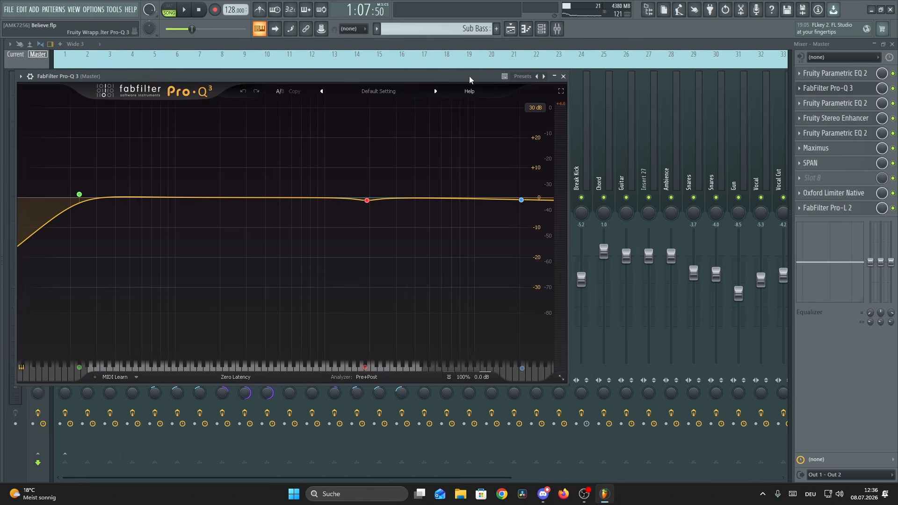
drag(469, 80, 594, 82)
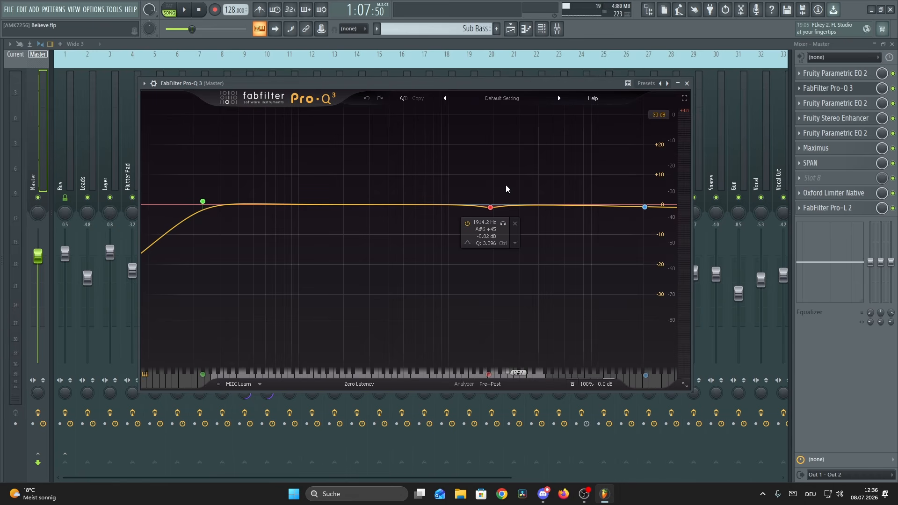
drag(529, 188, 419, 244)
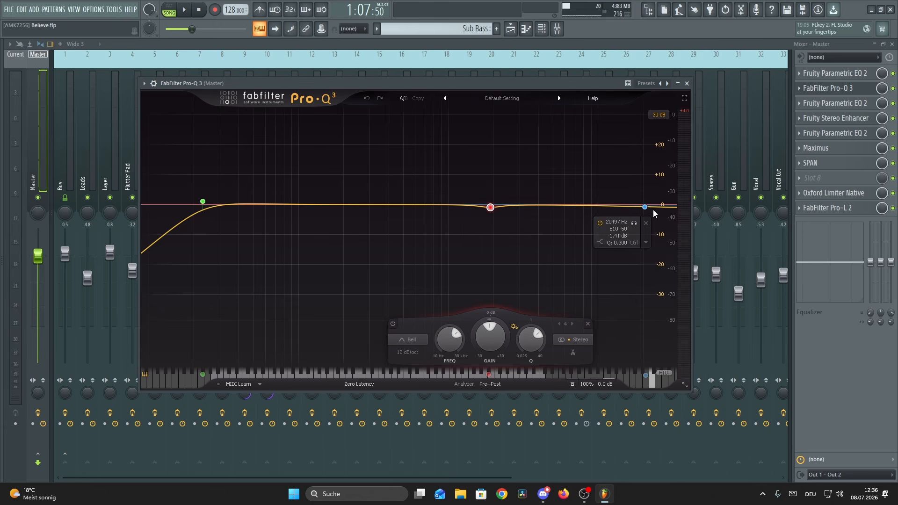
drag(692, 392, 805, 415)
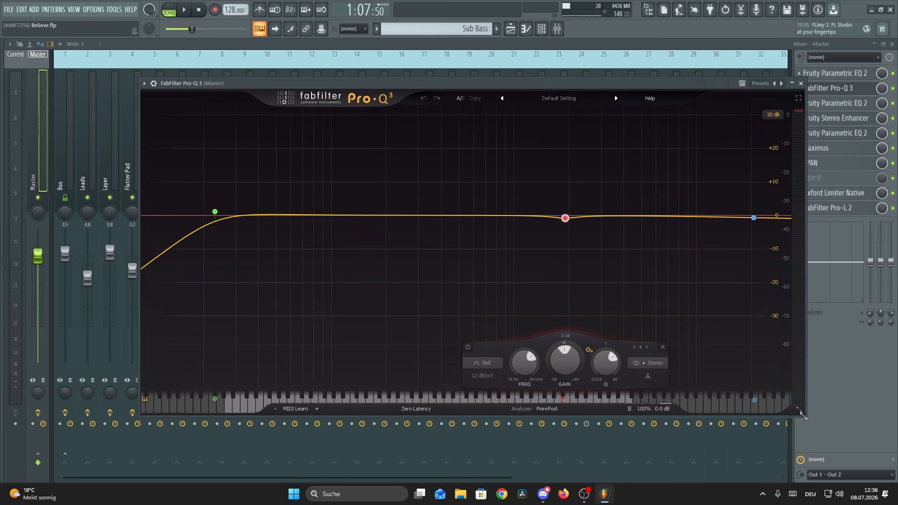
drag(424, 83, 370, 70)
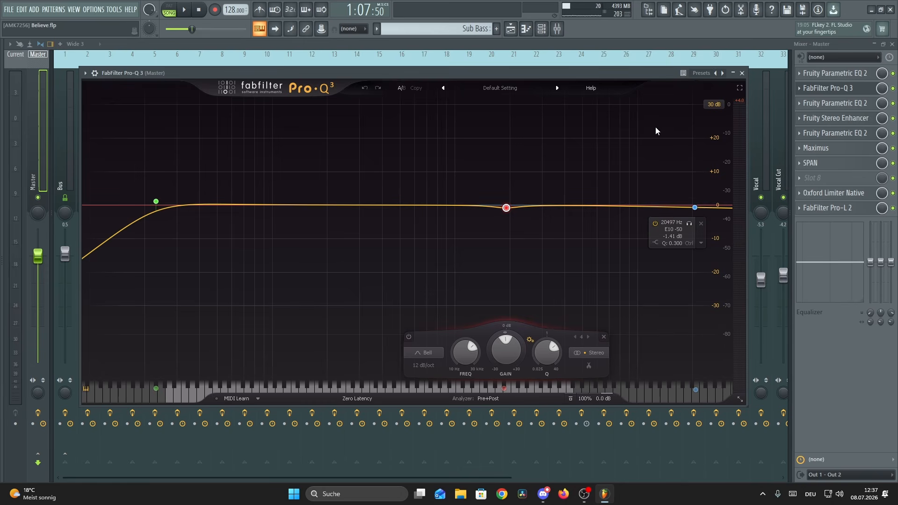
click(744, 74)
Step: Return to the playlist, enlarge the tracks and set the playback position to bar 29 to examine the Stereo Master and Volume Master automation
drag(368, 129, 396, 140)
key(F5)
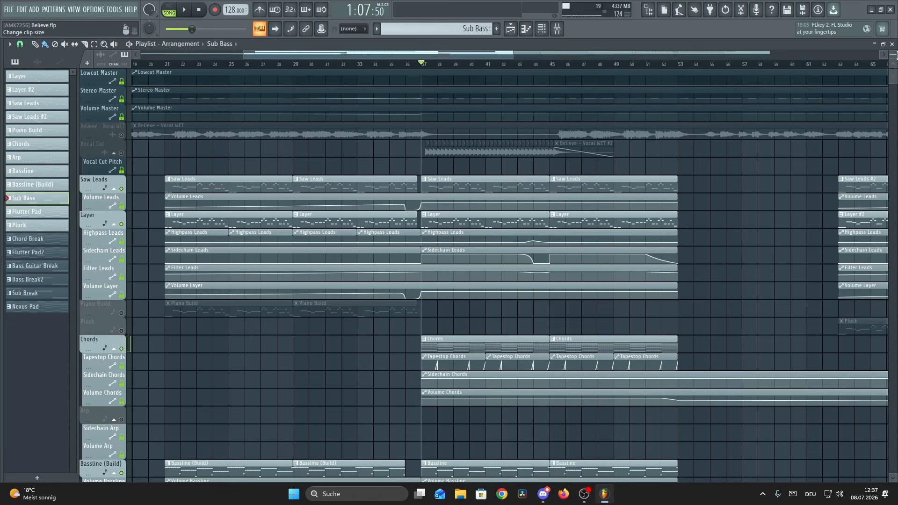
drag(893, 55, 893, 115)
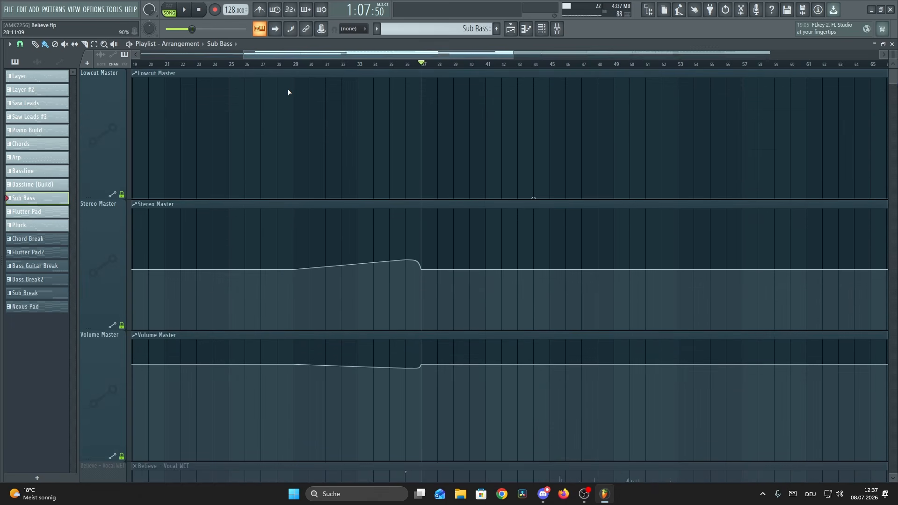
click(297, 63)
scroll(325, 248, up, 3)
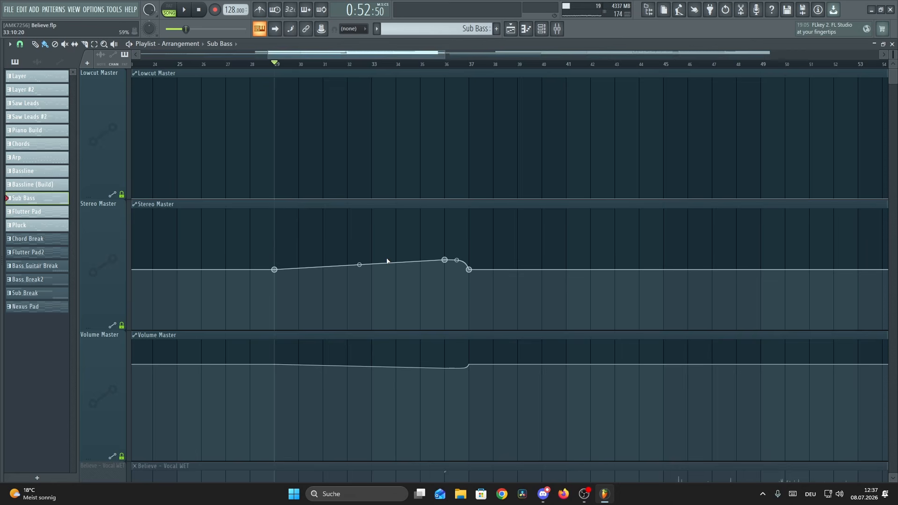
Step: Examine the Stereo Master and Volume Master automation between bars 29 and 37, moving the playback position between these bars
scroll(415, 252, down, 3)
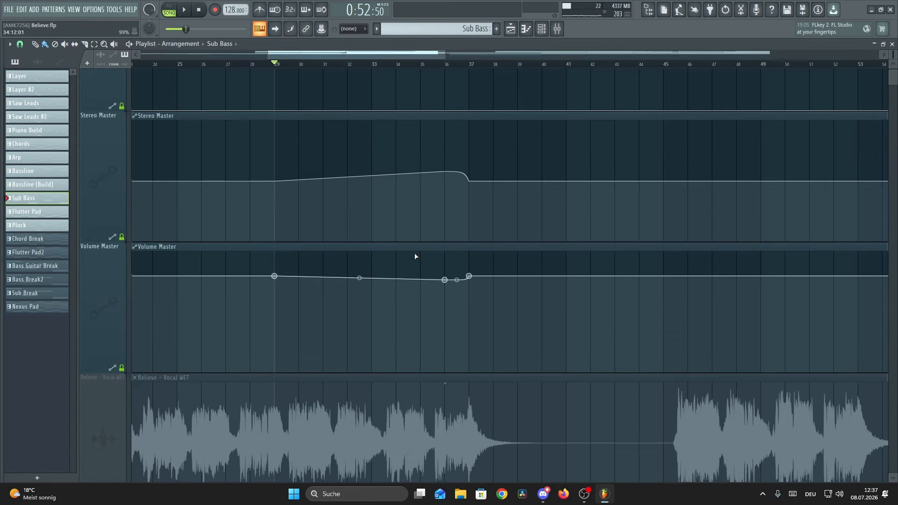
scroll(472, 161, up, 2)
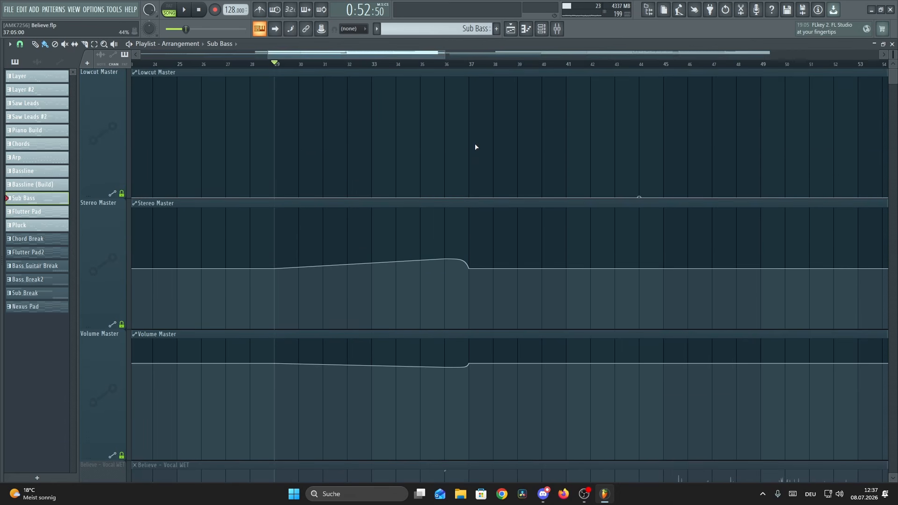
click(472, 64)
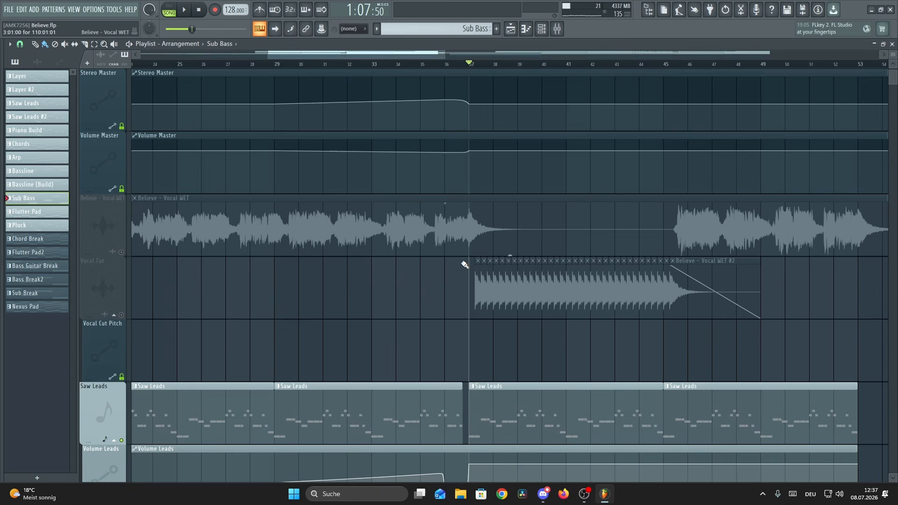
scroll(465, 265, up, 1)
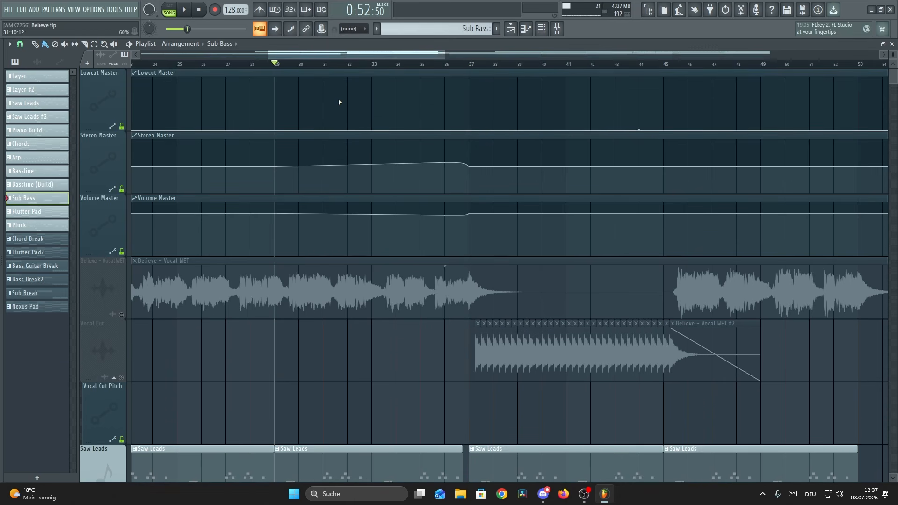
scroll(598, 211, up, 2)
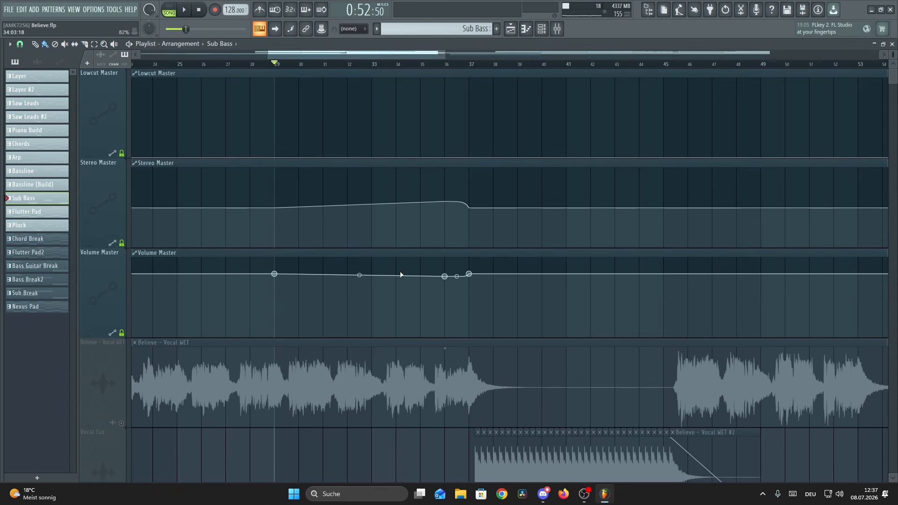
scroll(408, 286, down, 1)
scroll(397, 282, up, 1)
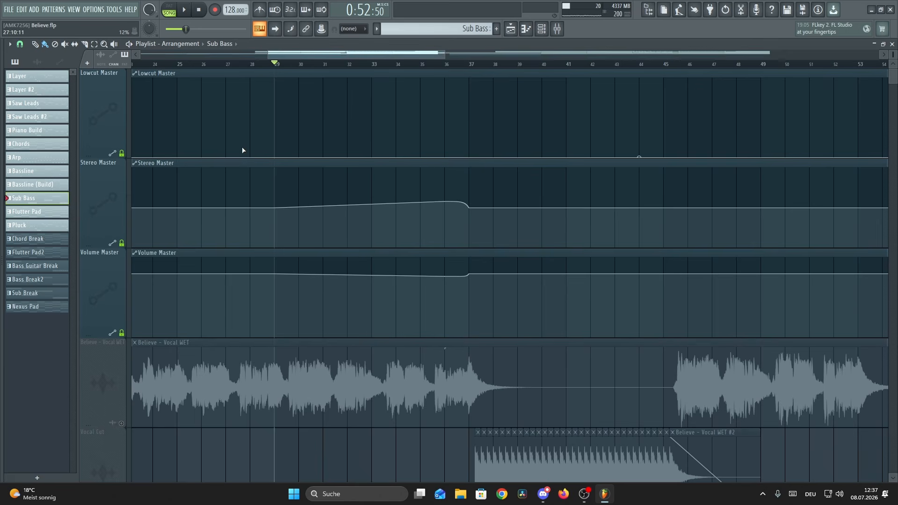
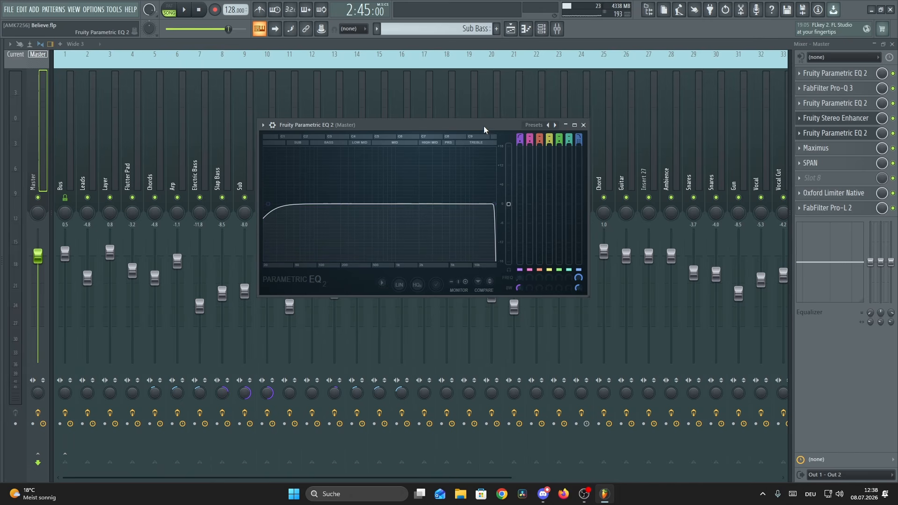
Step: In the Master track's Fruity Parametric EQ 2, move the band 1 high-pass to about 102 Hz and set its order to Steep 4
drag(485, 130, 500, 110)
drag(287, 193, 326, 188)
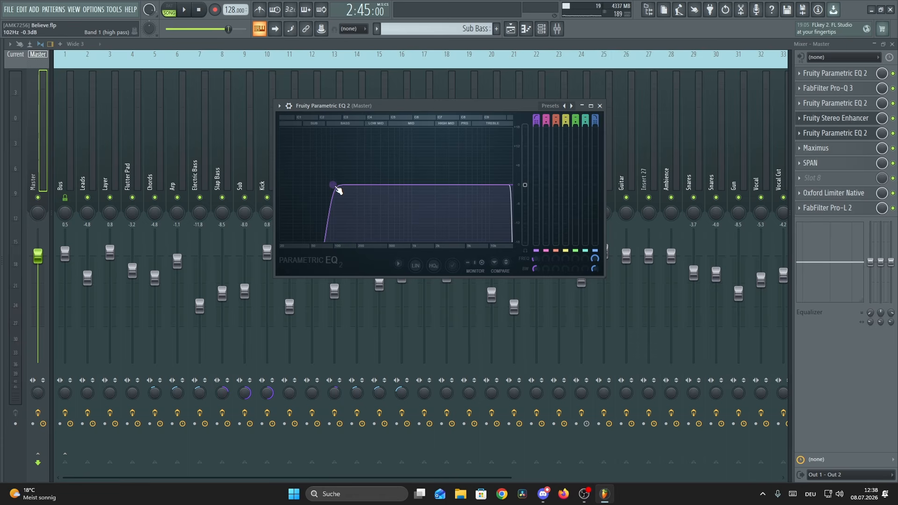
scroll(334, 185, down, 1)
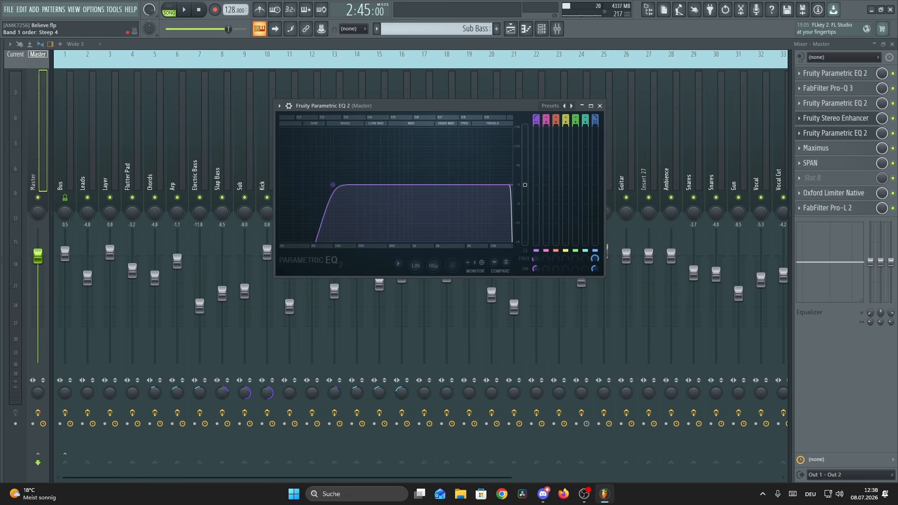
Step: Play the drop and examine the Master track's Maximus and SPAN, then stop playback and close Maximus
click(817, 148)
drag(399, 87, 439, 147)
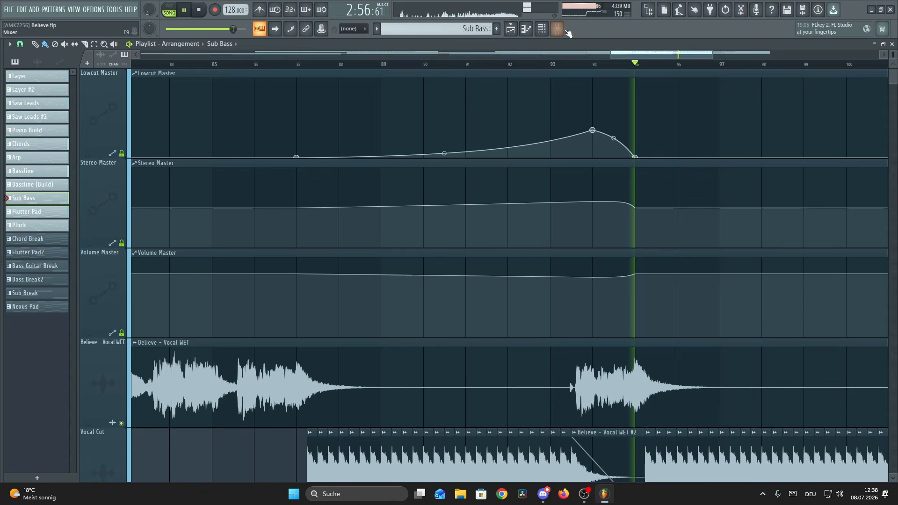
key(F9)
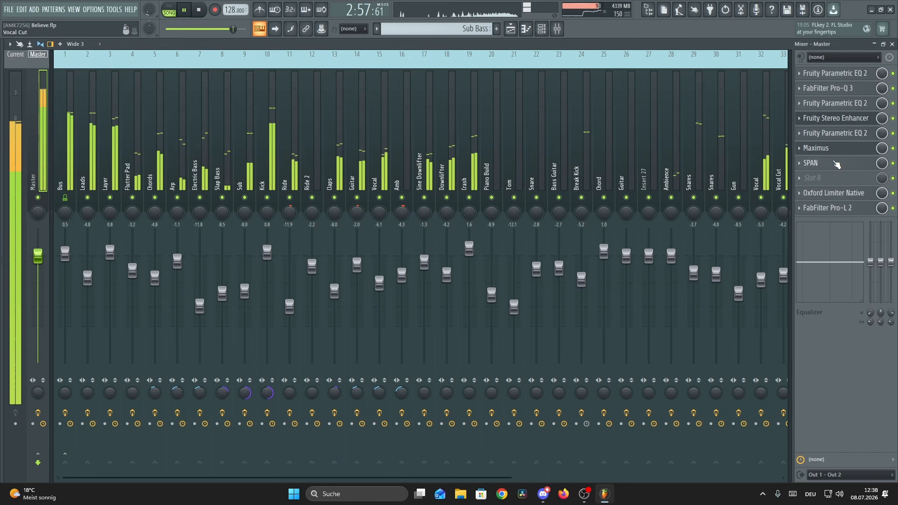
click(837, 164)
click(836, 150)
click(839, 167)
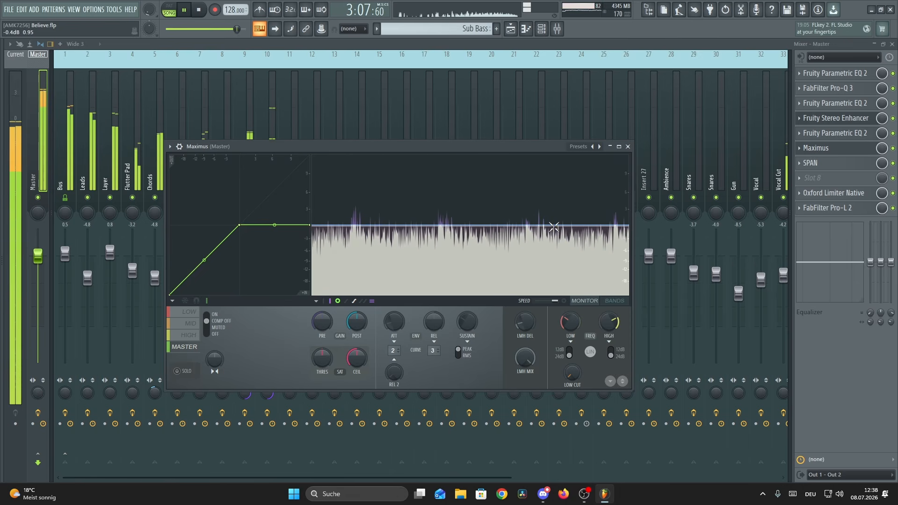
key(space)
click(628, 146)
Step: Open the Master track's Oxford Limiter Native, look it over and close it
click(833, 193)
drag(419, 125, 404, 136)
click(828, 194)
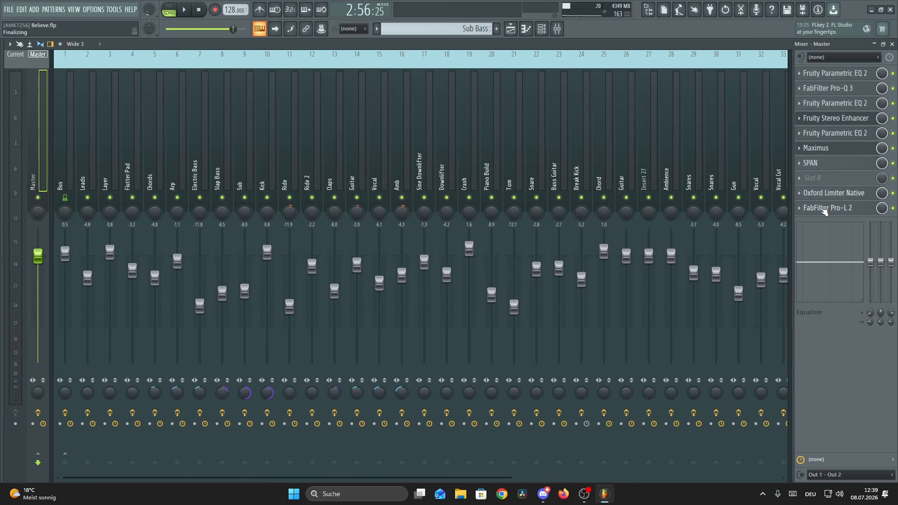
Step: Open the Master track's FabFilter Pro-L 2 and play the drop to examine its limiting and short-term loudness
double_click(824, 211)
click(824, 211)
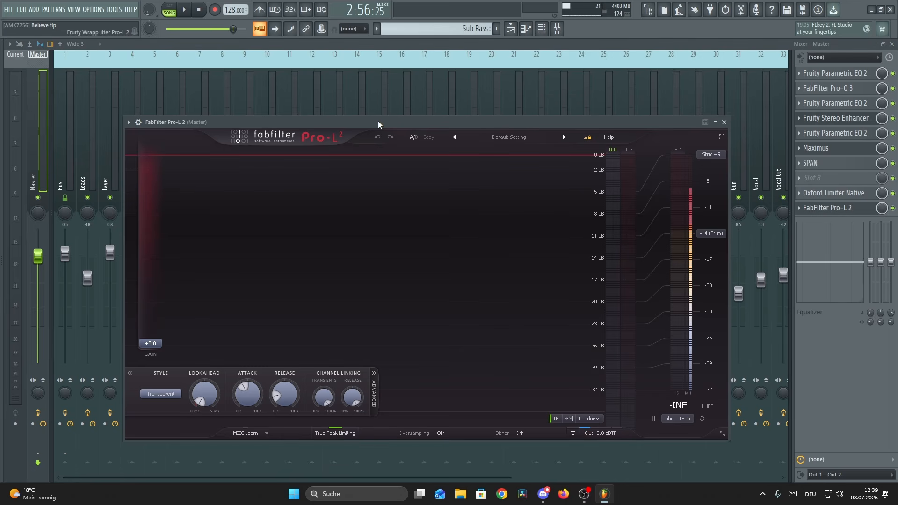
drag(378, 120, 369, 93)
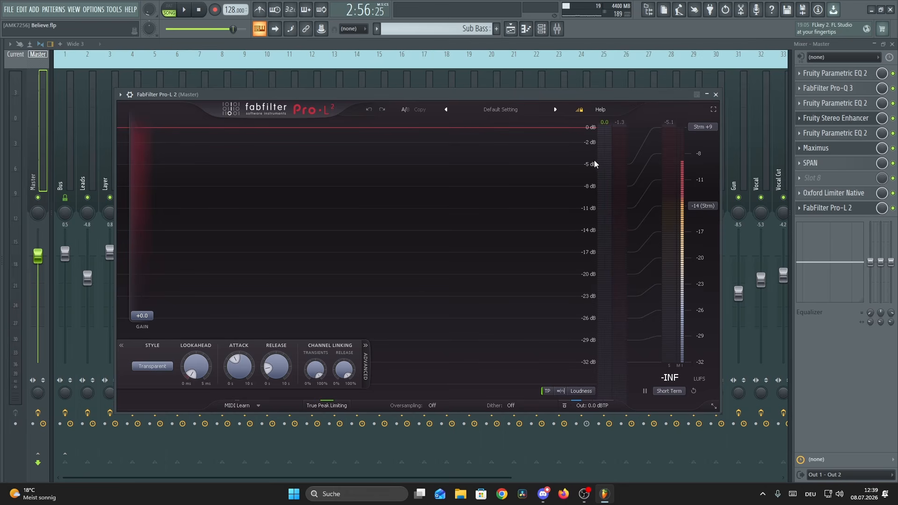
key(space)
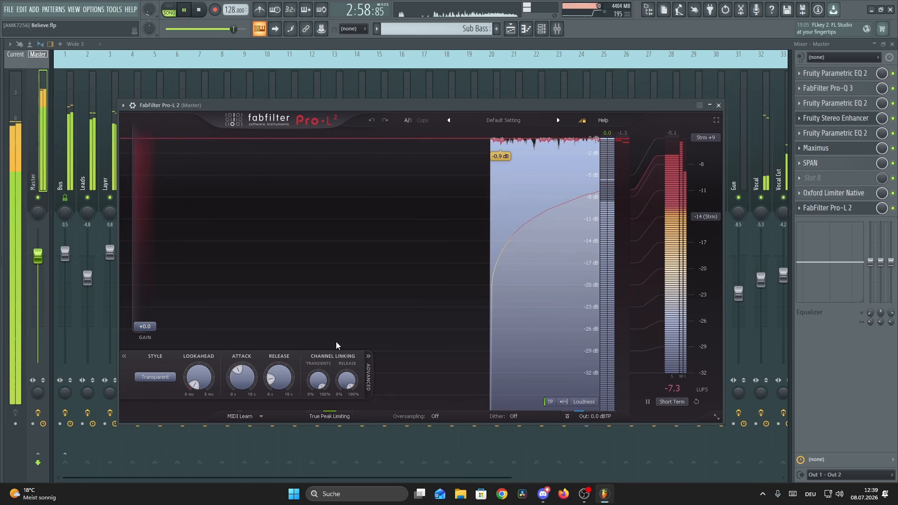
key(space)
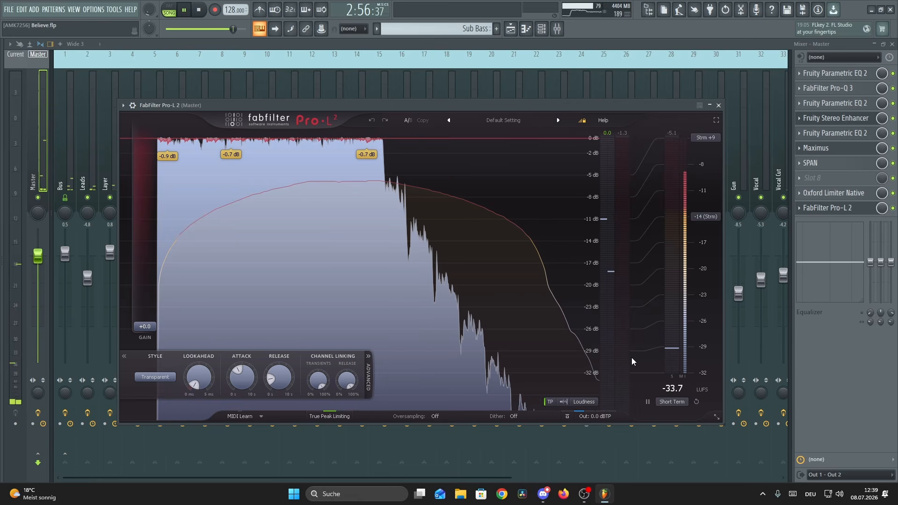
key(space)
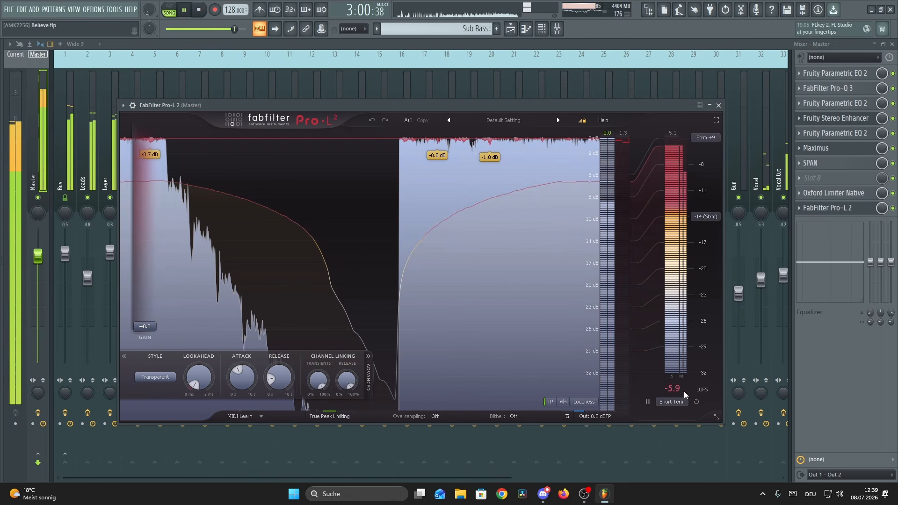
key(space)
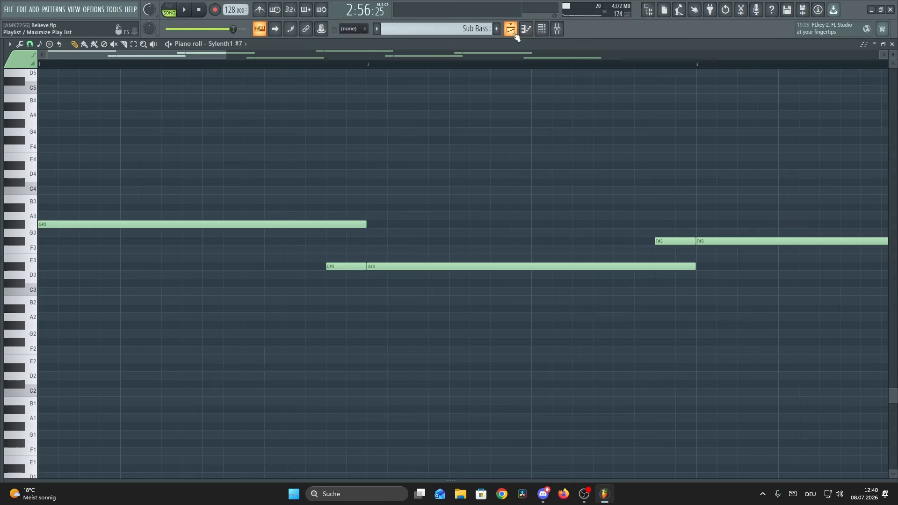
Step: Return to the playlist, find the Arp track and listen to its clips from bar 103
click(513, 32)
scroll(497, 66, down, 4)
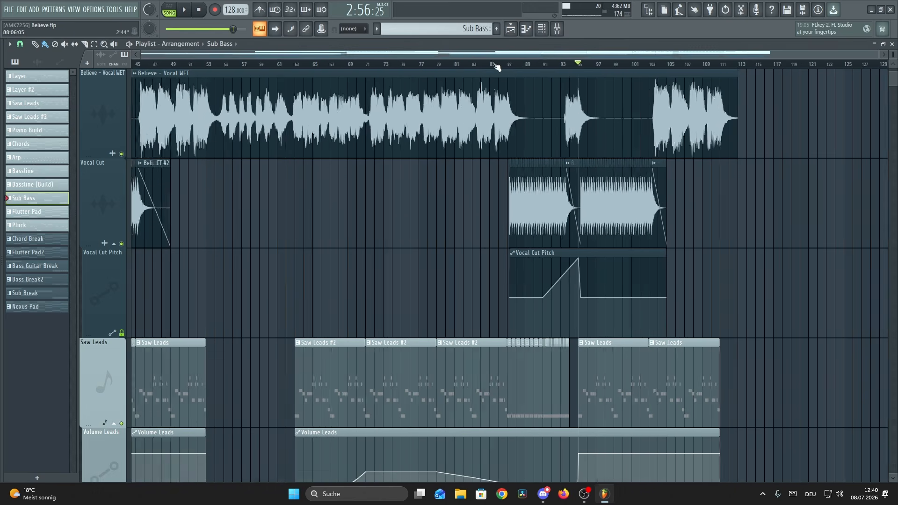
scroll(792, 174, down, 4)
scroll(812, 66, up, 3)
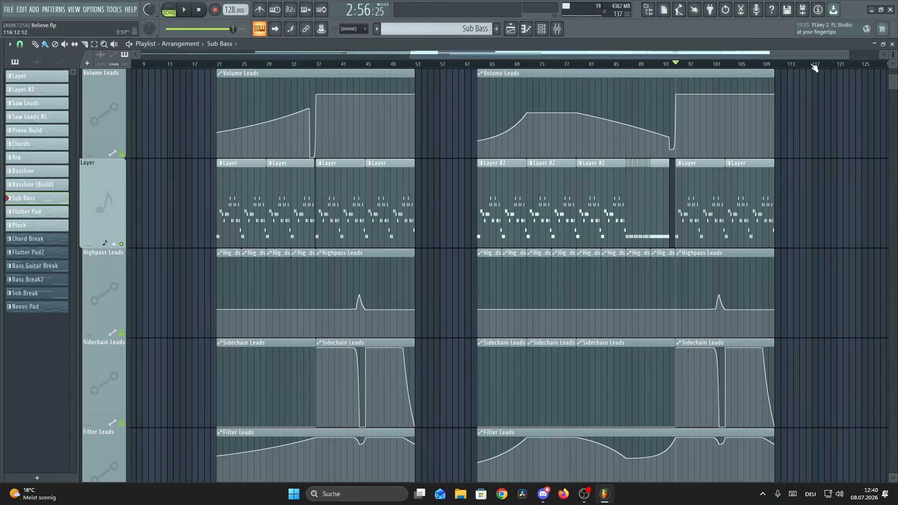
scroll(812, 130, down, 8)
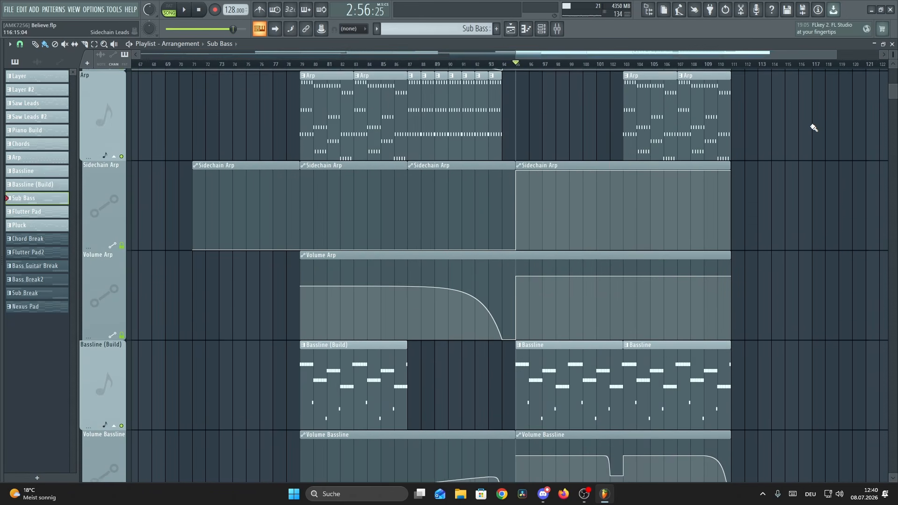
scroll(761, 69, up, 2)
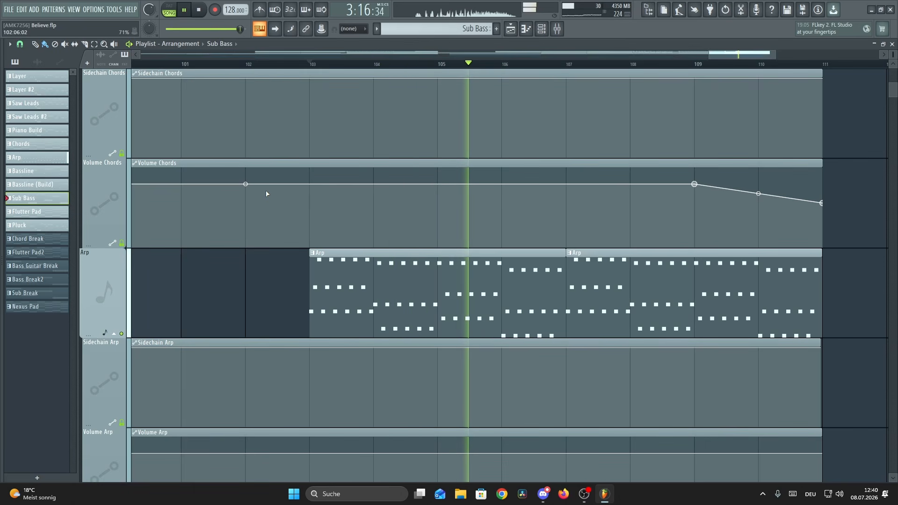
scroll(534, 60, up, 1)
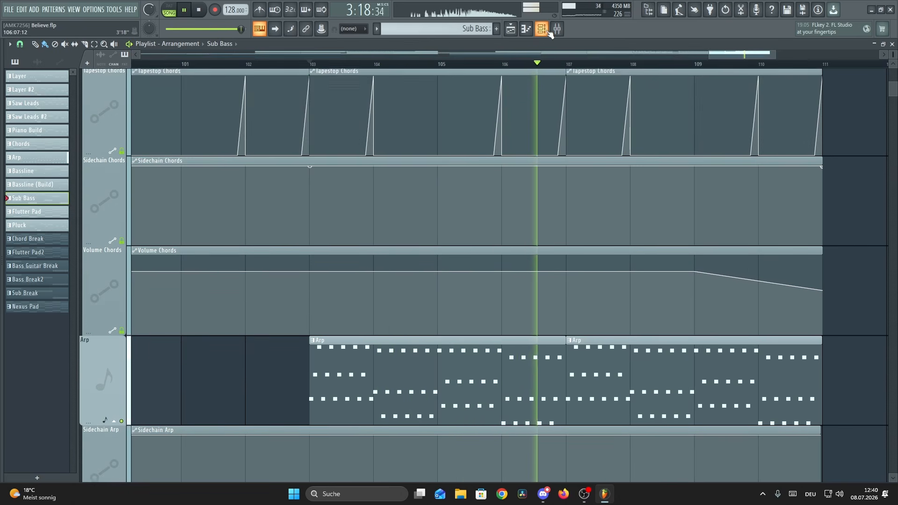
Step: Show the channel rack and mute Sylenth1 #10 and Sylenth1 #9 in turn to compare the arp layers, then unmute both and close it
click(544, 30)
key(space)
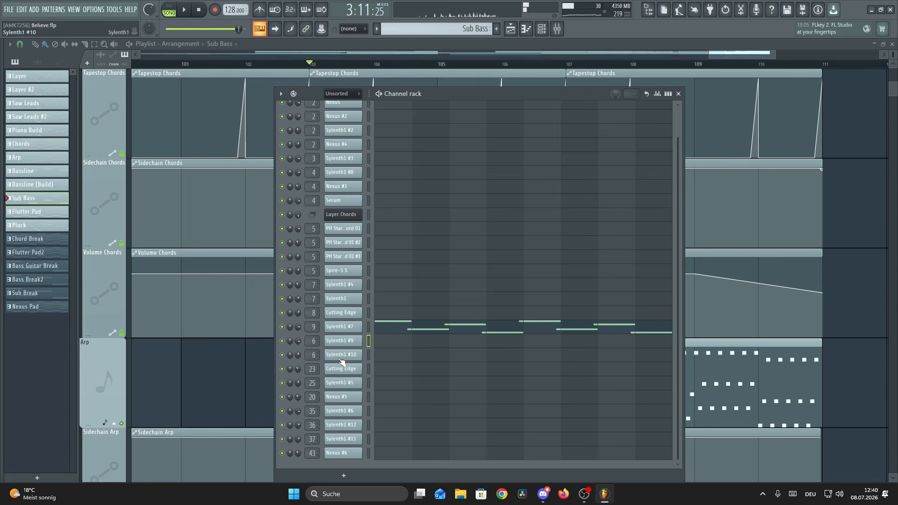
click(282, 356)
key(space)
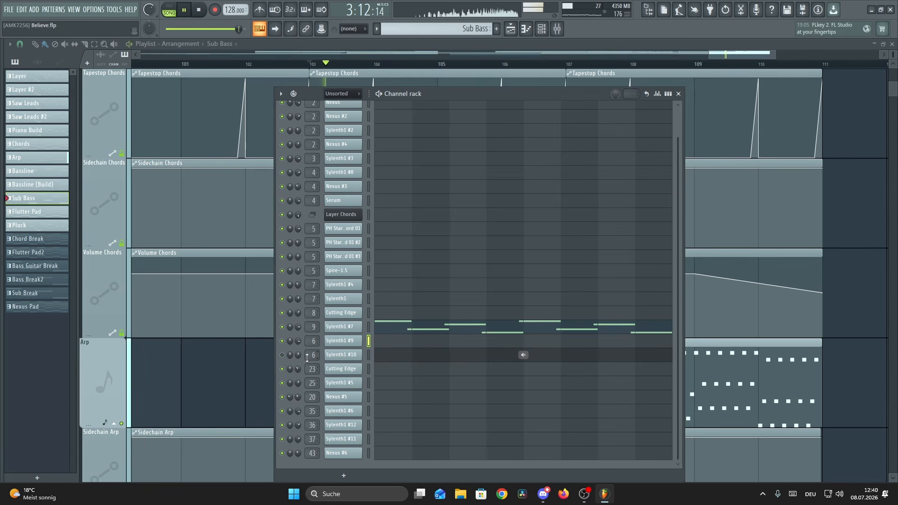
click(282, 341)
click(282, 355)
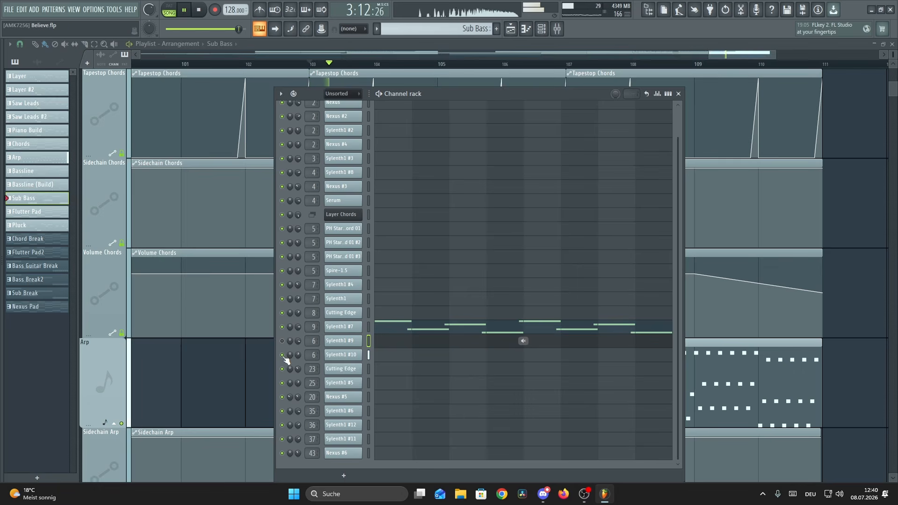
click(282, 341)
click(679, 93)
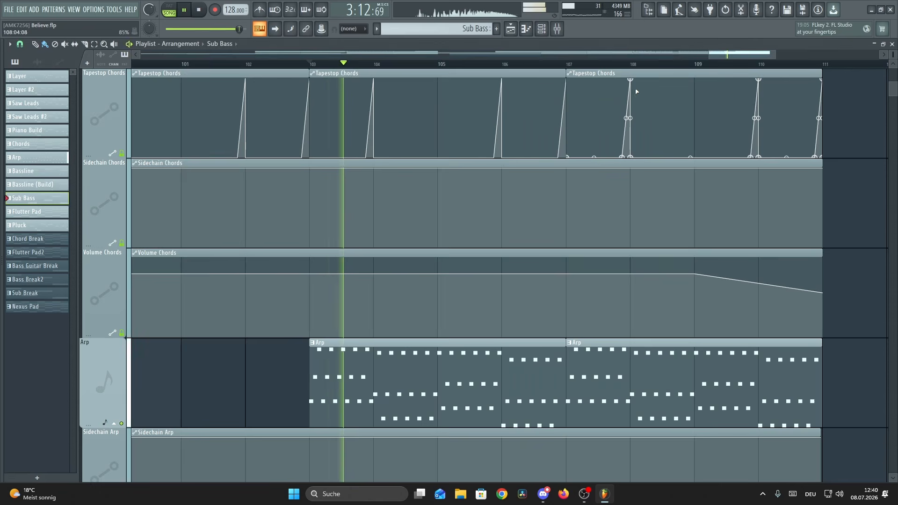
key(space)
Step: Show the mixer, select the Arp track and examine the first Fruity Parametric EQ 2 in its effect chain
click(557, 28)
click(180, 120)
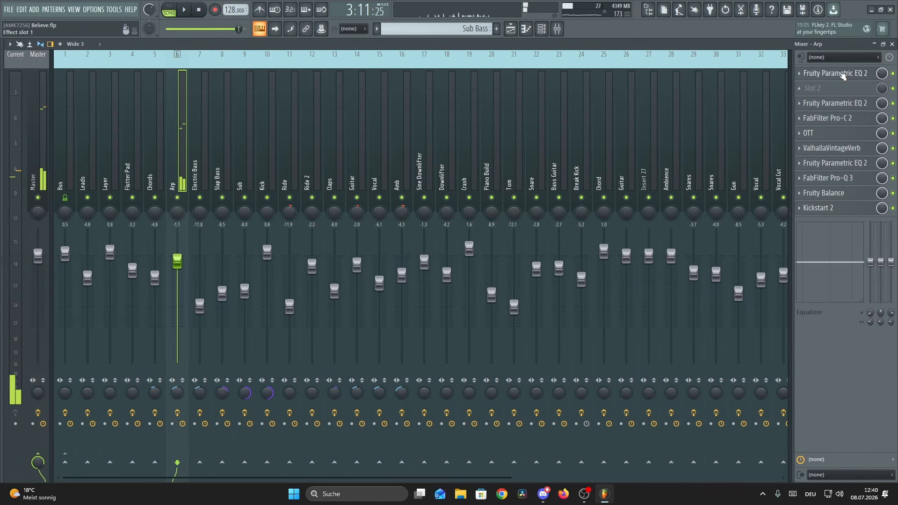
click(842, 76)
drag(246, 135, 242, 178)
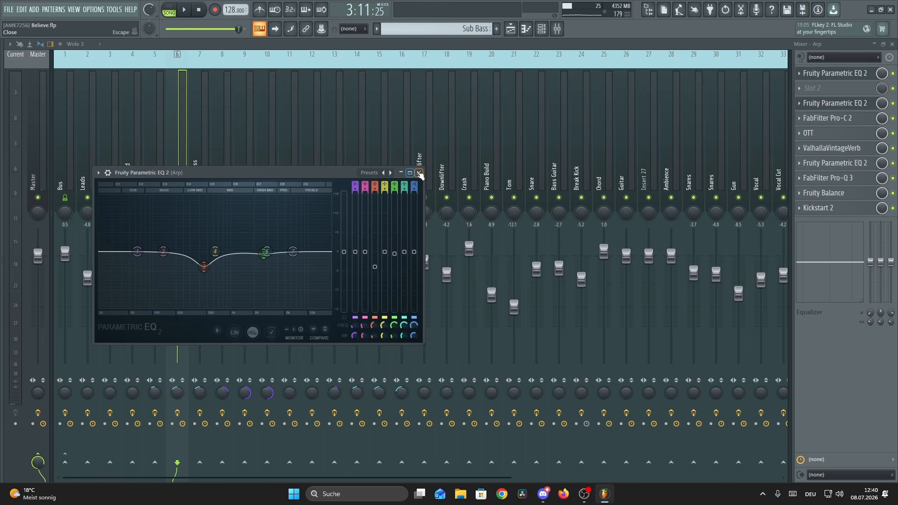
click(419, 173)
Step: Examine the Arp track's FabFilter Pro-C 2, OTT and ValhallaVintageVerb settings, closing the reverb when done
click(828, 118)
click(595, 88)
click(810, 134)
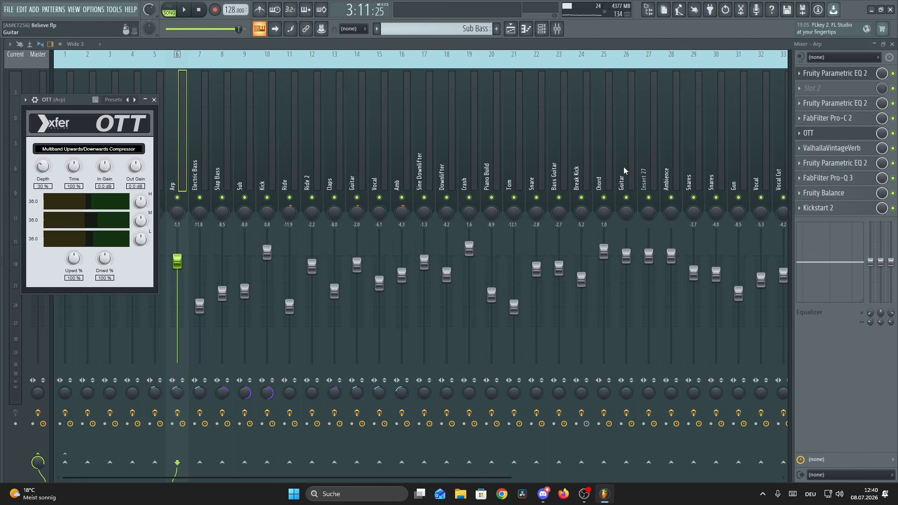
click(844, 149)
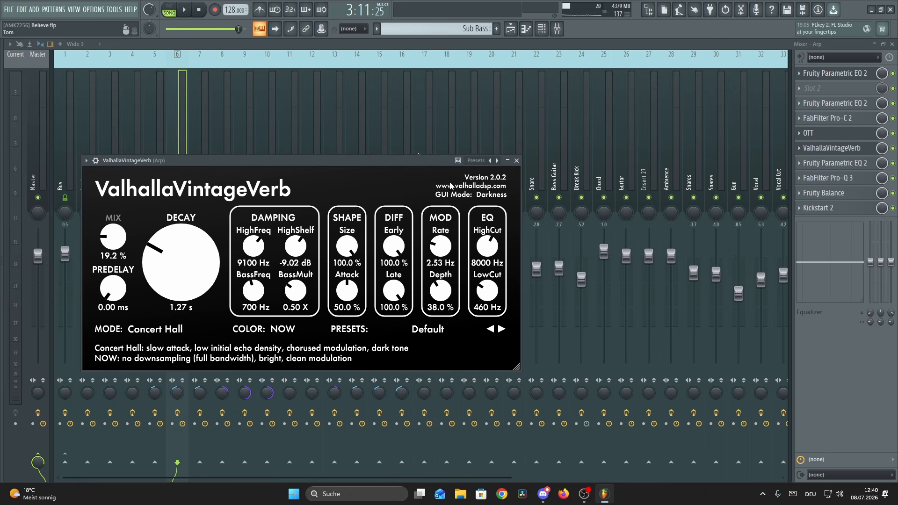
click(516, 161)
Step: Examine the Arp track's FabFilter Pro-Q 3, Fruity Balance and Kickstart 2, then leave the mixer
click(835, 178)
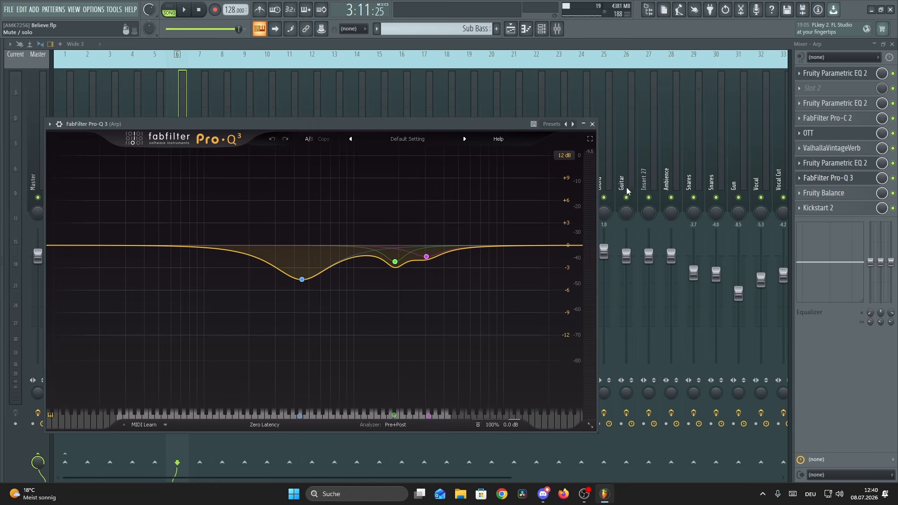
click(594, 125)
click(839, 195)
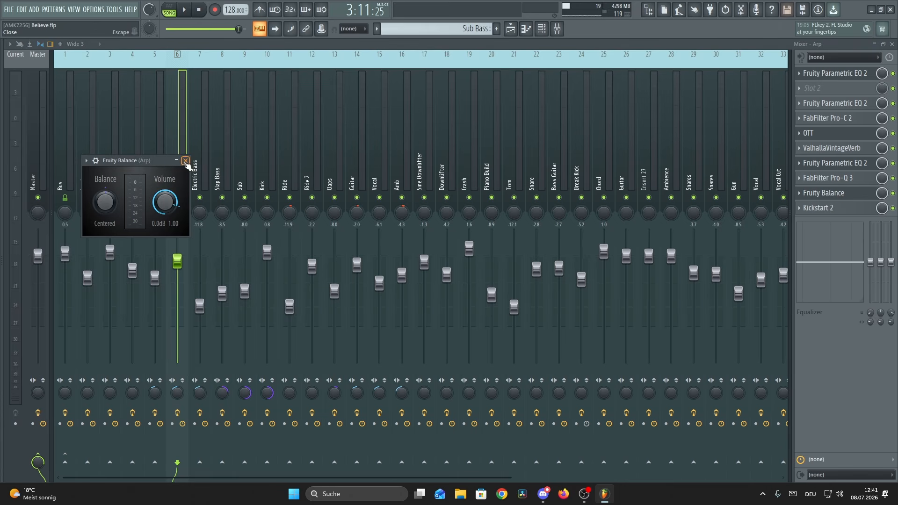
click(186, 160)
click(825, 210)
click(526, 29)
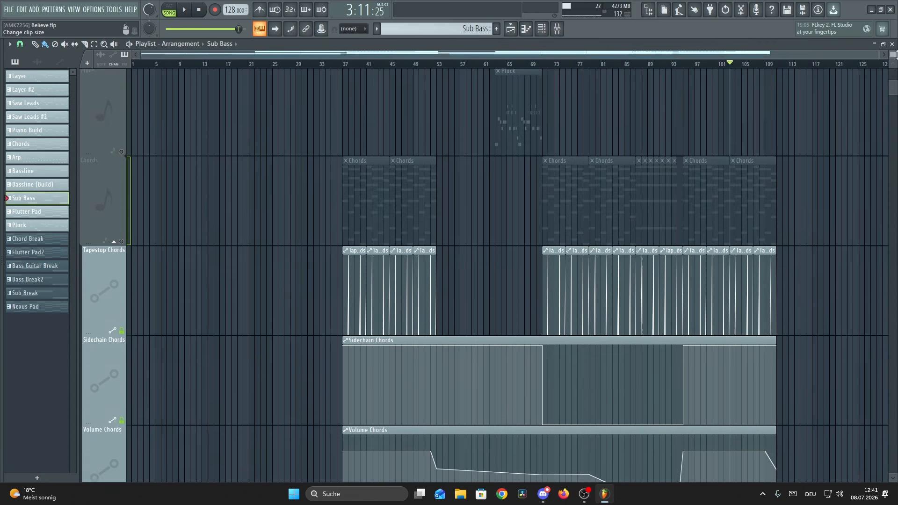
Step: Solo the Flutter Pad track in the playlist and play it from the start of the song
drag(895, 55, 895, 89)
scroll(763, 165, down, 1)
scroll(763, 164, down, 3)
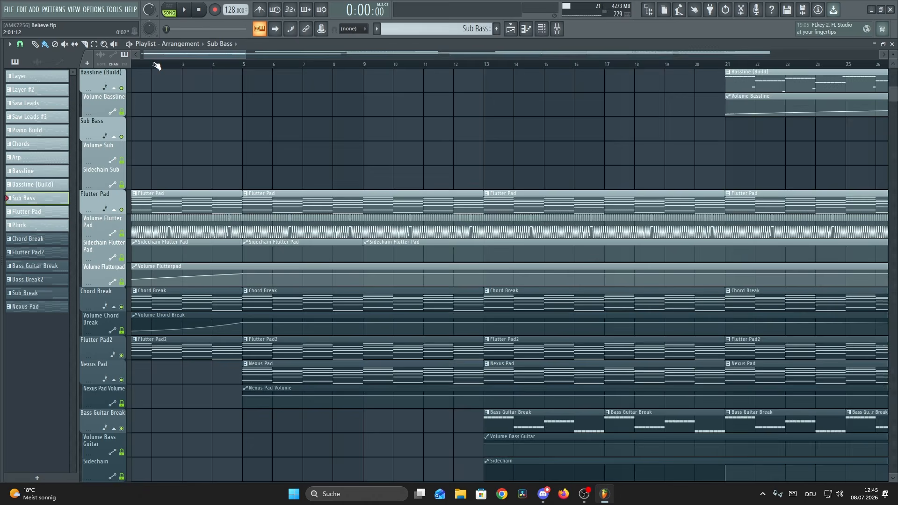
scroll(156, 65, up, 2)
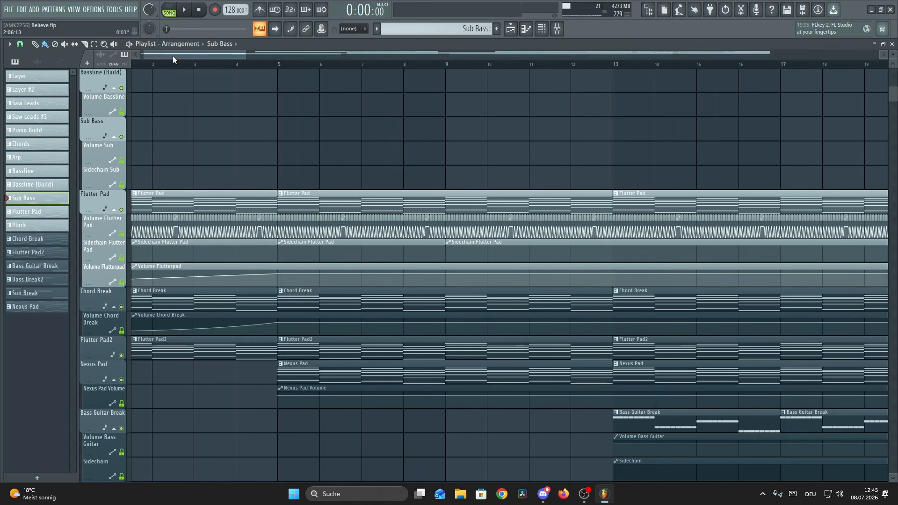
right_click(122, 210)
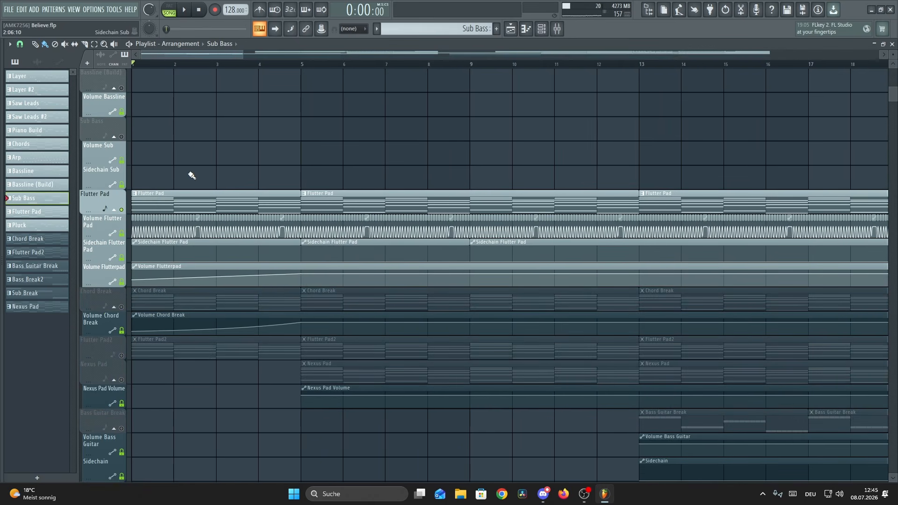
scroll(207, 157, down, 1)
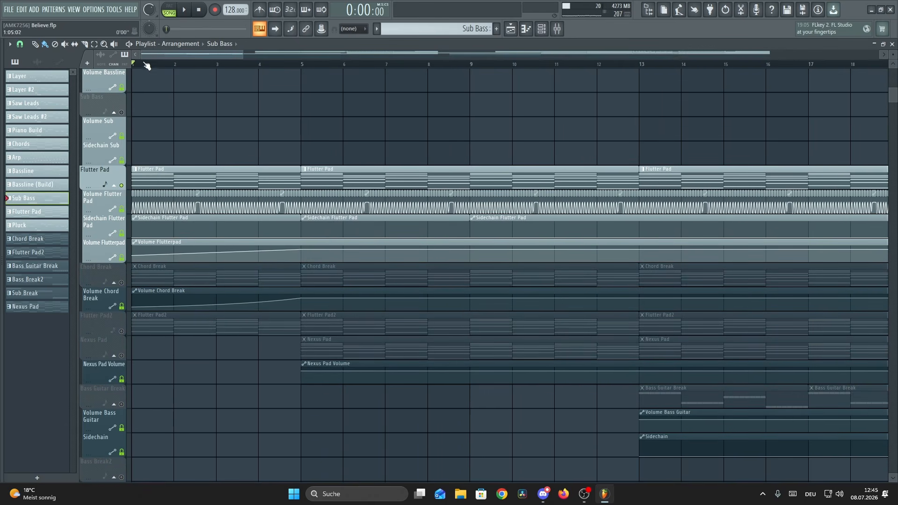
scroll(260, 106, up, 2)
key(space)
scroll(155, 66, up, 3)
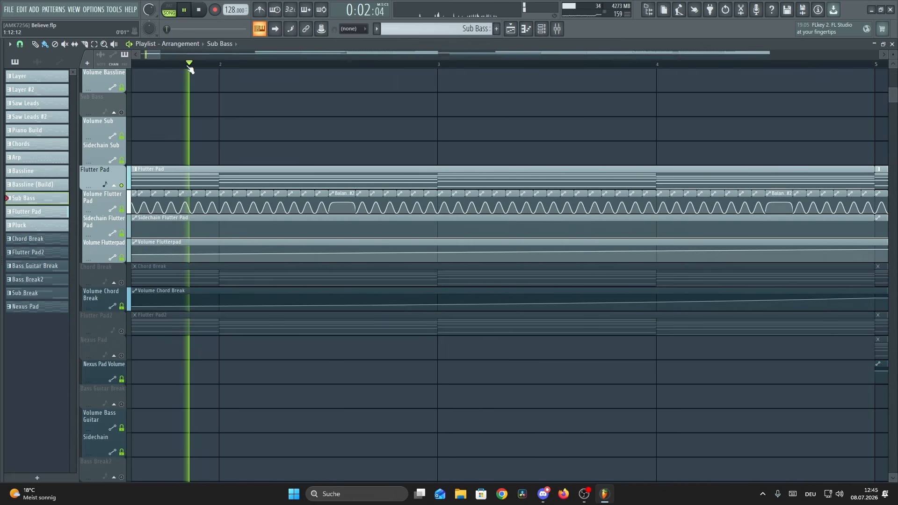
scroll(155, 66, down, 2)
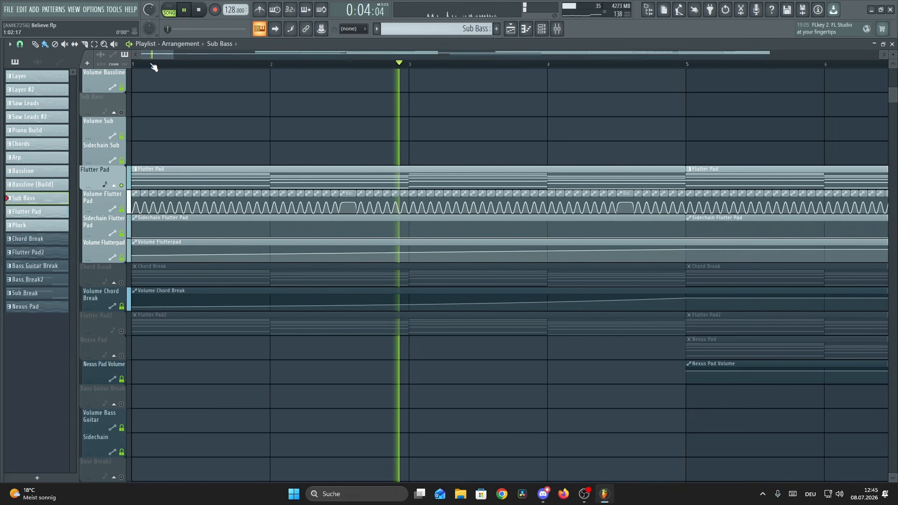
Step: Show the channel rack, stop playback and examine the Sylenth1 #8 flutter pad patch, closing the synth when done
click(542, 30)
scroll(363, 201, up, 2)
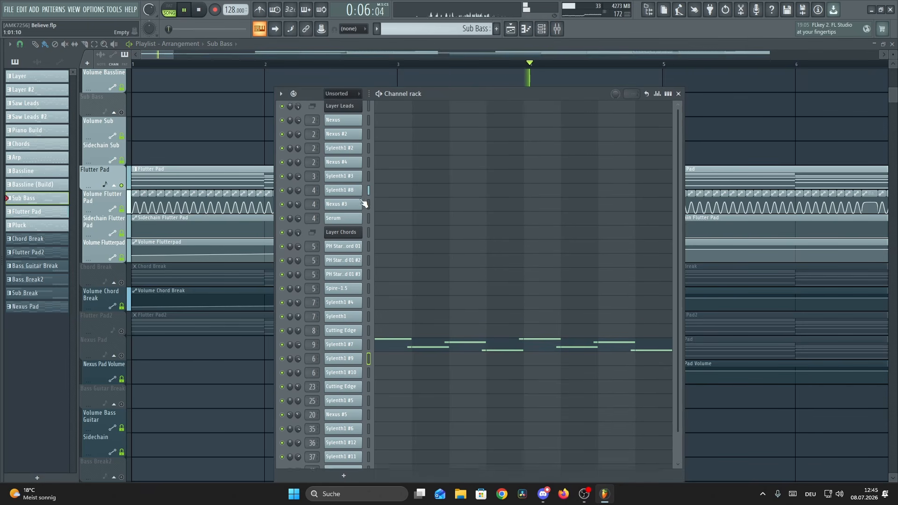
key(space)
click(353, 201)
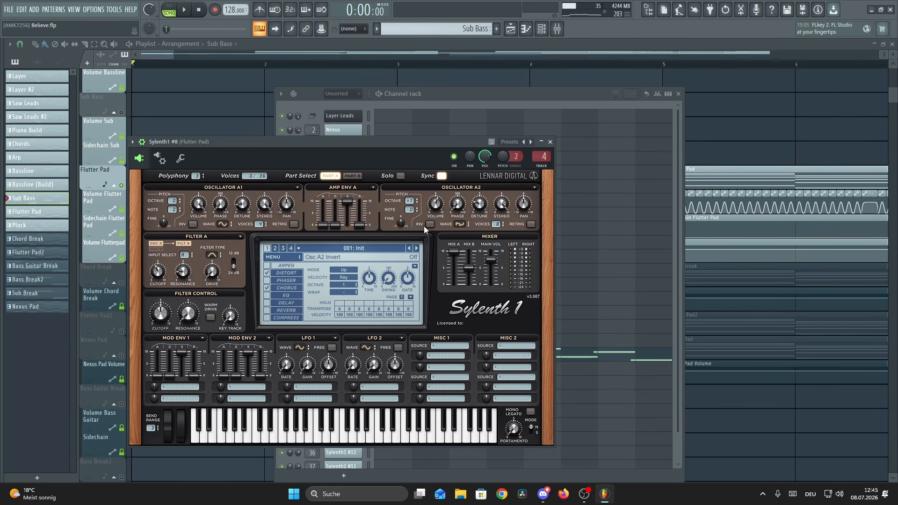
key(Escape)
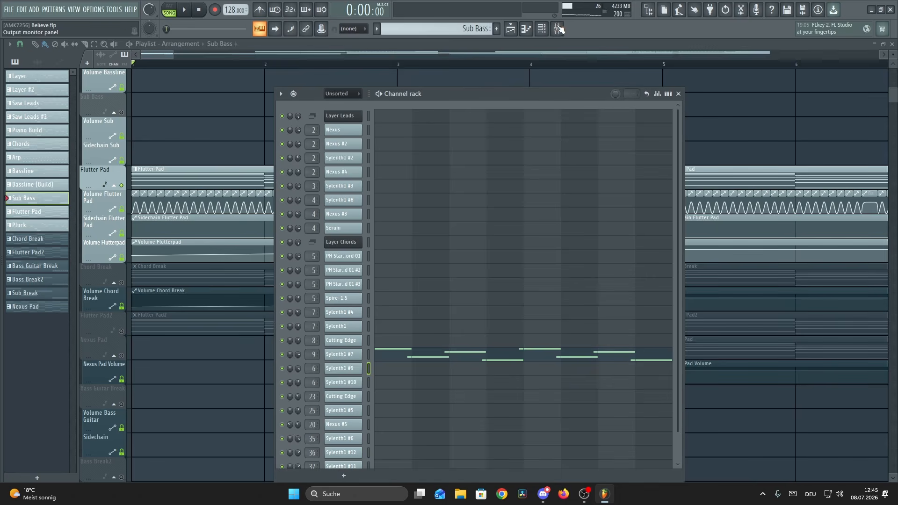
Step: Show the mixer, select the Flutter Pad track and examine its first three Fruity Parametric EQ 2 curves
click(558, 29)
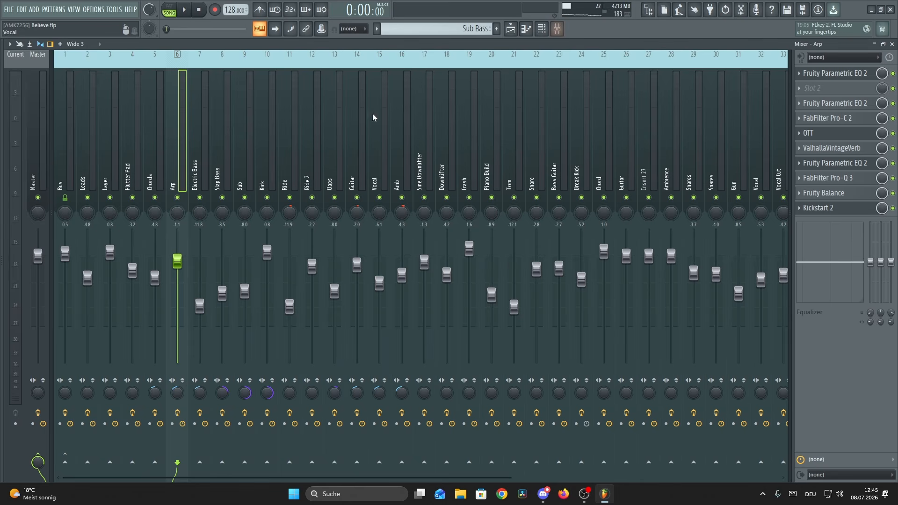
click(136, 172)
click(835, 73)
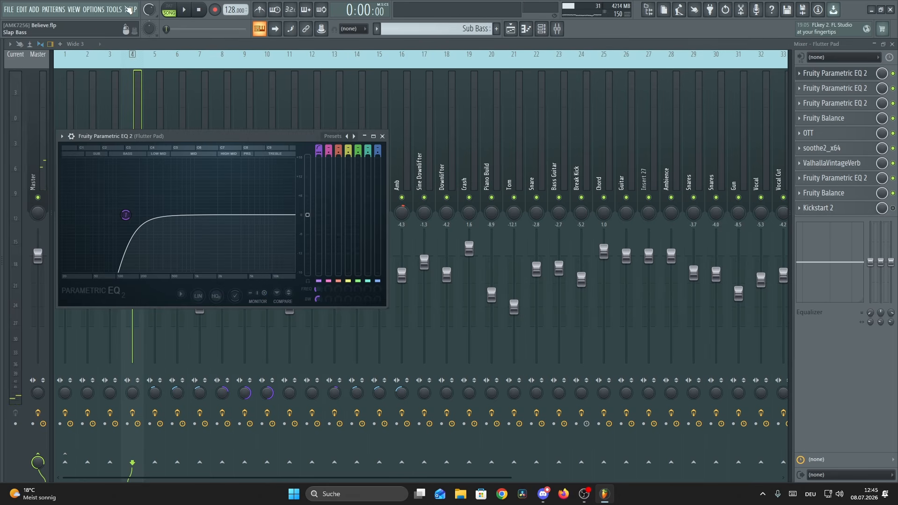
click(835, 89)
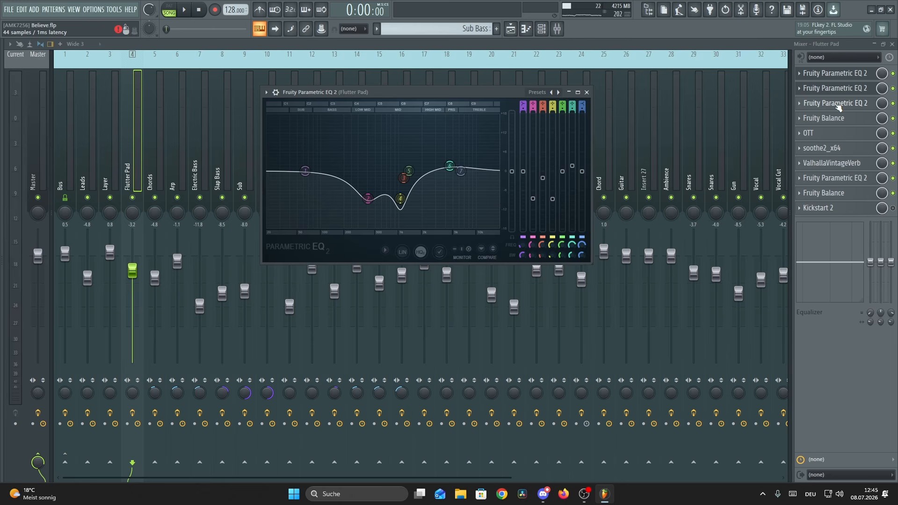
click(838, 106)
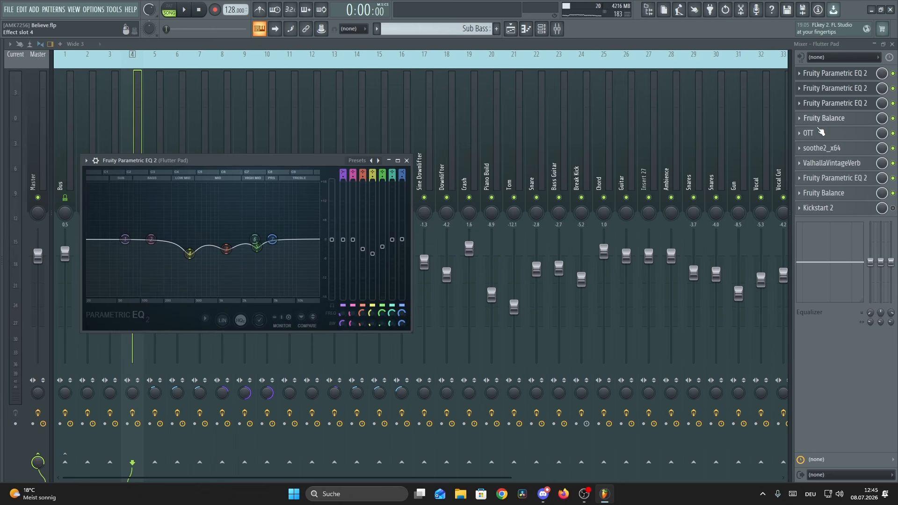
Step: Examine the Flutter Pad track's OTT, soothe2, ValhallaVintageVerb and fourth Fruity Parametric EQ 2, then return to the playlist
click(830, 135)
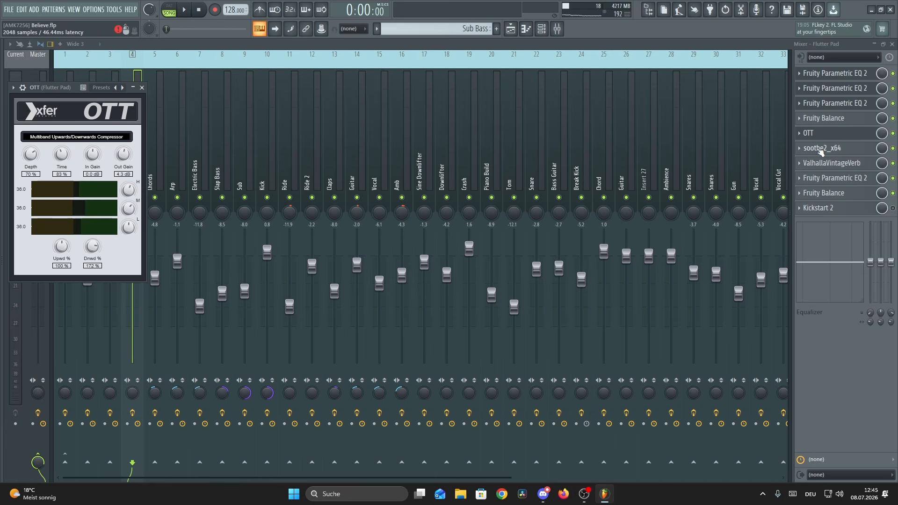
click(821, 149)
click(831, 164)
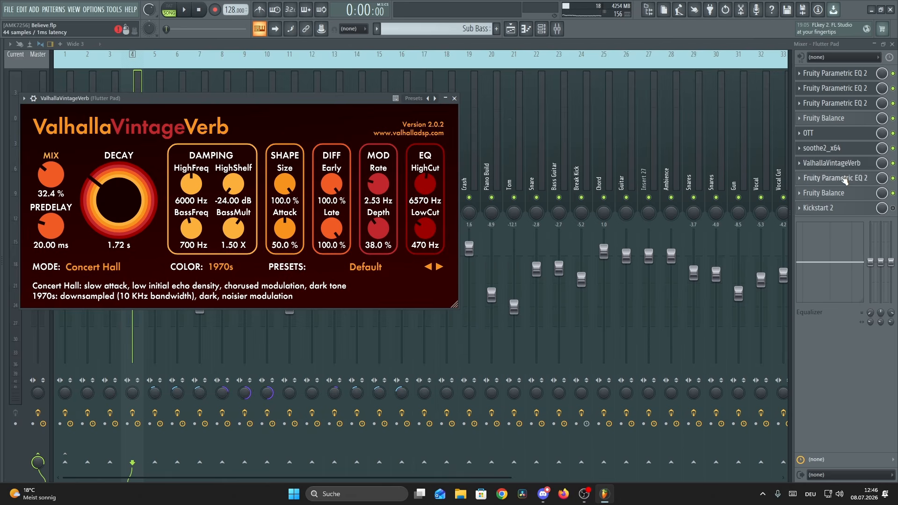
click(838, 179)
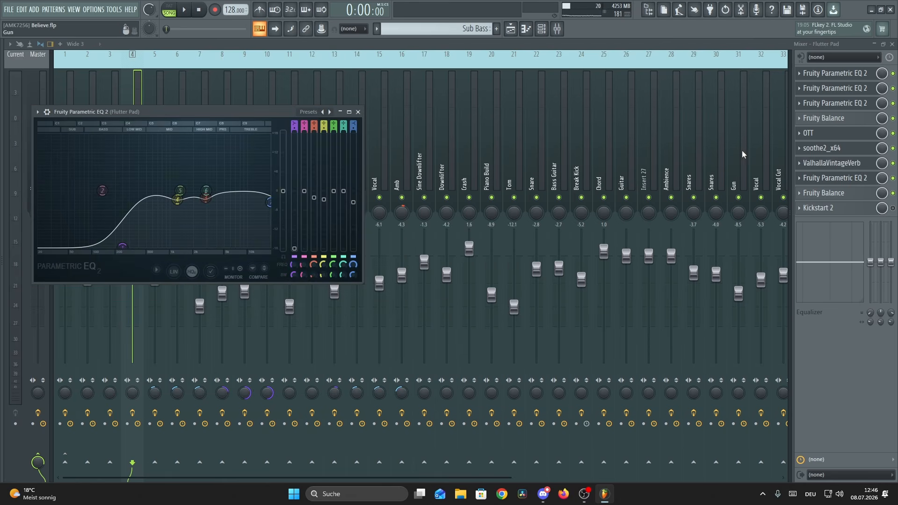
click(511, 29)
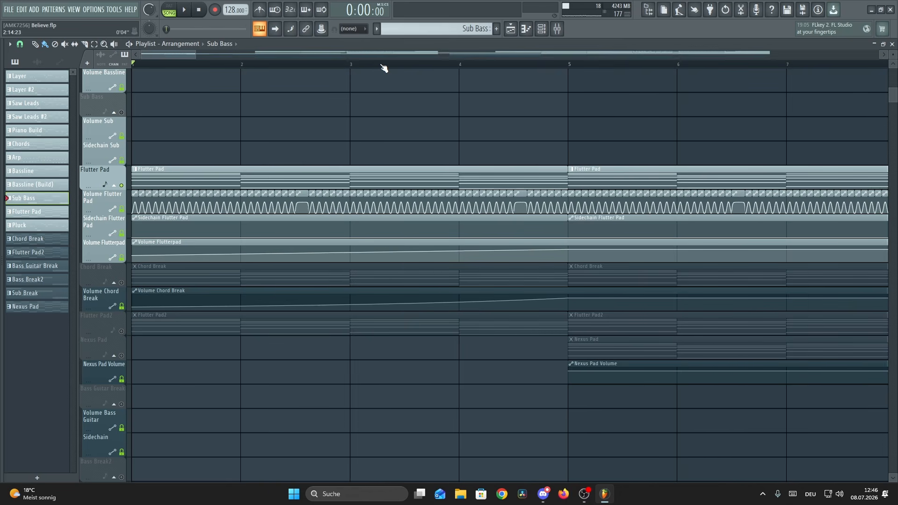
Step: Audition the soloed Flutter Pad from bar 13 of the playlist, then stop playback
key(space)
scroll(383, 67, down, 5)
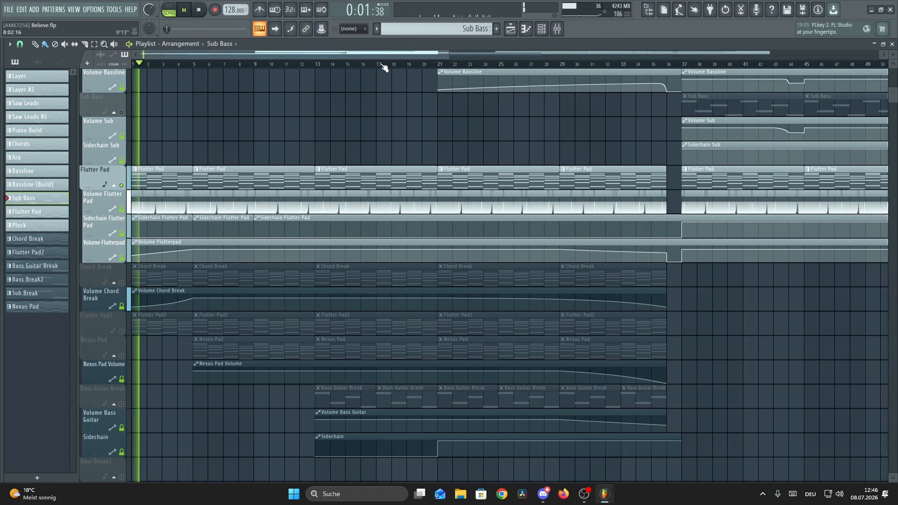
click(304, 66)
scroll(304, 67, up, 4)
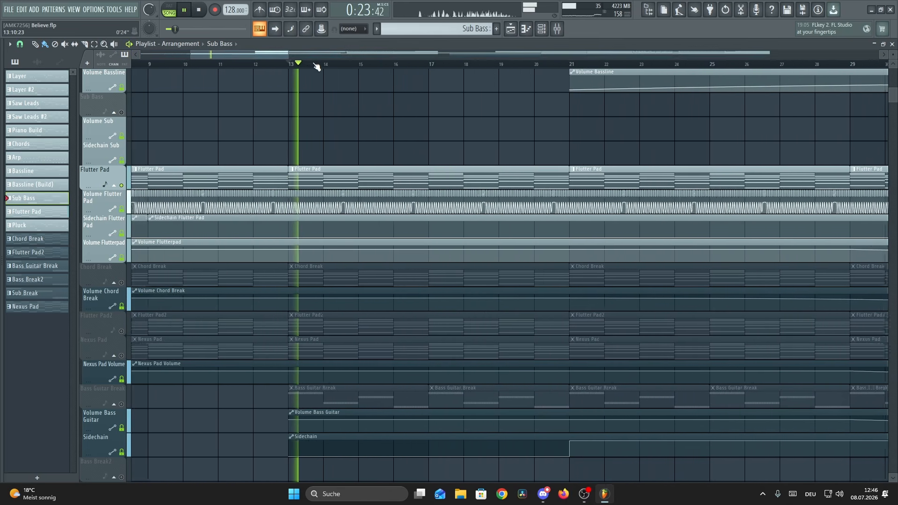
key(space)
Step: Unmute the Flutter Pad2 track and play it together with the Flutter Pad from bar 13
scroll(327, 84, down, 2)
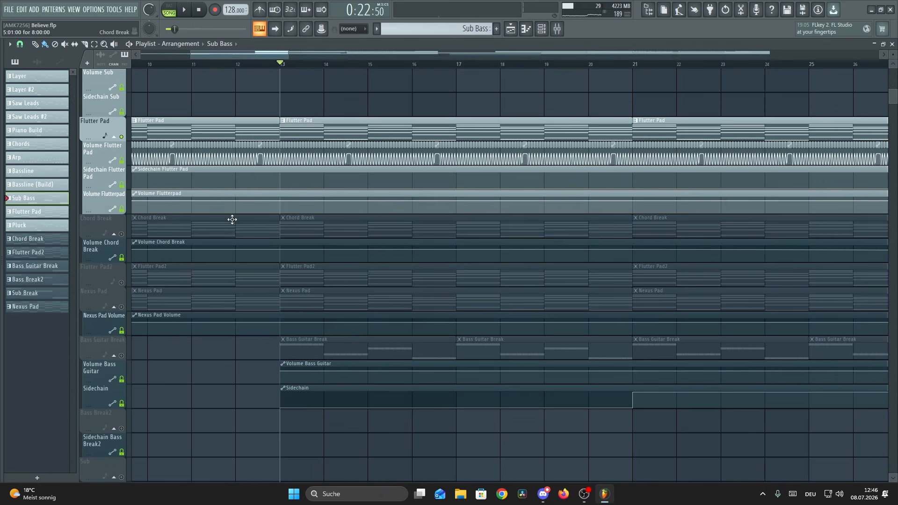
click(122, 284)
key(space)
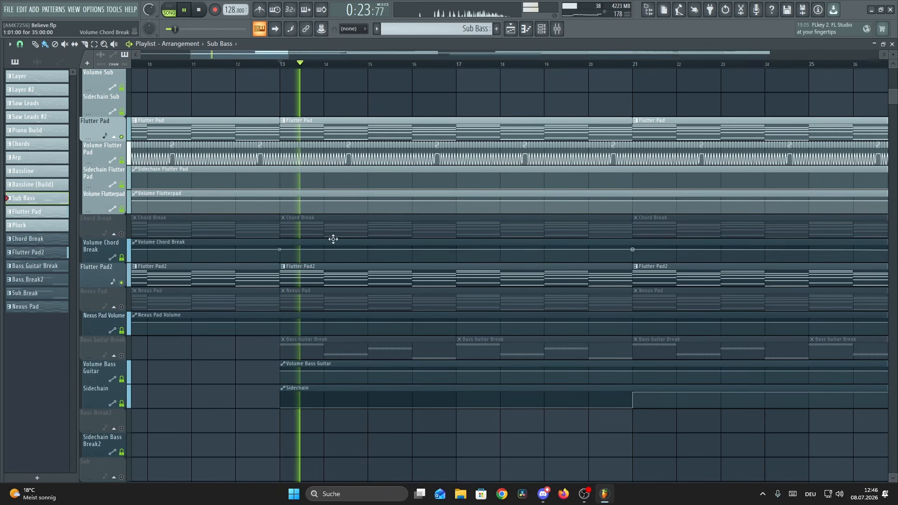
Step: Show the channel rack and examine the Serum flutter pad patch while auditioning it, then stop playback
click(541, 29)
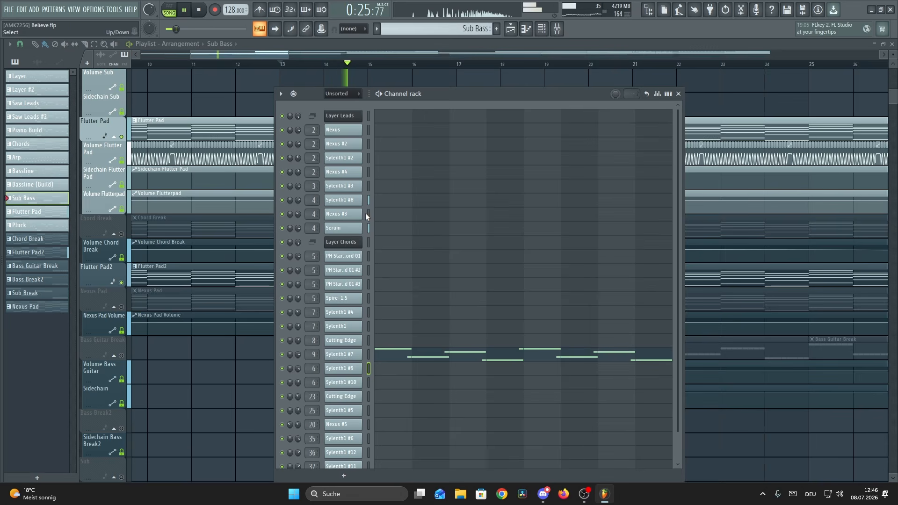
key(space)
click(354, 229)
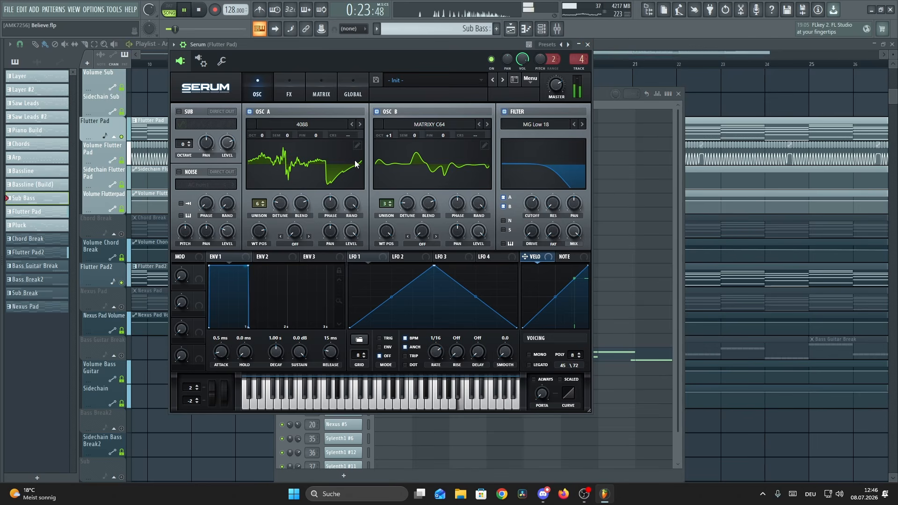
key(space)
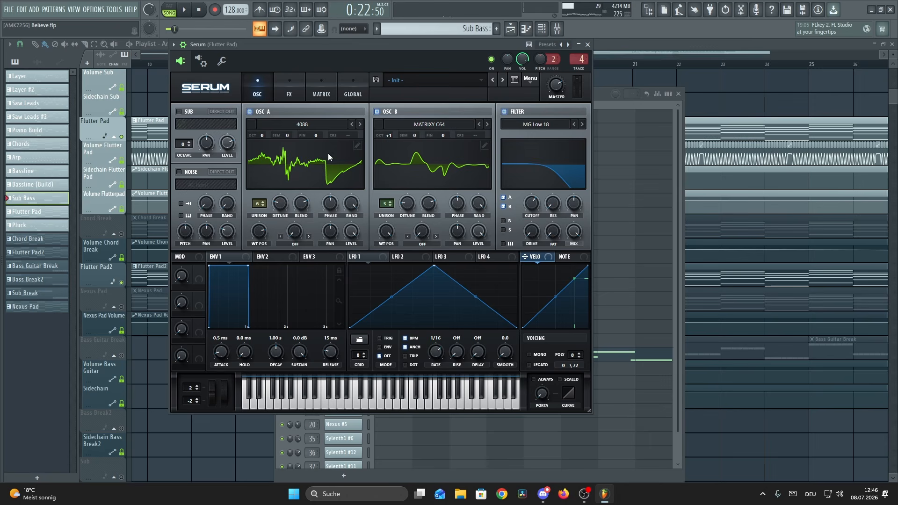
Step: Solo the Chord Break track, show its clip's notes in the piano roll and audition the chords, then stop
scroll(311, 72, up, 6)
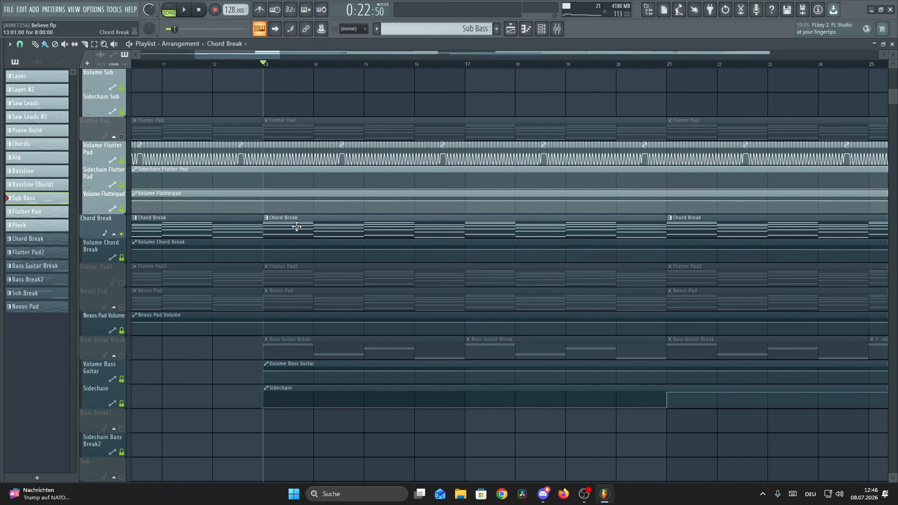
double_click(296, 227)
scroll(313, 228, up, 8)
key(space)
scroll(375, 71, down, 4)
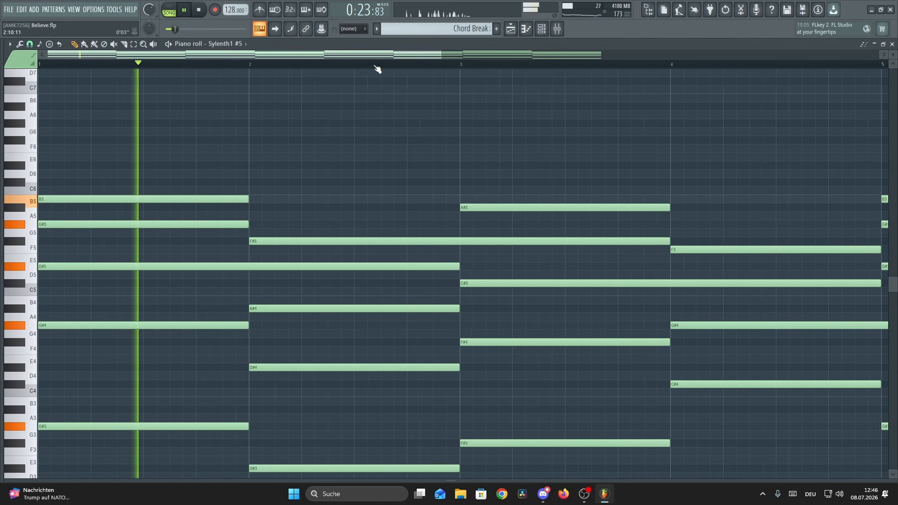
scroll(392, 118, down, 3)
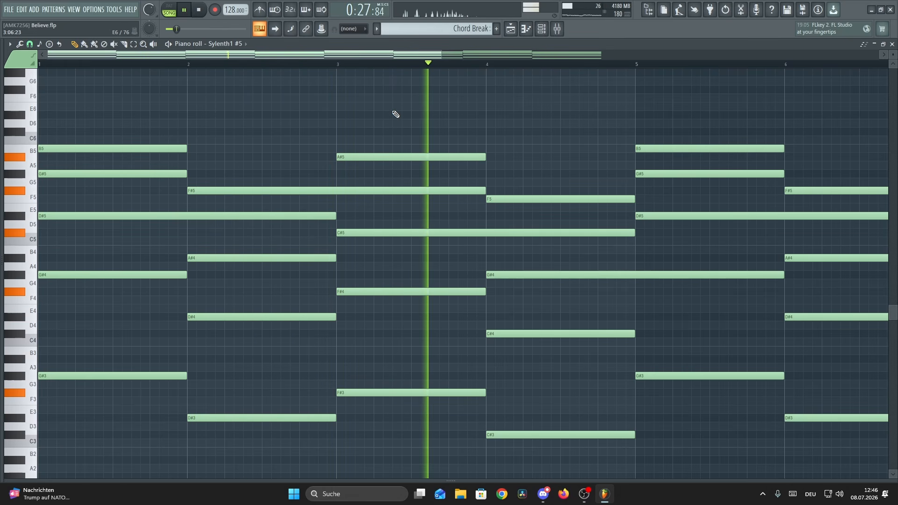
key(space)
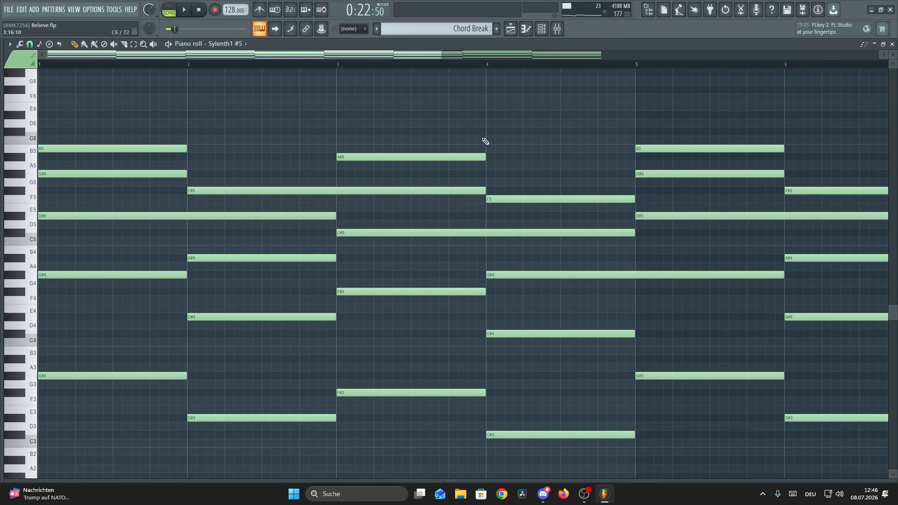
Step: Show the channel rack, examine the Sylenth1 #5 chord patch and start playback
scroll(487, 56, down, 2)
key(F6)
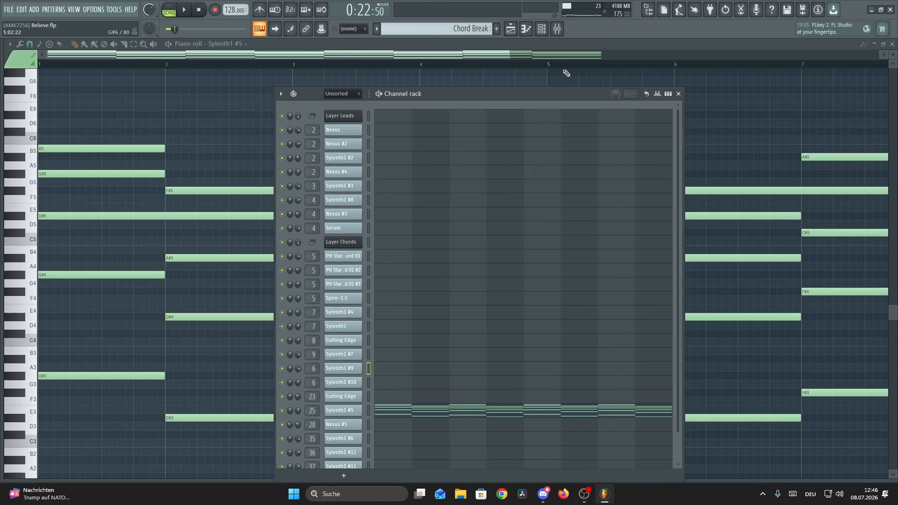
click(361, 412)
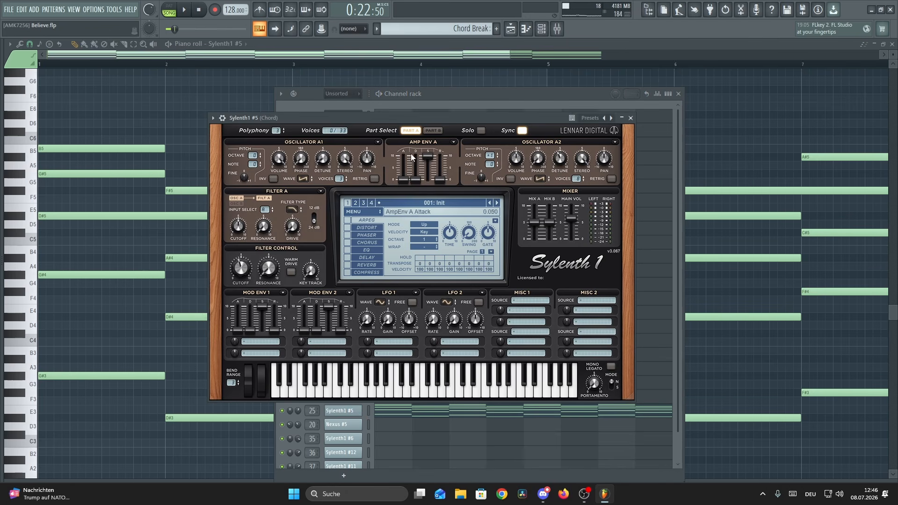
key(space)
Step: Show the mixer, select the Chord track and examine its Fruity Parametric EQ 2 and Supercharger effects, then return to the playlist
key(F9)
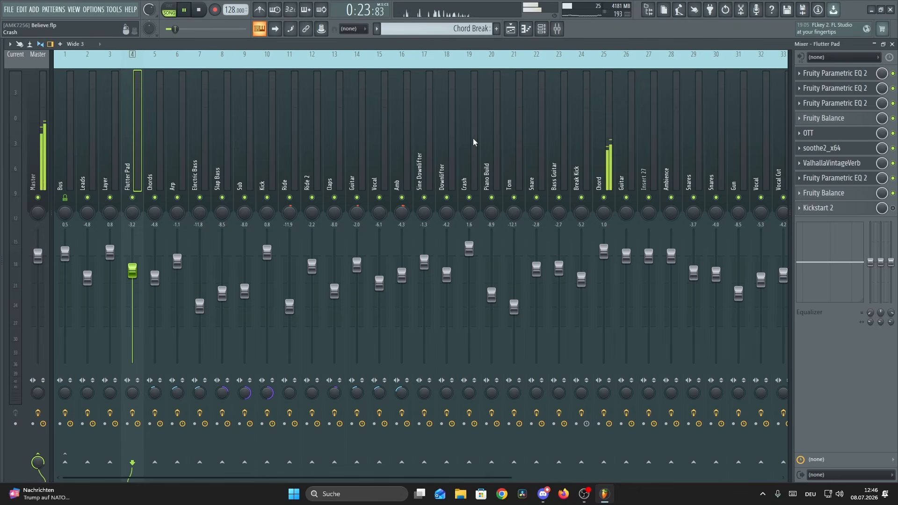
scroll(608, 162, right, 8)
key(space)
click(824, 74)
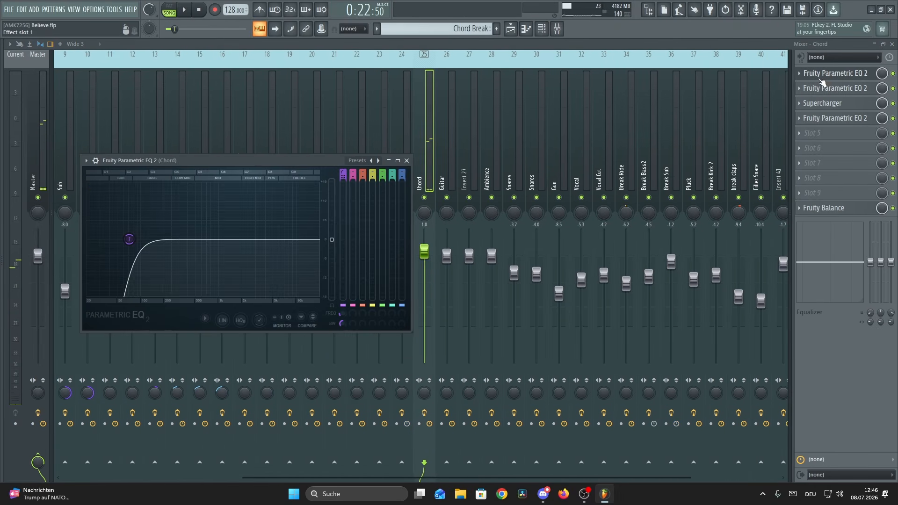
click(822, 103)
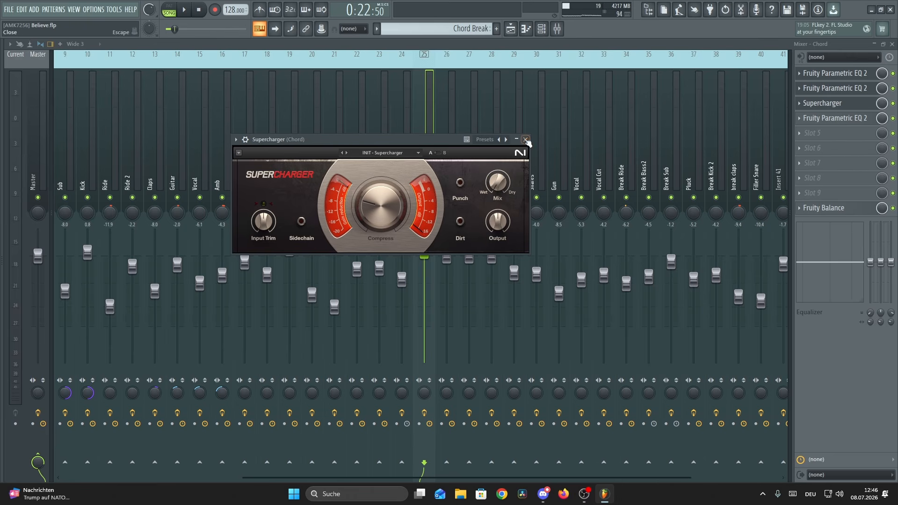
click(526, 140)
click(823, 118)
key(F5)
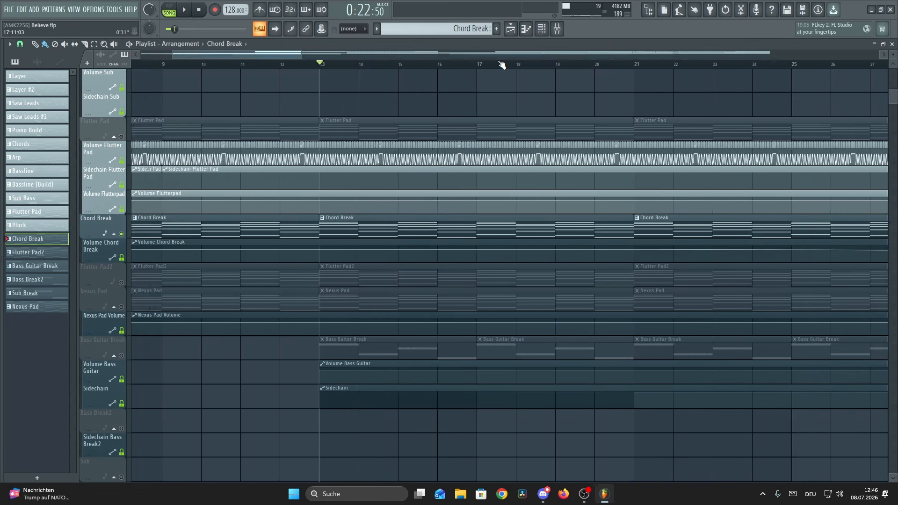
Step: Solo the Nexus Pad track in the playlist and start playback from bar 13 to audition it
scroll(501, 65, down, 4)
scroll(155, 304, down, 3)
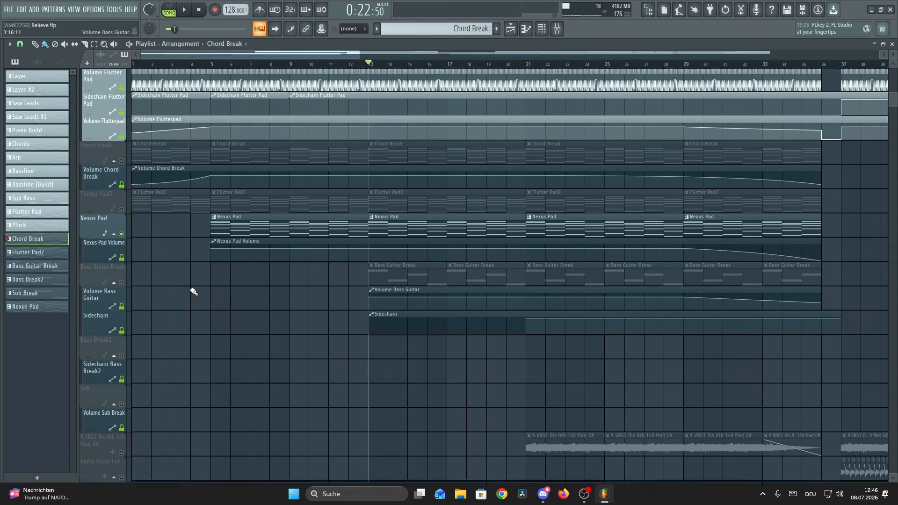
scroll(382, 78, up, 5)
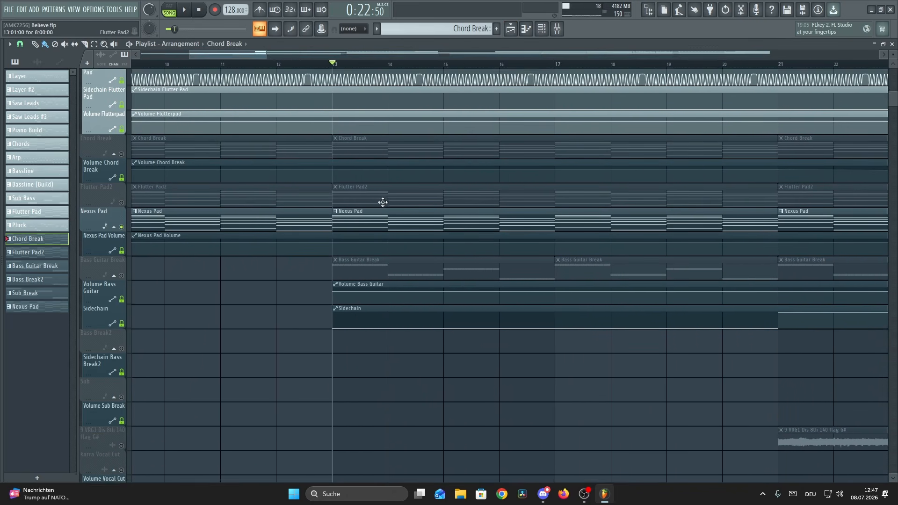
scroll(382, 202, up, 1)
key(space)
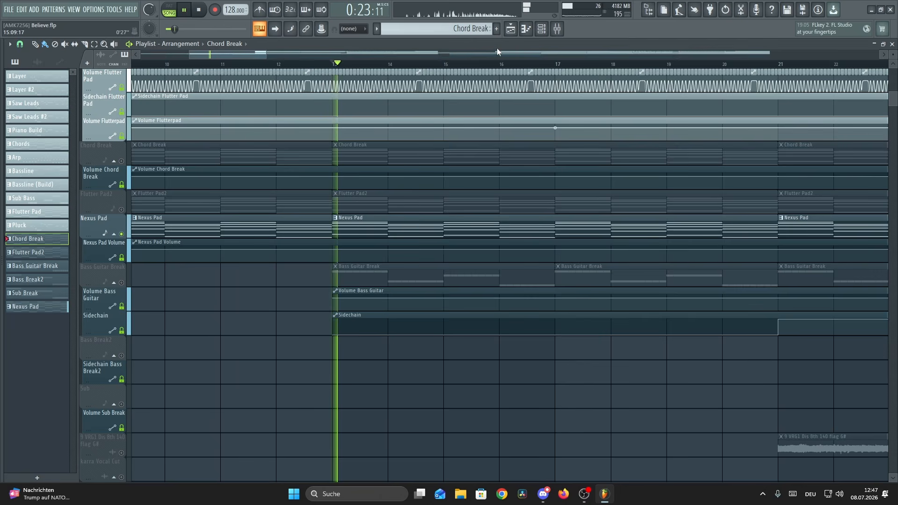
Step: Show the channel rack, examine the Nexus #6 PD Andromeda Pad patch, then close the plugin and the rack
click(542, 30)
scroll(417, 330, down, 3)
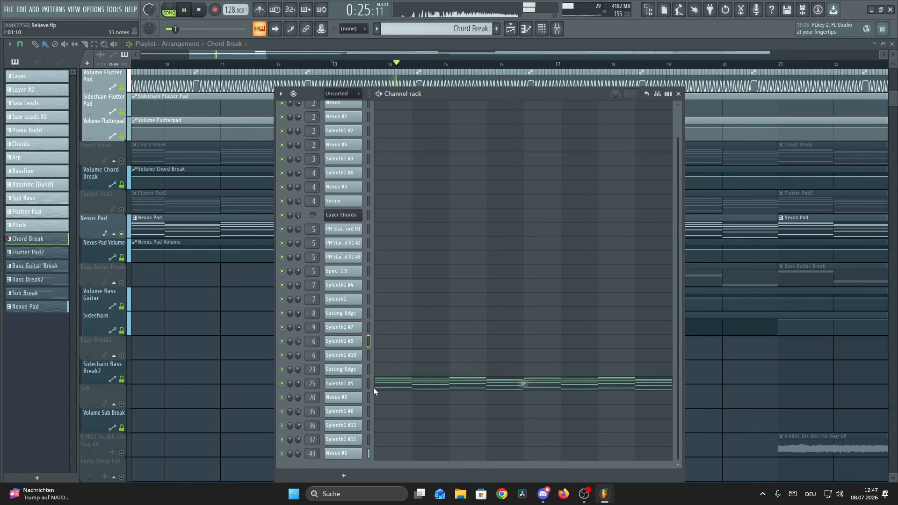
click(343, 453)
drag(244, 97, 416, 143)
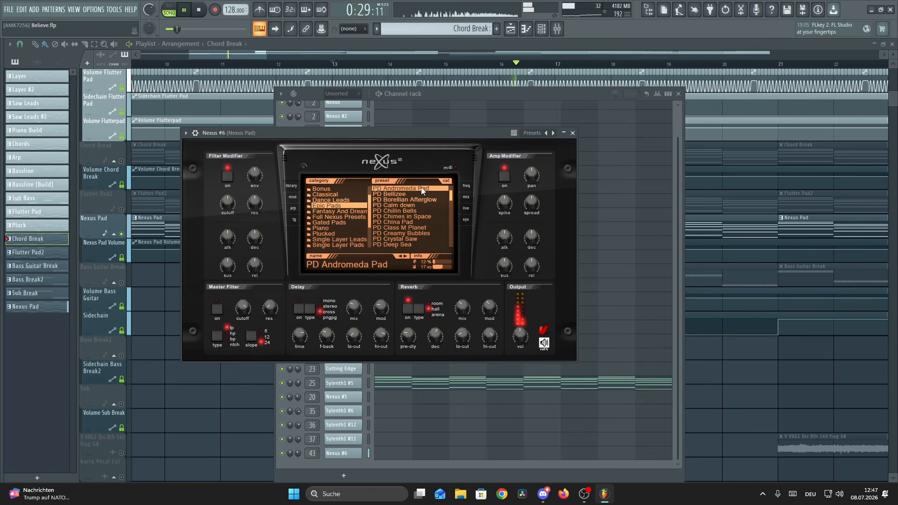
click(573, 133)
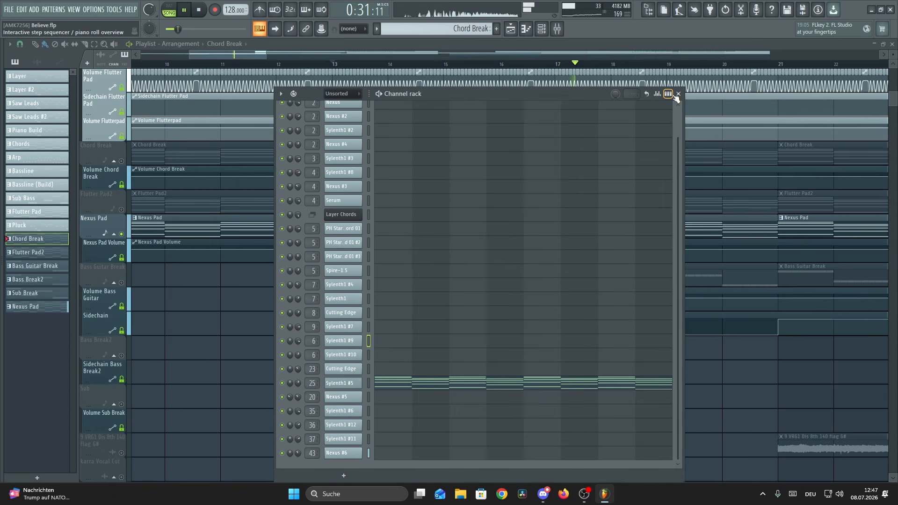
click(678, 94)
Step: Unmute the Flutter Pad2, Chord Break and Flutter Pad tracks alongside Nexus Pad, audition the combined layers, then stop
click(122, 210)
key(space)
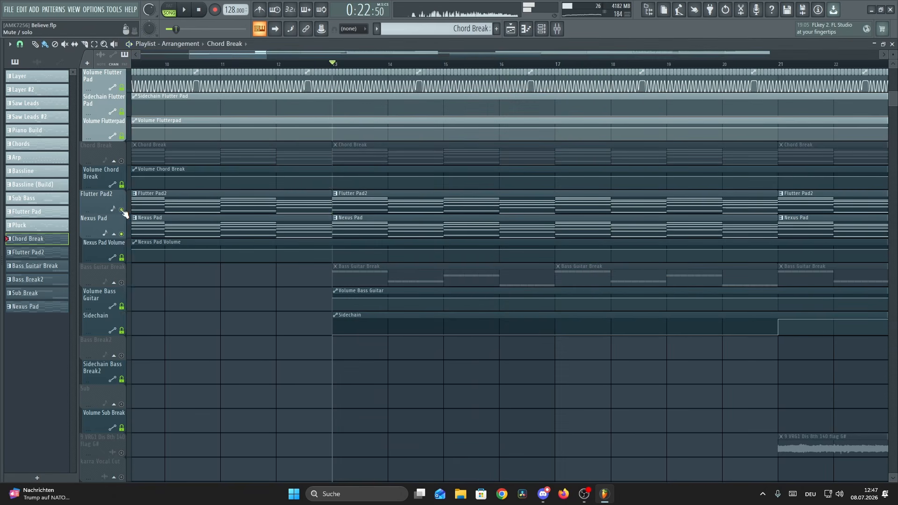
key(space)
scroll(231, 360, up, 4)
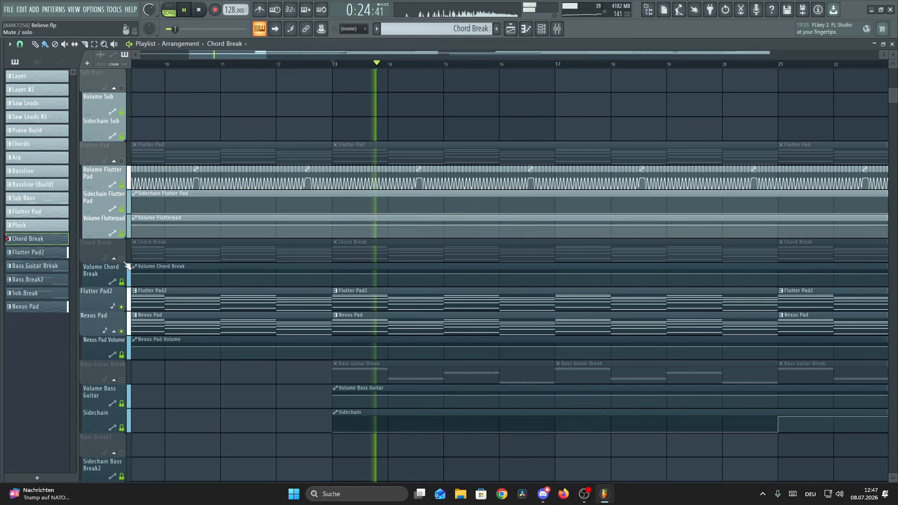
click(121, 258)
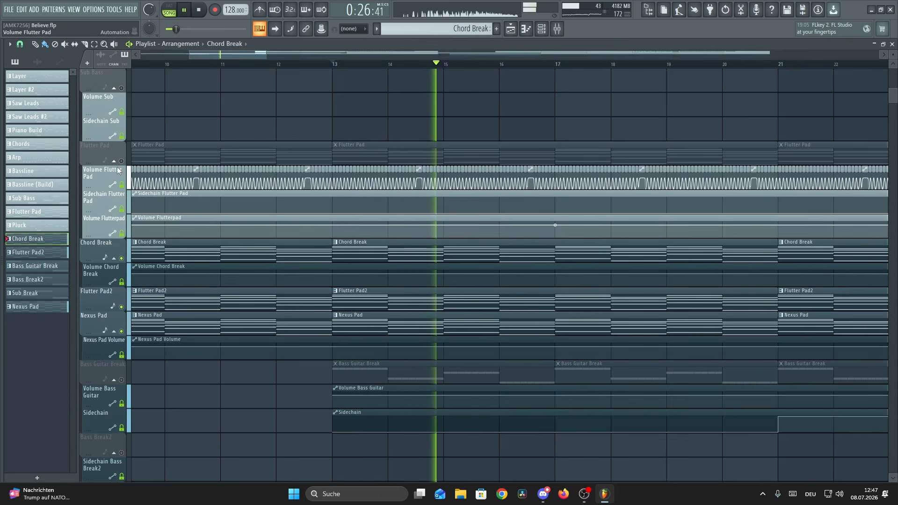
click(122, 161)
scroll(378, 65, down, 3)
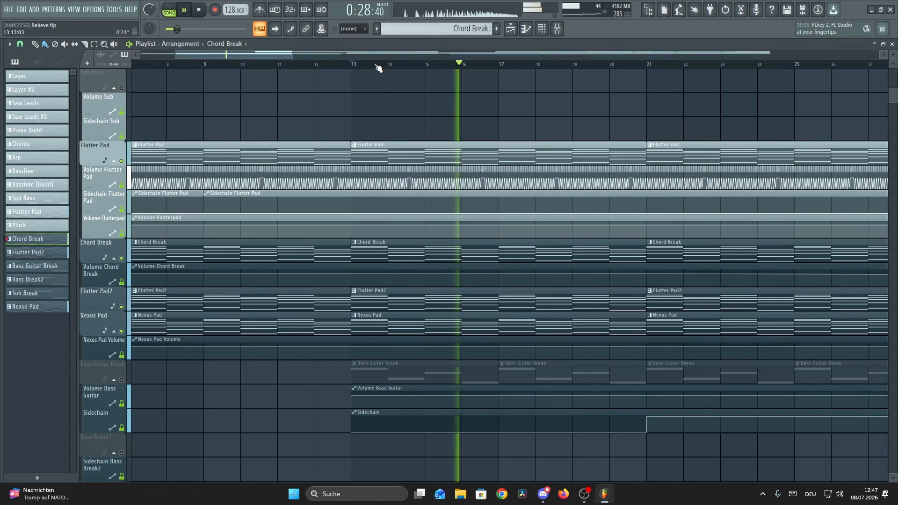
scroll(378, 68, down, 5)
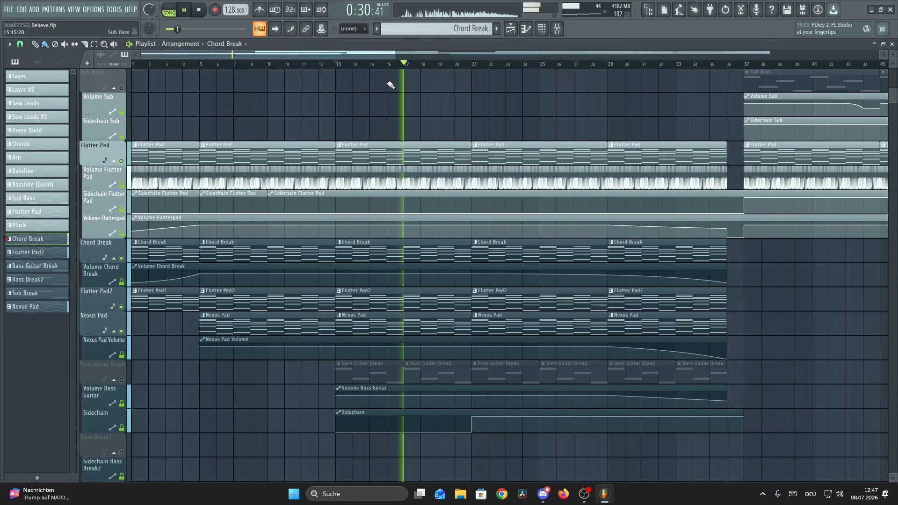
scroll(367, 72, up, 2)
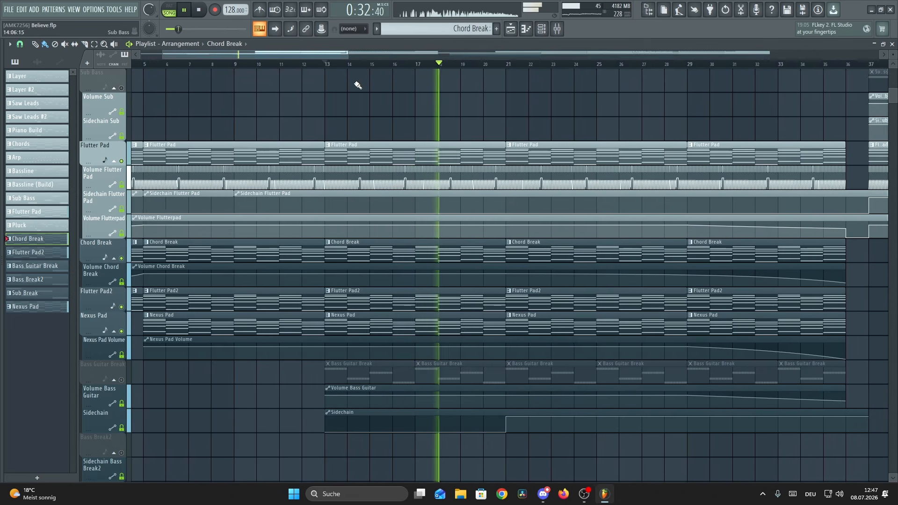
key(space)
Step: Solo the Bass Guitar Break track, audition it and view its clip's notes in the piano roll
scroll(113, 350, down, 2)
right_click(122, 332)
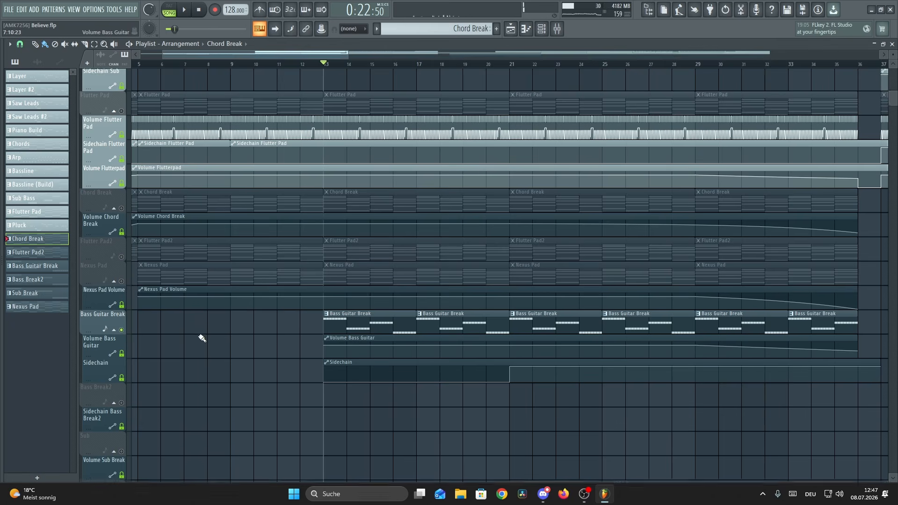
scroll(243, 321, down, 3)
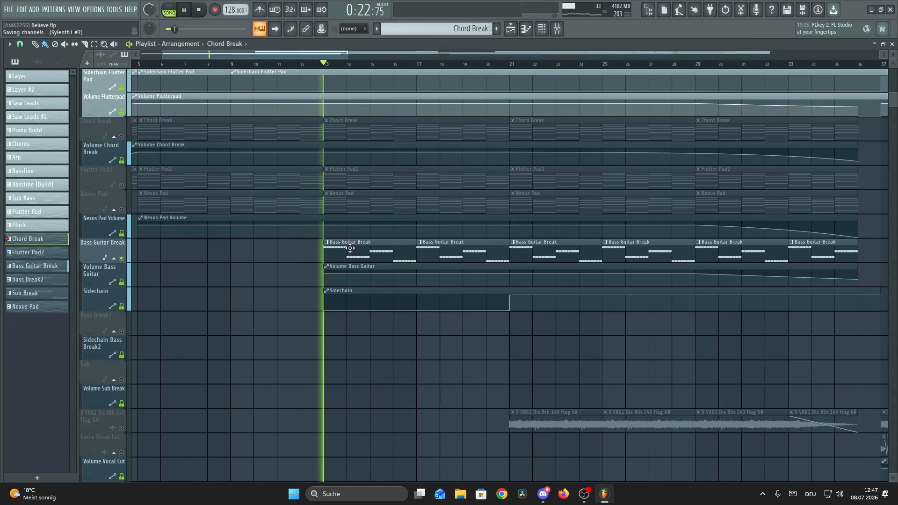
double_click(351, 248)
scroll(420, 68, down, 2)
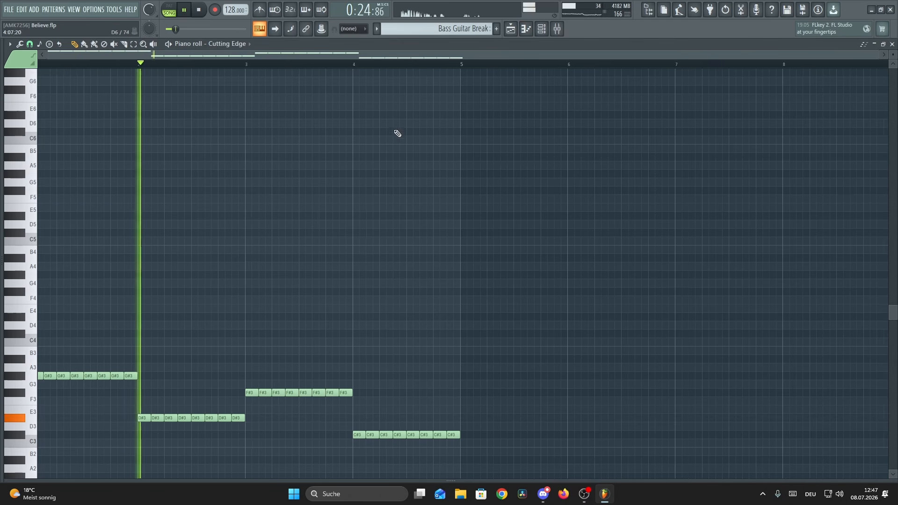
scroll(397, 135, down, 3)
Step: Show the channel rack and examine the Cutting Edge bass guitar patch
click(542, 30)
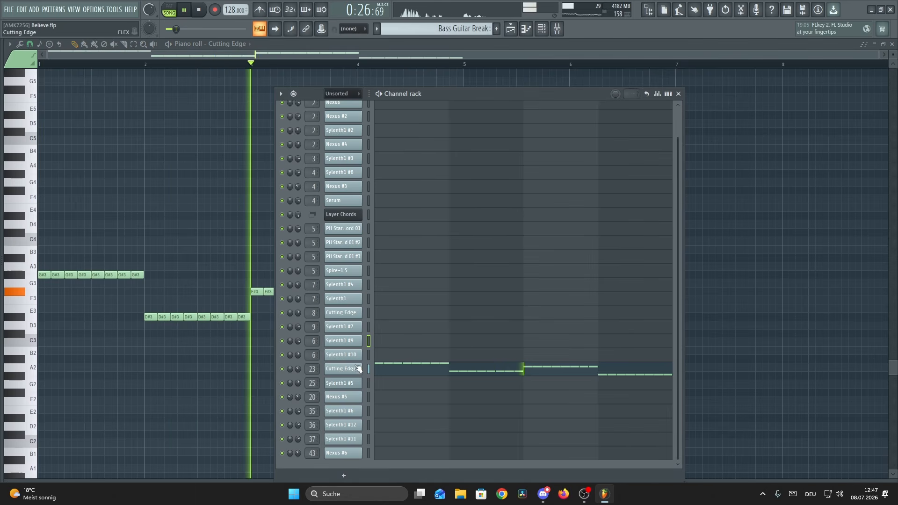
click(341, 369)
click(495, 100)
Step: Show the mixer, select the Bass Guitar track and examine its first Fruity Parametric EQ 2 and FabFilter Saturn 2
click(557, 29)
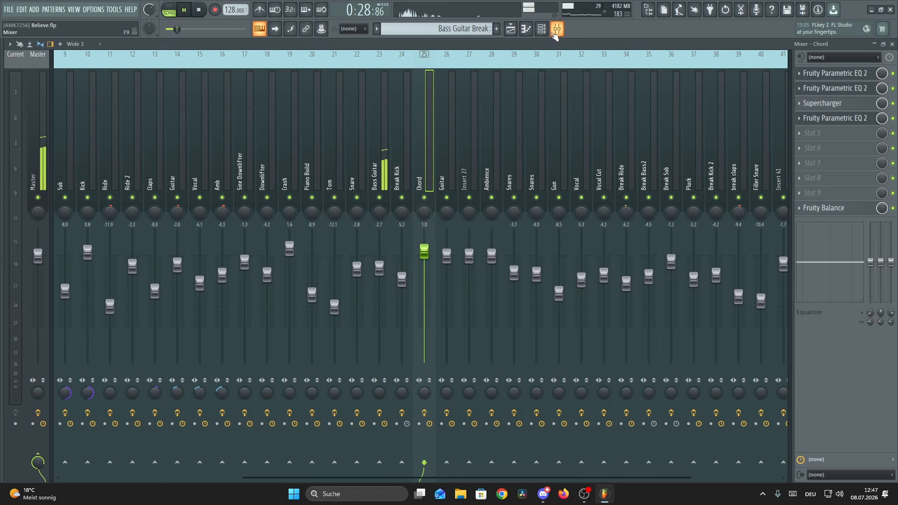
click(373, 151)
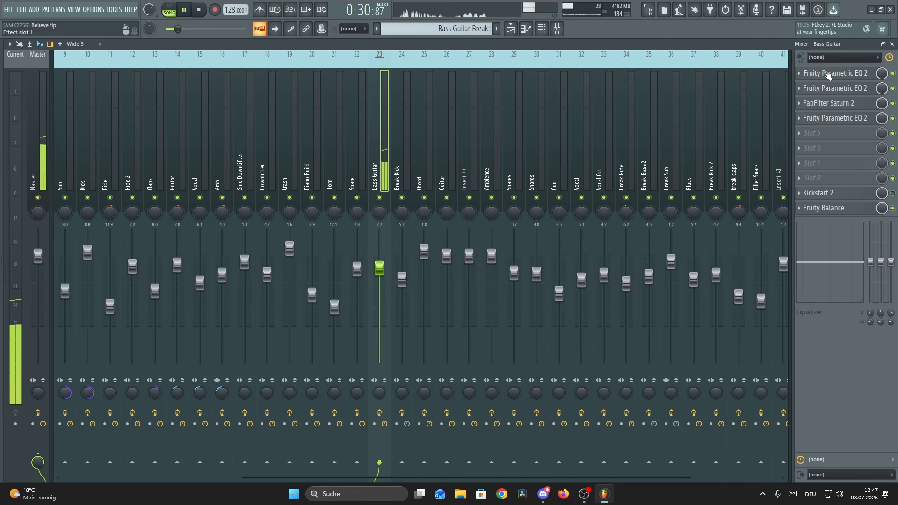
click(828, 75)
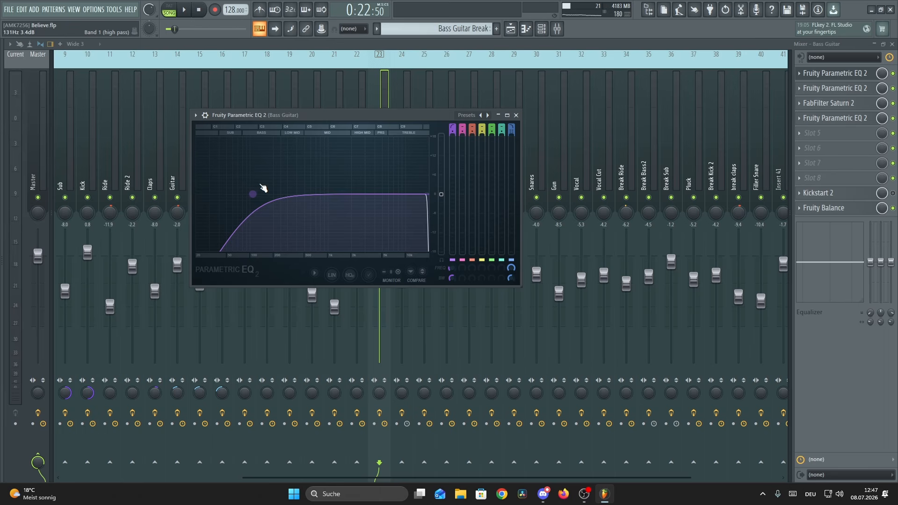
click(515, 116)
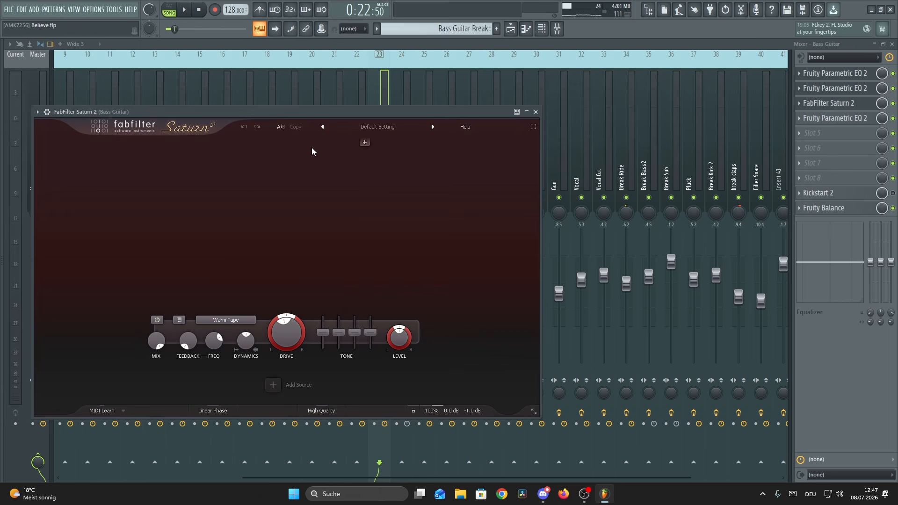
click(537, 113)
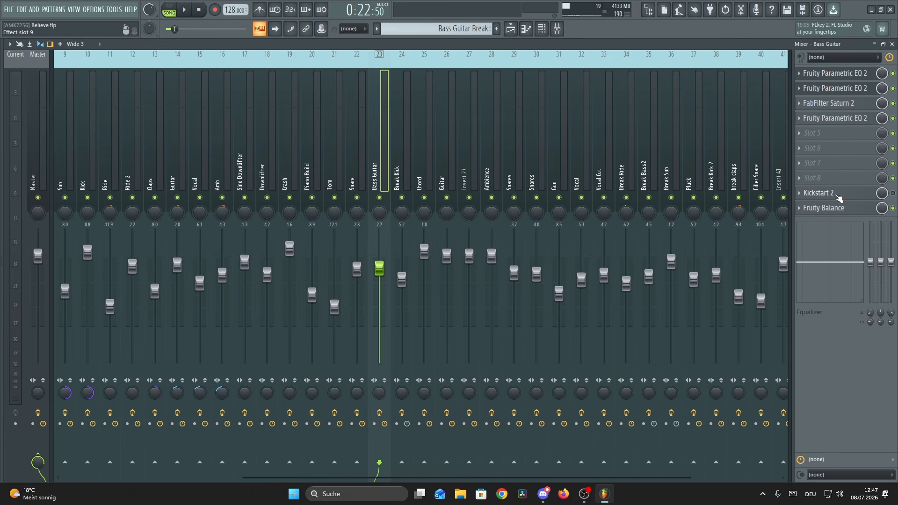
Step: Check the Bass Guitar track's Kickstart 2 slot and examine its Fruity Balance effect, then close it
click(837, 196)
click(859, 212)
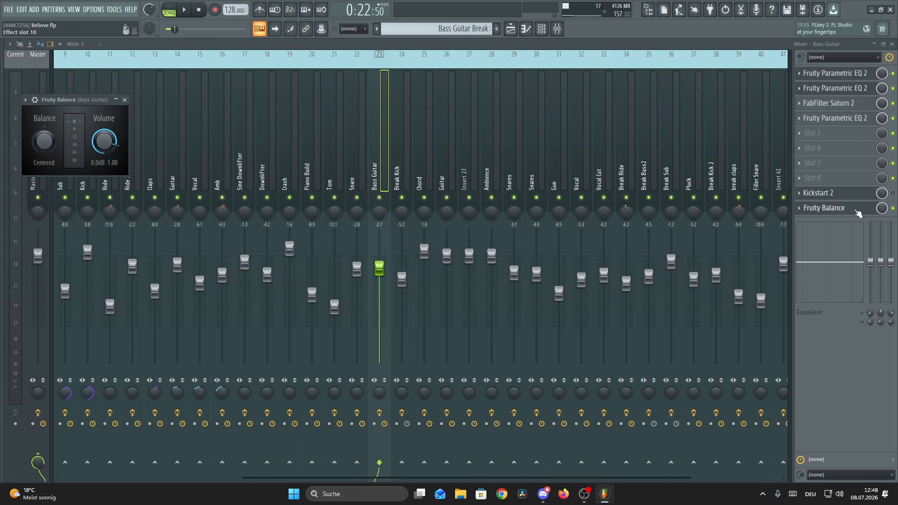
drag(69, 103, 388, 149)
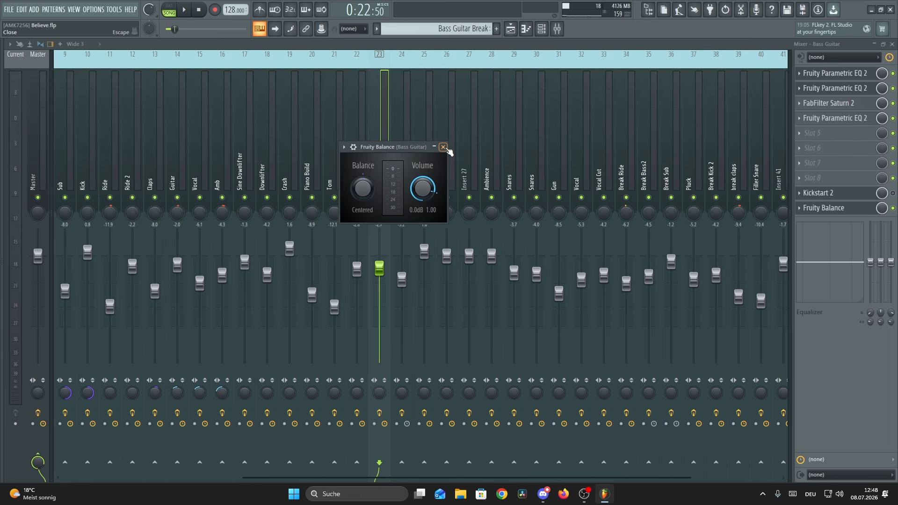
click(444, 147)
Step: Return to the playlist and audition the Bass Guitar Break track from bar 13 and again from bar 21
click(511, 30)
scroll(290, 294, down, 4)
key(space)
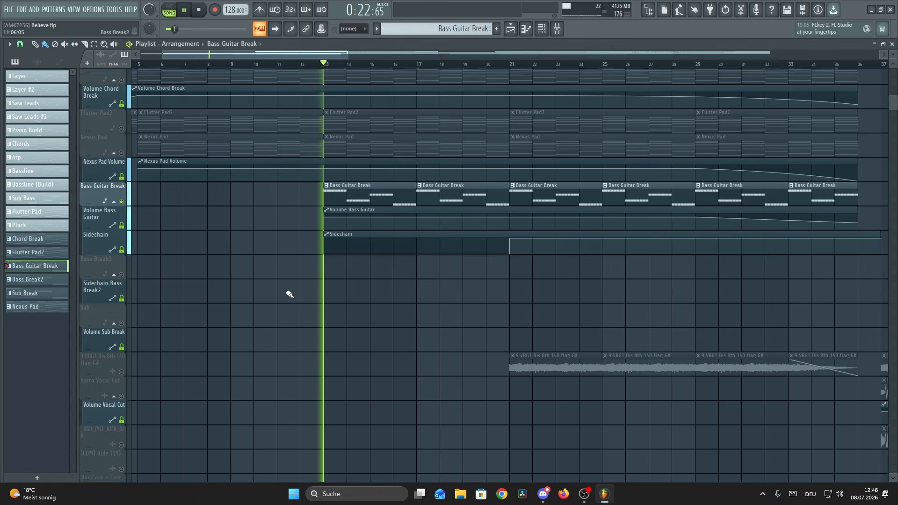
click(514, 65)
scroll(519, 68, down, 3)
scroll(527, 70, up, 4)
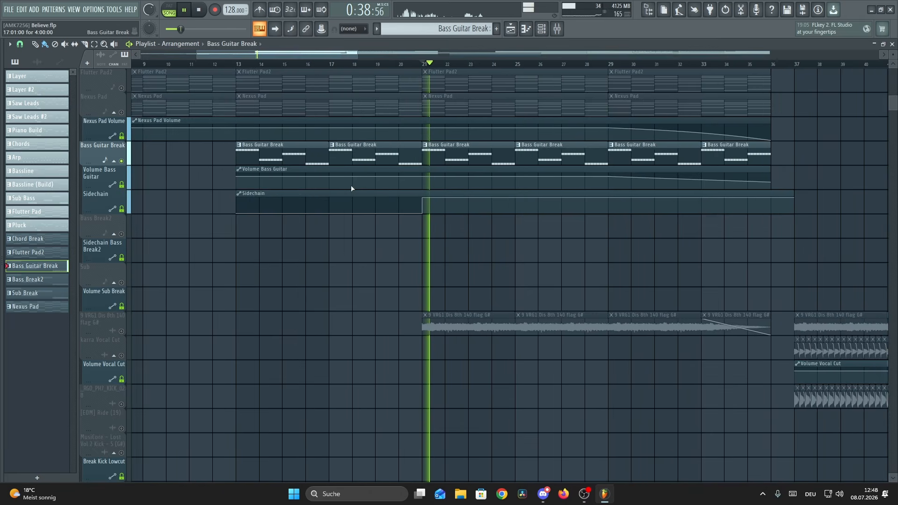
Step: Unmute the MusiCore Lost Vol 2 Kick - 15 track, audition it together with Bass Guitar Break, then stop
scroll(351, 206, down, 8)
scroll(250, 282, down, 9)
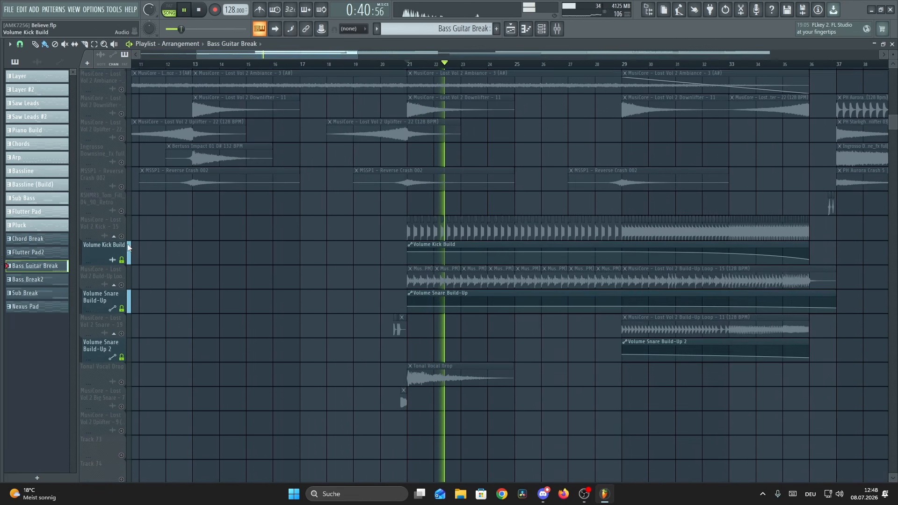
scroll(496, 232, up, 10)
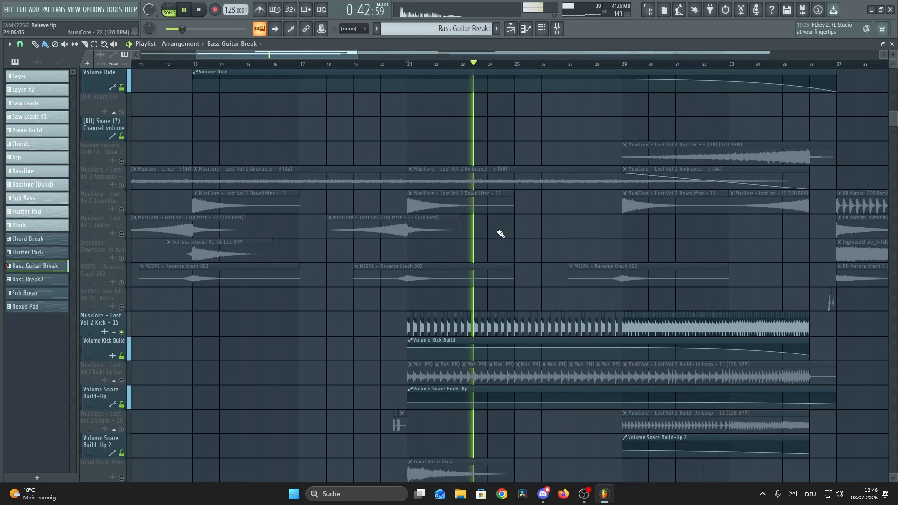
scroll(512, 244, up, 13)
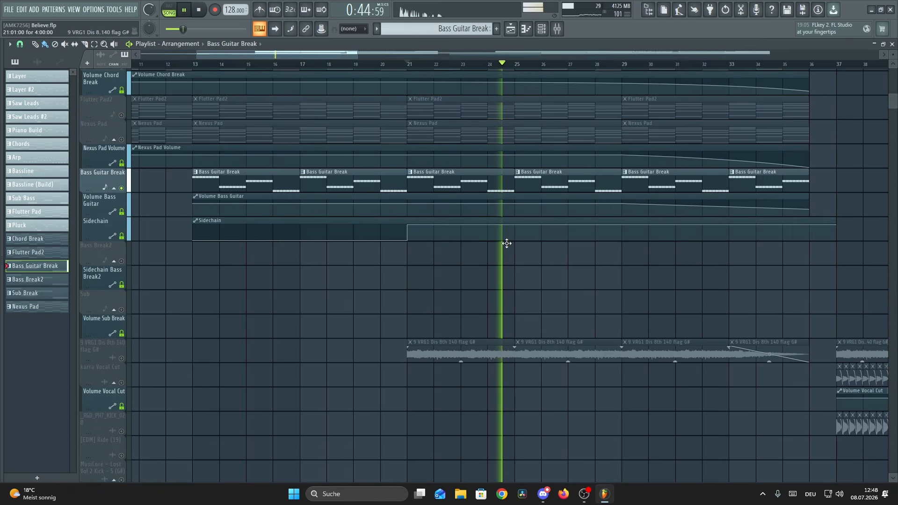
key(space)
Step: Solo the 9 VRG1 Dis 8th 140 flag G# audio track and audition it from bar 21, then stop
scroll(209, 227, down, 2)
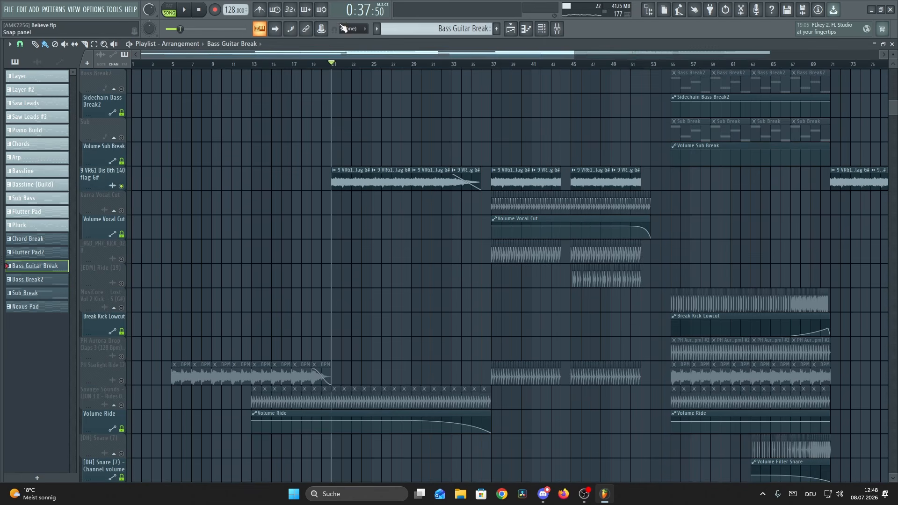
scroll(341, 71, up, 5)
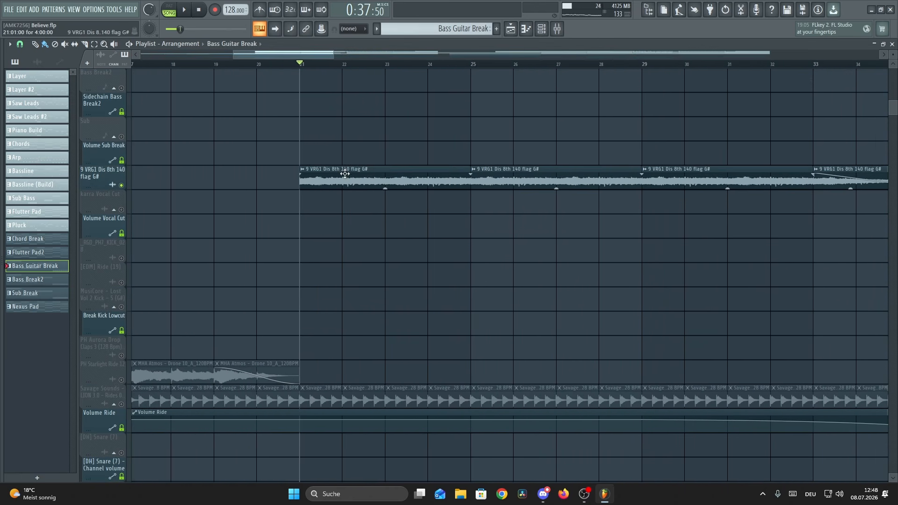
scroll(361, 187, down, 14)
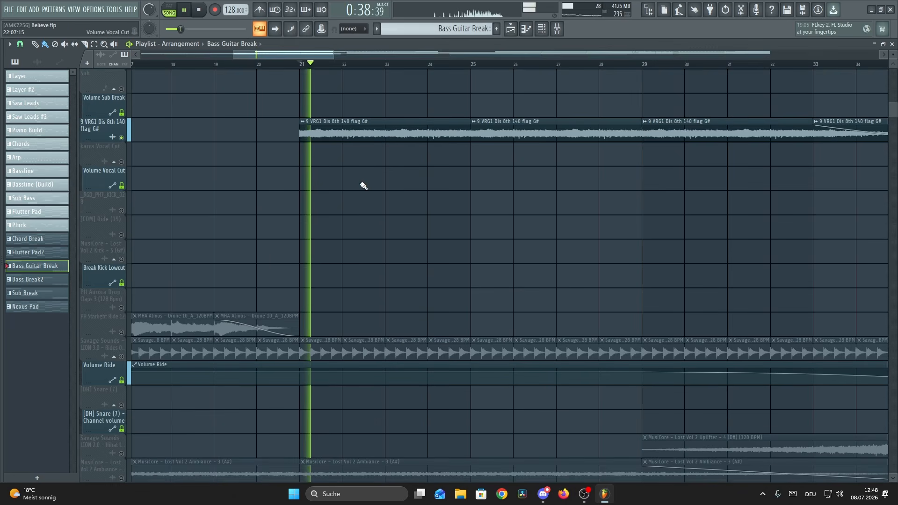
scroll(413, 72, down, 3)
key(space)
Step: Solo the Savage Sounds LION 3.0 rides track above the Volume Ride automation and audition it, then stop
scroll(187, 173, up, 4)
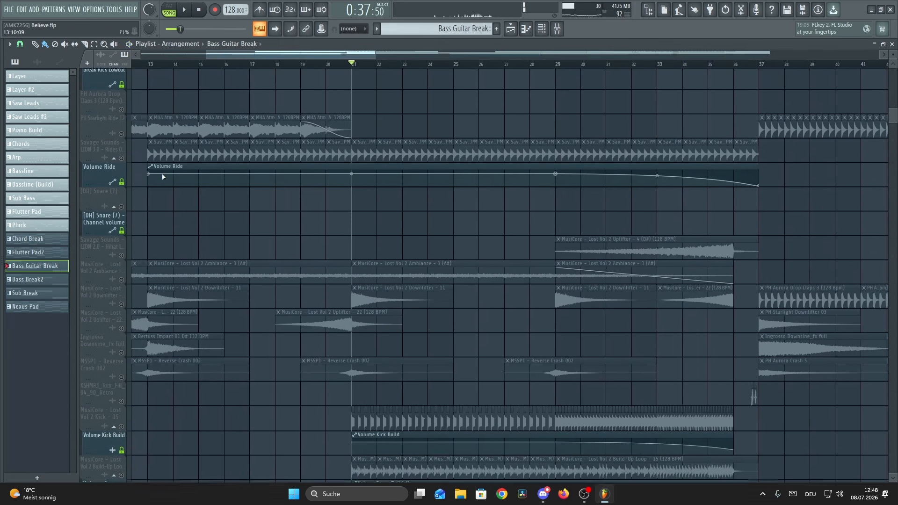
scroll(370, 72, up, 2)
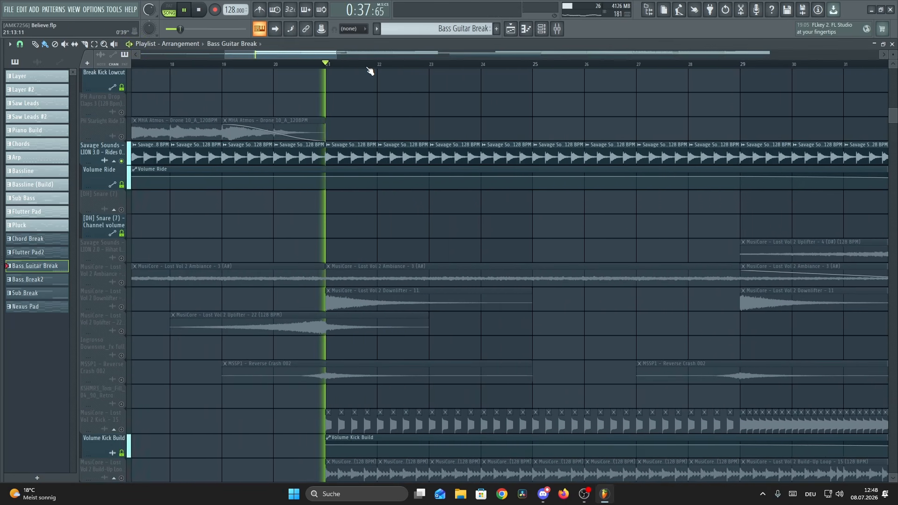
scroll(370, 71, down, 4)
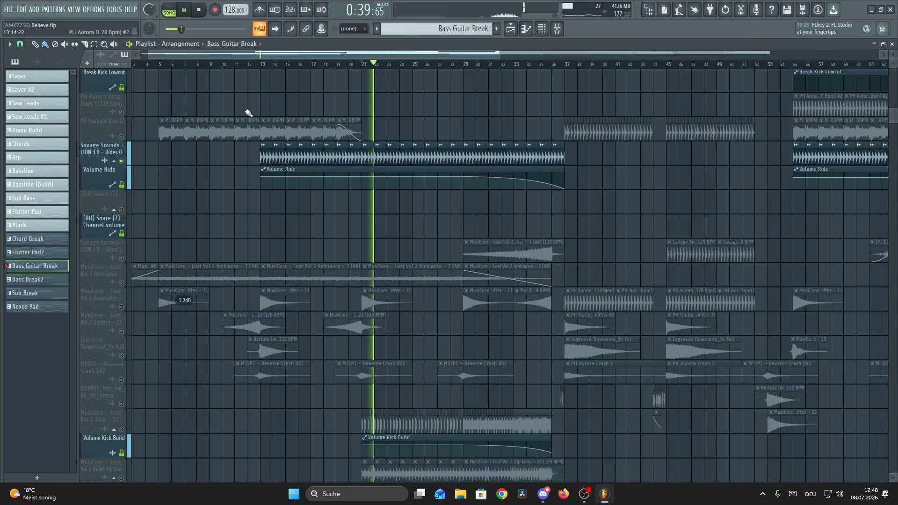
key(space)
Step: Solo the PH Starlight Ride 12 track and audition its MHA Atmos - Drone clips from bar 13
click(265, 65)
scroll(265, 66, up, 6)
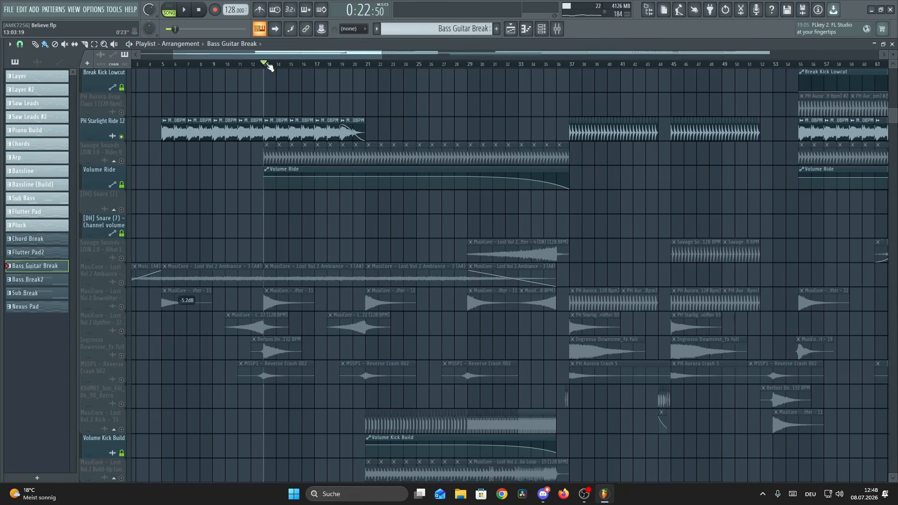
key(space)
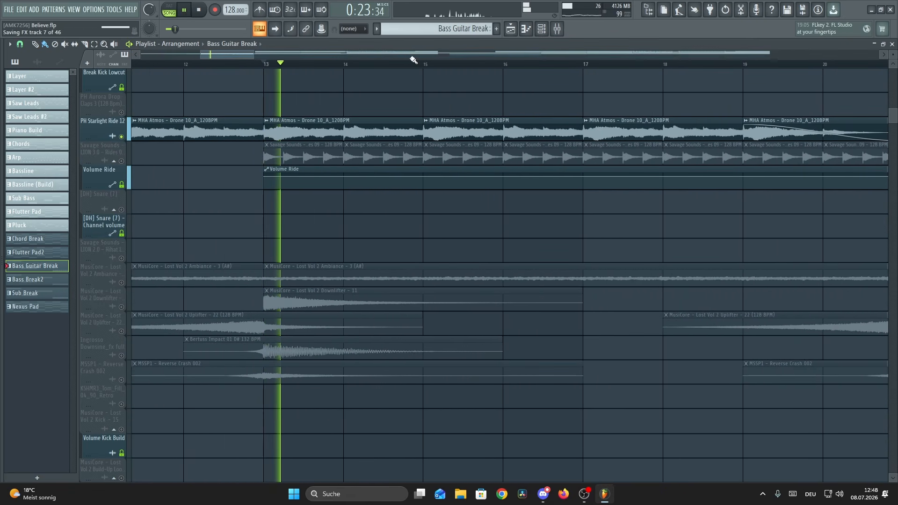
Step: Inspect the Fruity Parametric EQ 2, ValhallaVintageVerb and second Parametric EQ 2 on the Guitar mixer insert 26
click(558, 29)
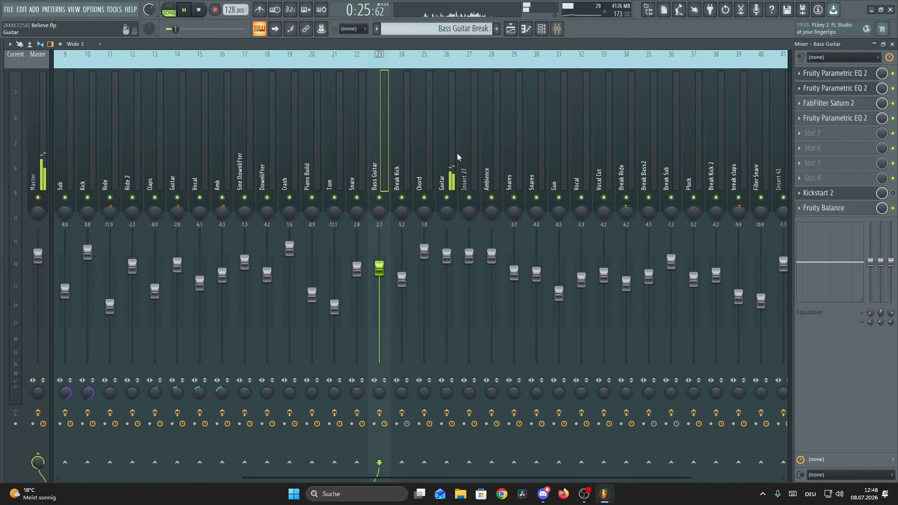
click(828, 75)
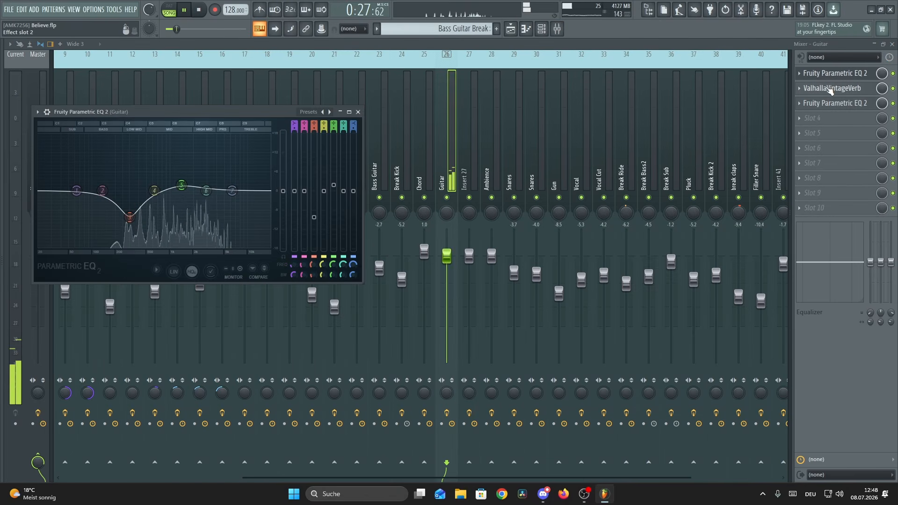
click(830, 88)
click(836, 104)
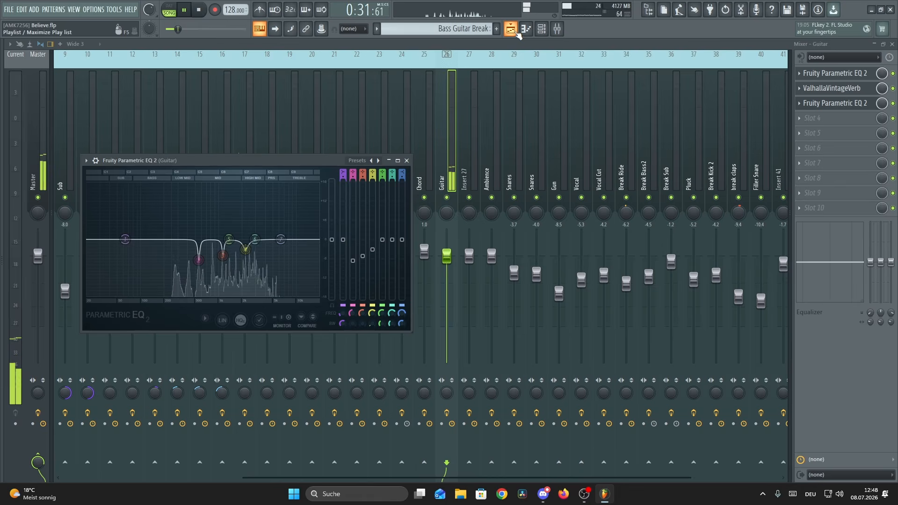
Step: Return to the playlist, solo the MusiCore Lost Vol 2 Ambiance track and audition it from bar 13
click(515, 31)
scroll(262, 100, down, 4)
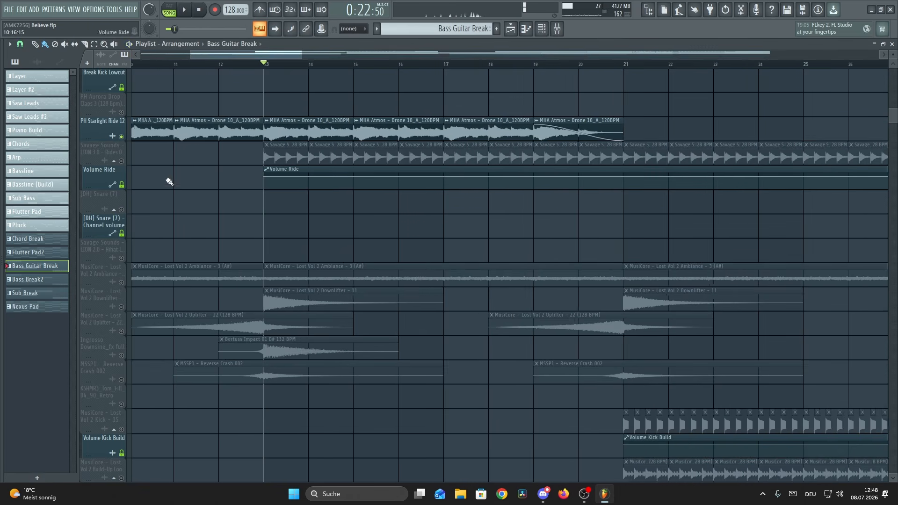
right_click(121, 283)
scroll(269, 221, down, 3)
key(space)
scroll(363, 191, up, 4)
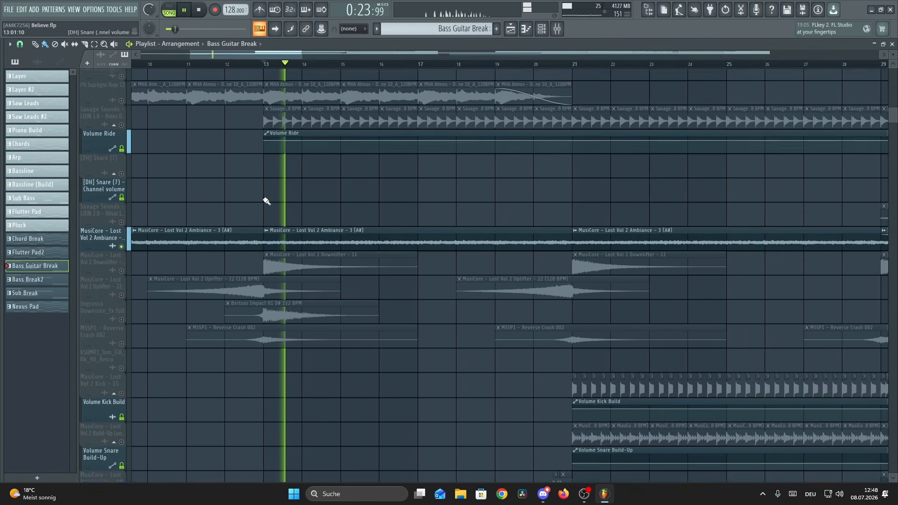
click(124, 161)
Step: Unmute the Bass Guitar Break, Nexus Pad, Flutter Pad2, Chord Break and Flutter Pad tracks and audition them together from bar 13
scroll(348, 157, down, 8)
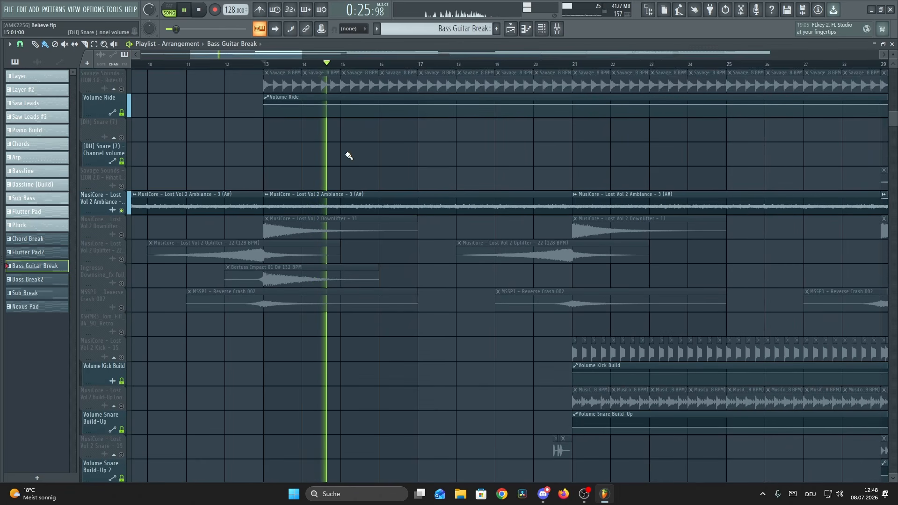
scroll(406, 207, down, 3)
scroll(393, 209, down, 5)
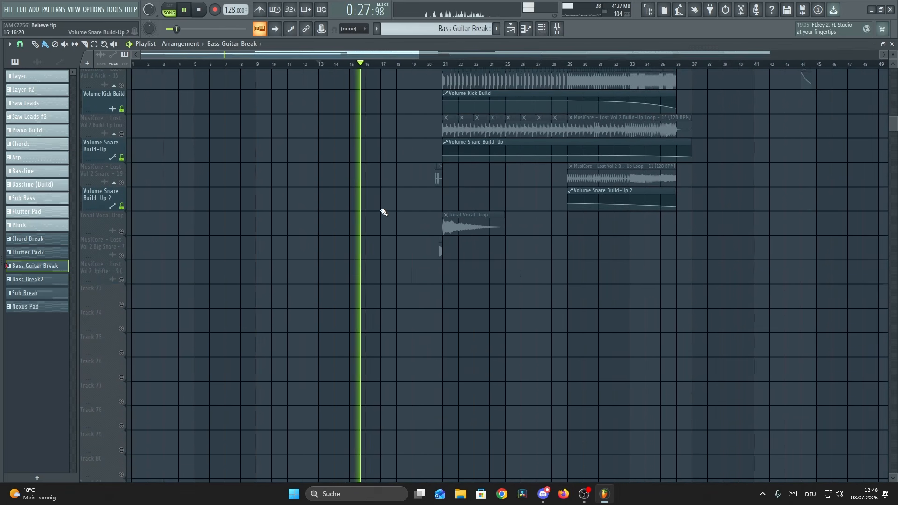
scroll(391, 207, up, 18)
scroll(406, 206, up, 6)
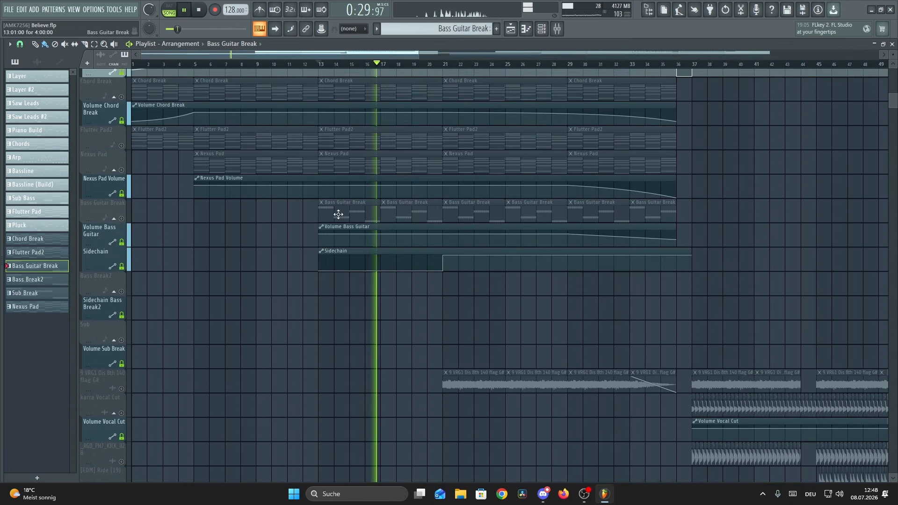
click(121, 185)
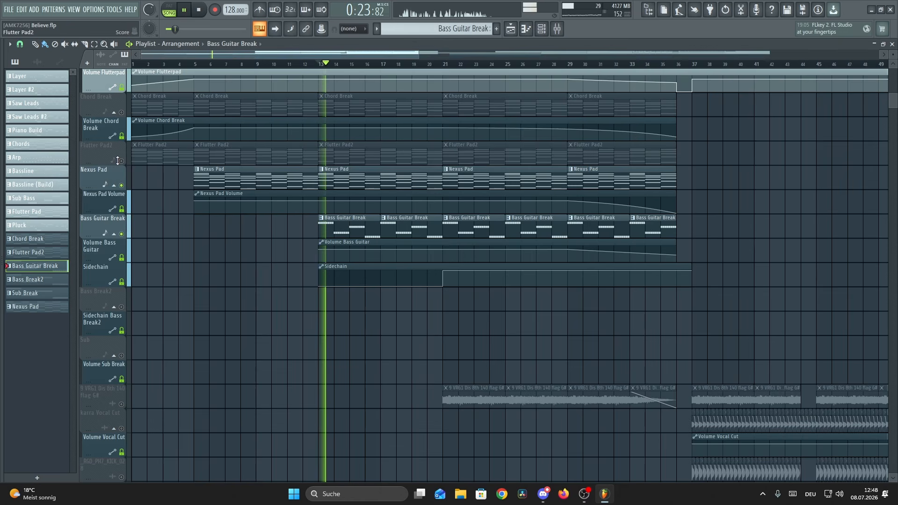
click(121, 161)
scroll(179, 254, up, 4)
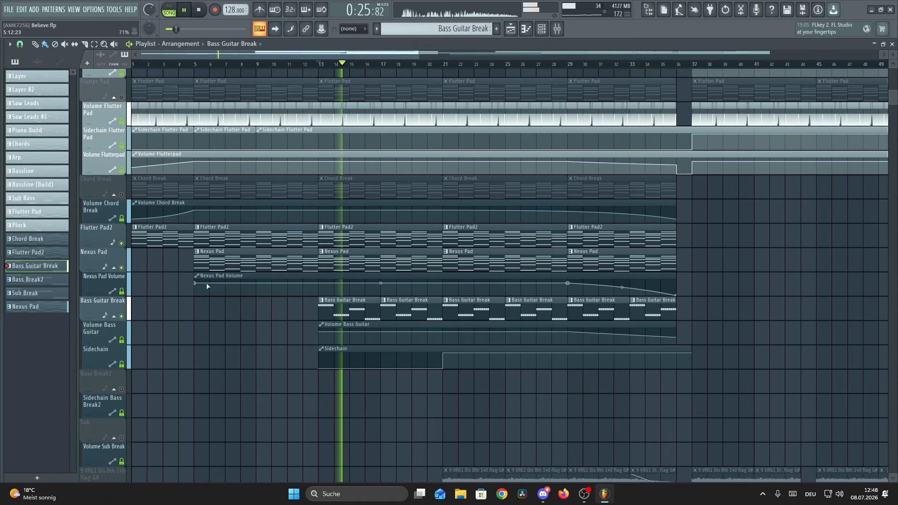
click(122, 210)
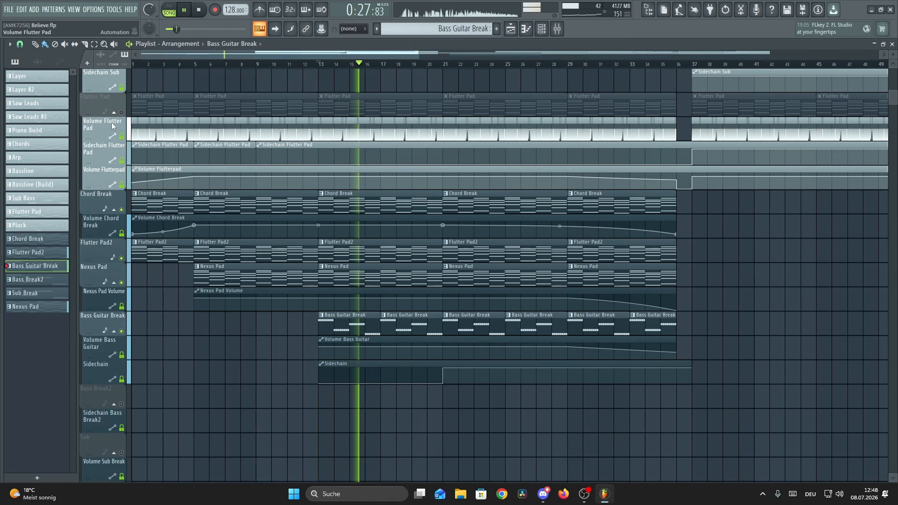
click(121, 112)
Step: Add the PH Starlight Ride 12 drone and MusiCore Ambiance tracks to the playing break layers, then stop playback
scroll(277, 301, down, 13)
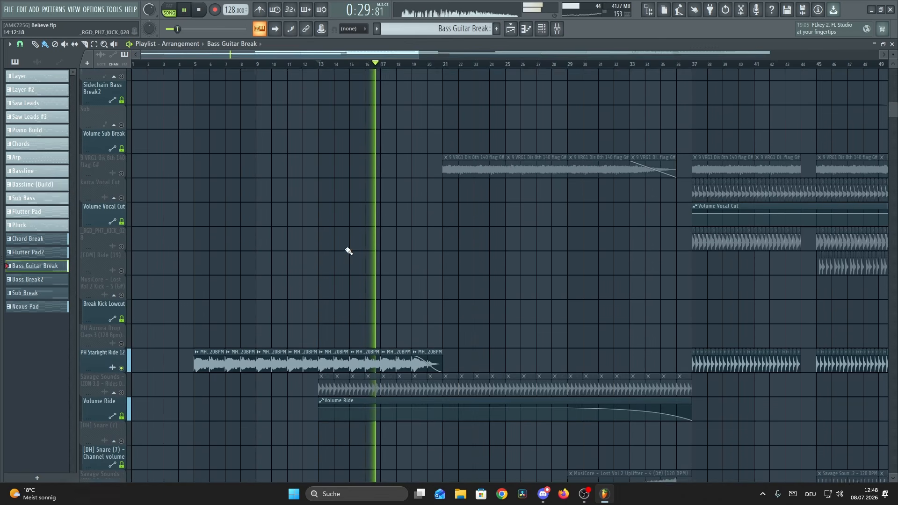
scroll(328, 266, down, 8)
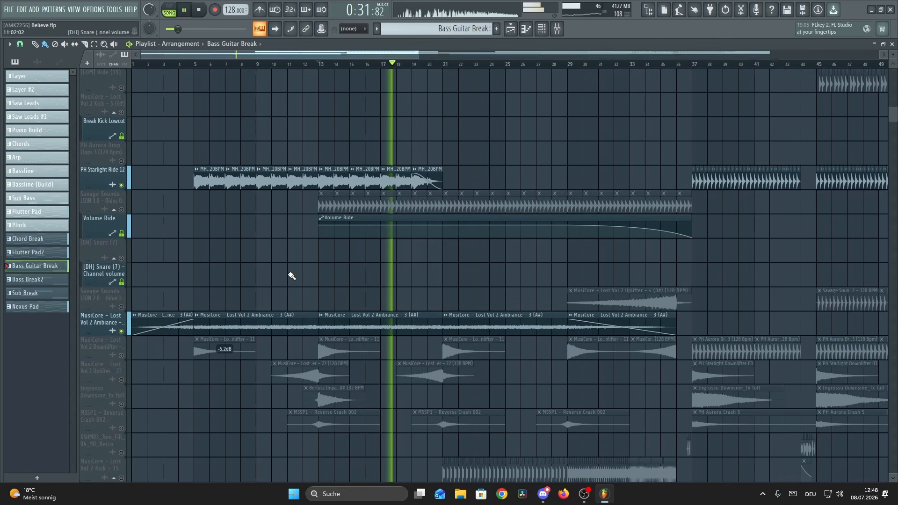
scroll(295, 277, down, 7)
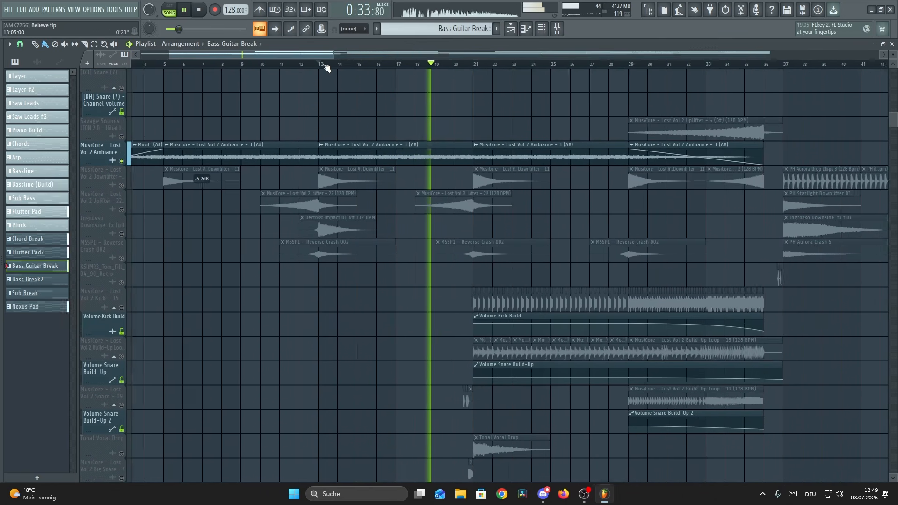
key(space)
Step: Solo the MusiCore Lost Vol 2 Downlifter track and audition its Downlifter - 11 clip at bar 13
scroll(308, 98, up, 4)
right_click(121, 185)
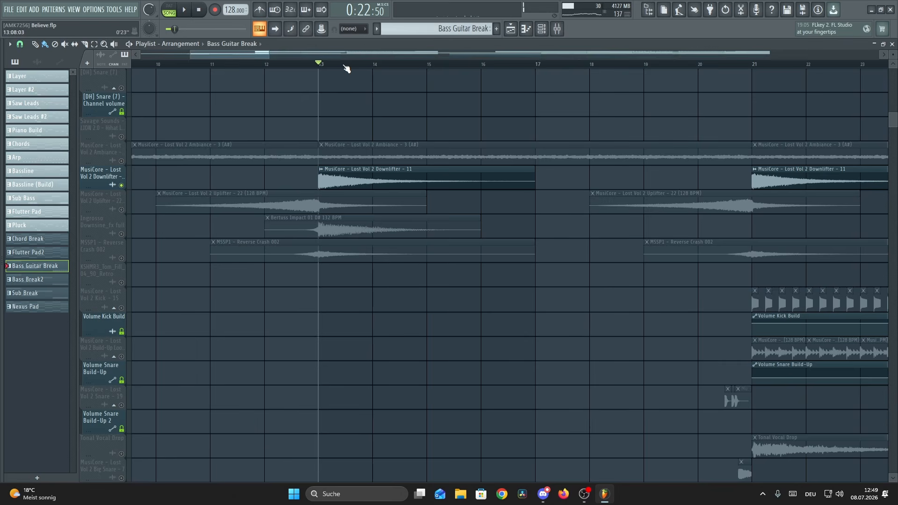
scroll(346, 68, down, 5)
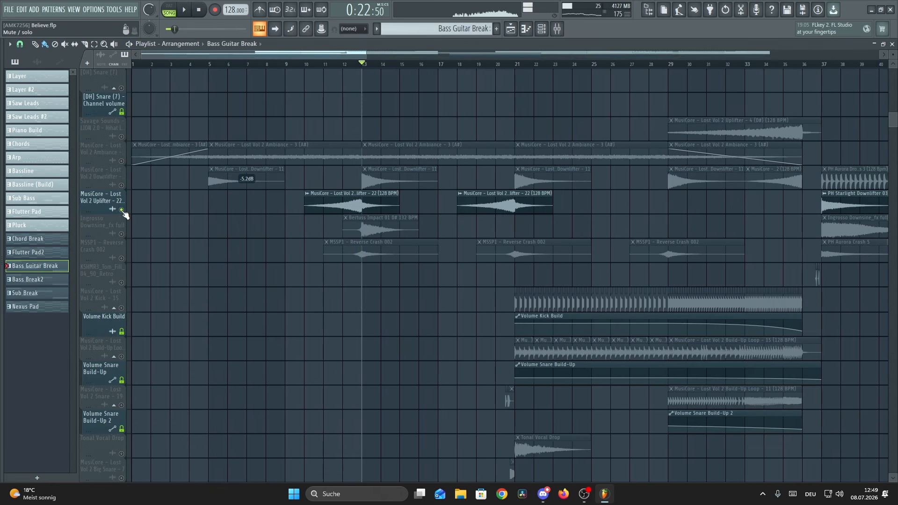
Step: Audition the soloed MusiCore Lost Vol 2 Uplifter - 22 track leading into bar 13, then stop
key(space)
scroll(337, 68, up, 3)
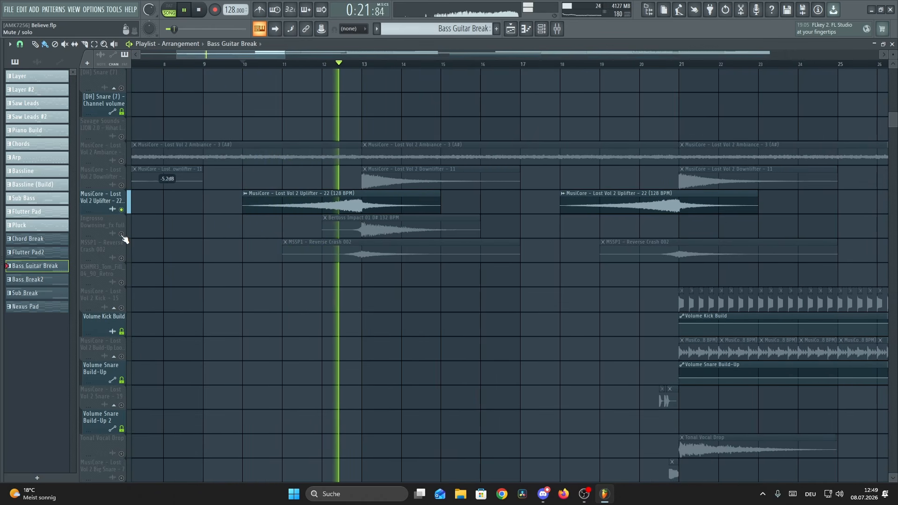
key(space)
Step: Solo the Ingrosso Downsine_fx full track and audition its Bertuss Impact 01 clip from bar 13, then stop
click(360, 64)
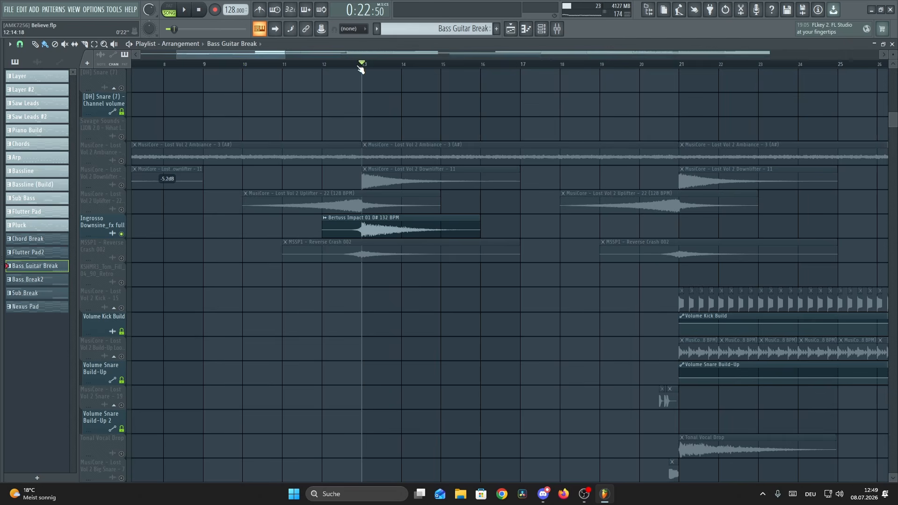
scroll(362, 65, up, 2)
key(space)
scroll(386, 194, down, 1)
scroll(386, 193, down, 2)
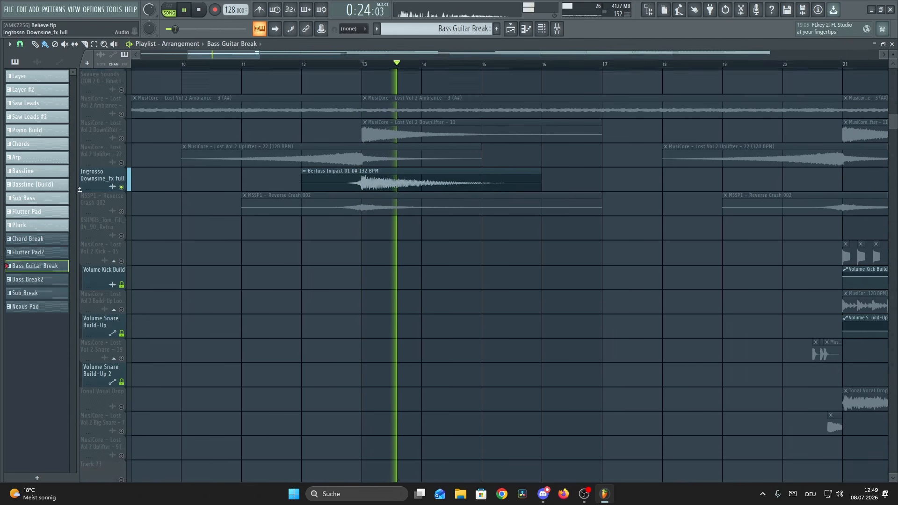
key(space)
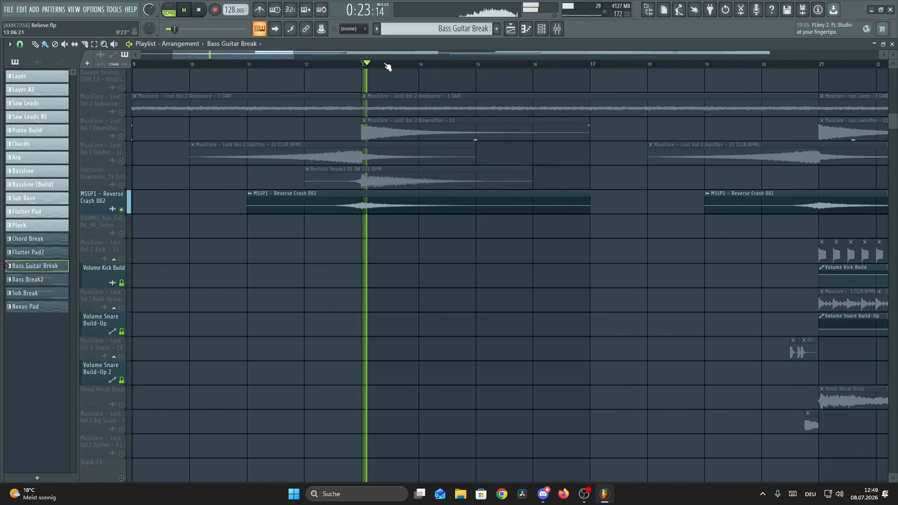
Step: Solo the MSSP1 - Reverse Crash 002 track and audition it around bar 13, then stop
scroll(386, 66, down, 4)
drag(338, 58, 388, 57)
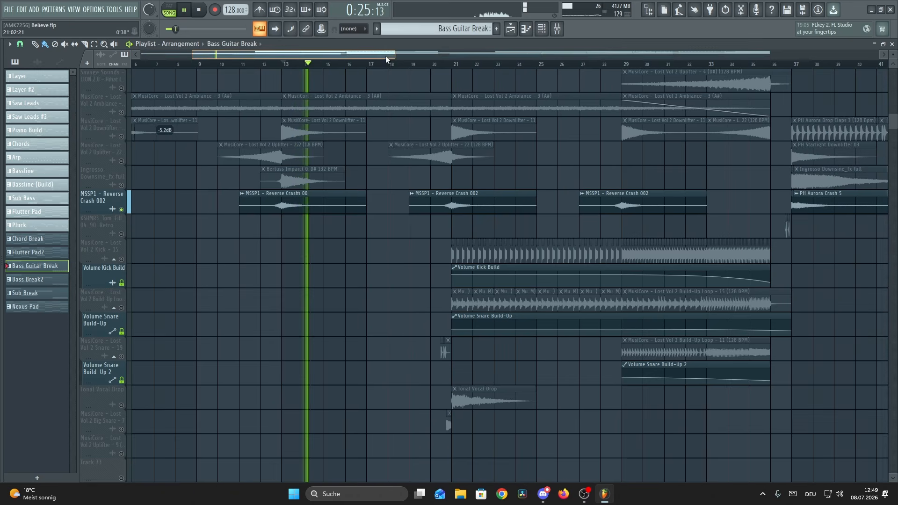
scroll(385, 66, up, 3)
key(space)
Step: Solo the MusiCore Lost Vol 2 Kick - 15 track, play it from bar 21 and unmute the Build-Up Loop track beneath it
scroll(405, 199, up, 2)
scroll(405, 199, down, 5)
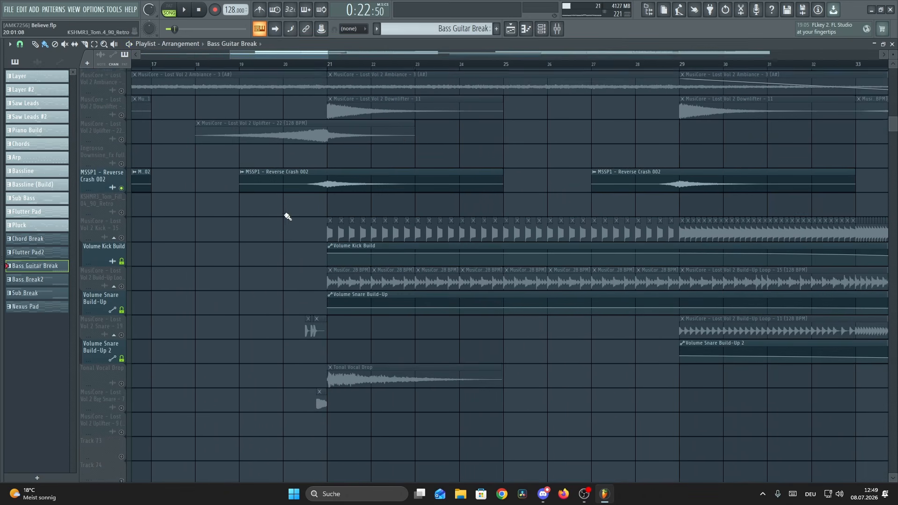
scroll(327, 66, down, 1)
click(328, 64)
key(space)
scroll(329, 66, down, 3)
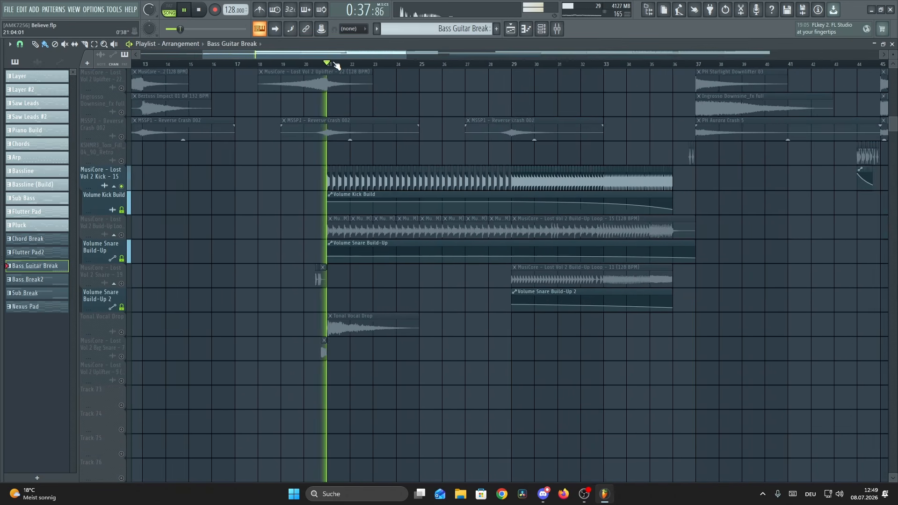
click(122, 235)
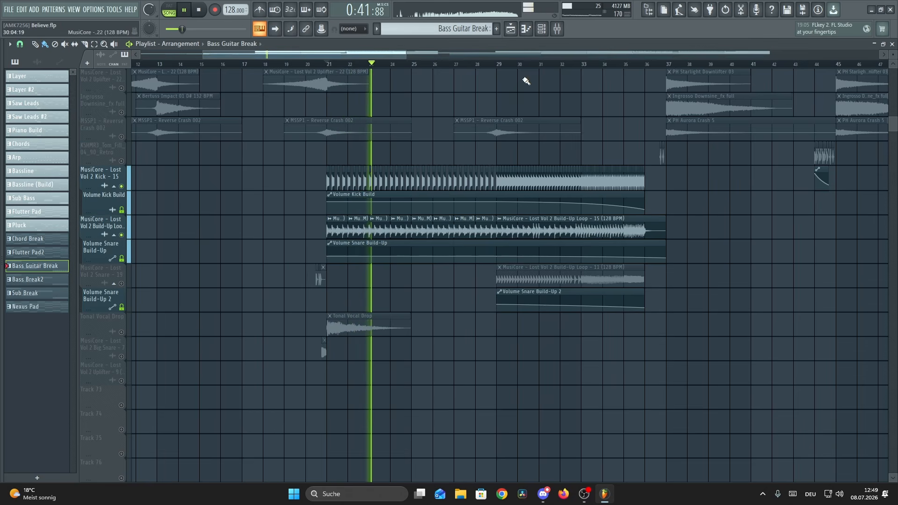
Step: Continue the build-up audition from bar 29 and unmute the MusiCore Lost Vol 2 Snare - 19 track with Build-Up Loop - 11
click(499, 65)
scroll(581, 73, up, 4)
scroll(587, 65, up, 5)
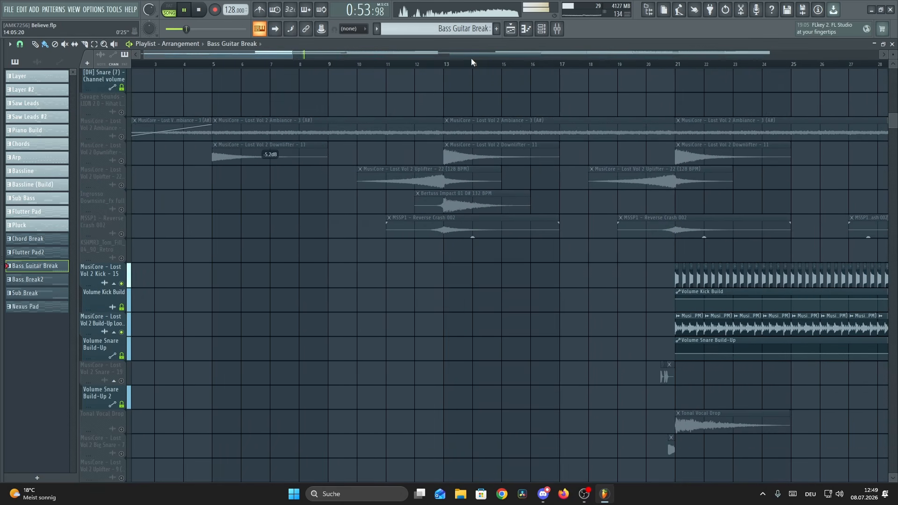
drag(277, 54, 397, 56)
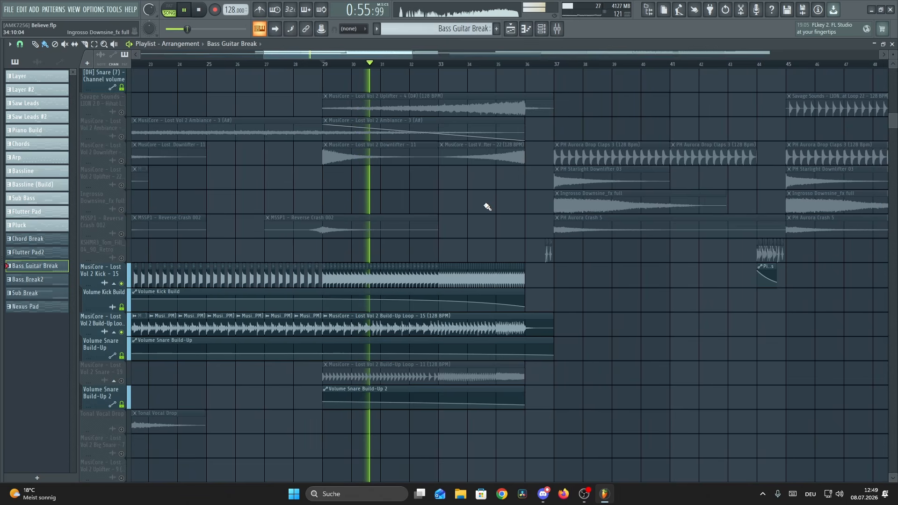
scroll(143, 253, down, 5)
click(122, 260)
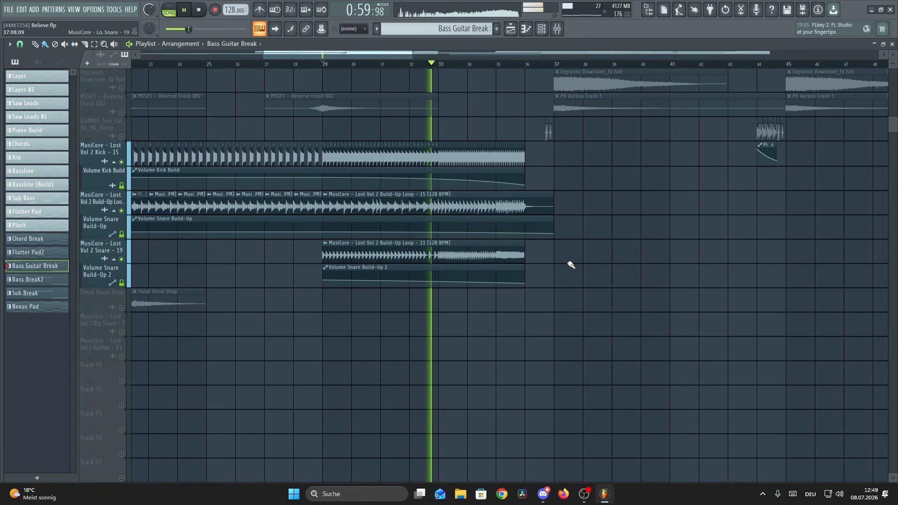
Step: Examine the volume automation and fade-outs of the build-up, effect and break tracks between bars 29 and 37
scroll(571, 264, up, 2)
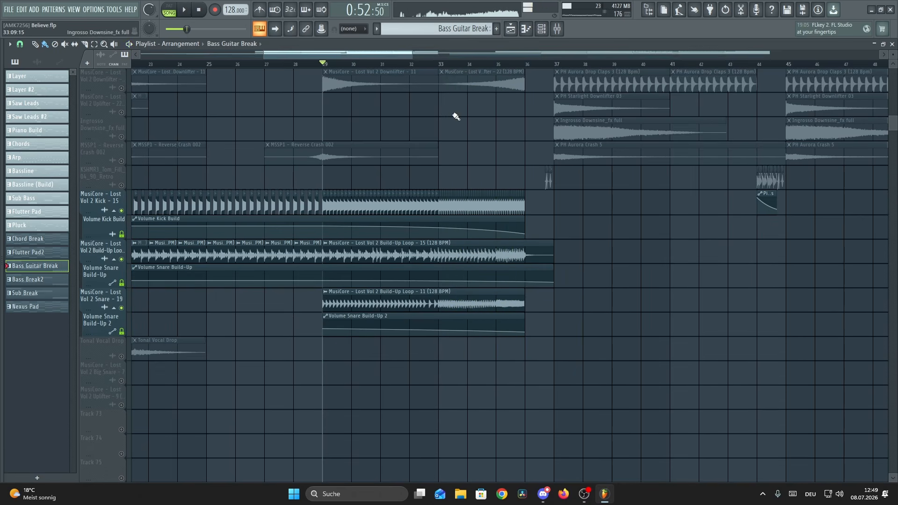
scroll(456, 116, up, 4)
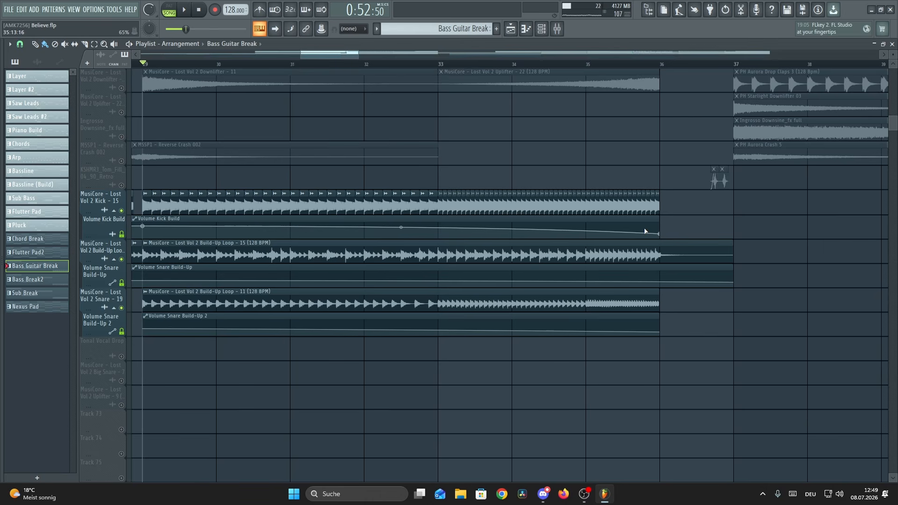
scroll(686, 237, up, 3)
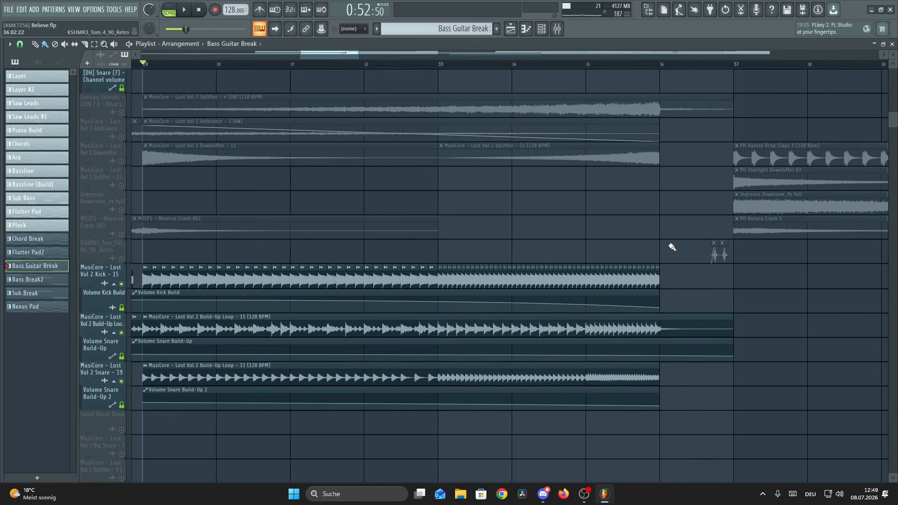
scroll(672, 248, up, 2)
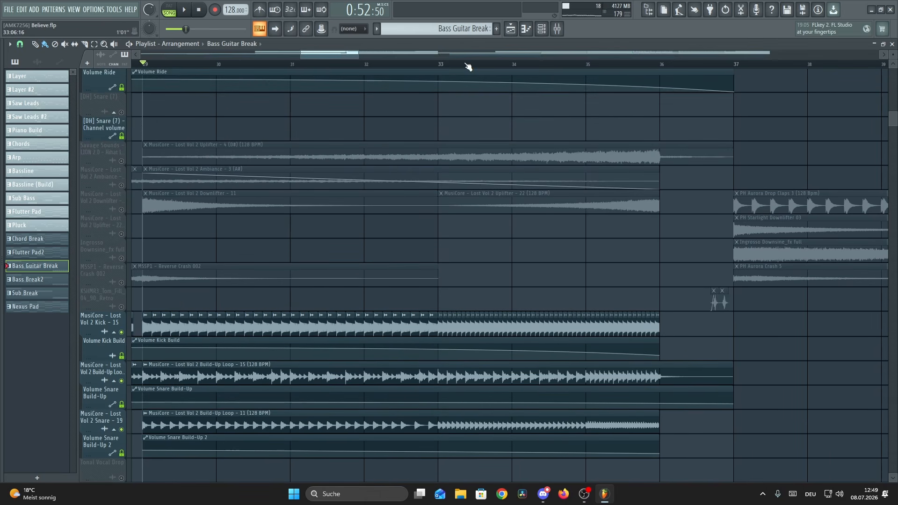
scroll(469, 67, down, 3)
scroll(487, 271, up, 1)
scroll(507, 277, down, 2)
scroll(552, 274, up, 3)
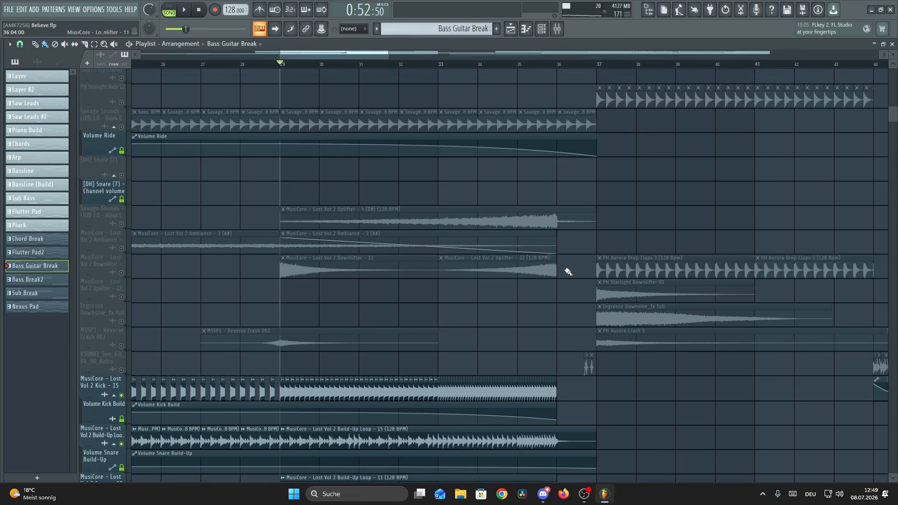
scroll(568, 272, up, 15)
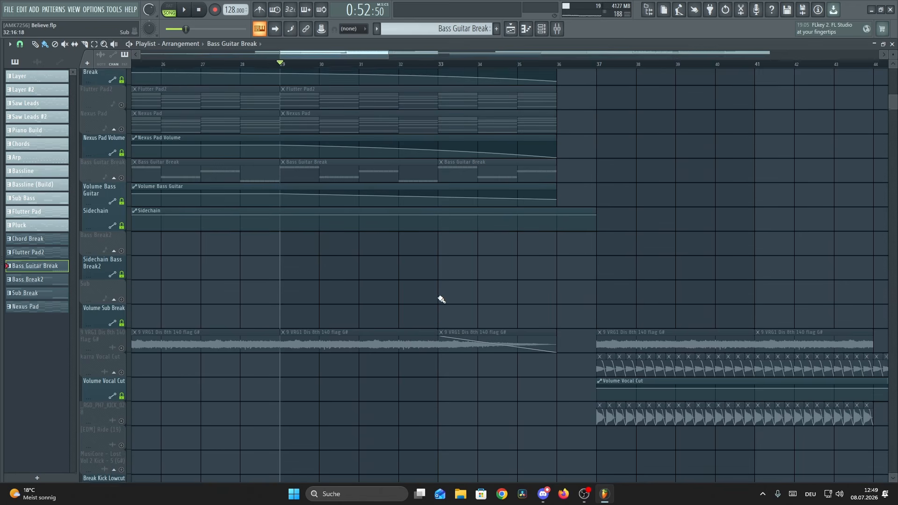
Step: Solo the Bass Guitar Break track and audition it from bar 29 and again from about bar 33, then stop
scroll(573, 140, down, 3)
scroll(573, 140, up, 4)
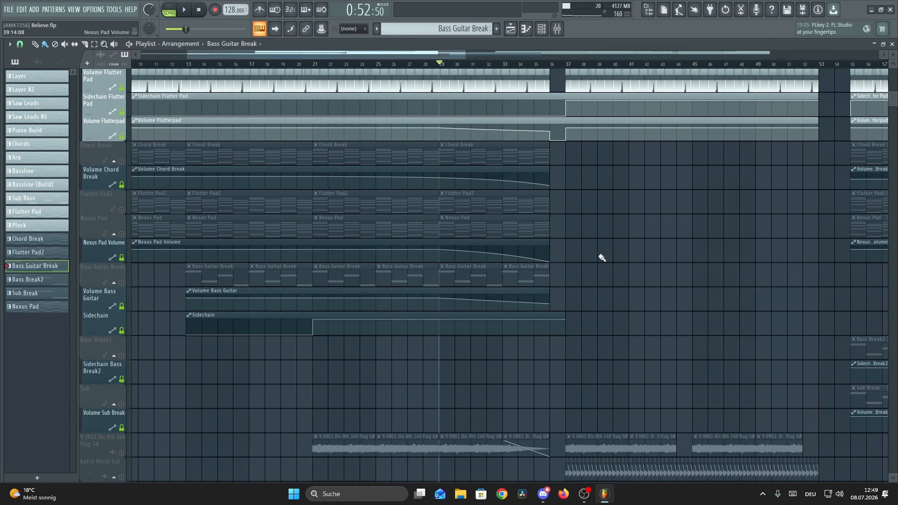
click(121, 283)
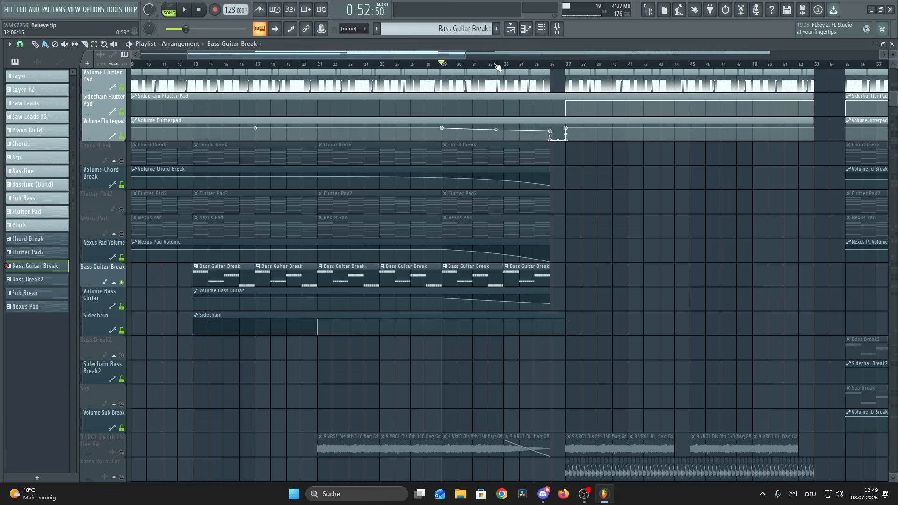
scroll(498, 66, up, 3)
key(space)
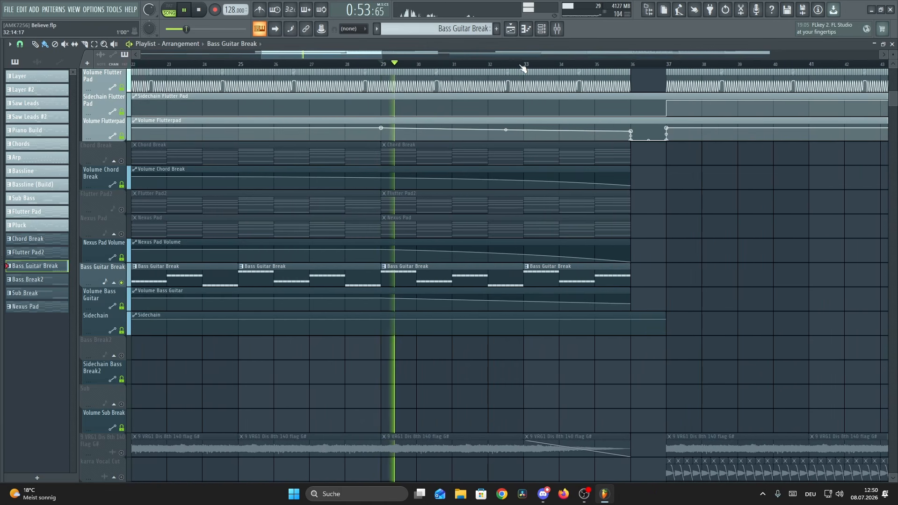
click(524, 65)
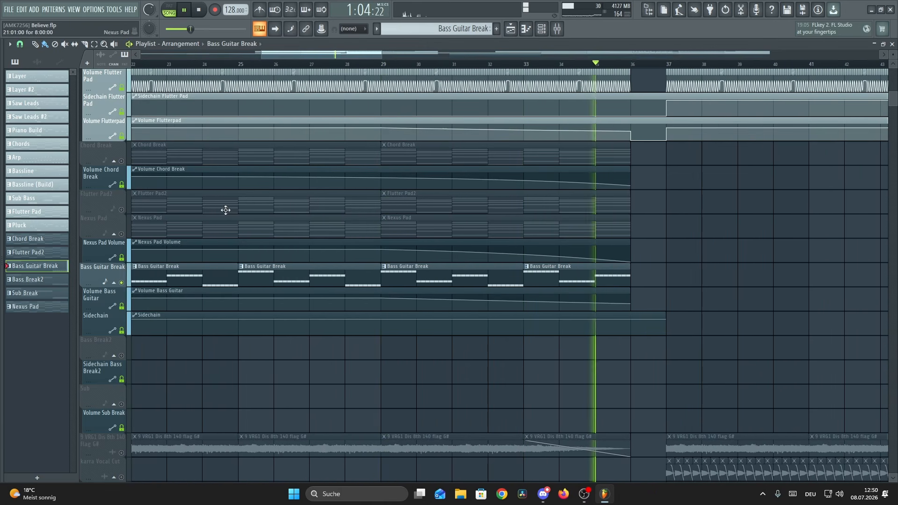
key(space)
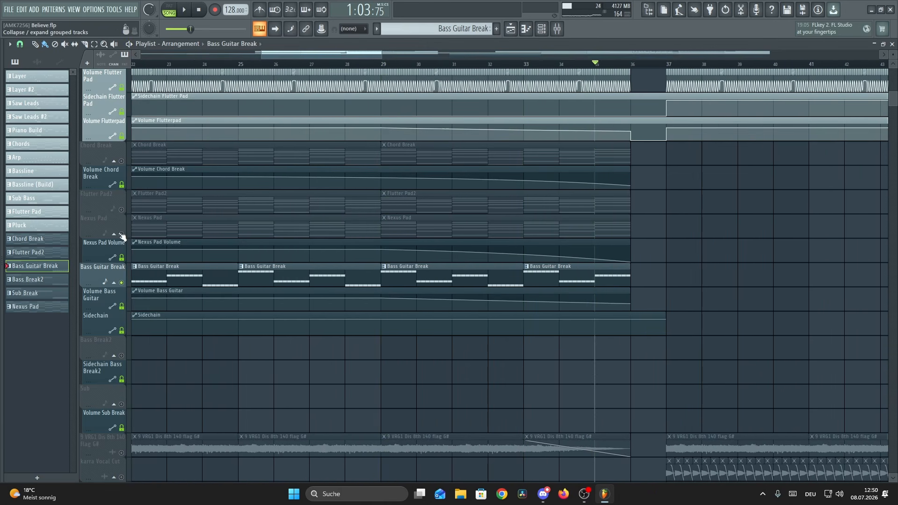
Step: Solo the Nexus Pad track, unmute Flutter Pad2 and Chord Break, and play the three together from bar 29
right_click(121, 234)
click(122, 210)
click(123, 162)
key(space)
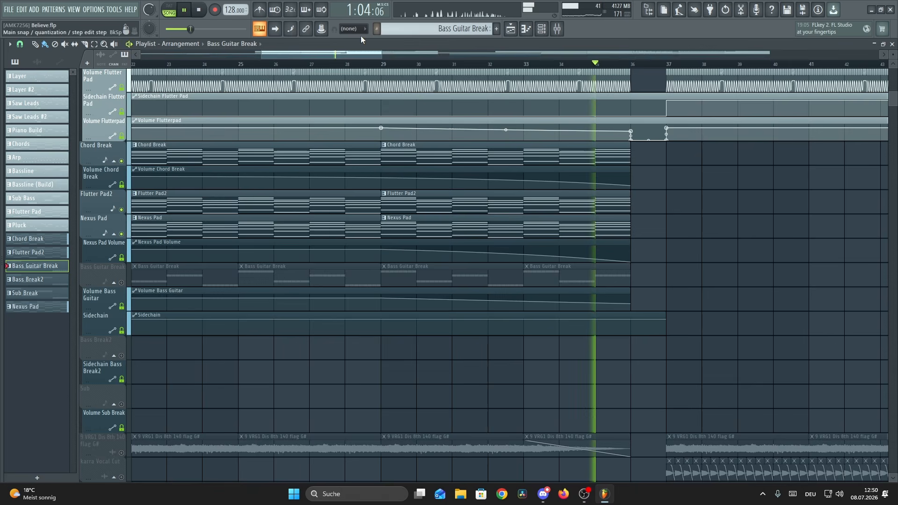
scroll(549, 65, up, 2)
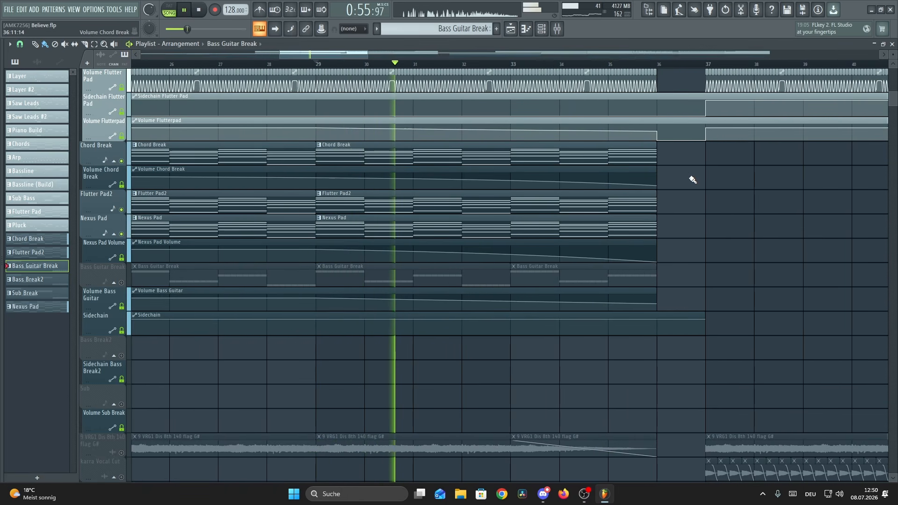
scroll(689, 176, up, 1)
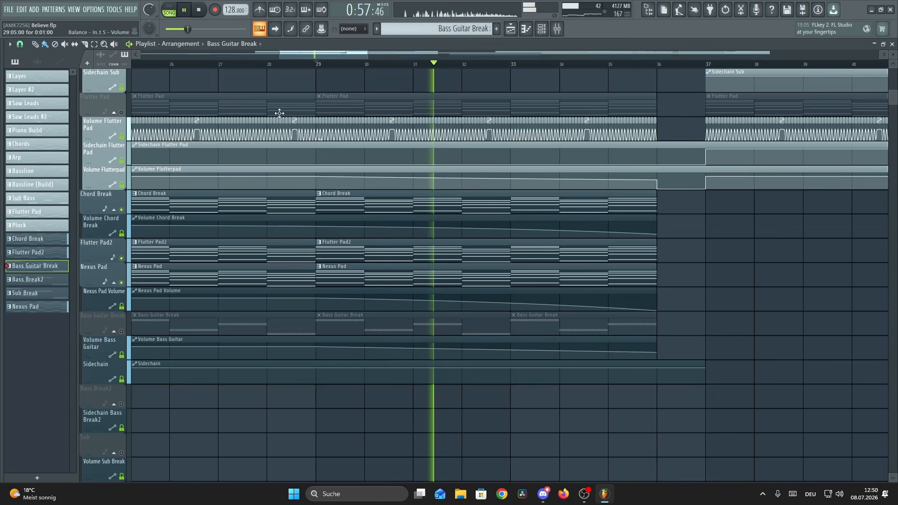
Step: Unmute the Flutter Pad track, audition it with the other break pads up to about bar 34, then stop
click(121, 112)
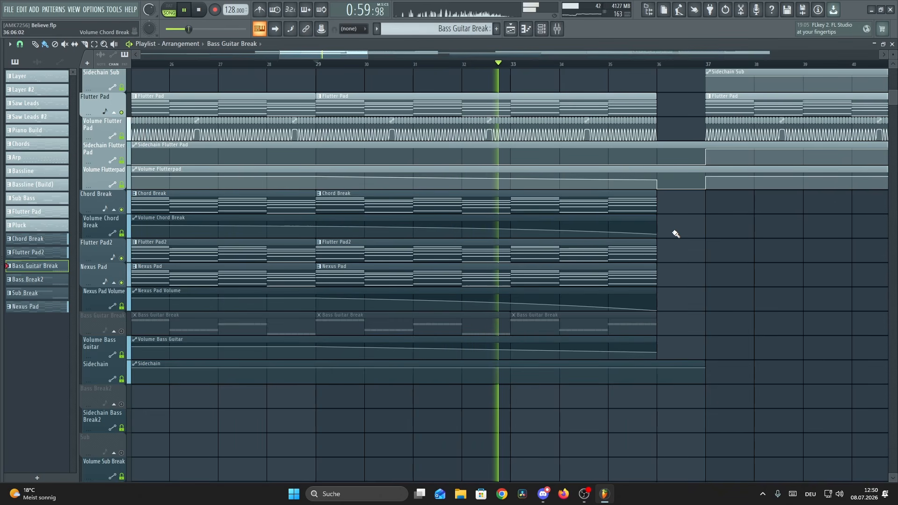
scroll(677, 234, up, 3)
scroll(679, 235, up, 6)
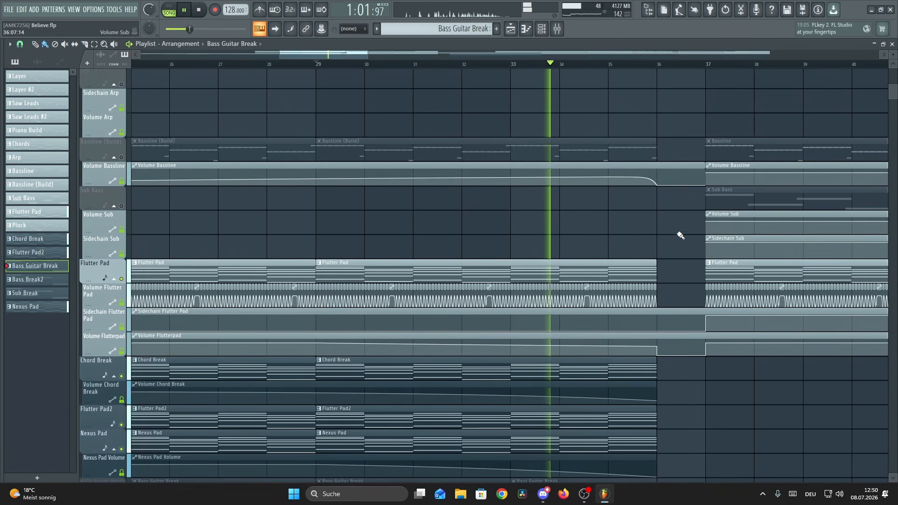
scroll(597, 70, down, 2)
key(space)
scroll(596, 70, down, 3)
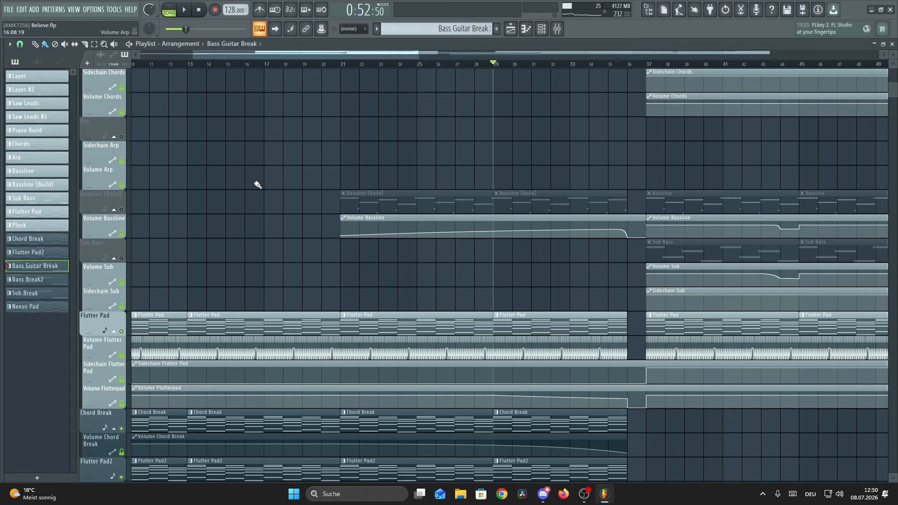
Step: Play the build-up from bar 29 while unmuting the Bassline (Build), Piano Build, Layer and Saw Leads tracks
key(space)
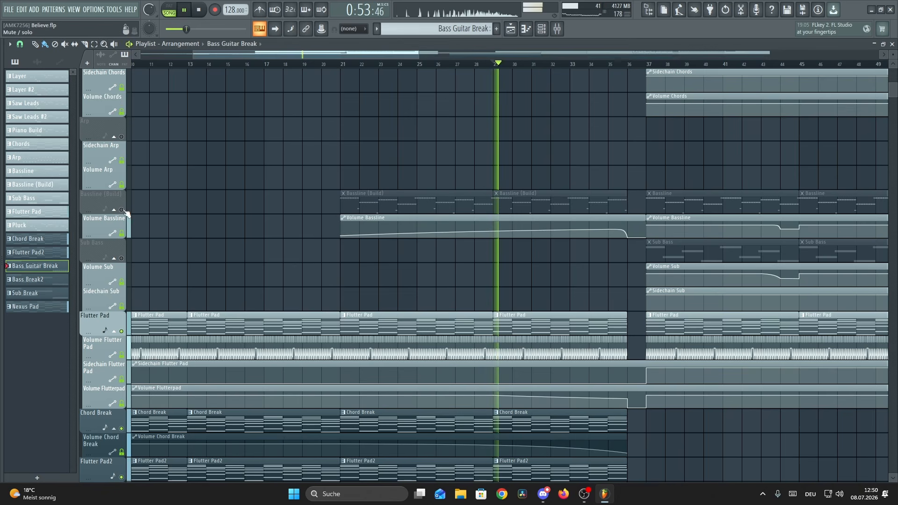
scroll(537, 253, up, 6)
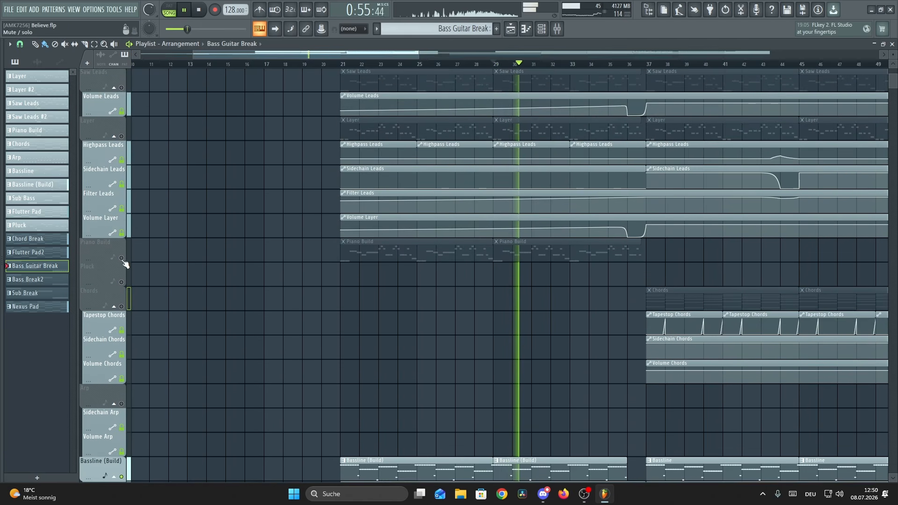
click(122, 259)
scroll(164, 199, up, 2)
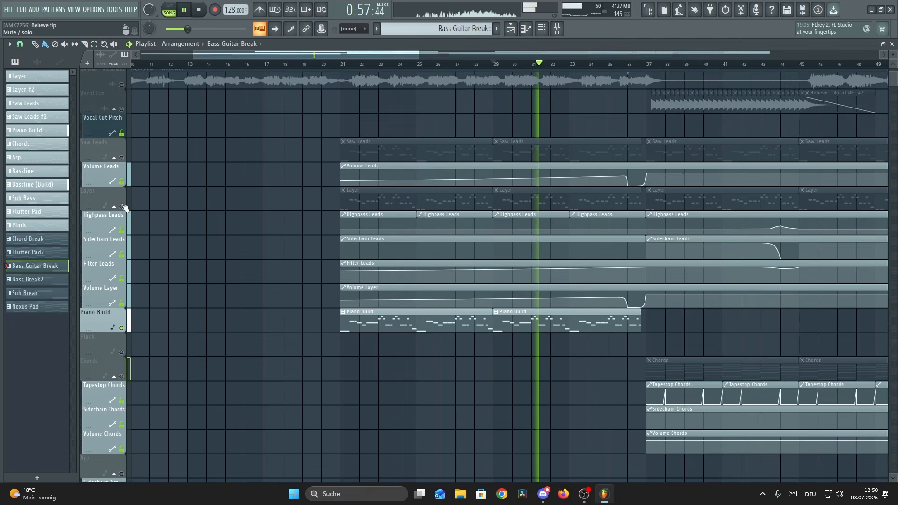
click(121, 209)
click(121, 161)
scroll(657, 65, up, 5)
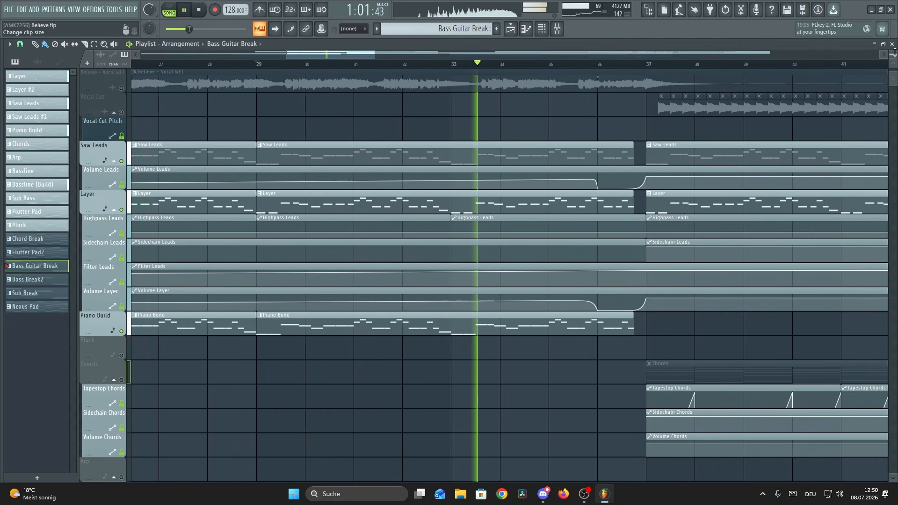
Step: Enlarge the playlist tracks and examine the lead volume, sidechain and filter automation up to bar 37, then stop playback
drag(893, 53, 844, 77)
scroll(538, 150, down, 2)
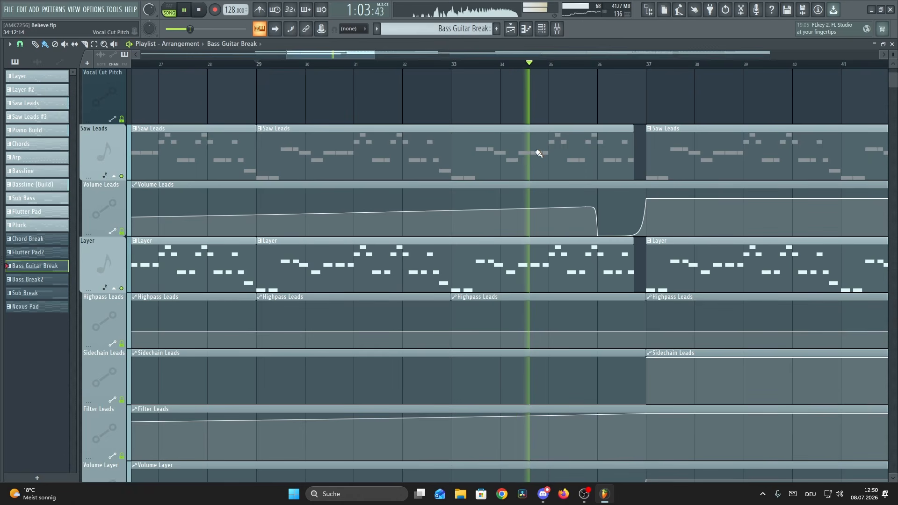
scroll(538, 153, down, 2)
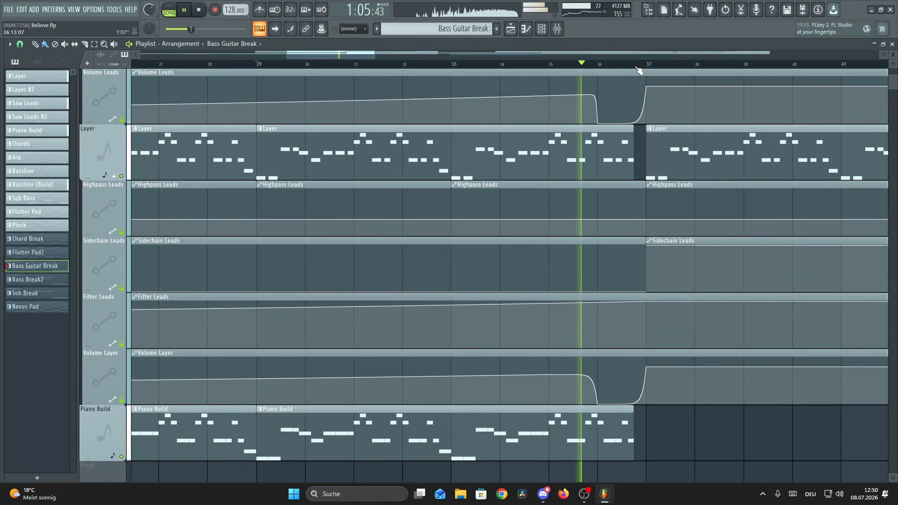
scroll(637, 67, down, 5)
key(space)
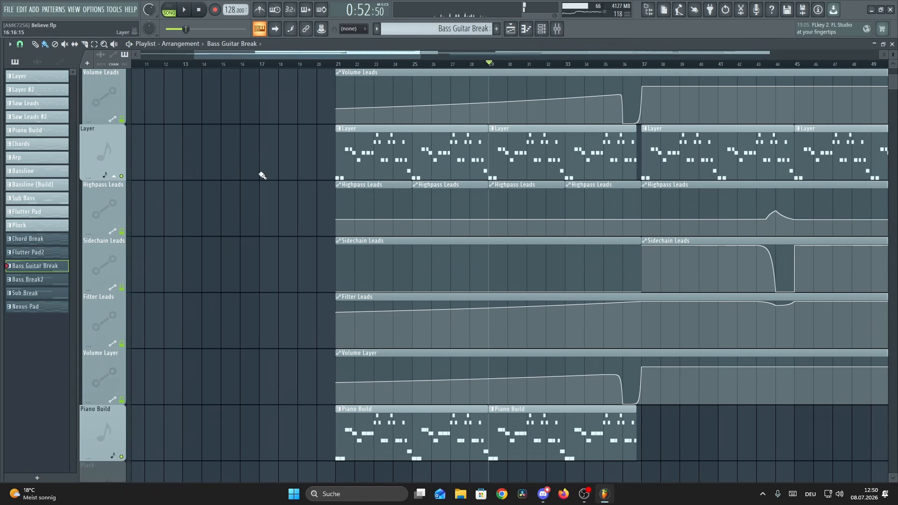
Step: Solo the Pluck track and play its clip from bar 63
scroll(272, 187, up, 3)
scroll(411, 260, down, 4)
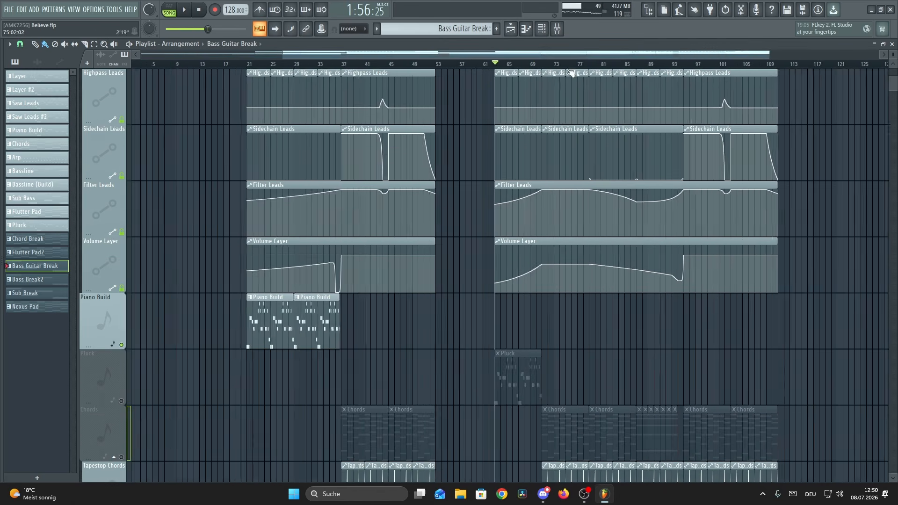
scroll(393, 226, down, 6)
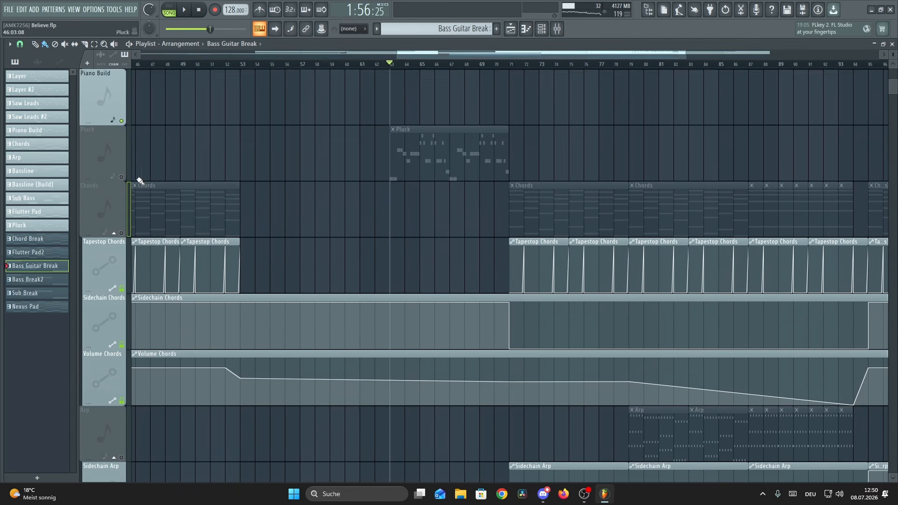
right_click(121, 177)
scroll(403, 62, up, 4)
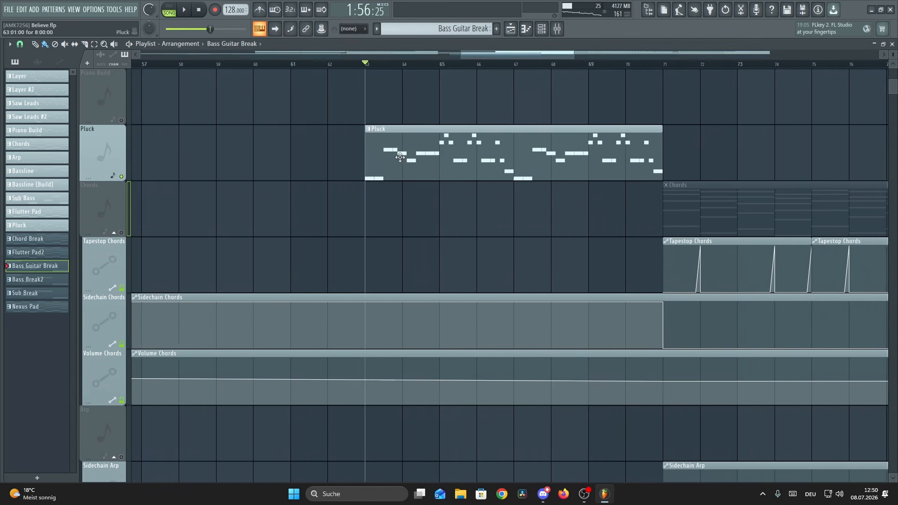
key(space)
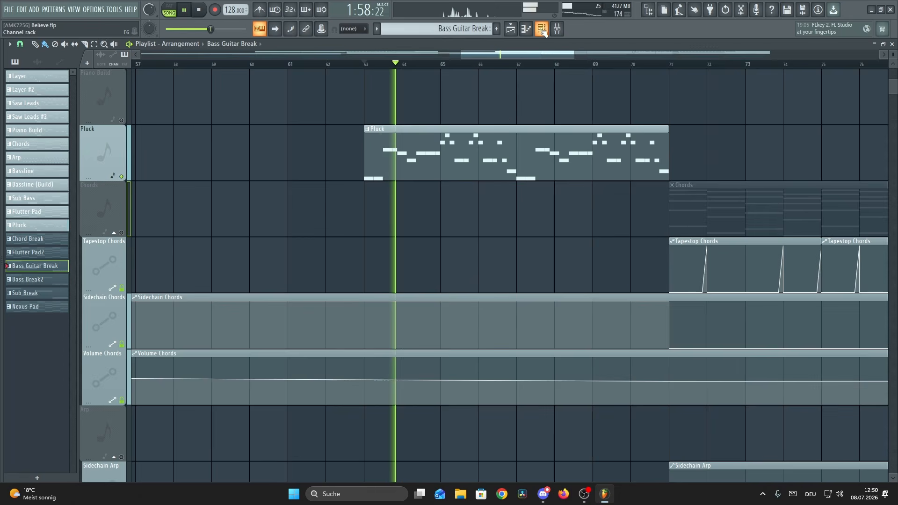
Step: Show the Sylenth1 #11 patch behind the Pluck from the channel rack, then close it
key(F6)
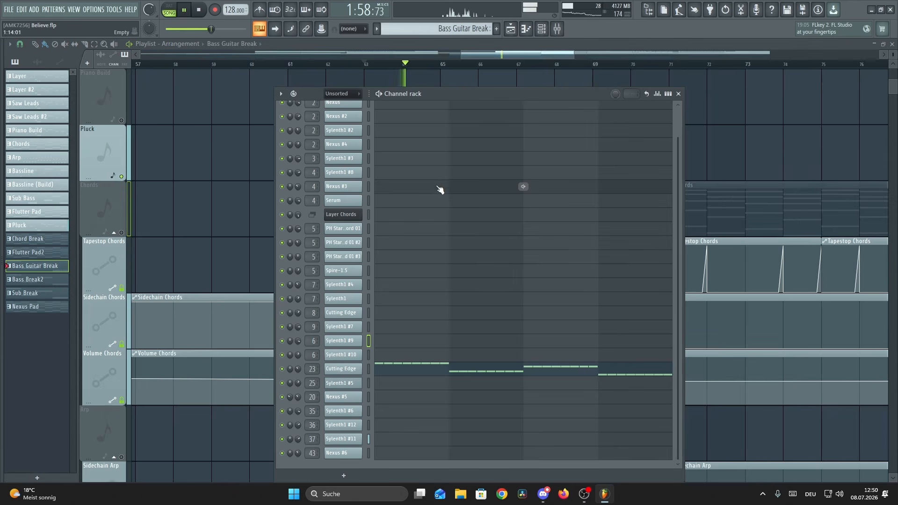
click(351, 440)
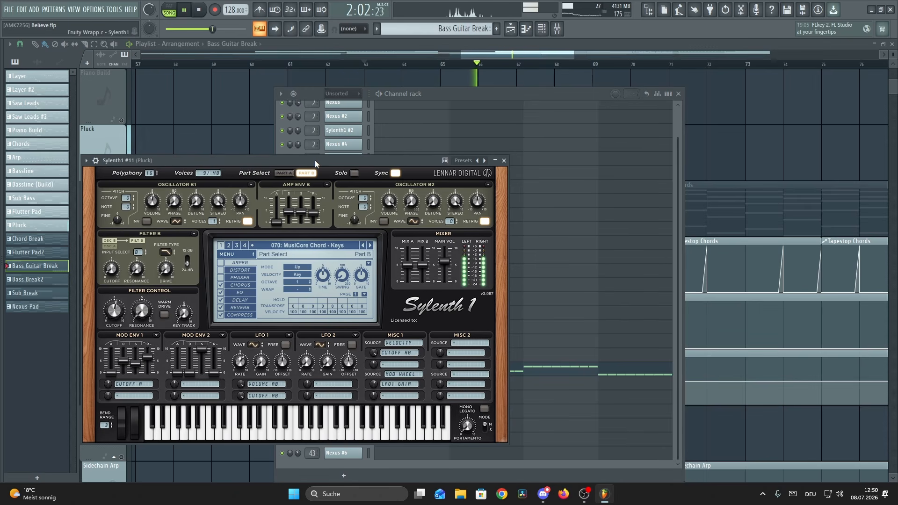
click(504, 161)
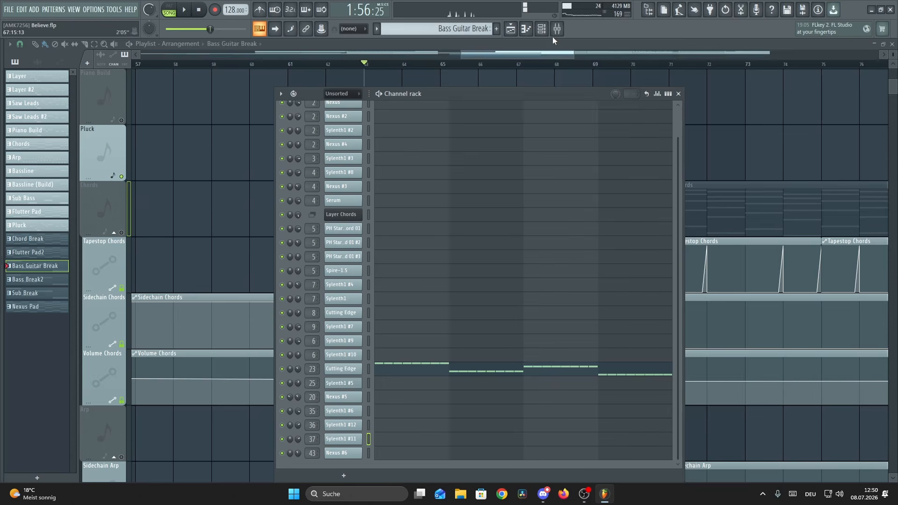
Step: Inspect the two Fruity Parametric EQ 2 effects and the ValhallaVintageVerb on the Pluck mixer track, then leave the mixer
click(553, 33)
click(702, 160)
key(space)
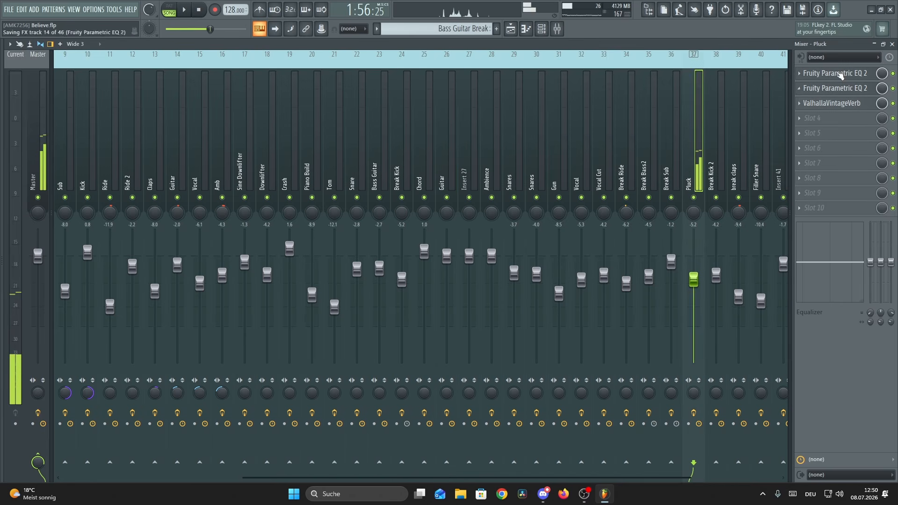
click(841, 74)
click(835, 89)
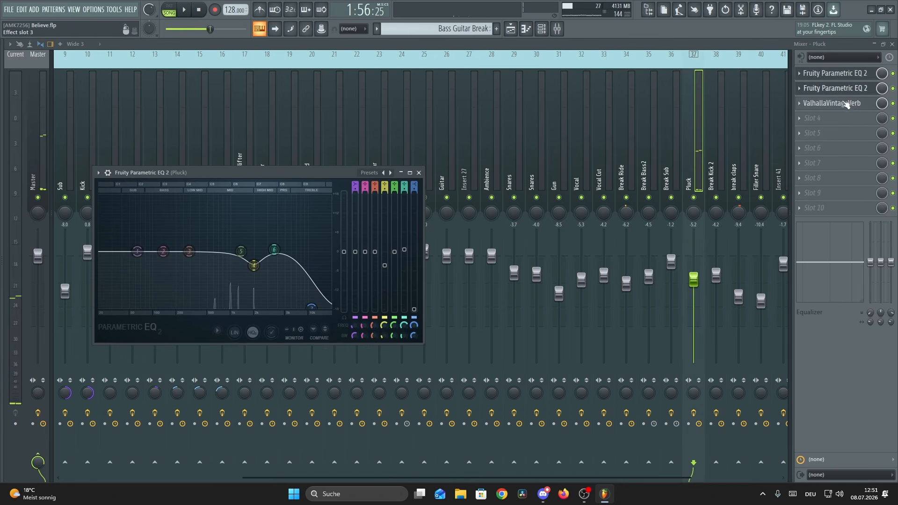
click(847, 104)
click(557, 34)
Step: Audition the Sub Break track from bar 55, then solo the Bass Break2 track and play it from the same bar
scroll(331, 150, up, 2)
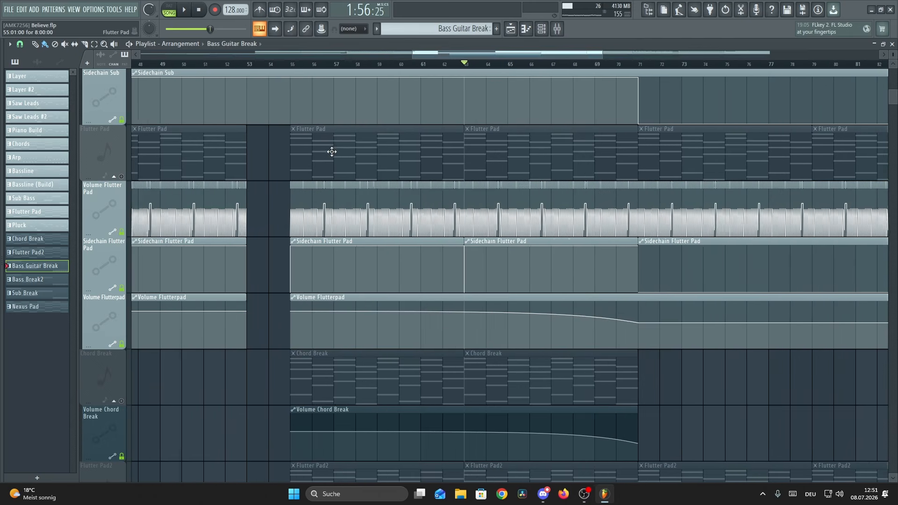
scroll(386, 174, down, 1)
scroll(286, 261, down, 8)
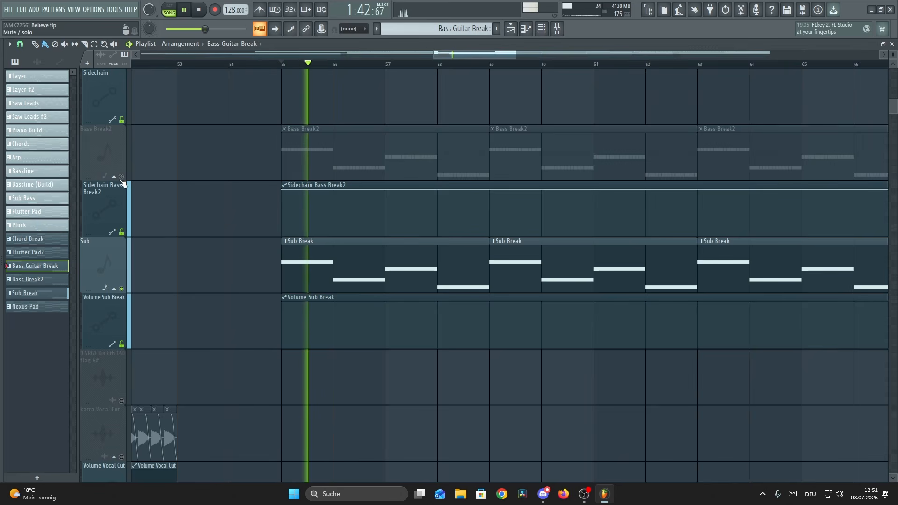
click(122, 177)
scroll(180, 203, down, 5)
scroll(252, 220, down, 3)
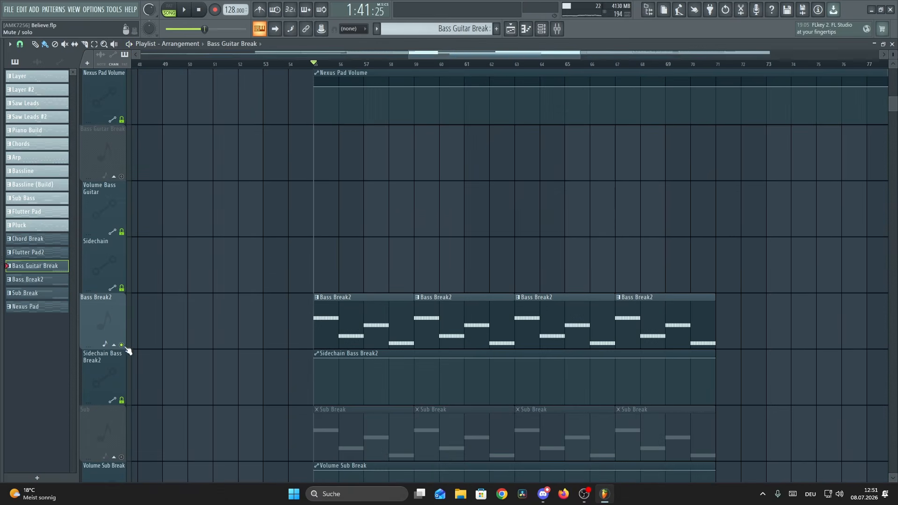
scroll(327, 69, up, 3)
key(space)
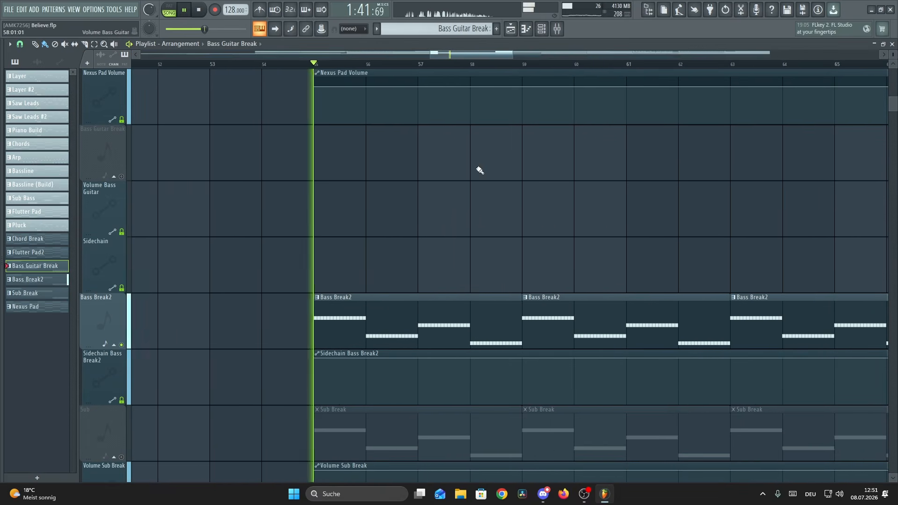
Step: Show the Sylenth1 #6 patch behind Bass Break2 from the channel rack, stop playback, then close both windows
click(541, 29)
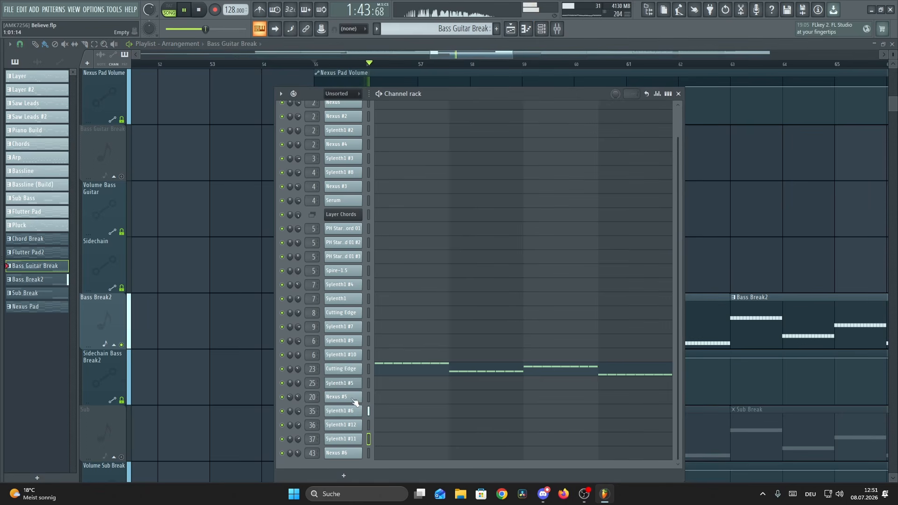
click(359, 411)
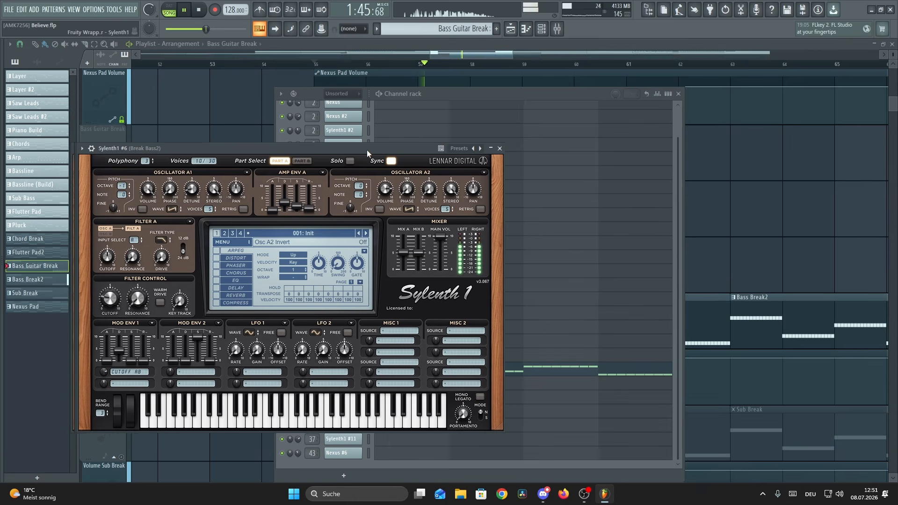
drag(367, 149, 481, 146)
key(space)
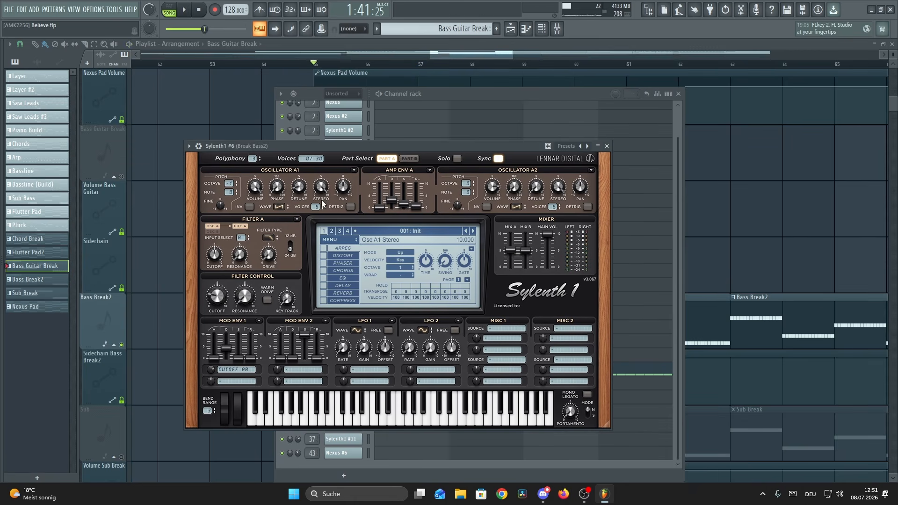
mouse_move(299, 198)
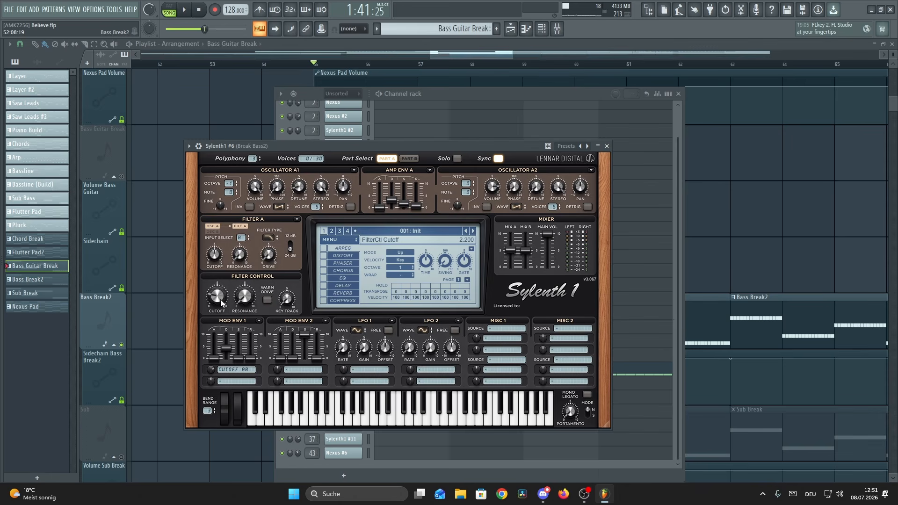
click(607, 146)
click(678, 94)
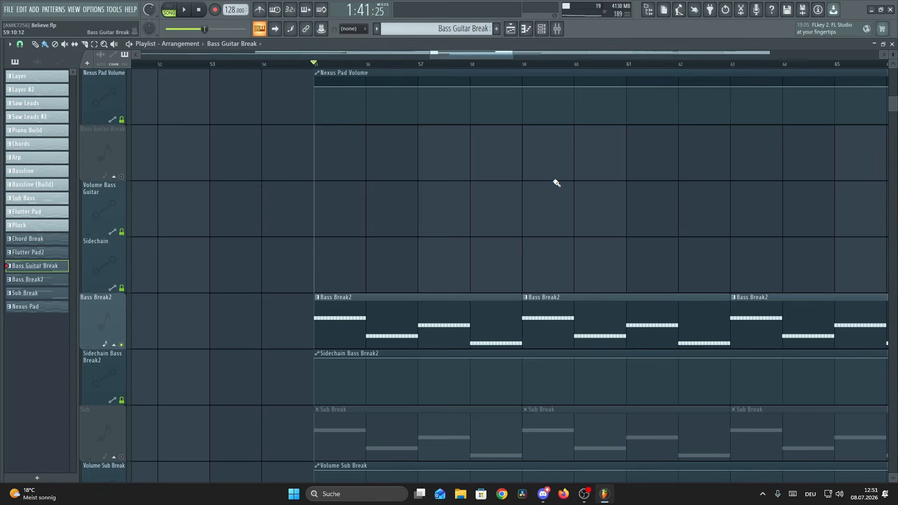
Step: Play Bass Break2 from bar 55 and bring in the Sub track alongside it, then stop playback
key(space)
scroll(217, 330, down, 2)
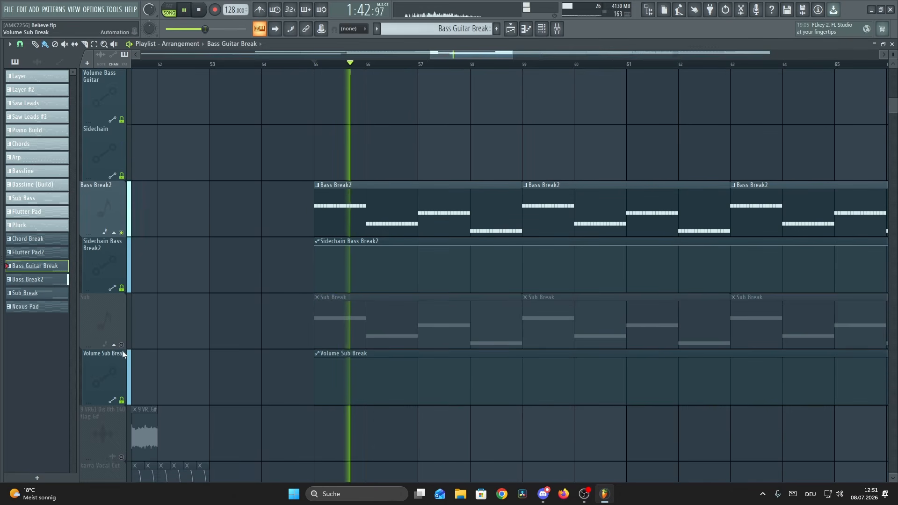
scroll(217, 330, down, 10)
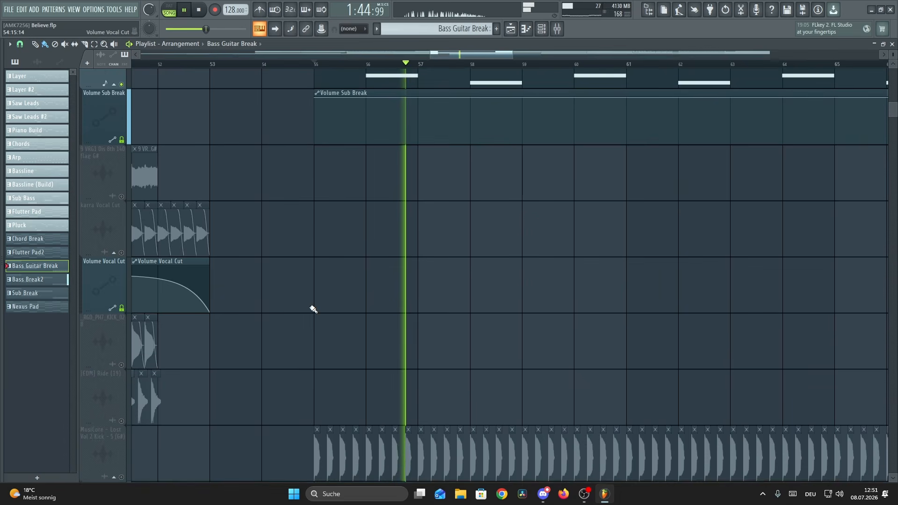
key(space)
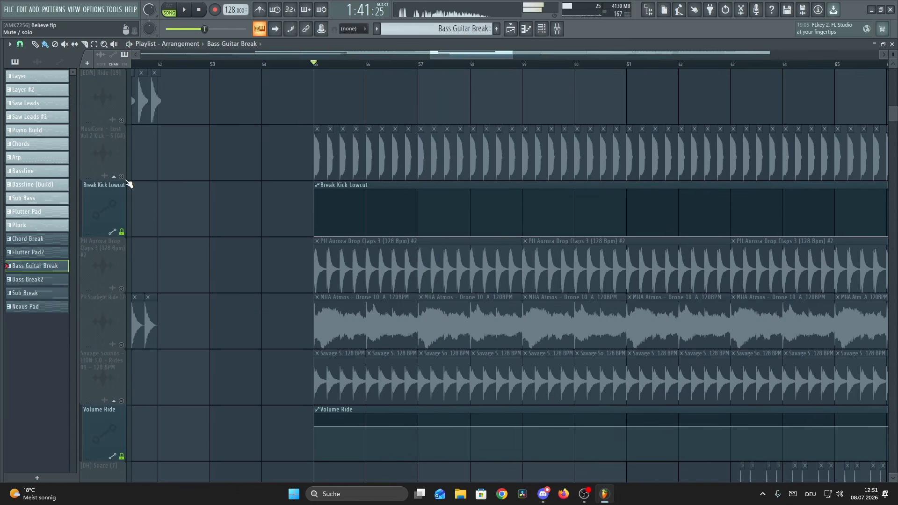
Step: Solo the MusiCore - Lost Vol 2 Kick - 5 (G#) track and audition it from bar 55
scroll(173, 196, down, 1)
scroll(184, 207, down, 1)
scroll(184, 207, up, 3)
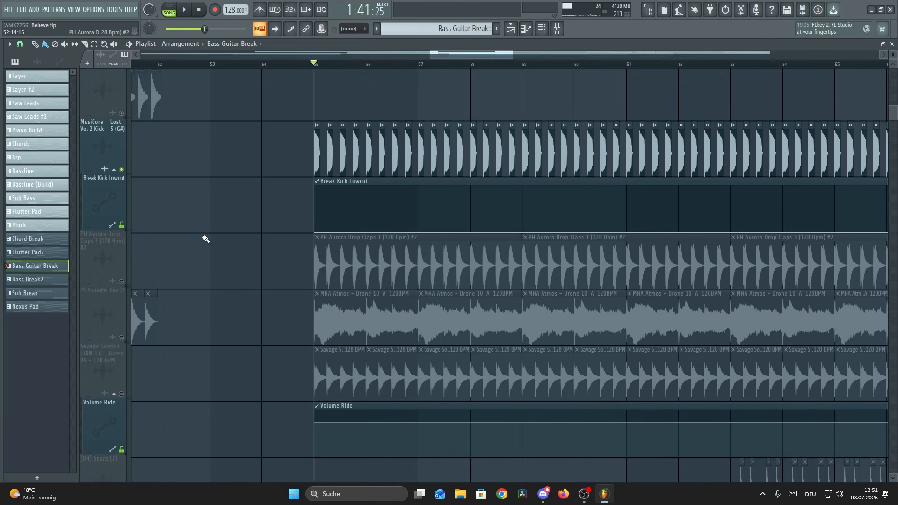
scroll(350, 65, up, 2)
key(space)
scroll(295, 182, down, 2)
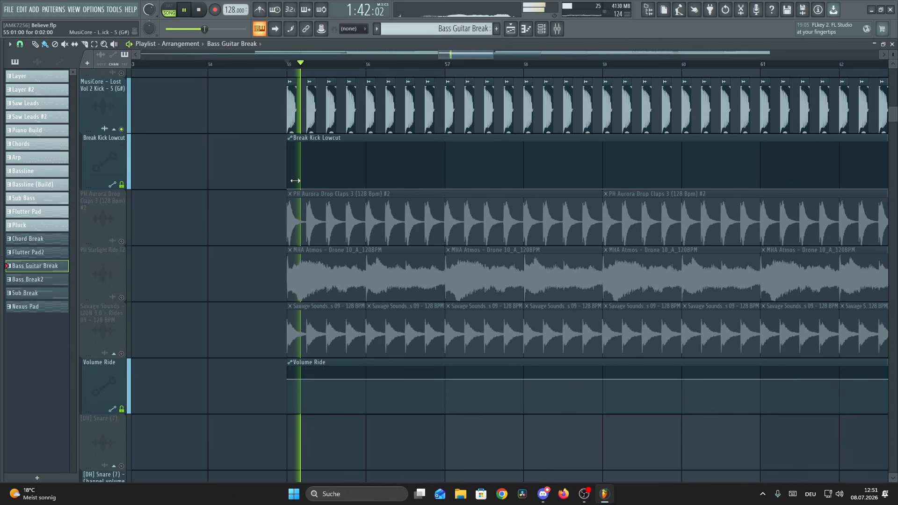
key(space)
Step: Unmute the PH Aurora Drop Claps 3 track and view its clip's sample settings, then close them
click(122, 233)
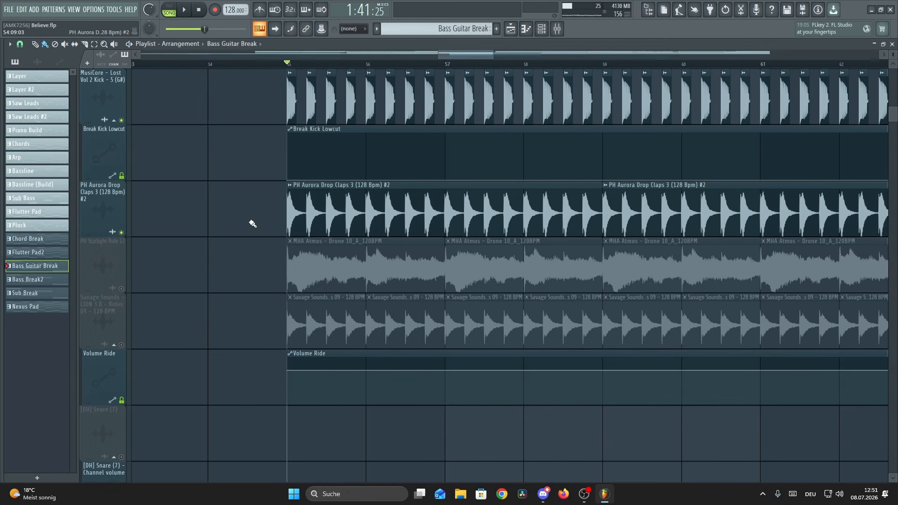
click(330, 210)
double_click(329, 211)
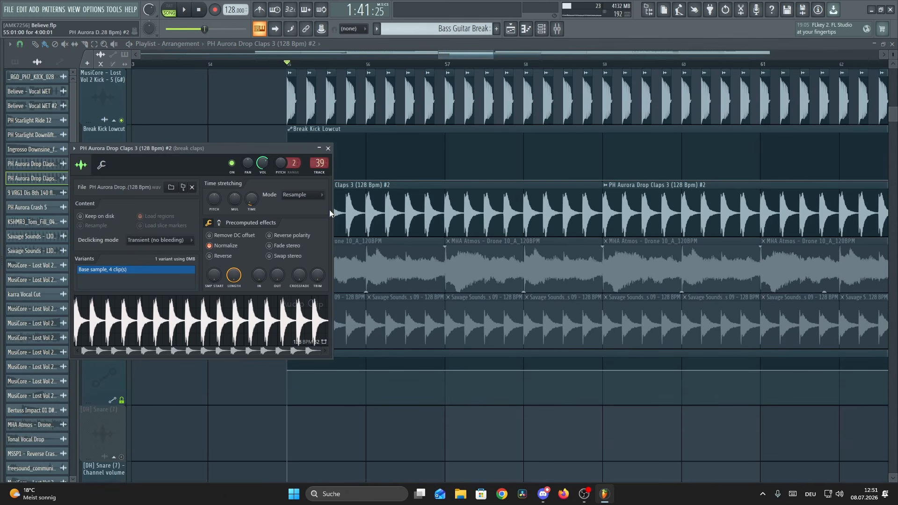
click(325, 150)
Step: Play the kick and claps together with the mixer open and select the break claps mixer track
click(557, 29)
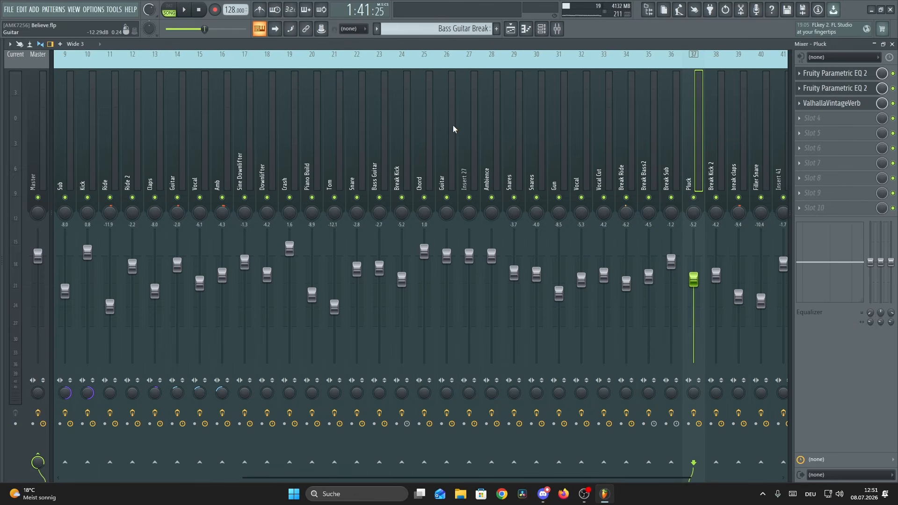
scroll(459, 127, down, 5)
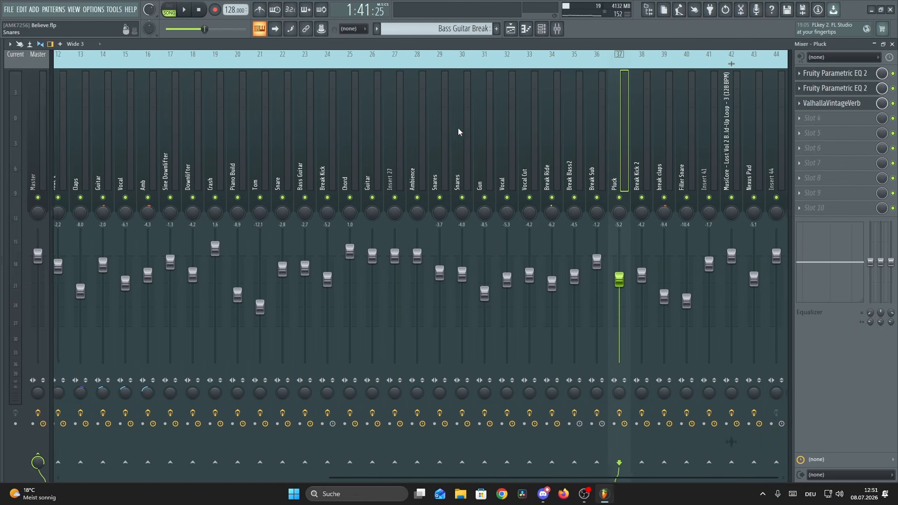
scroll(458, 129, up, 5)
key(space)
scroll(369, 159, down, 5)
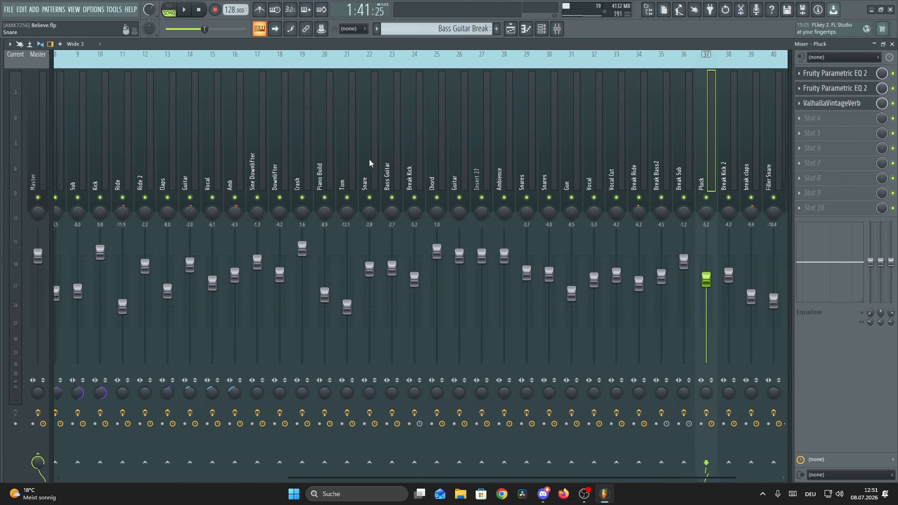
click(646, 176)
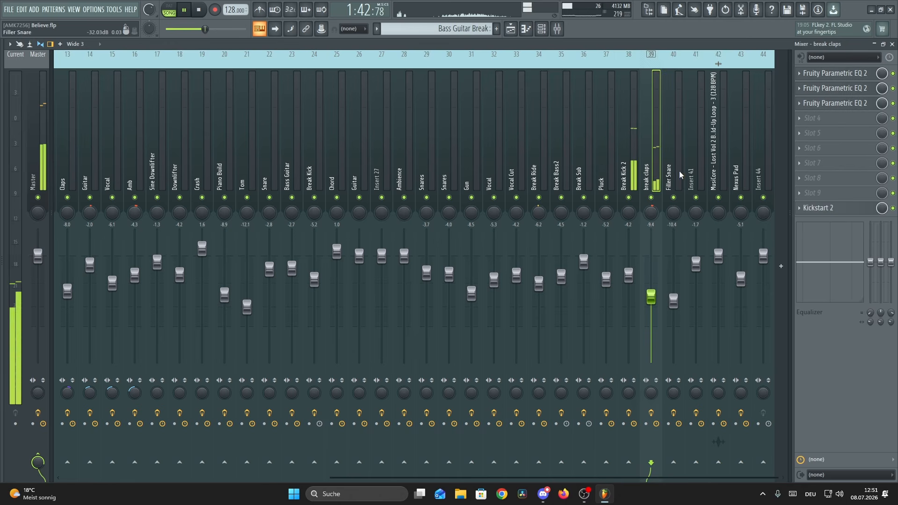
Step: Inspect the three Fruity Parametric EQ 2 effects and Kickstart 2 on break claps, then stop playback and return to the playlist
click(842, 75)
click(846, 89)
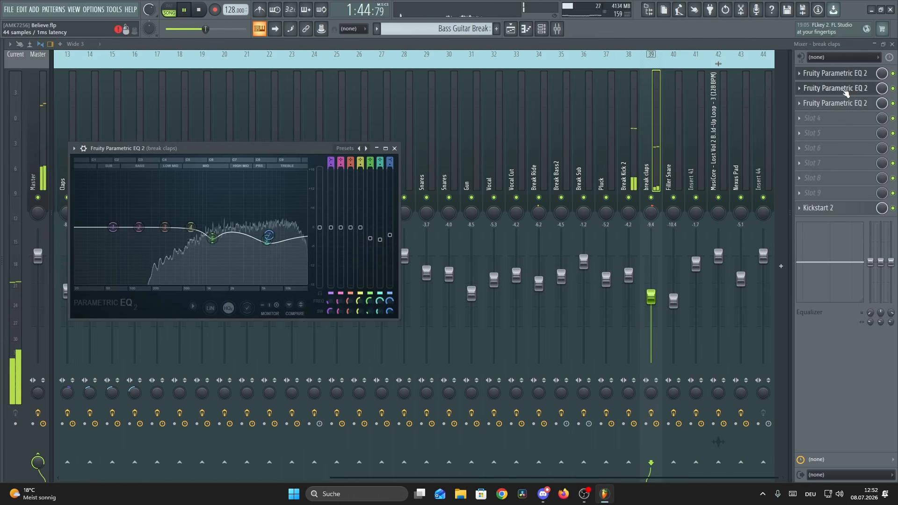
click(843, 104)
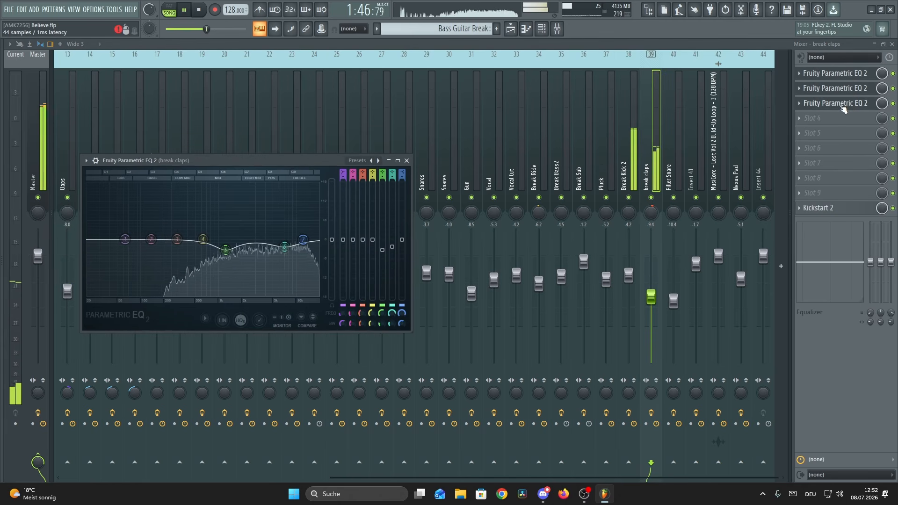
click(839, 208)
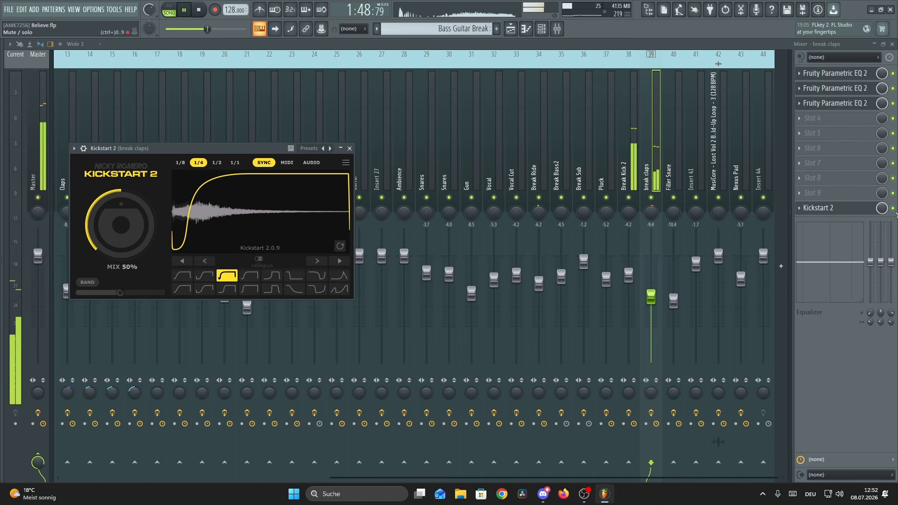
click(840, 208)
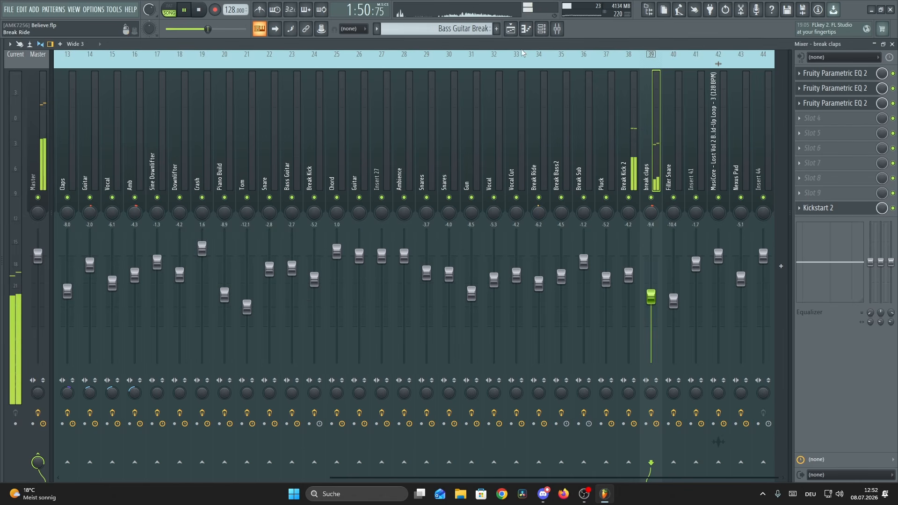
key(space)
key(F9)
Step: Solo the Hihat Loop 22 track and audition its clips from bar 63, then unmute the [DH] Snare (7) track
scroll(206, 196, down, 3)
scroll(259, 162, up, 2)
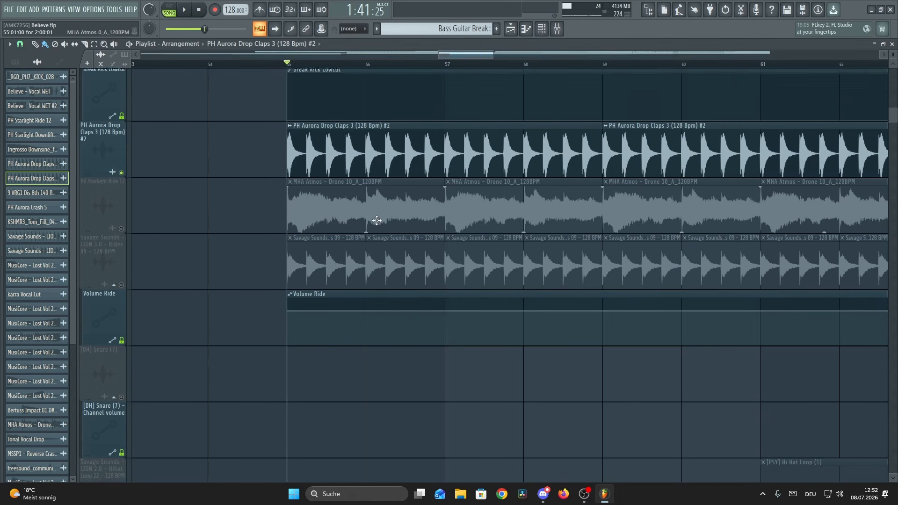
scroll(252, 222, down, 6)
scroll(288, 218, down, 1)
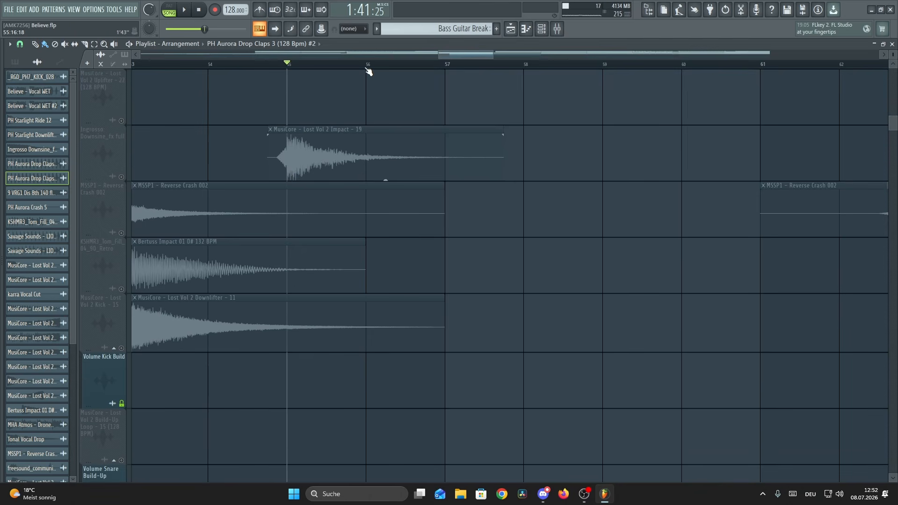
scroll(369, 67, down, 5)
scroll(449, 240, up, 2)
scroll(459, 248, up, 3)
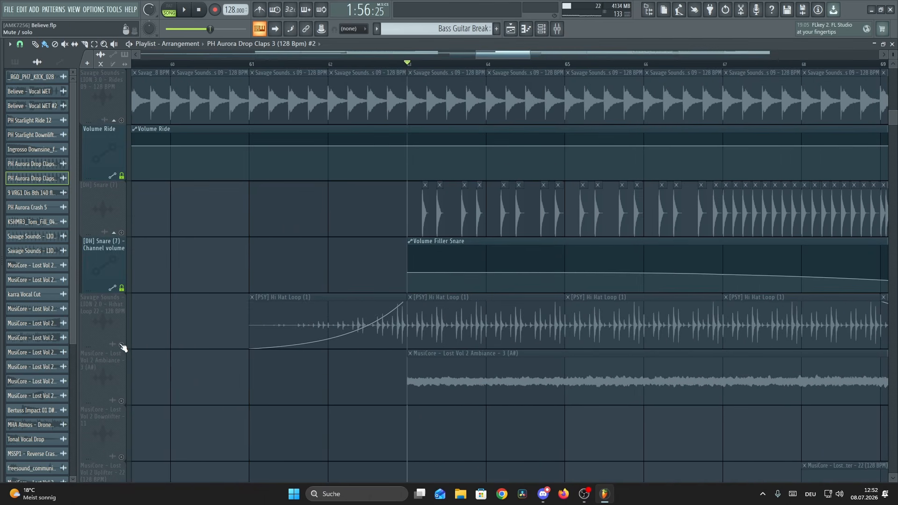
click(122, 346)
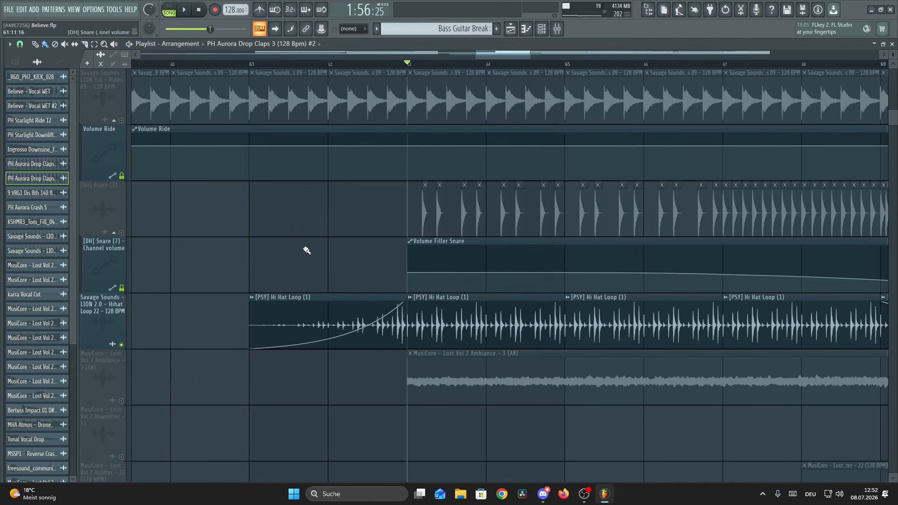
key(space)
scroll(453, 65, down, 2)
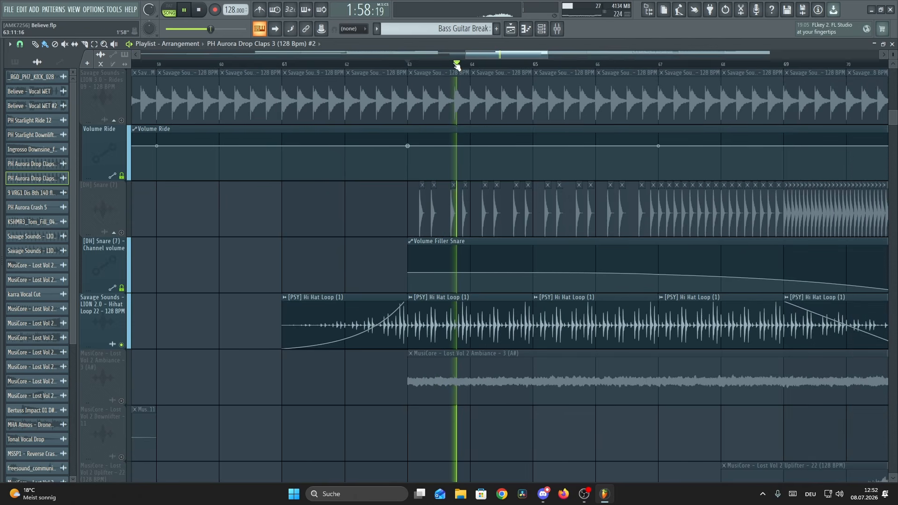
drag(497, 56, 510, 56)
key(space)
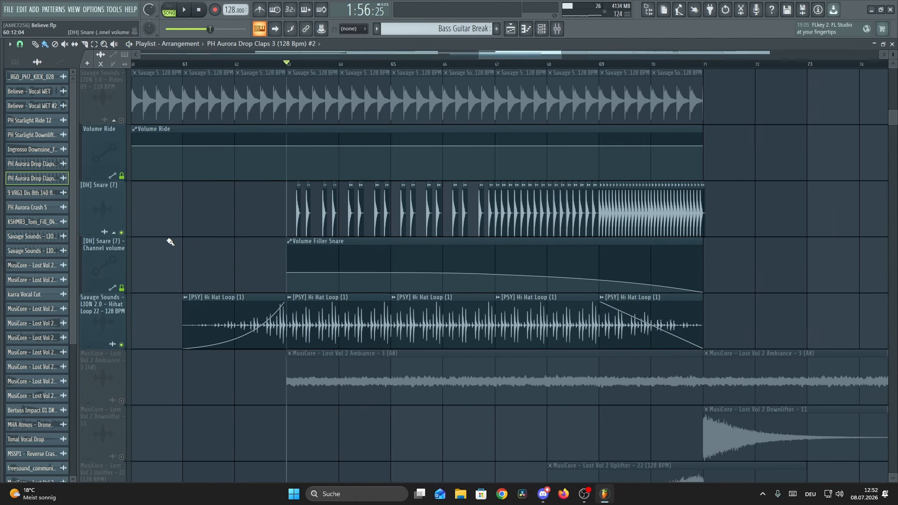
Step: Play the snare fill with the hi-hat loop from bar 63 and add the MusiCore kick track during playback
scroll(288, 69, up, 2)
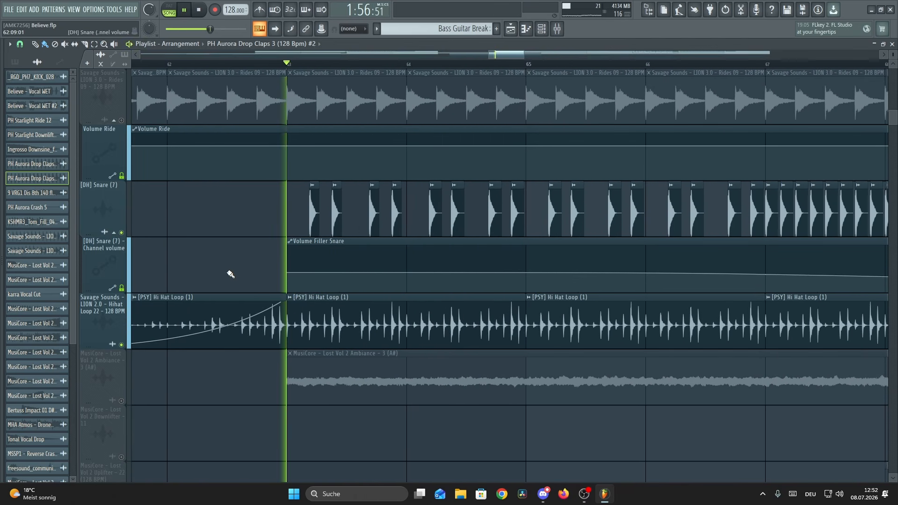
scroll(231, 274, up, 5)
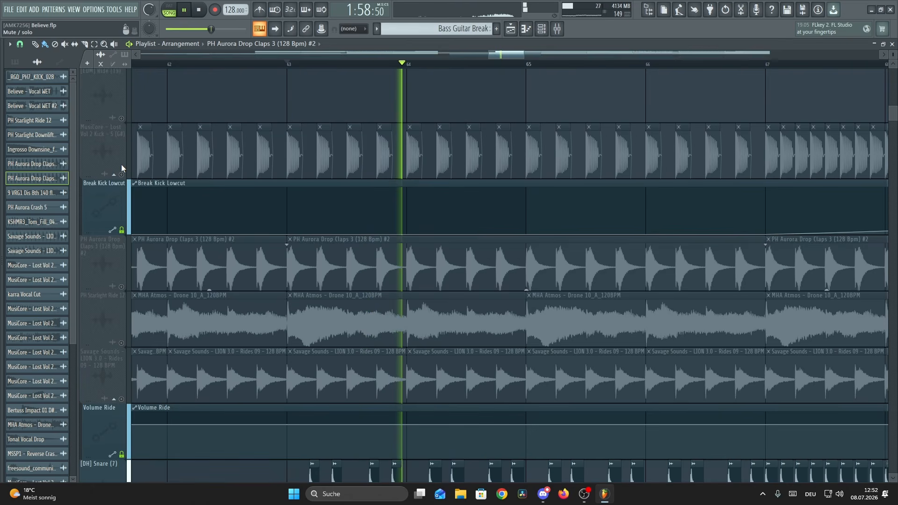
scroll(676, 62, down, 1)
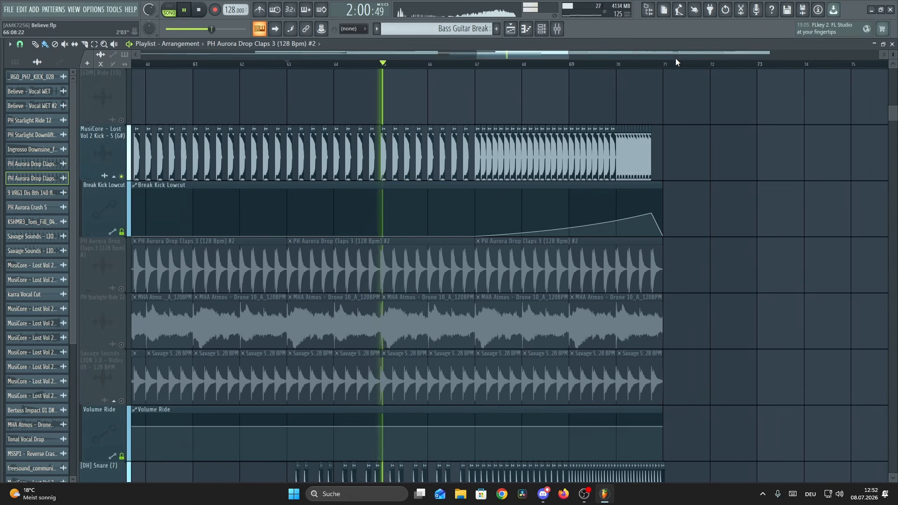
scroll(421, 133, down, 4)
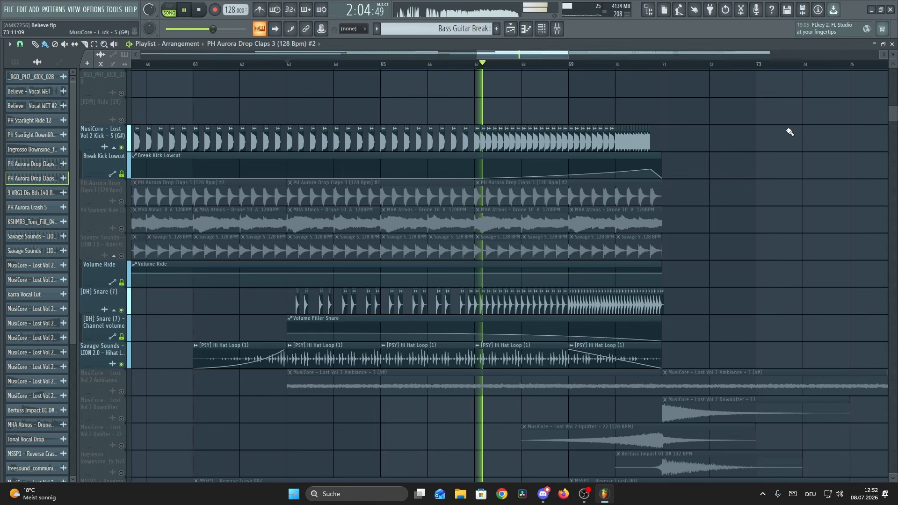
scroll(772, 155, up, 14)
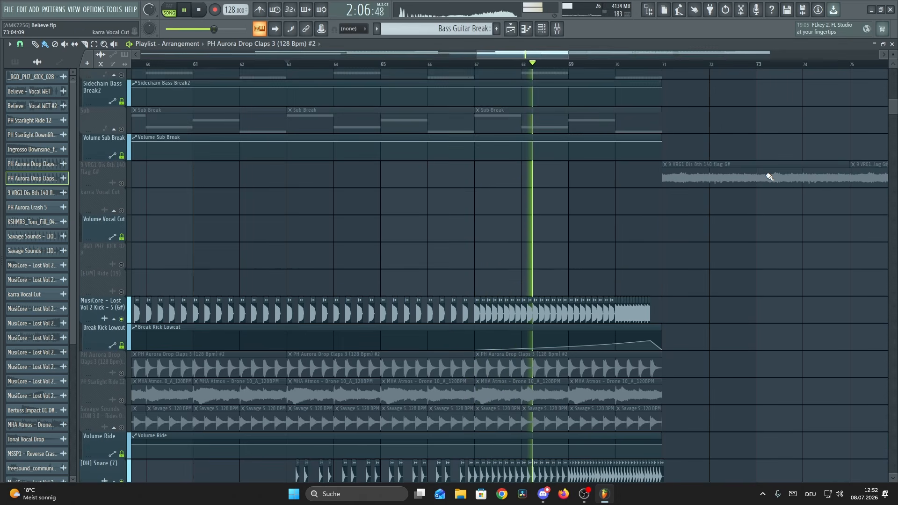
scroll(569, 64, down, 2)
scroll(569, 70, down, 2)
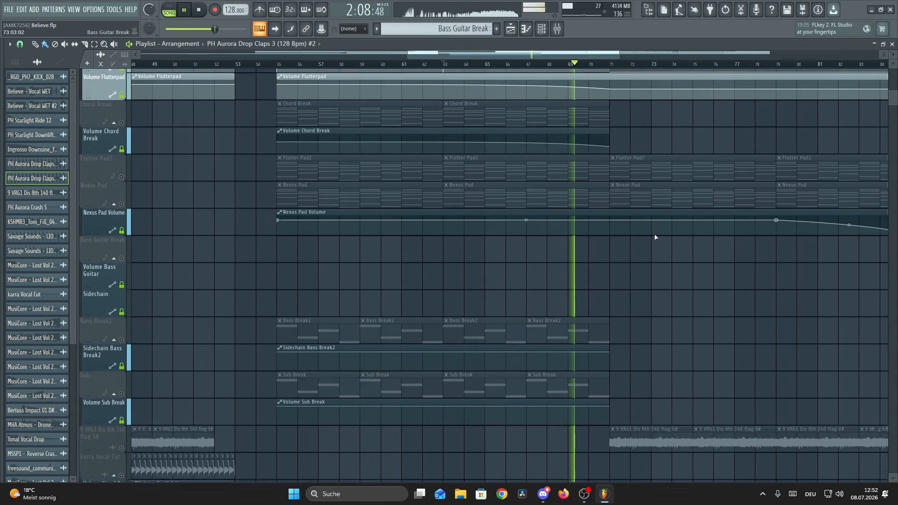
scroll(672, 202, up, 11)
key(space)
Step: Bring the section from bar 71 into view and unmute all playlist tracks again
scroll(531, 155, up, 3)
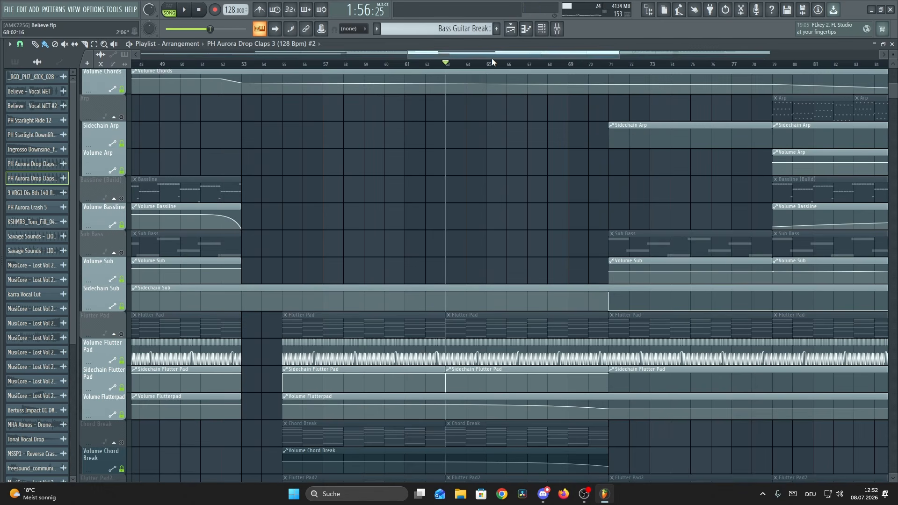
drag(492, 55, 562, 55)
scroll(361, 202, up, 4)
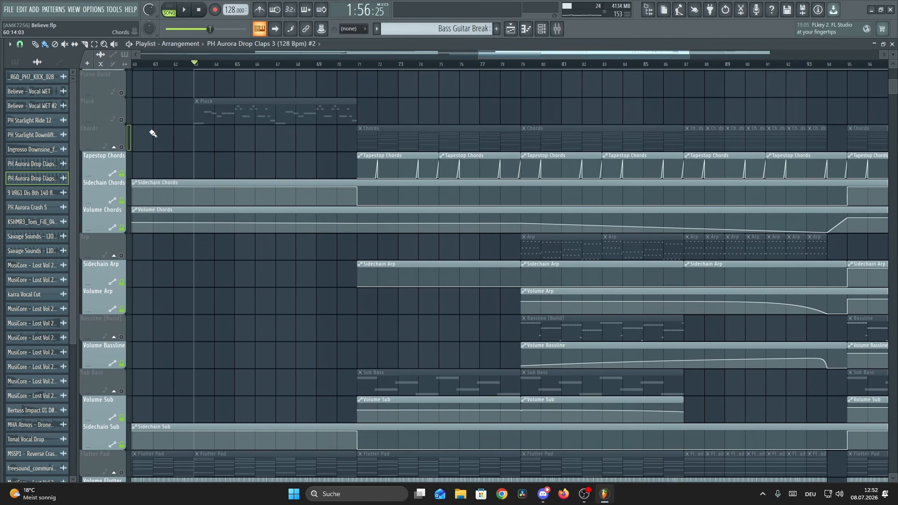
right_click(122, 148)
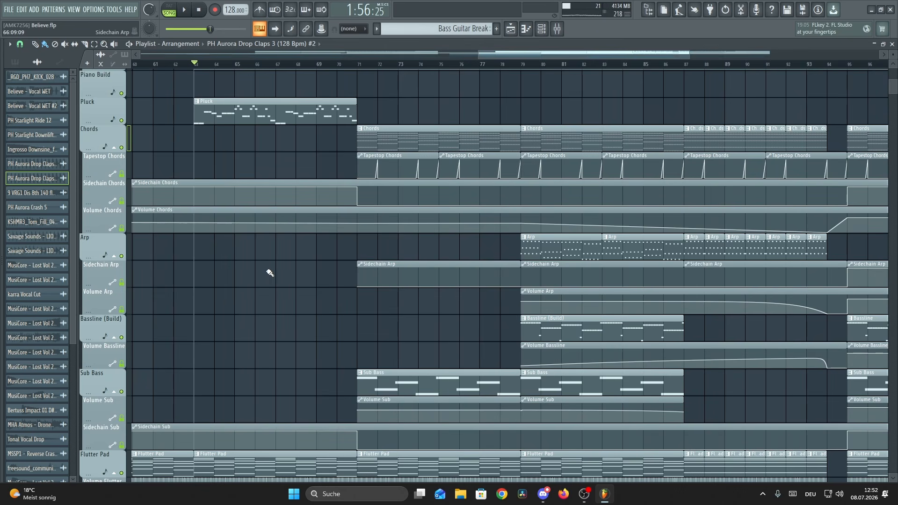
Step: Examine the second build-up from bar 63 in the playlist, covering the lead, pluck, chord, sub bass and pad tracks with their automation
scroll(270, 273, up, 5)
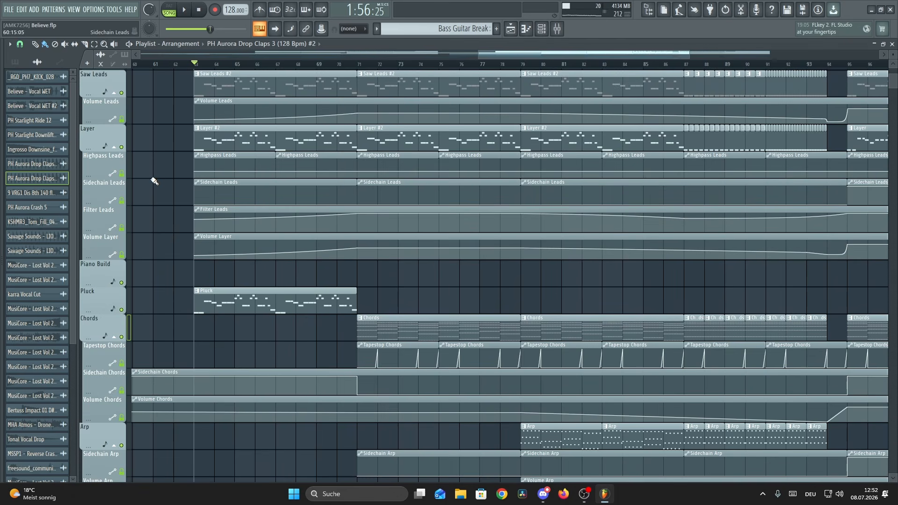
scroll(155, 181, up, 2)
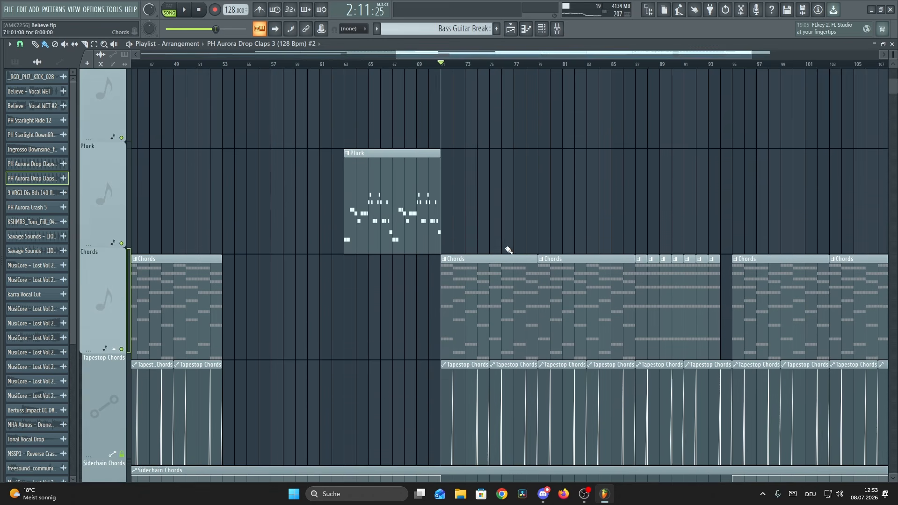
scroll(438, 66, down, 3)
scroll(702, 349, up, 3)
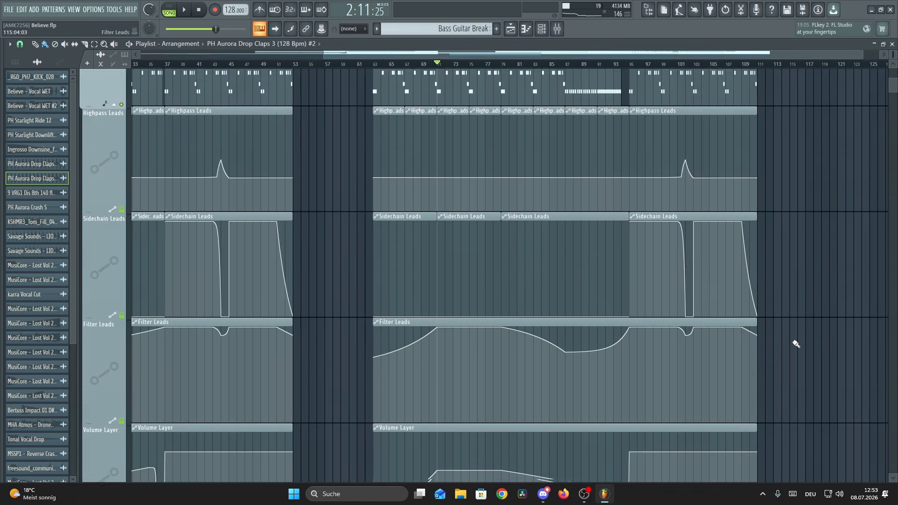
scroll(543, 239, down, 7)
scroll(473, 69, up, 1)
scroll(474, 69, up, 1)
scroll(431, 226, down, 1)
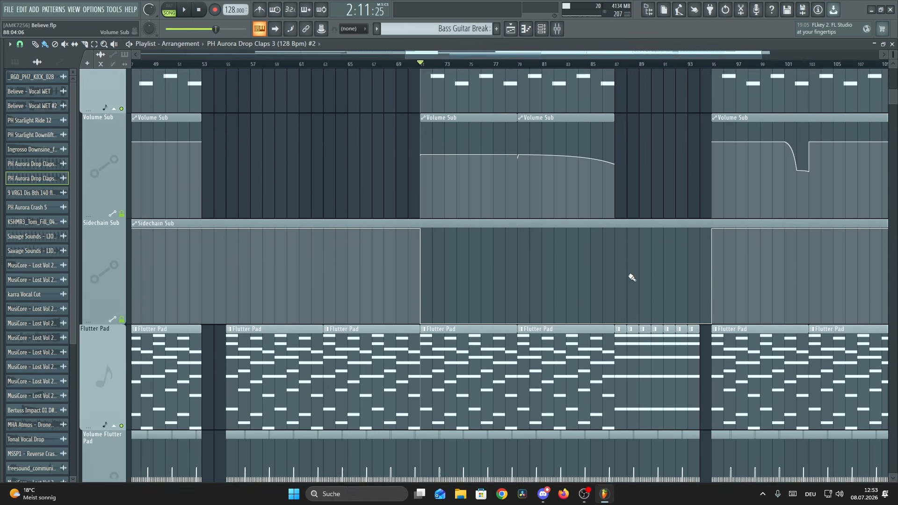
scroll(632, 278, down, 3)
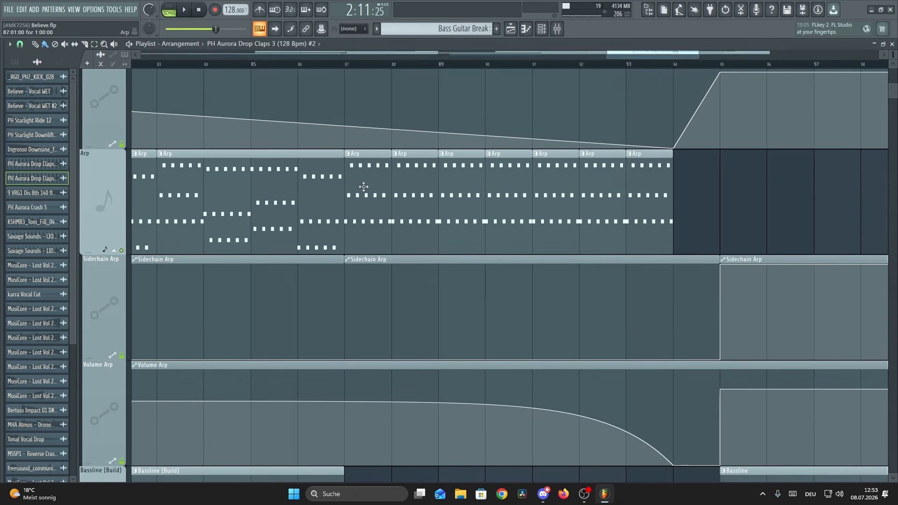
Step: Solo the MusiCore - Lost Vol 2 Kick - 15 track and play its build-up clips from bar 87
scroll(378, 190, down, 10)
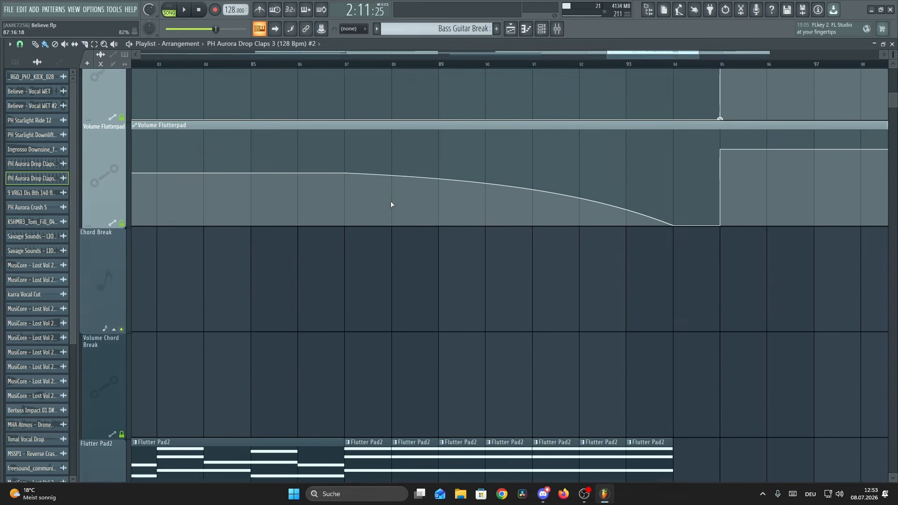
scroll(490, 169, down, 6)
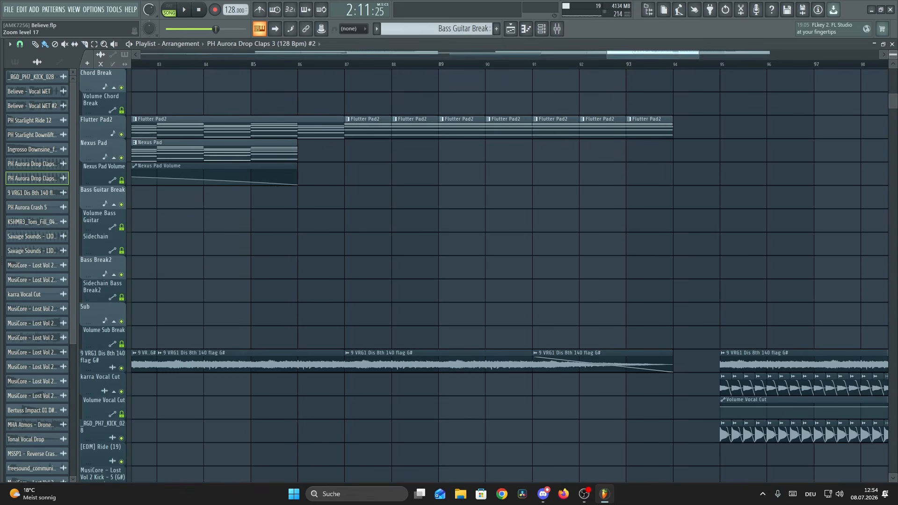
scroll(697, 143, down, 10)
scroll(530, 66, down, 3)
right_click(122, 183)
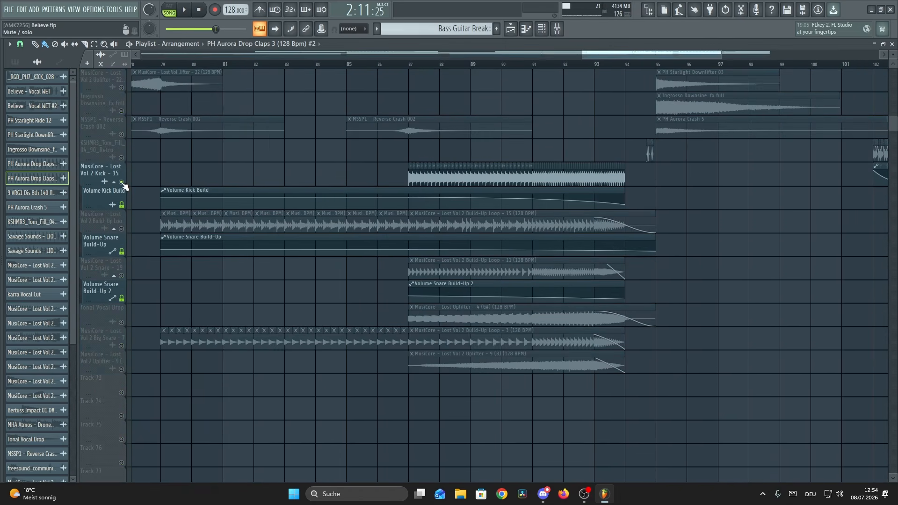
click(415, 62)
scroll(532, 59, up, 5)
key(space)
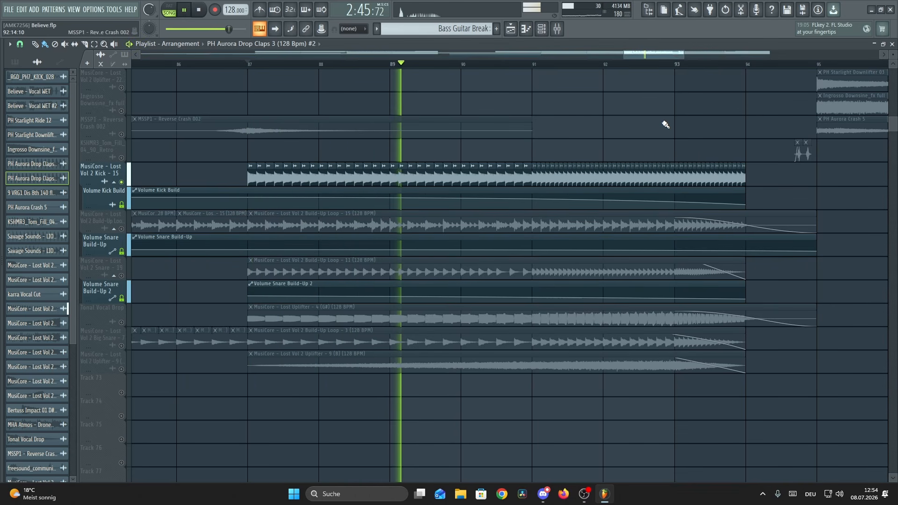
Step: Add the build-up loop, snare, Tonal Vocal Drop, Big Snare and uplifter tracks, audition them with the kick from bar 87, and stop playback
click(122, 229)
key(space)
key(space)
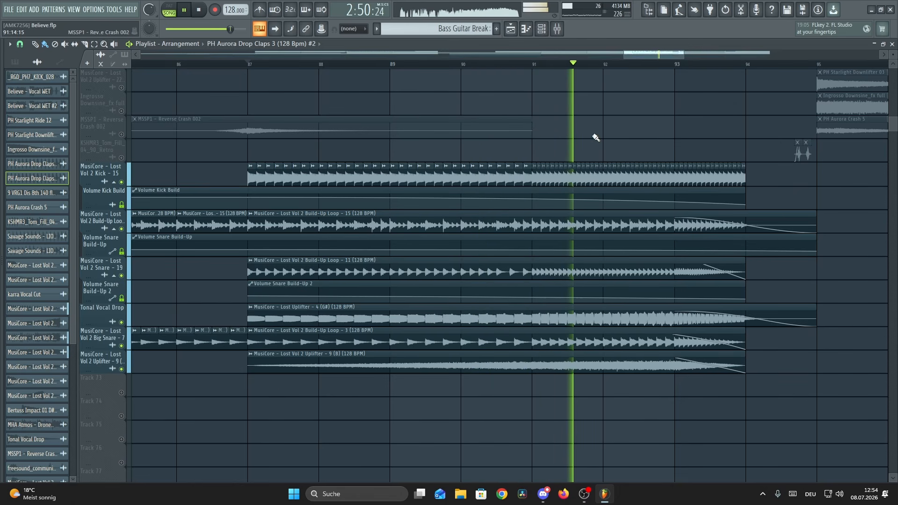
scroll(622, 170, up, 10)
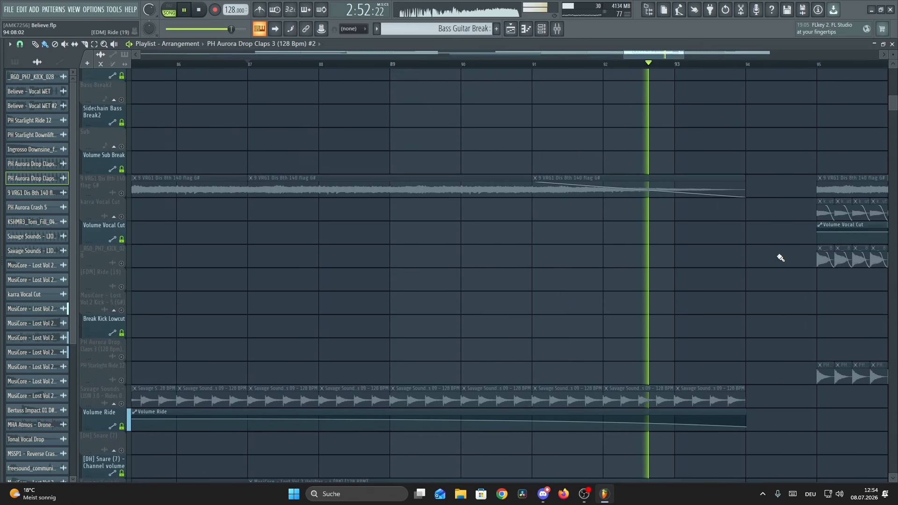
scroll(781, 258, up, 12)
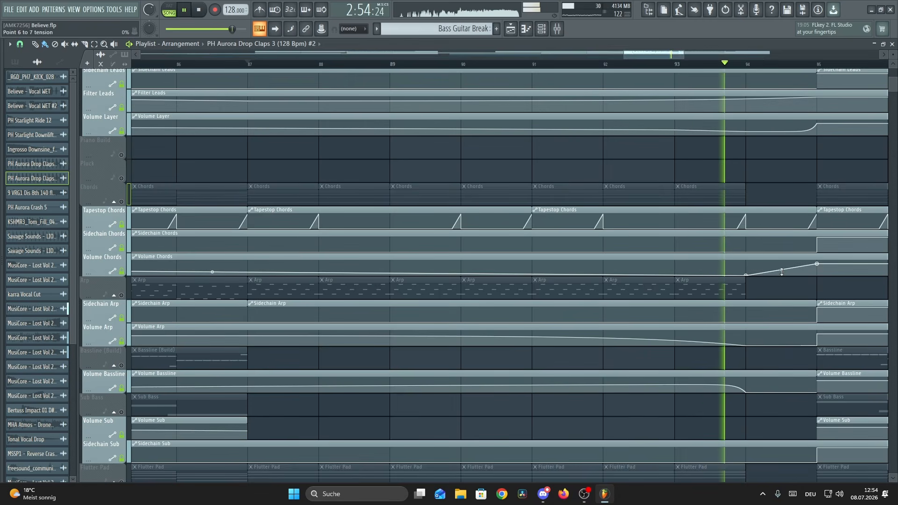
scroll(788, 215, up, 5)
key(space)
Step: Unmute all playlist tracks and bring the arrangement from the master automation and vocals downward into view around bar 87
scroll(571, 65, down, 2)
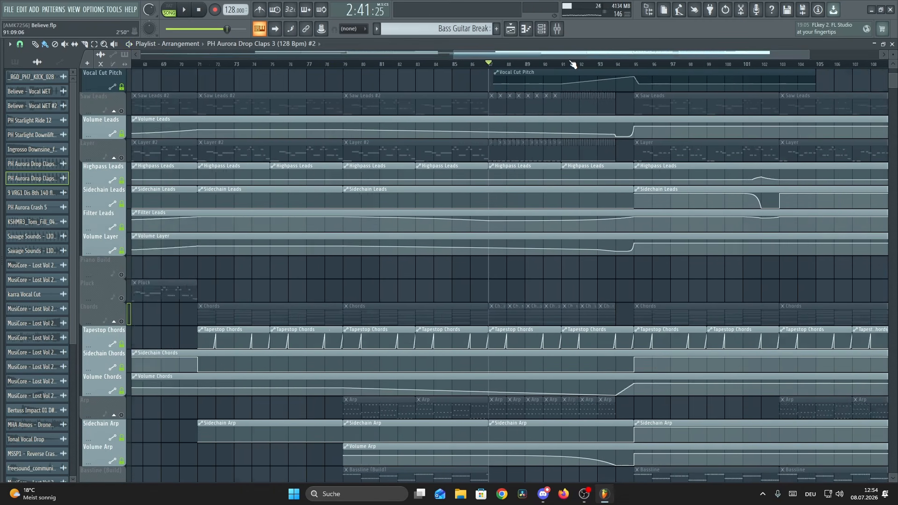
scroll(573, 64, down, 4)
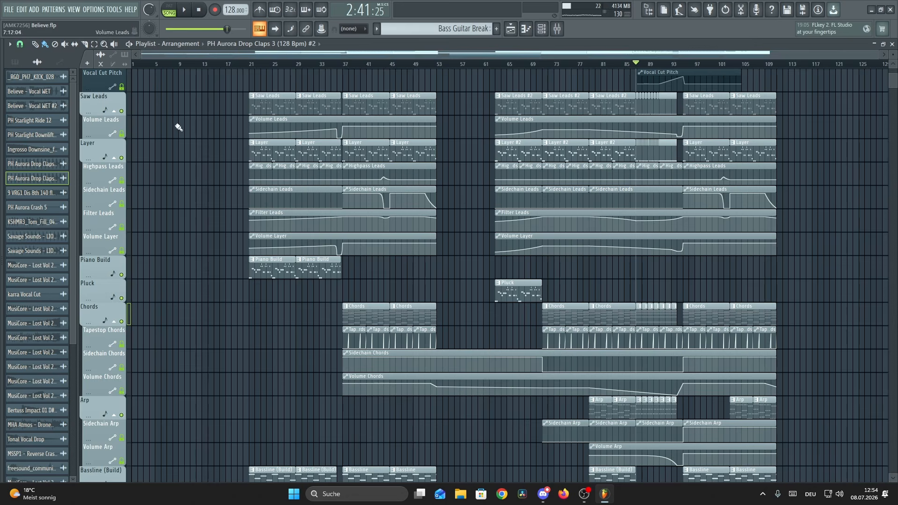
scroll(822, 267, up, 5)
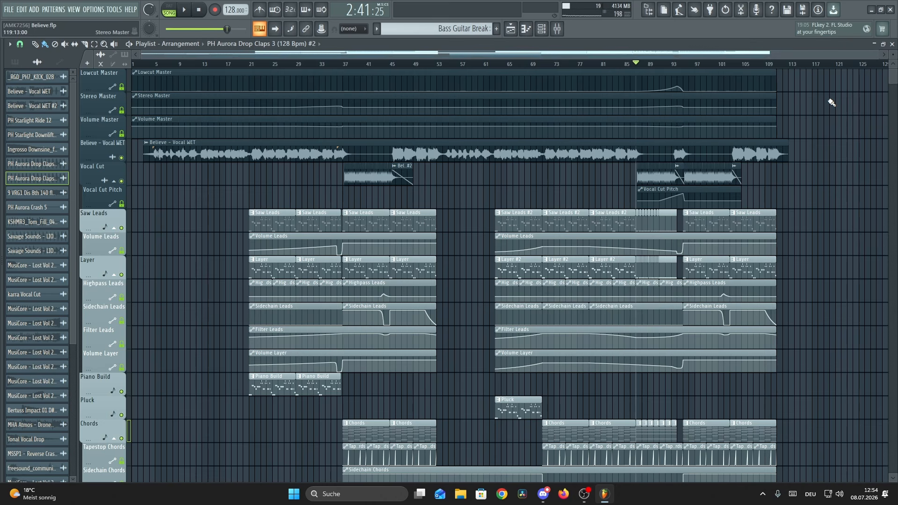
scroll(703, 66, up, 2)
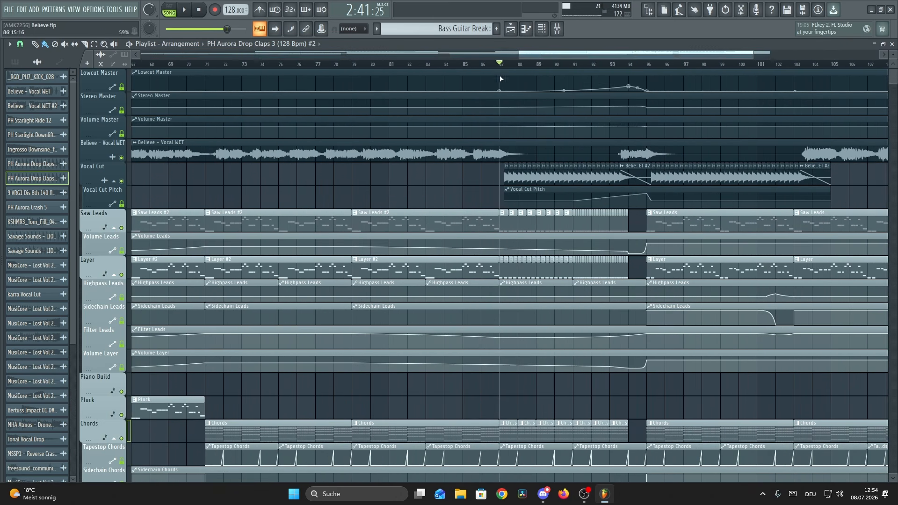
Step: Look over the final drop from bar 95, comparing its synth, bass, drum and effect tracks with the first drop at bar 37
drag(555, 55, 627, 56)
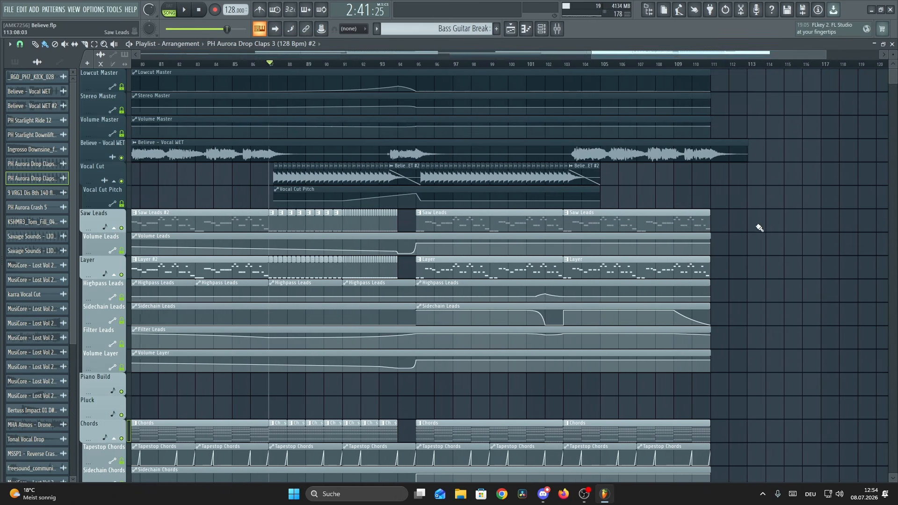
scroll(758, 225, down, 5)
scroll(796, 222, down, 3)
scroll(801, 225, down, 15)
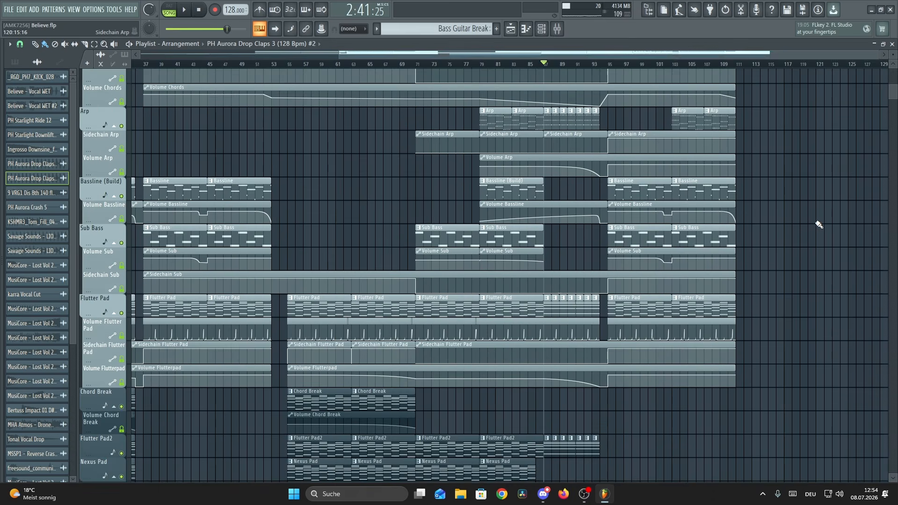
scroll(608, 290, down, 20)
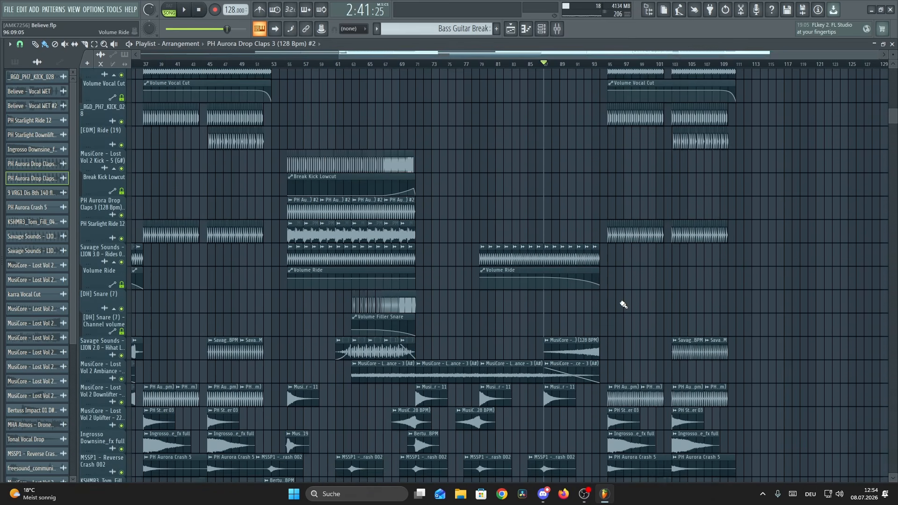
scroll(787, 341, up, 20)
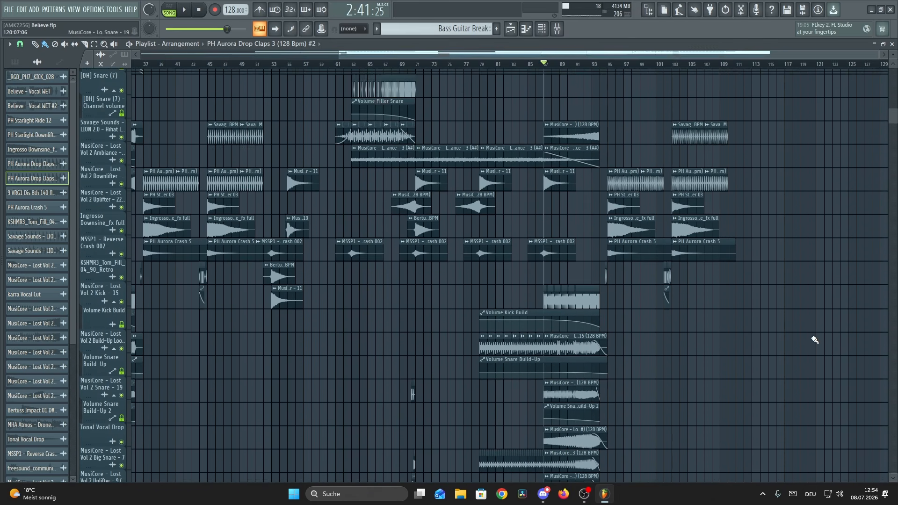
scroll(820, 342, up, 10)
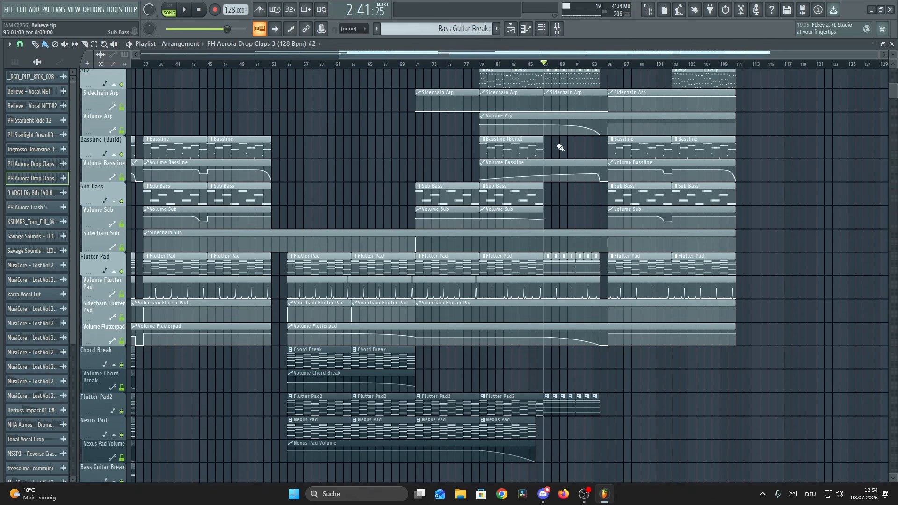